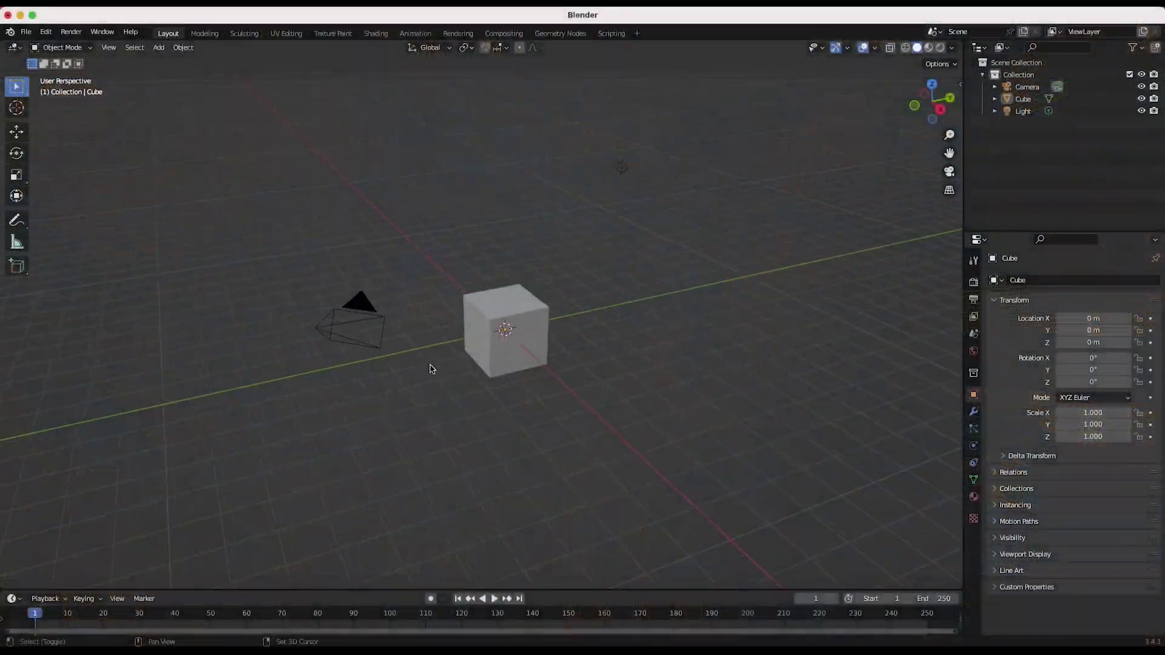
Delete all the default objects from the scene: the camera, cube and light
{"action": "scroll", "coordinate": [431, 373], "scroll_direction": "left", "scroll_amount": 5}
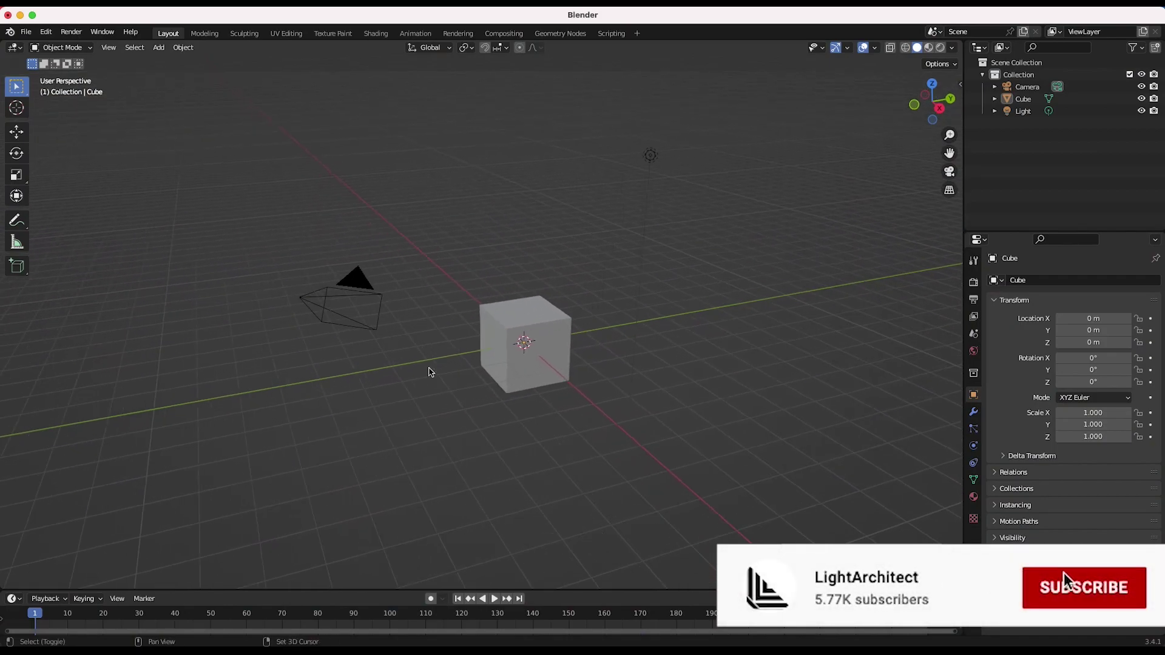
{"action": "left_click_drag", "start_coordinate": [812, 101], "coordinate": [151, 475]}
{"action": "key", "text": "x"}
{"action": "left_click", "coordinate": [425, 348]}
{"action": "scroll", "coordinate": [681, 261], "scroll_direction": "left", "scroll_amount": 5}
{"action": "scroll", "coordinate": [681, 261], "scroll_direction": "left", "scroll_amount": 10}
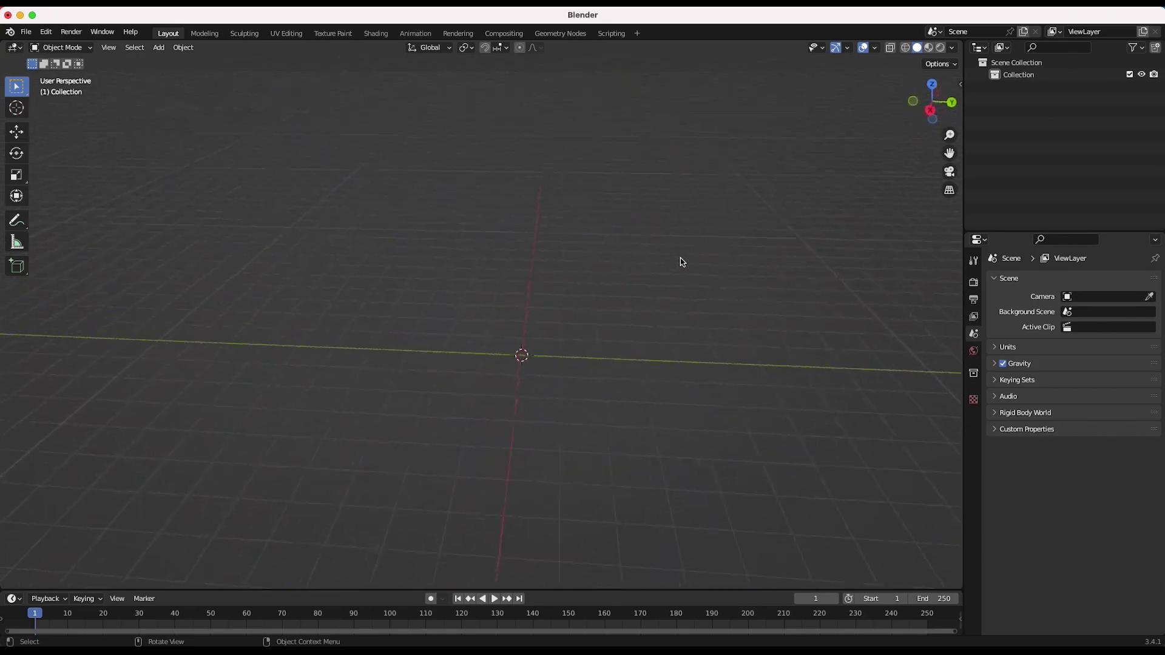
{"action": "scroll", "coordinate": [682, 261], "scroll_direction": "left", "scroll_amount": 2}
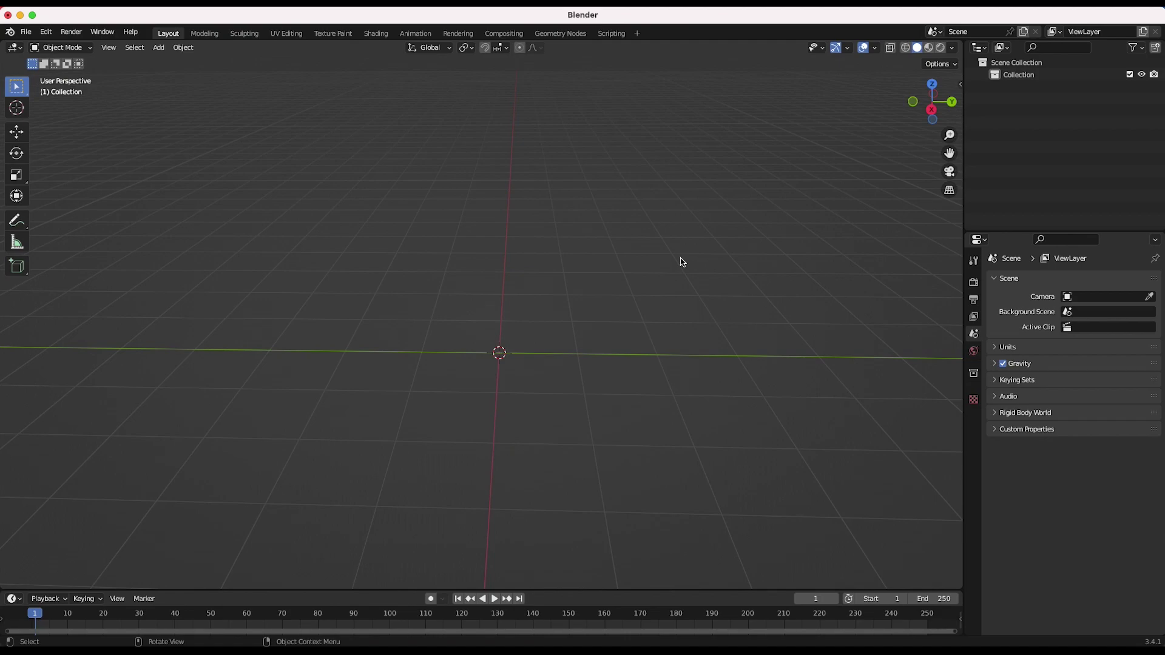
{"action": "scroll", "coordinate": [487, 336], "scroll_direction": "left", "scroll_amount": 10}
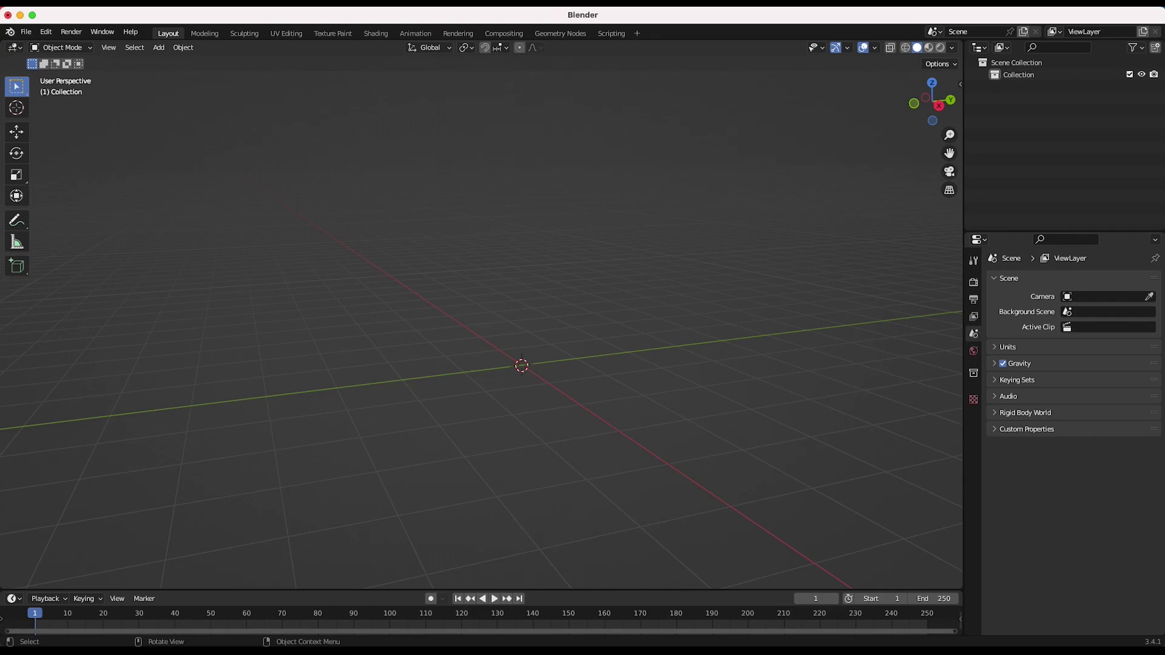
Switch to the Mixamo website and search the animation library for "crawl"
{"action": "key", "text": "super+Tab"}
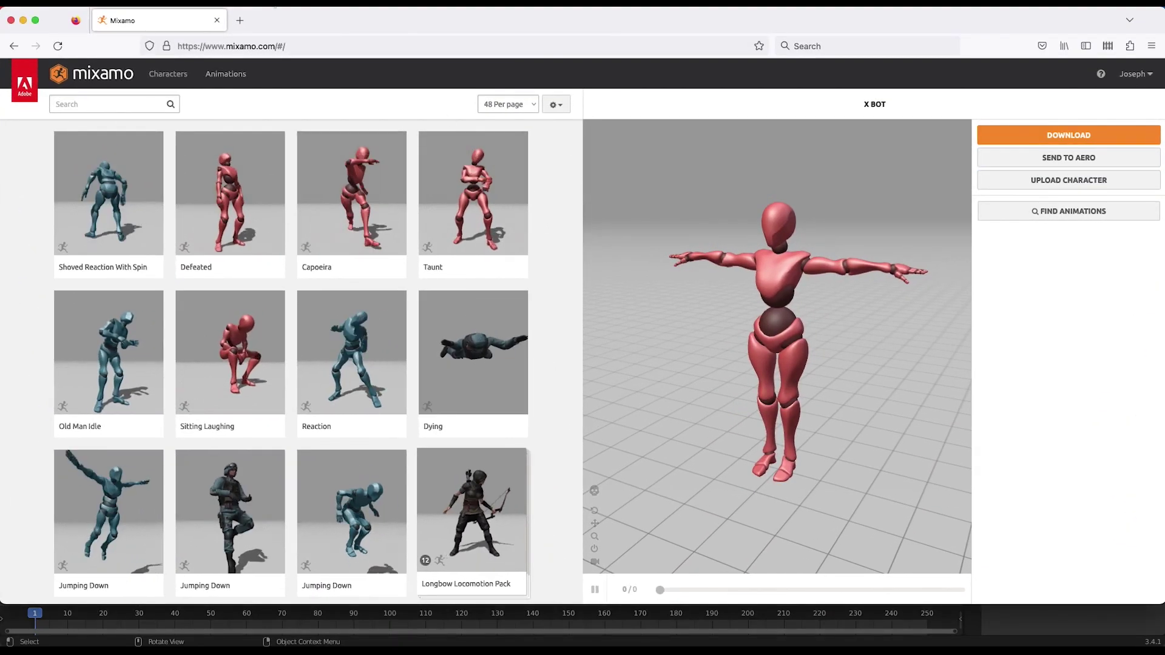
{"action": "scroll", "coordinate": [208, 320], "scroll_direction": "down", "scroll_amount": 8}
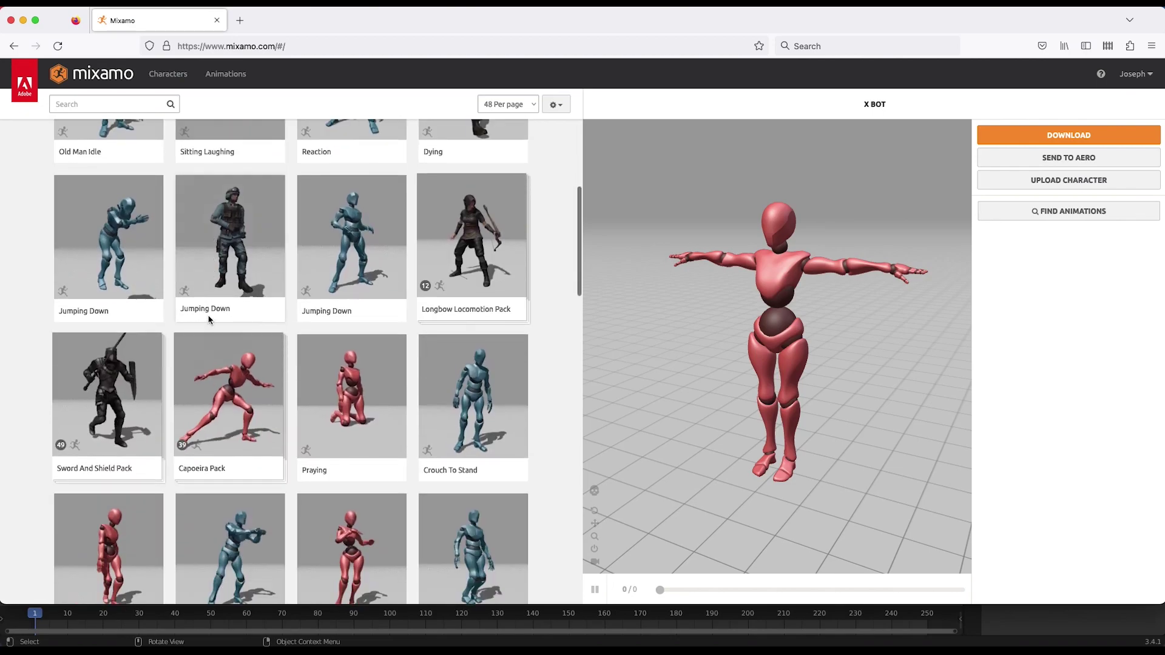
{"action": "scroll", "coordinate": [210, 316], "scroll_direction": "up", "scroll_amount": 8}
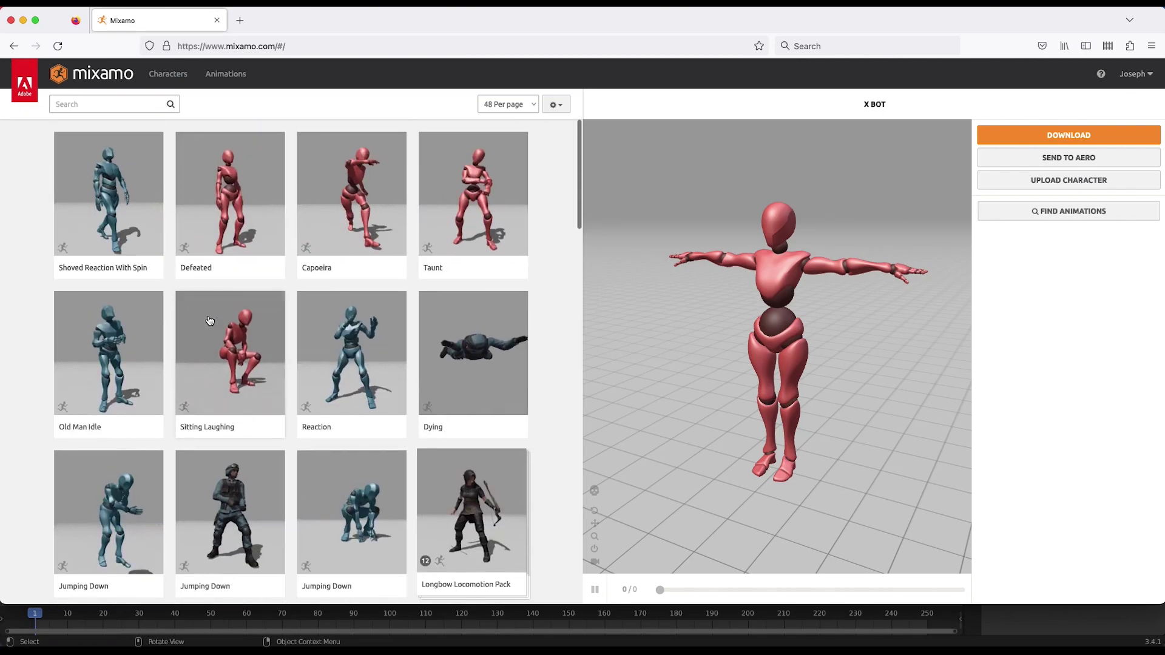
{"action": "scroll", "coordinate": [213, 310], "scroll_direction": "down", "scroll_amount": 10}
{"action": "scroll", "coordinate": [255, 352], "scroll_direction": "up", "scroll_amount": 10}
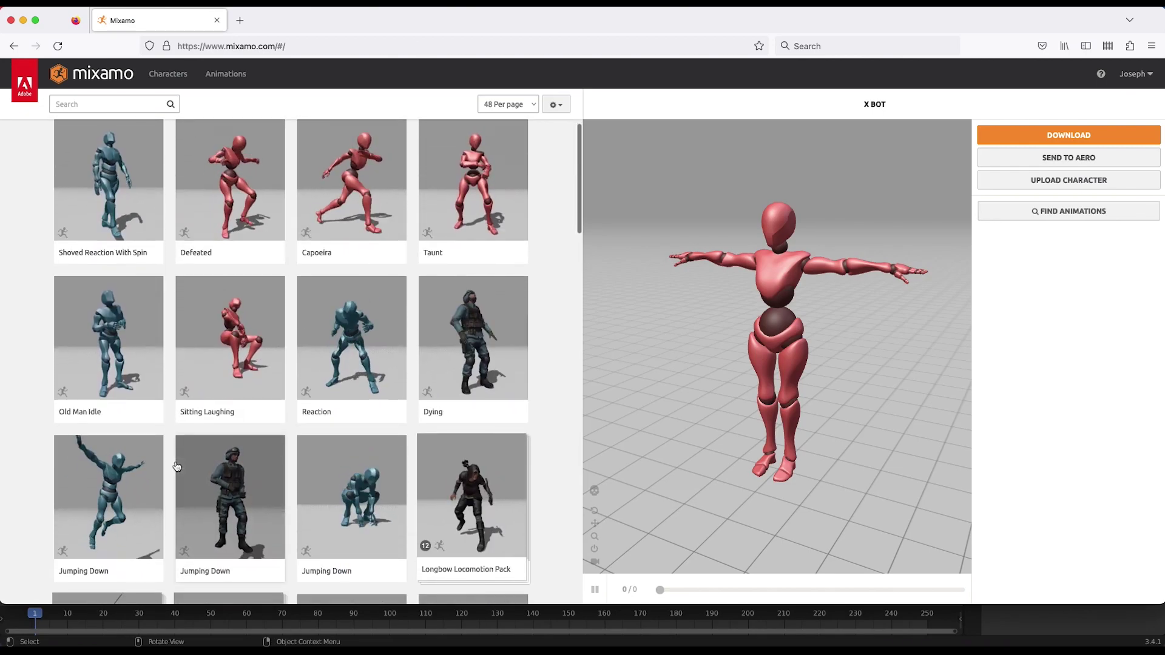
{"action": "scroll", "coordinate": [212, 411], "scroll_direction": "down", "scroll_amount": 3}
{"action": "left_click", "coordinate": [107, 104]}
{"action": "type", "text": "crawl"}
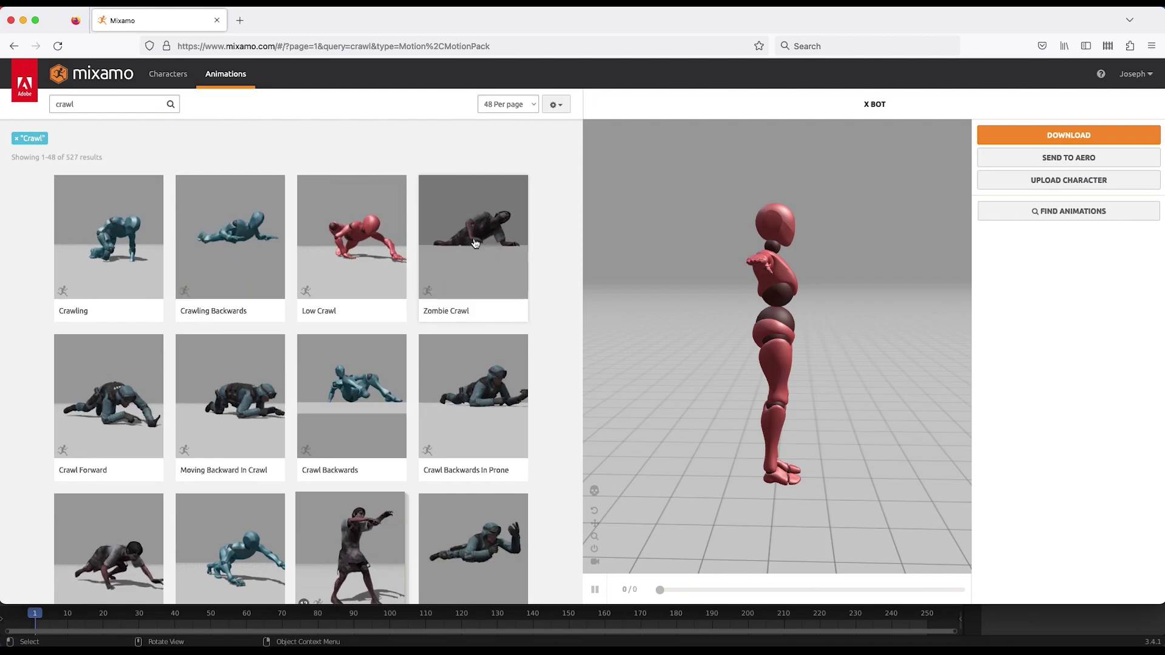
Apply the Zombie Crawl animation to the X Bot character and enable its In Place option
{"action": "left_click", "coordinate": [475, 243]}
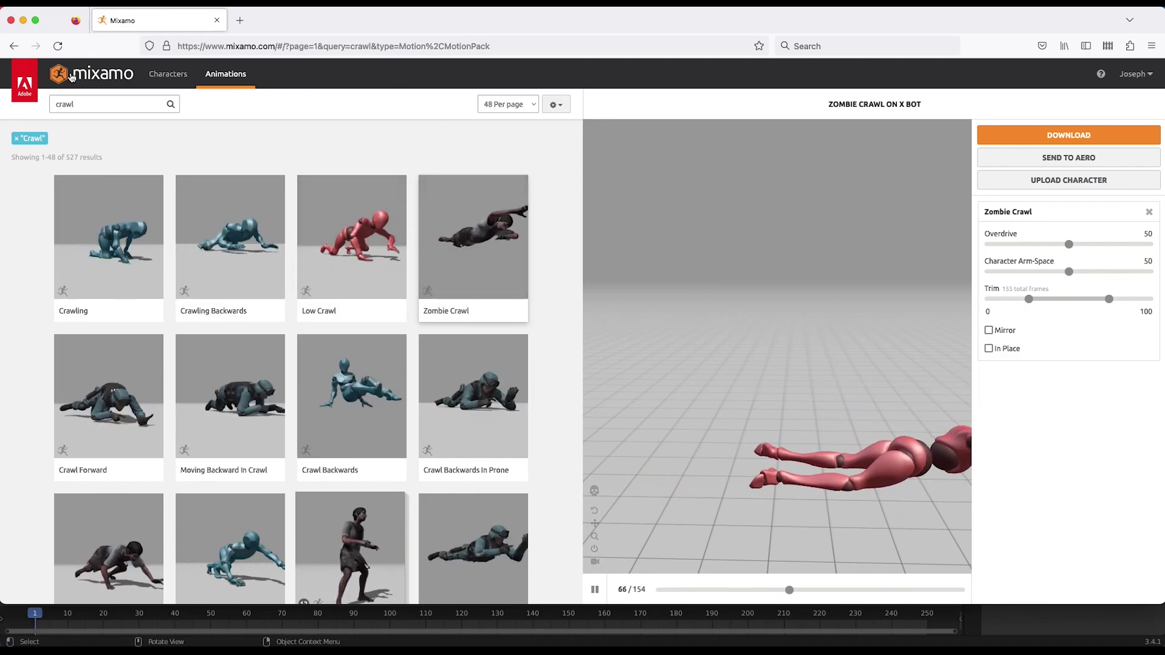
{"action": "left_click", "coordinate": [163, 103]}
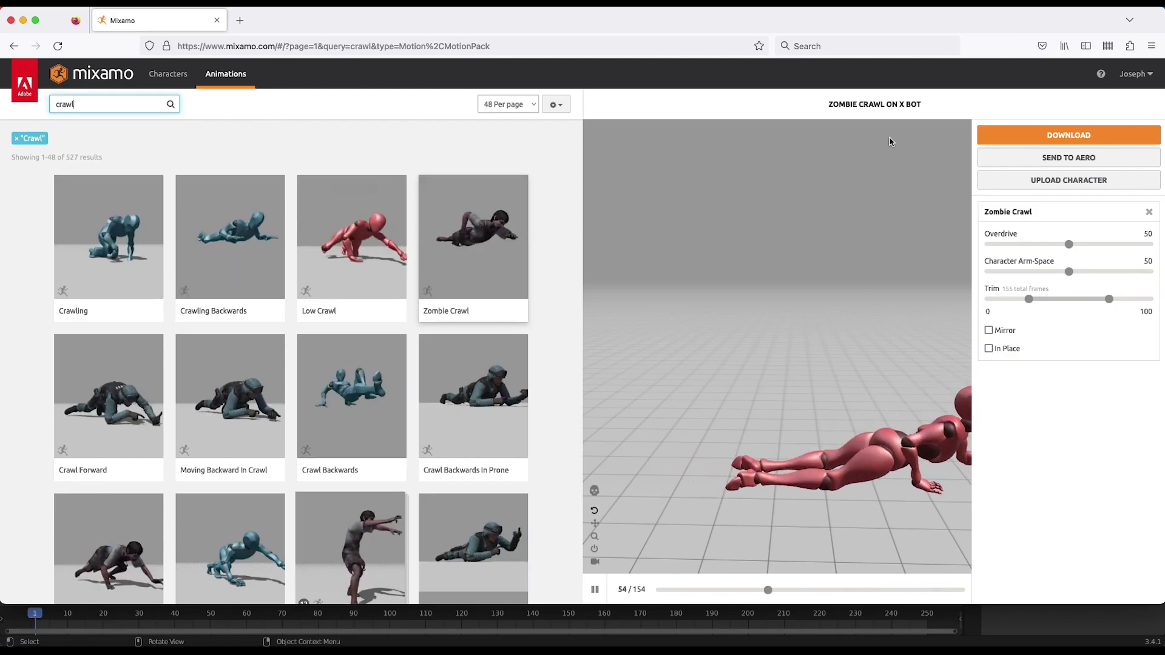
{"action": "left_click", "coordinate": [989, 349]}
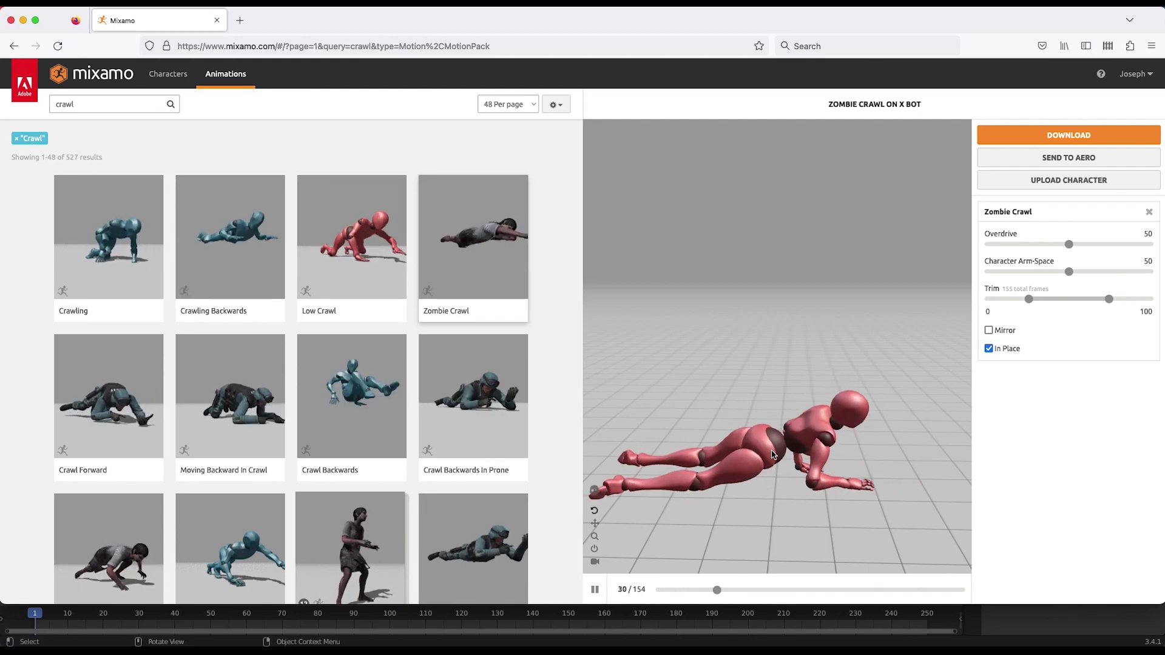
Download the Zombie Crawl animation as FBX Binary with skin at 24 frames per second
{"action": "left_click", "coordinate": [1069, 135]}
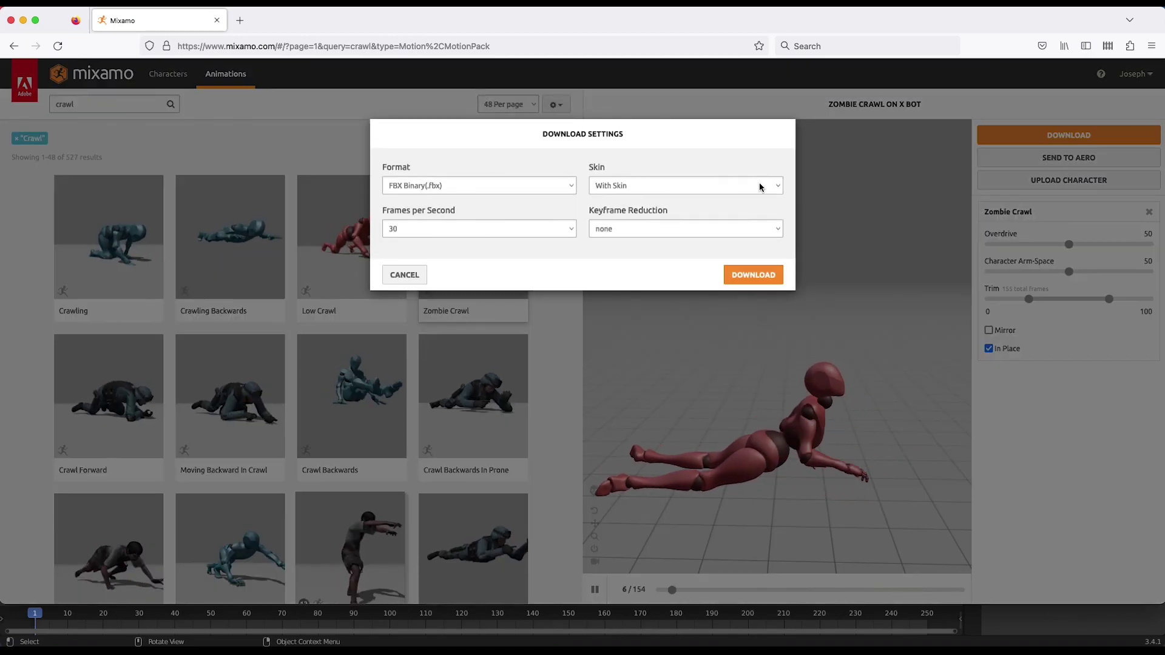
{"action": "left_click", "coordinate": [760, 186]}
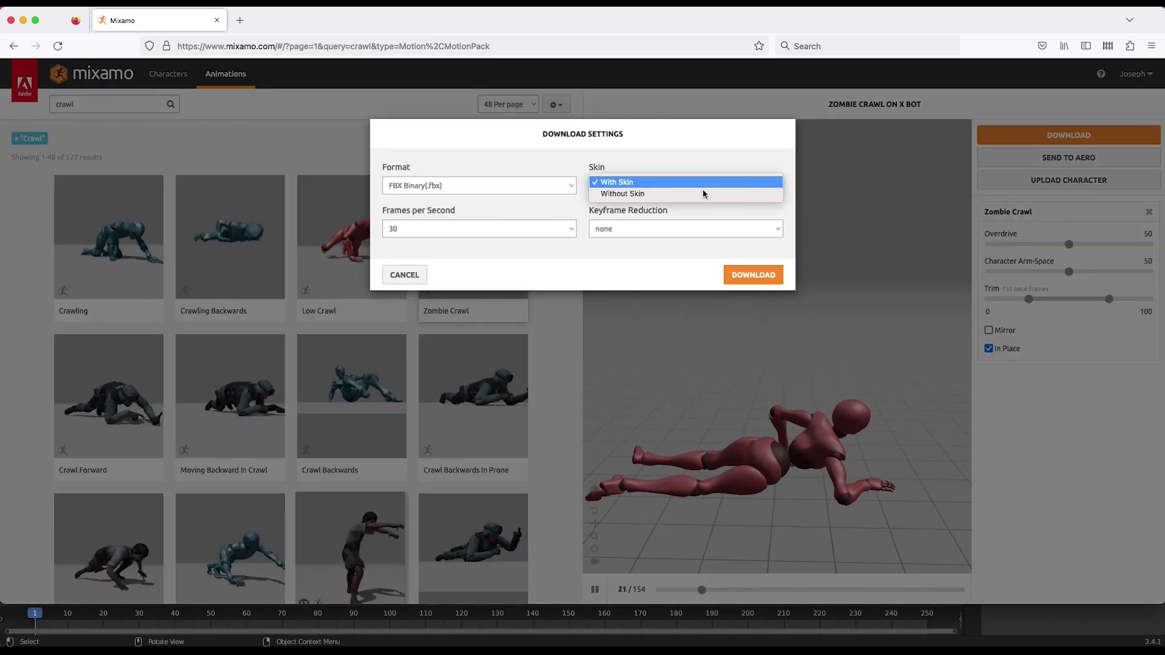
{"action": "left_click", "coordinate": [648, 184]}
{"action": "left_click", "coordinate": [520, 229]}
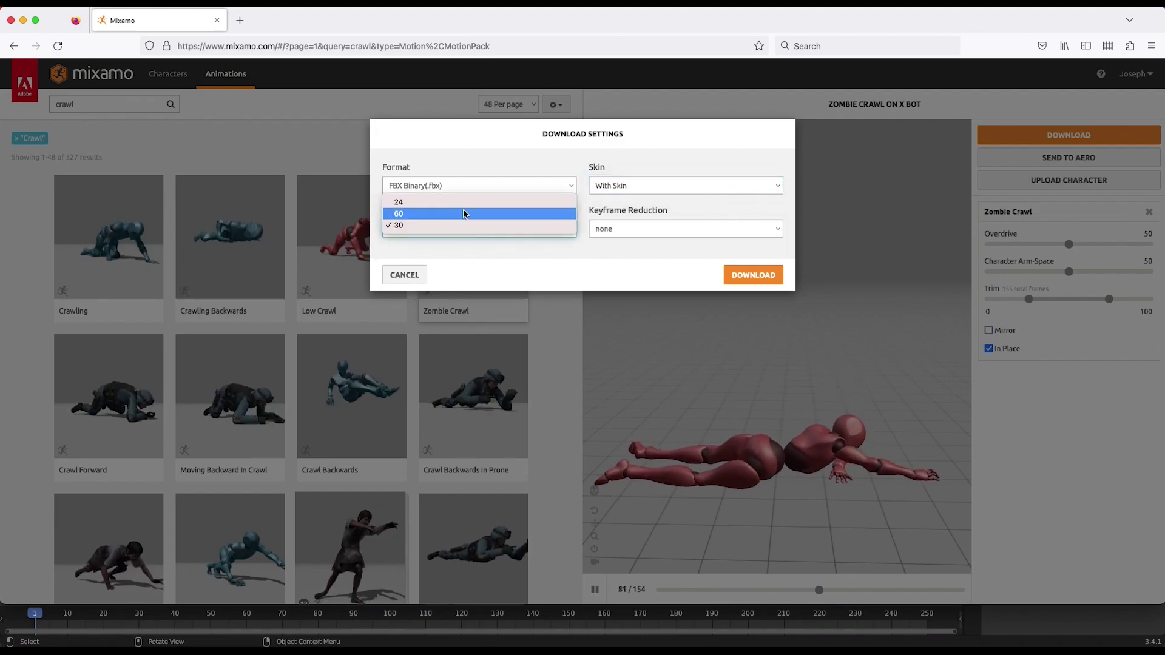
{"action": "left_click", "coordinate": [416, 203]}
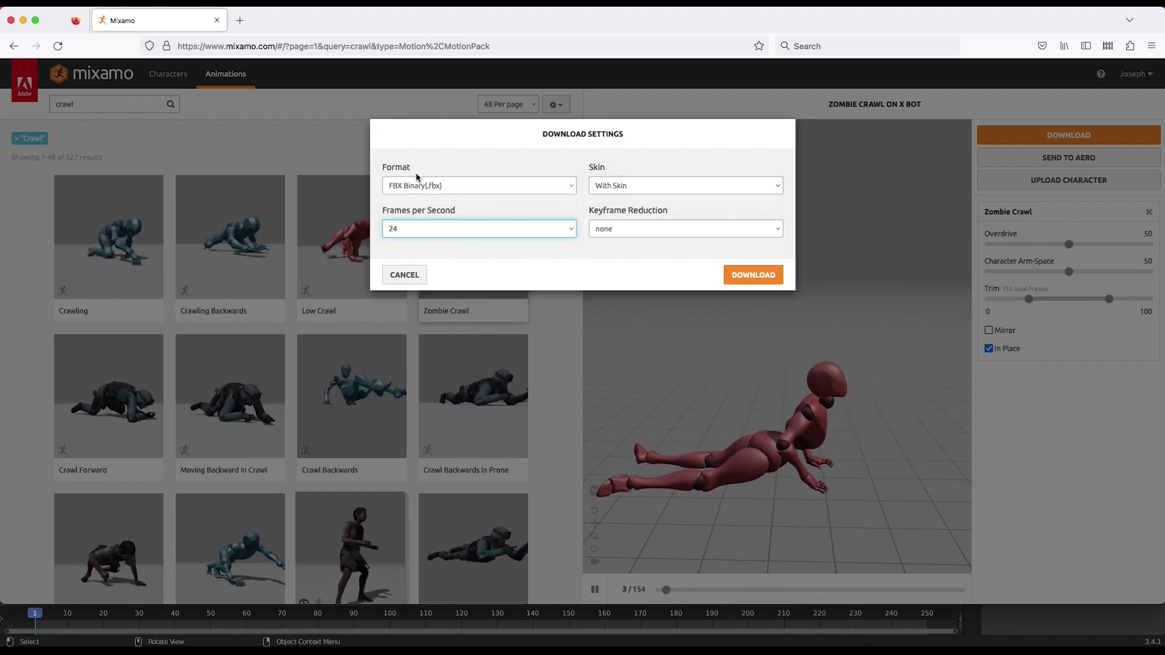
{"action": "left_click", "coordinate": [753, 274]}
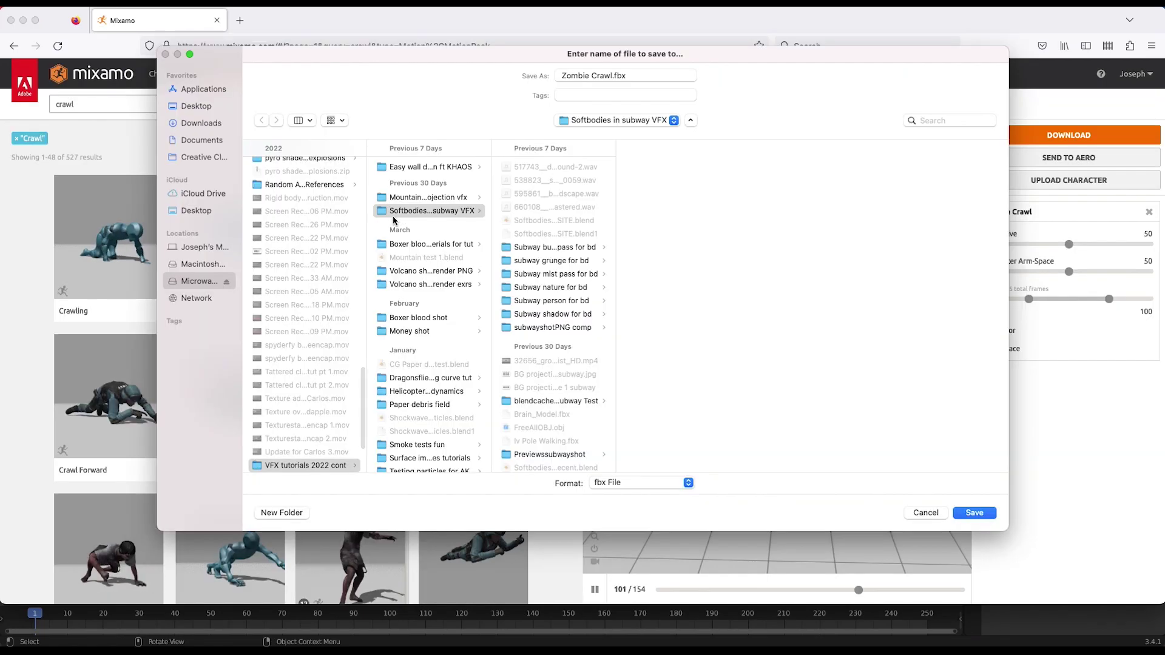
Create a folder named "Creepy Ghost sheet tutorial" inside "Softbodies in subway VFX" and save Zombie Crawl.fbx in it
{"action": "left_click", "coordinate": [396, 212]}
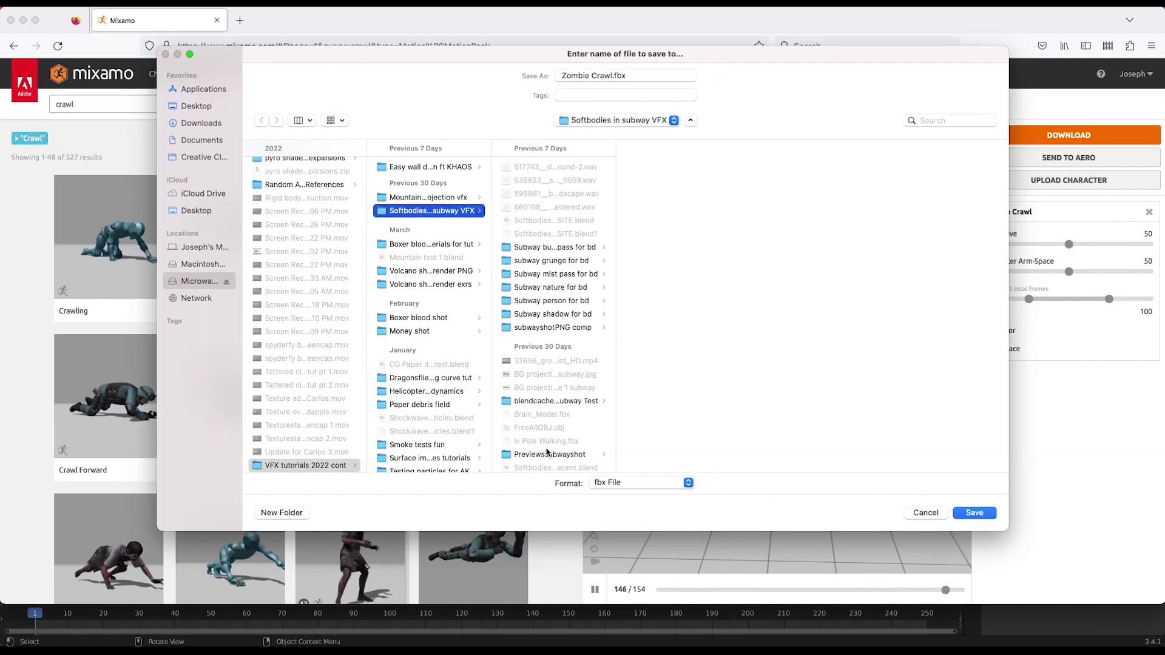
{"action": "left_click", "coordinate": [281, 513]}
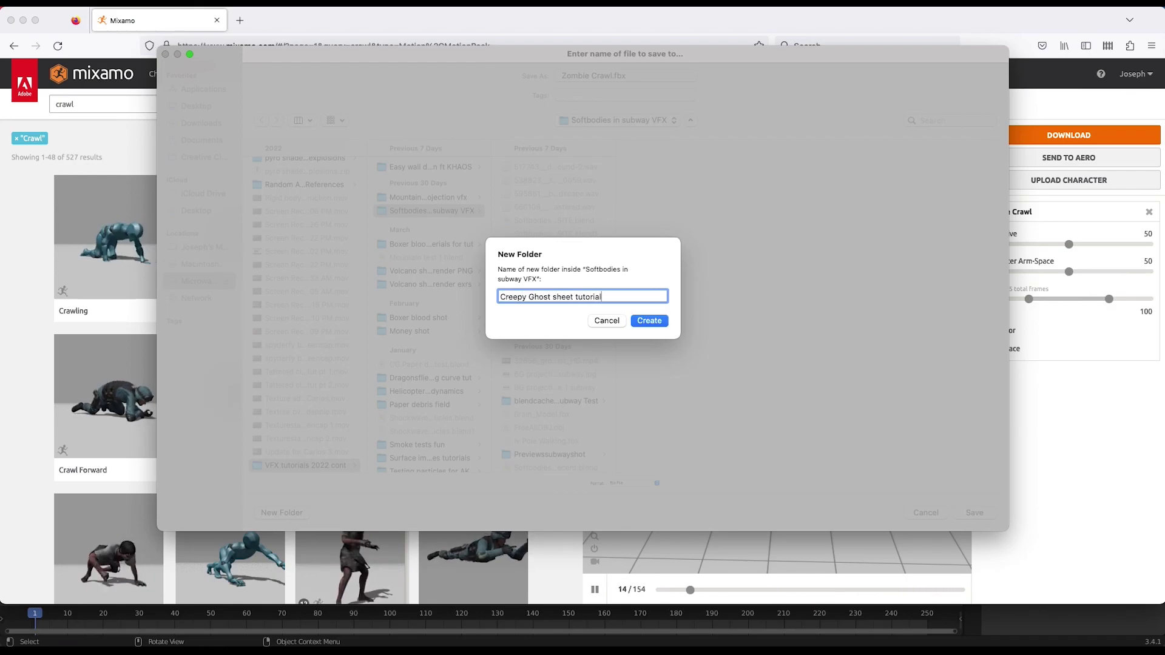
{"action": "key", "text": "Return"}
{"action": "left_click", "coordinate": [607, 76]}
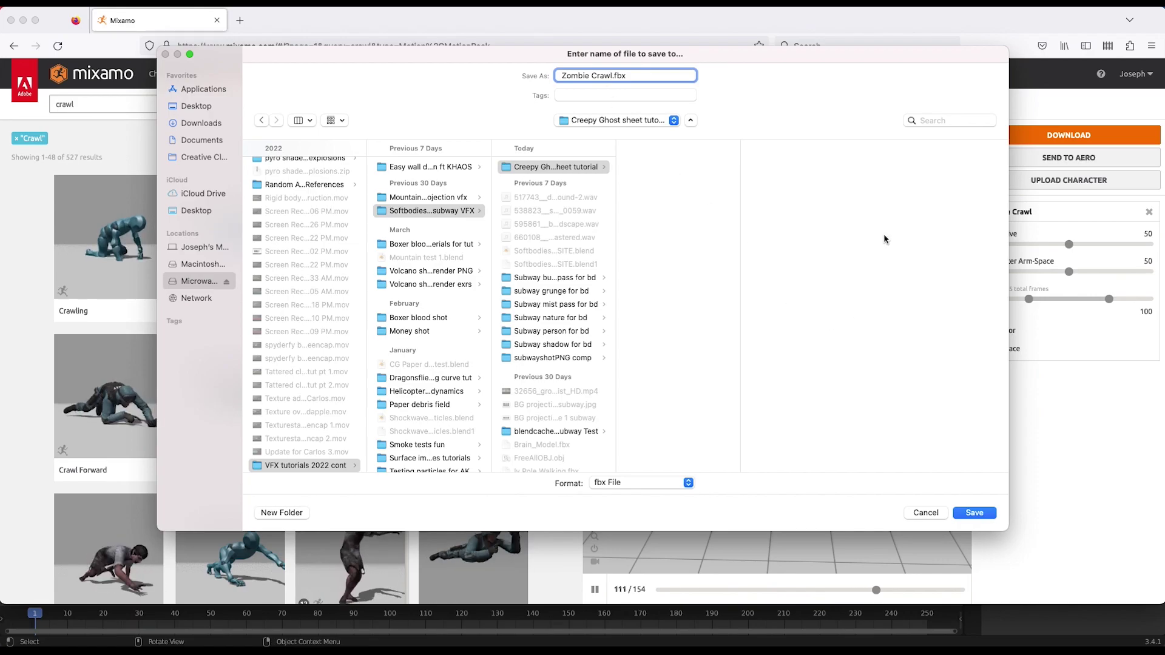
{"action": "left_click", "coordinate": [975, 513]}
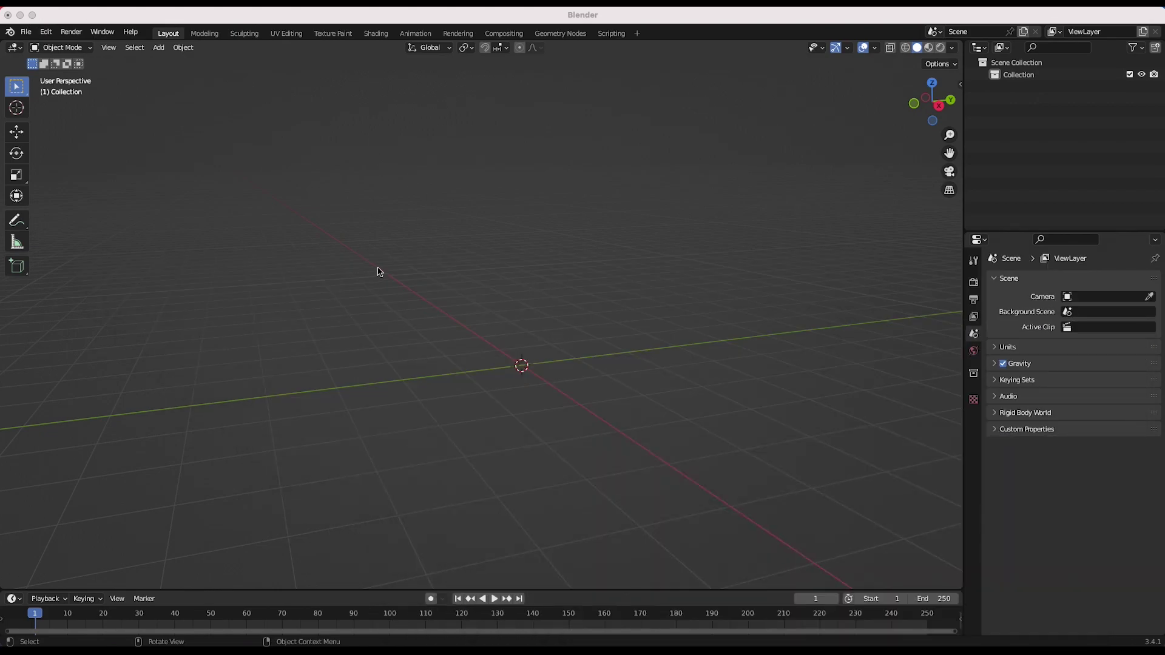
Return to Blender, start an FBX import and select Zombie Crawl.fbx in the "Creepy Ghost sheet tutorial" folder
{"action": "left_click", "coordinate": [552, 278]}
{"action": "scroll", "coordinate": [552, 278], "scroll_direction": "down", "scroll_amount": 2}
{"action": "scroll", "coordinate": [553, 277], "scroll_direction": "up", "scroll_amount": 3, "text": "shift"}
{"action": "scroll", "coordinate": [552, 278], "scroll_direction": "right", "scroll_amount": 2, "text": "shift"}
{"action": "left_click", "coordinate": [24, 34]}
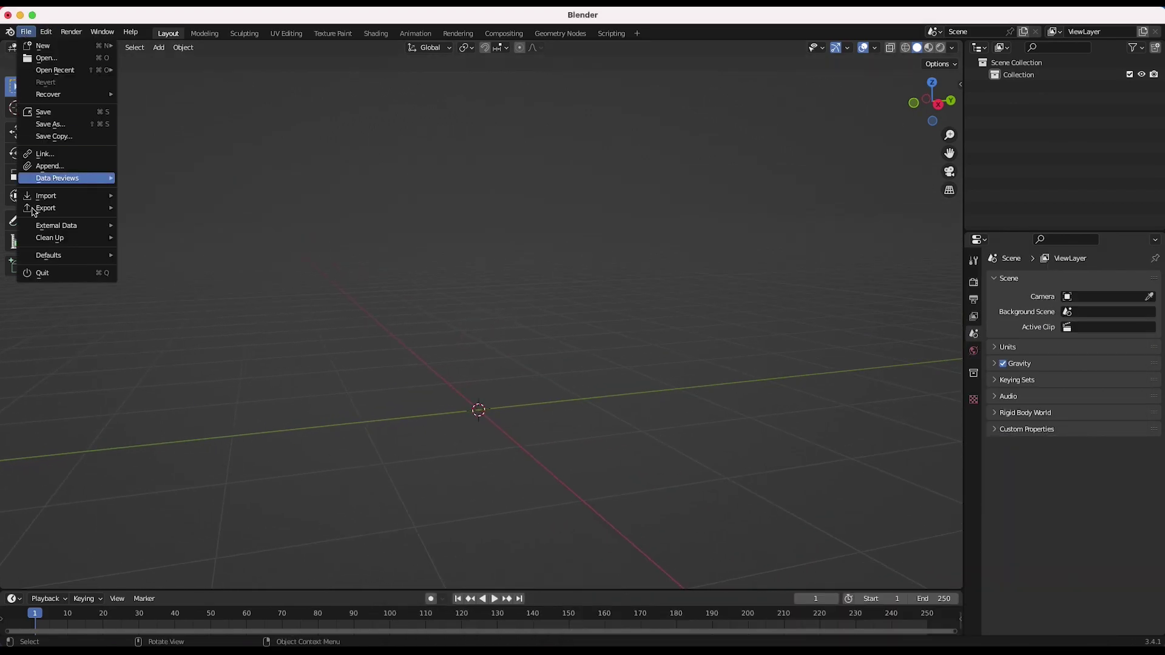
{"action": "mouse_move", "coordinate": [67, 196]}
{"action": "left_click", "coordinate": [164, 317]}
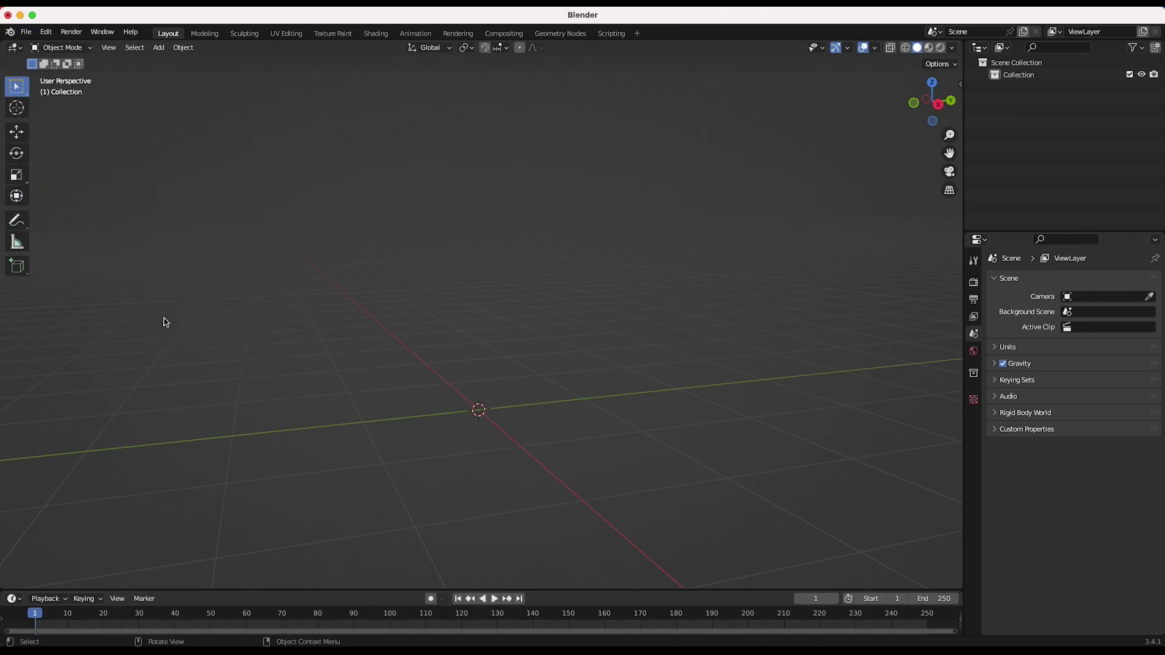
{"action": "left_click_drag", "start_coordinate": [554, 264], "coordinate": [523, 145]}
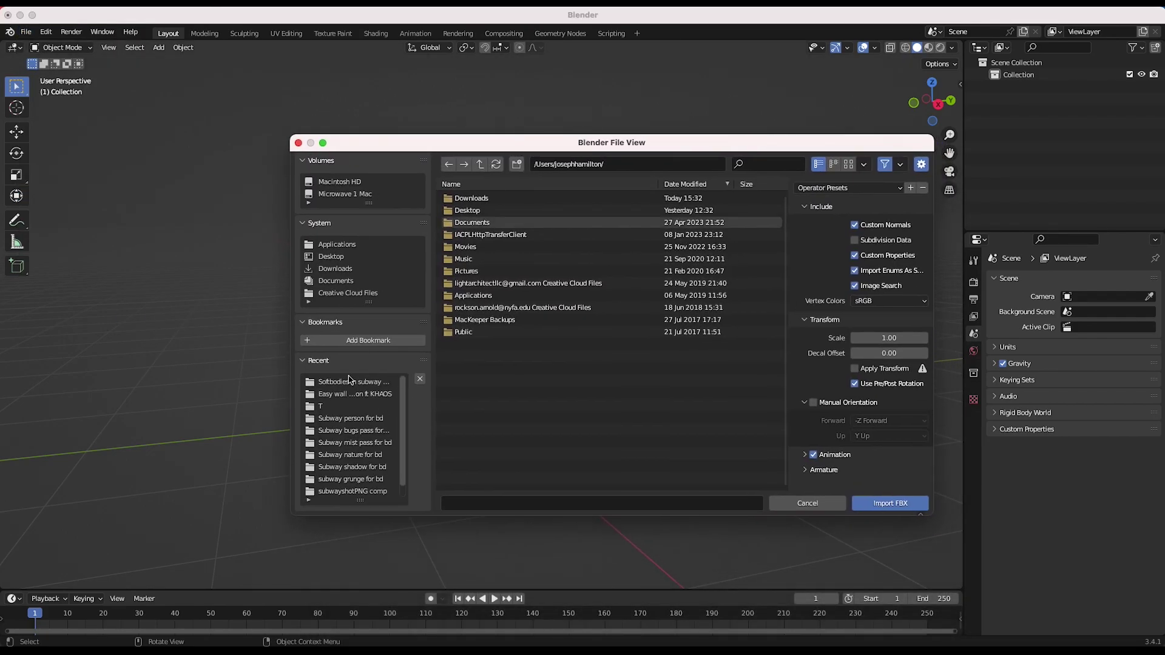
{"action": "left_click", "coordinate": [328, 382]}
{"action": "left_click_drag", "start_coordinate": [586, 148], "coordinate": [507, 133]}
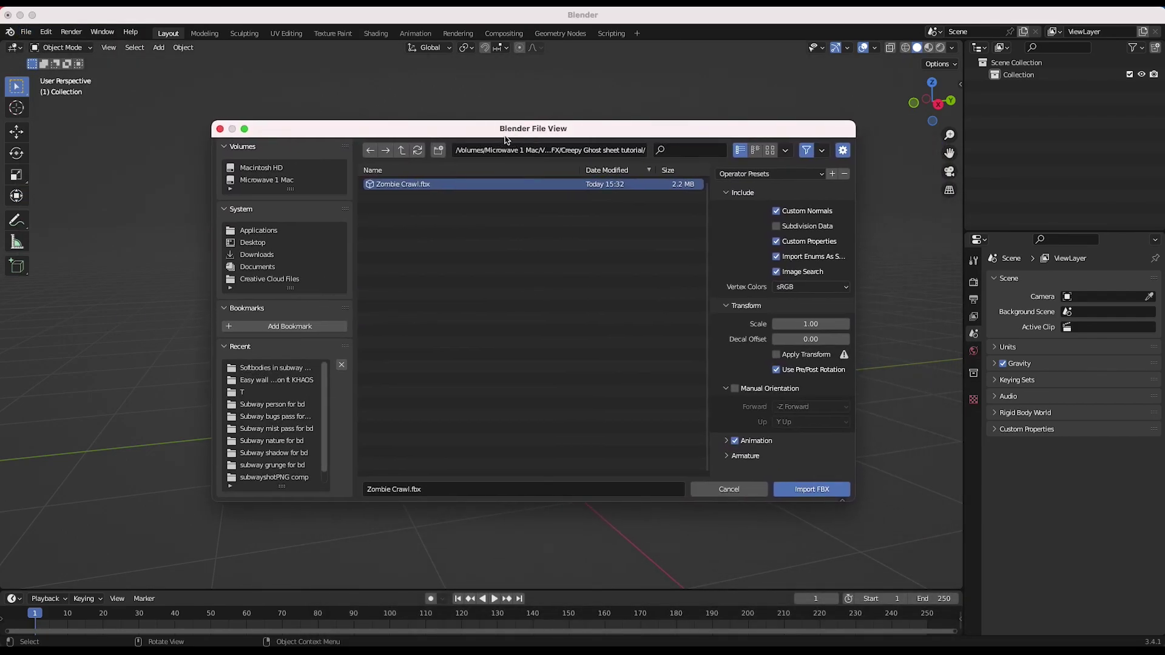
Enable Automatic Bone Orientation in the armature import options and import Zombie Crawl.fbx
{"action": "left_click", "coordinate": [725, 456]}
{"action": "scroll", "coordinate": [780, 425], "scroll_direction": "down", "scroll_amount": 3}
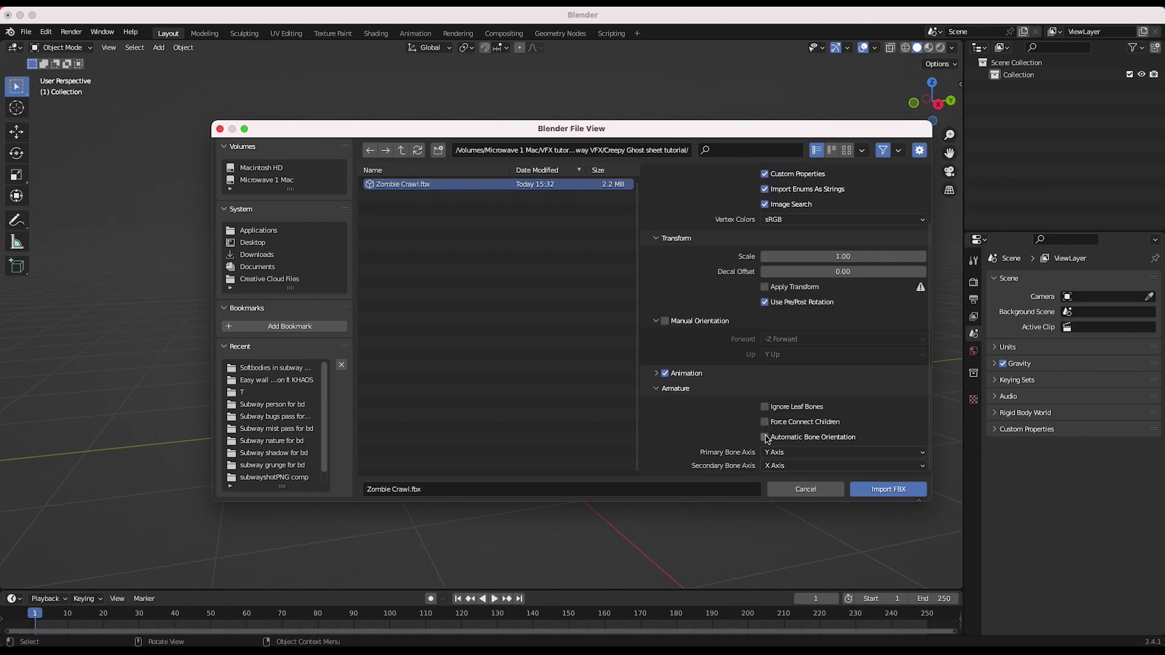
{"action": "left_click", "coordinate": [765, 437]}
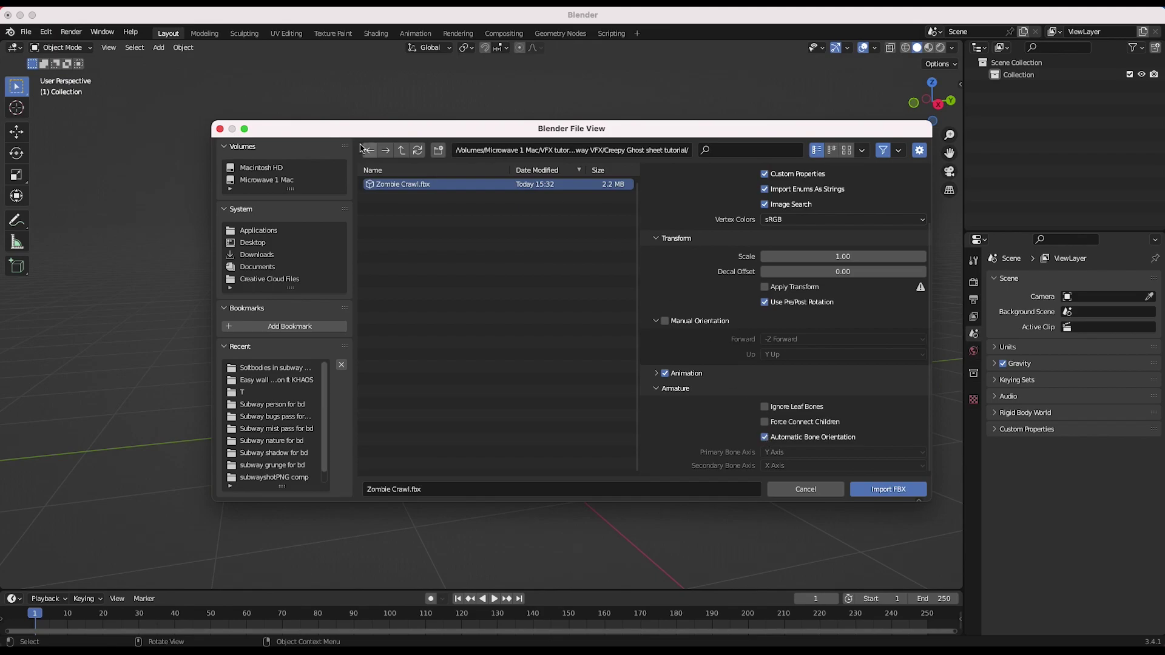
{"action": "left_click", "coordinate": [891, 490]}
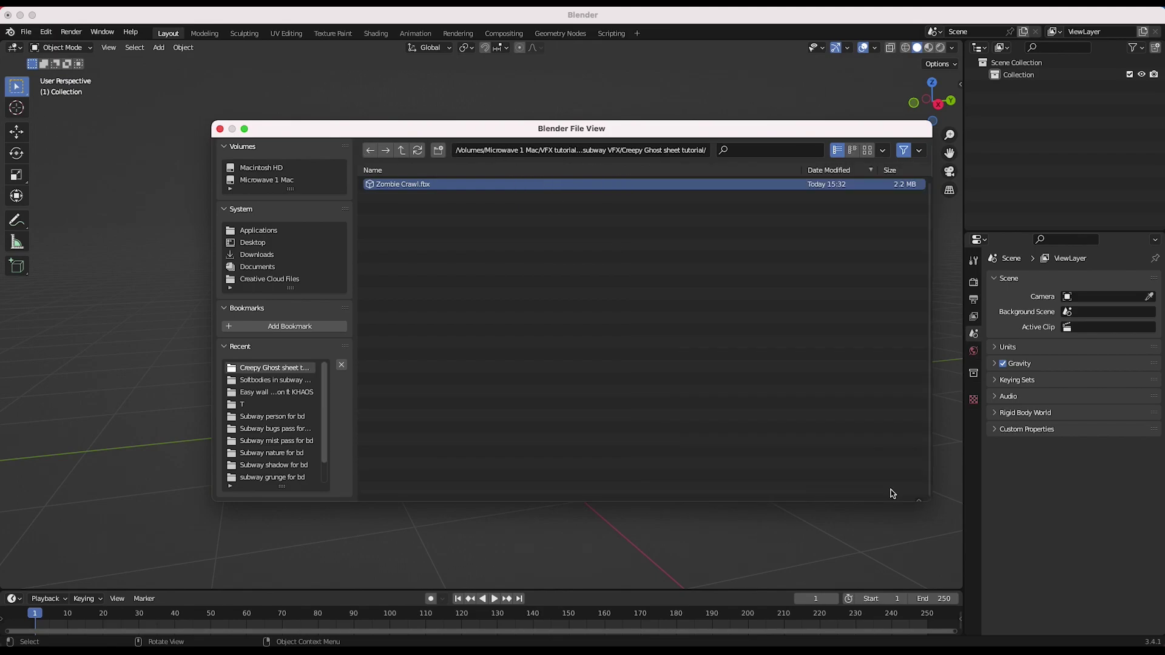
Play the imported crawl animation and scrub through its frames to examine the character's motion
{"action": "scroll", "coordinate": [413, 426], "scroll_direction": "left", "scroll_amount": 5}
{"action": "key", "text": "space"}
{"action": "scroll", "coordinate": [520, 401], "scroll_direction": "left", "scroll_amount": 5}
{"action": "scroll", "coordinate": [520, 401], "scroll_direction": "left", "scroll_amount": 5}
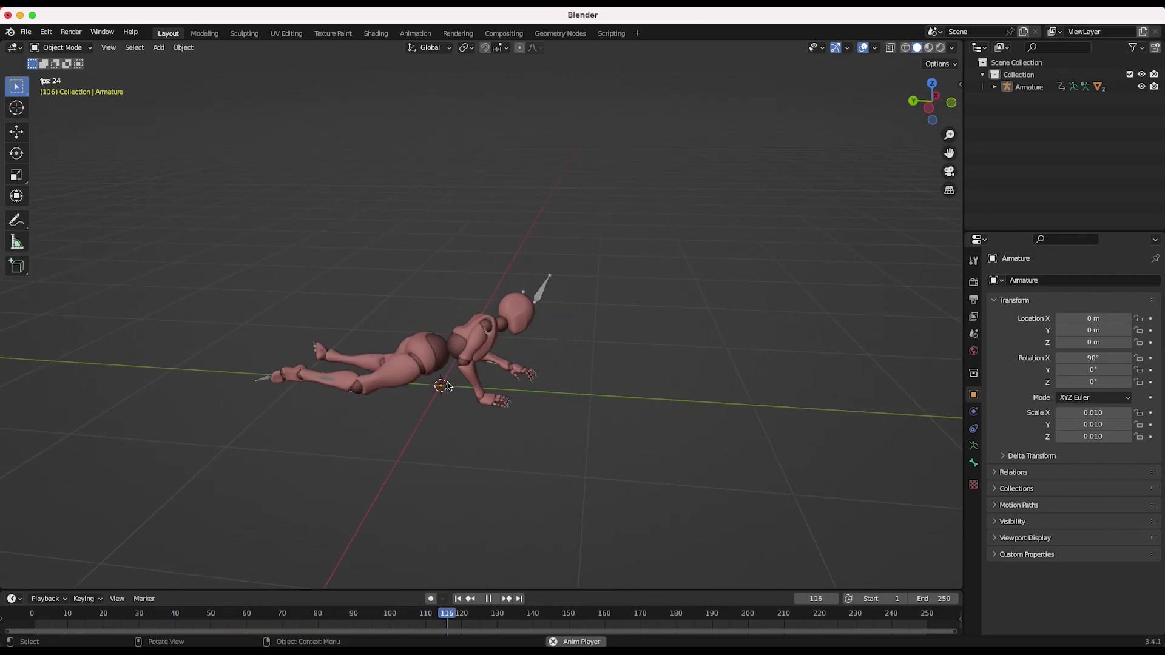
{"action": "key", "text": "space"}
{"action": "left_click", "coordinate": [486, 380]}
{"action": "left_click", "coordinate": [359, 613]}
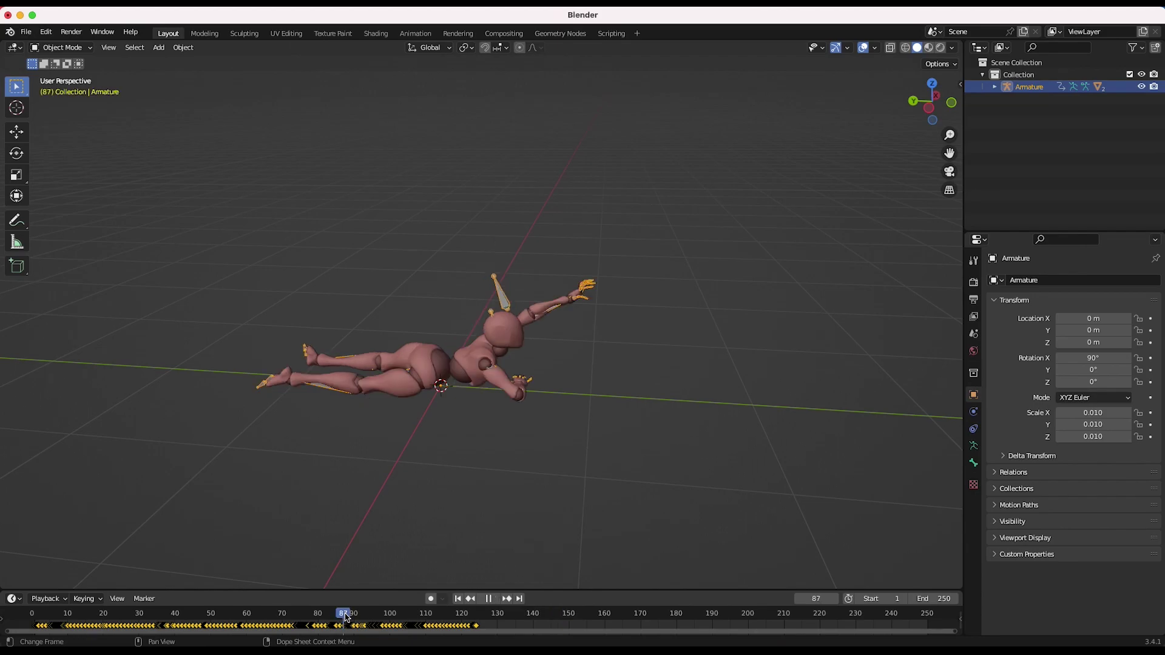
{"action": "key", "text": "space"}
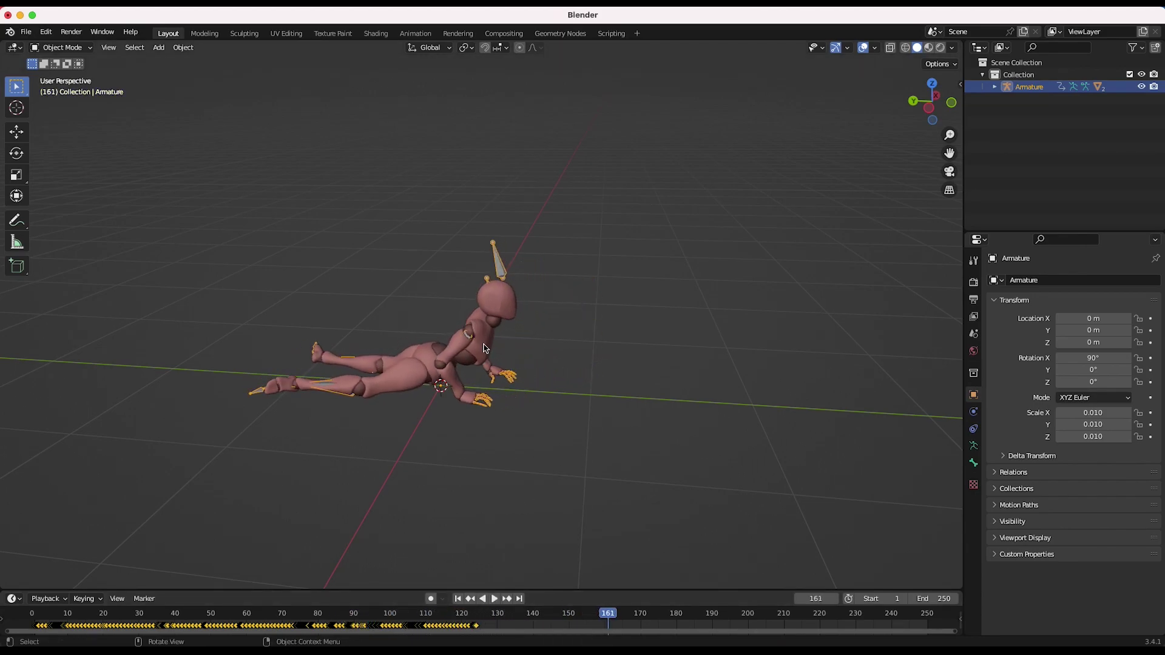
Select the crawling character's armature and switch the 3D viewport to the Graph Editor
{"action": "middle_click_drag", "start_coordinate": [484, 348], "coordinate": [484, 348]}
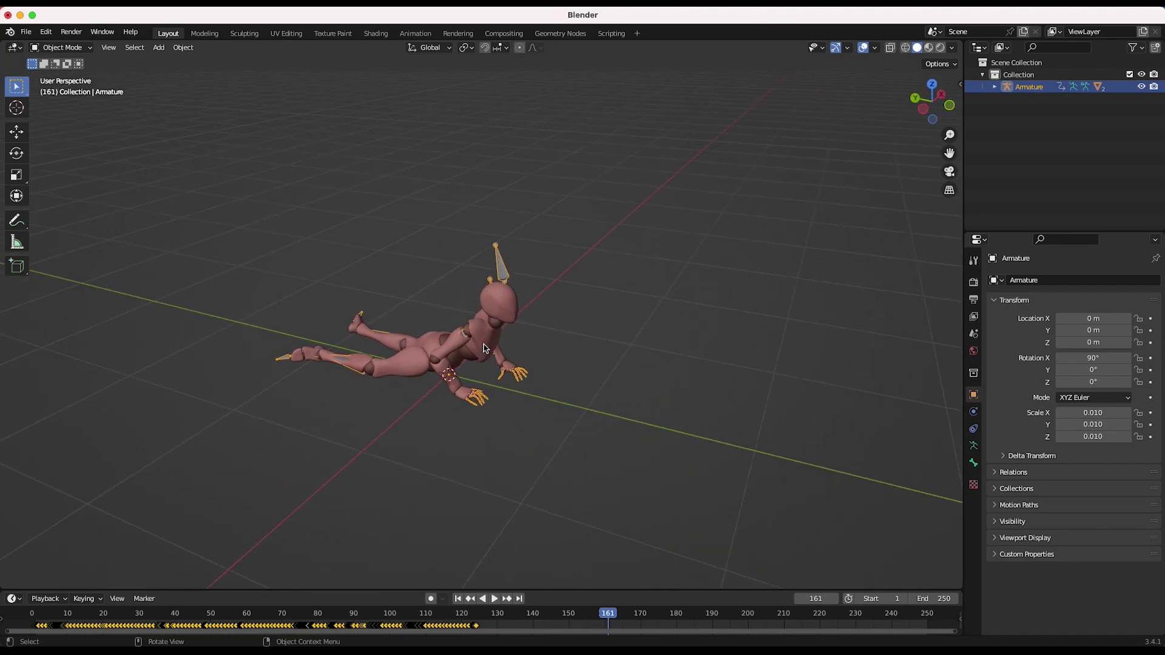
{"action": "left_click", "coordinate": [595, 211]}
{"action": "left_click", "coordinate": [505, 267]}
{"action": "scroll", "coordinate": [421, 437], "scroll_direction": "left", "scroll_amount": 8}
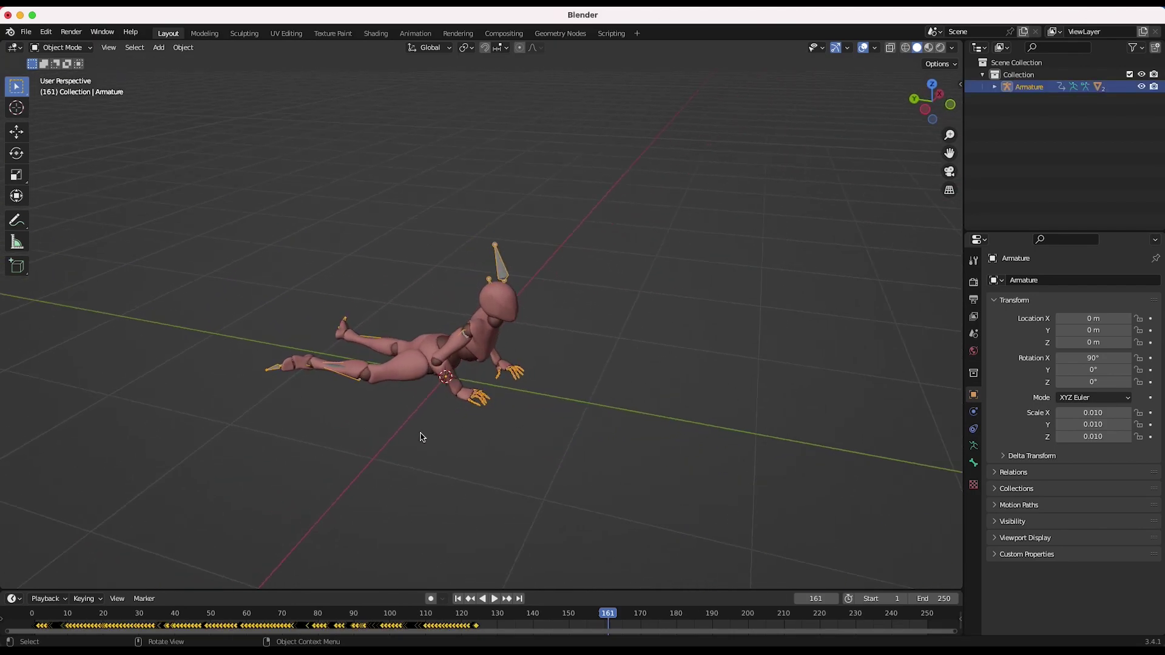
{"action": "left_click", "coordinate": [14, 48]}
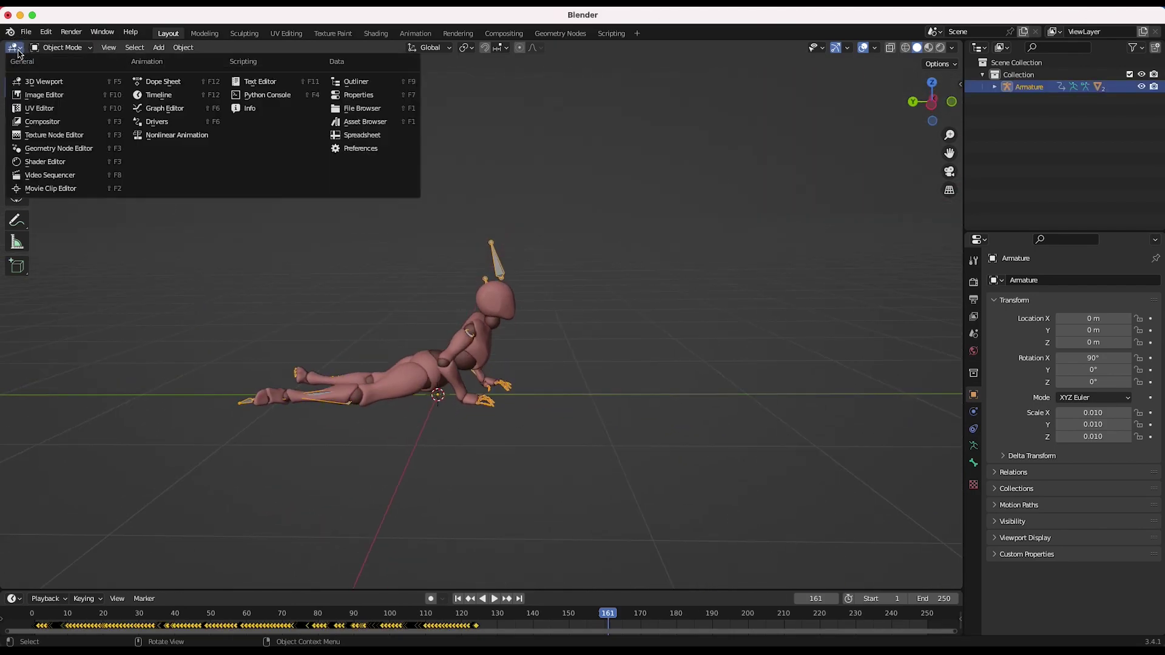
{"action": "left_click", "coordinate": [161, 113]}
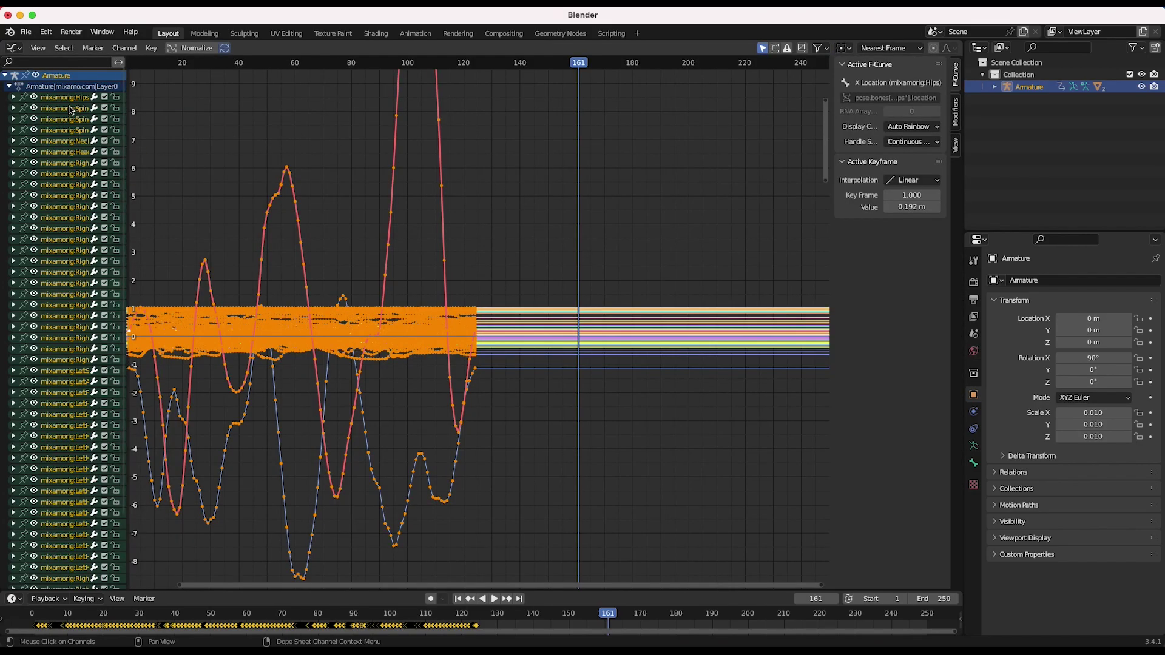
Make all of the armature's animation curves repeat with Make Cyclic (F-Modifier) extrapolation
{"action": "left_click", "coordinate": [123, 48]}
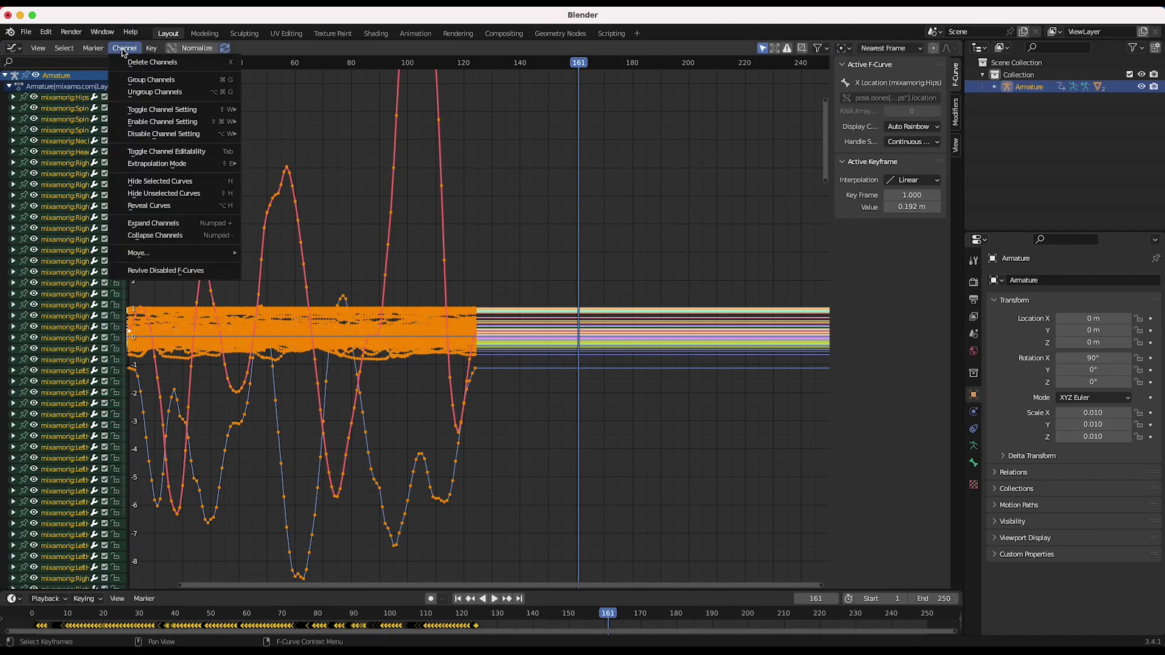
{"action": "mouse_move", "coordinate": [186, 163]}
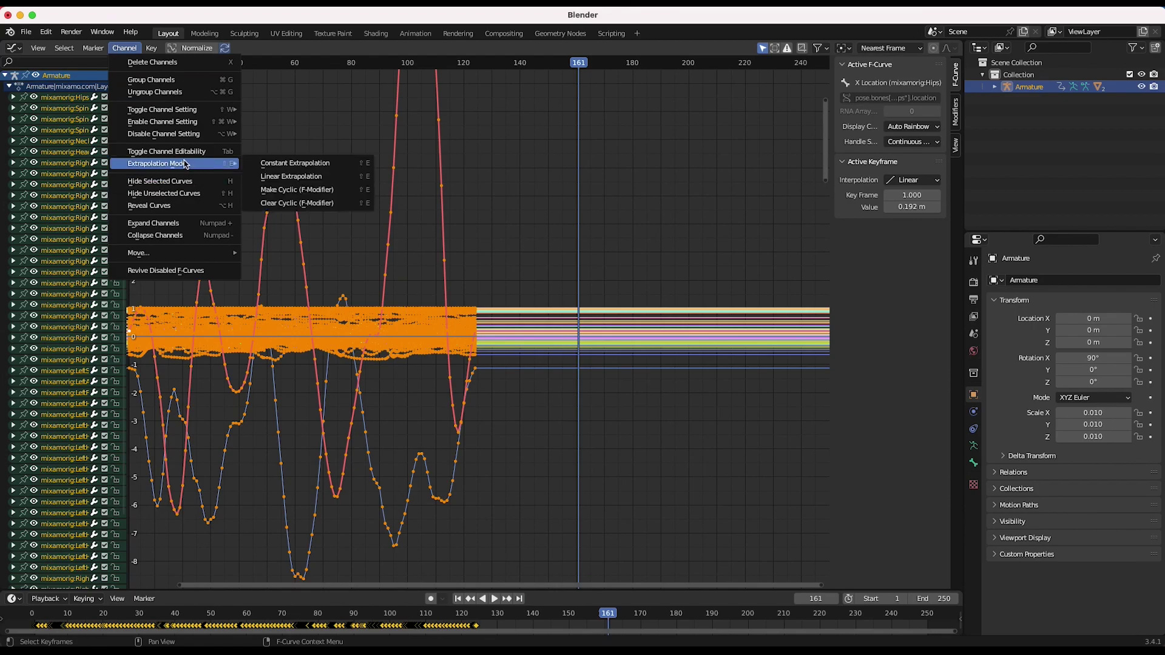
{"action": "left_click", "coordinate": [292, 191]}
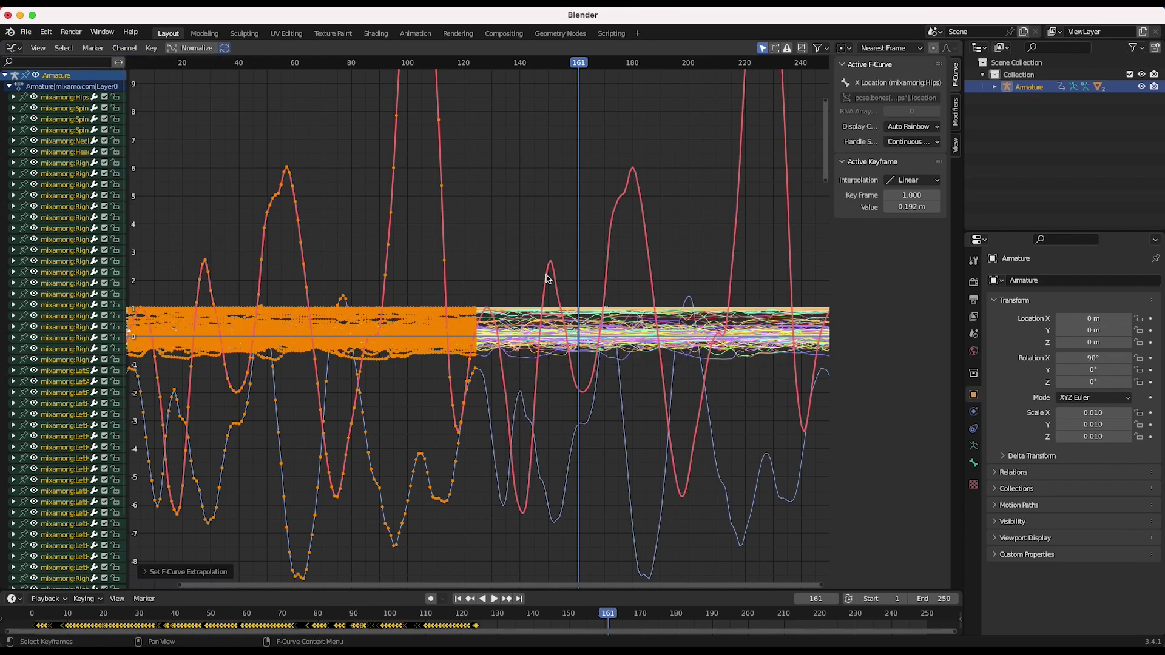
{"action": "scroll", "coordinate": [548, 279], "scroll_direction": "down", "scroll_amount": 10}
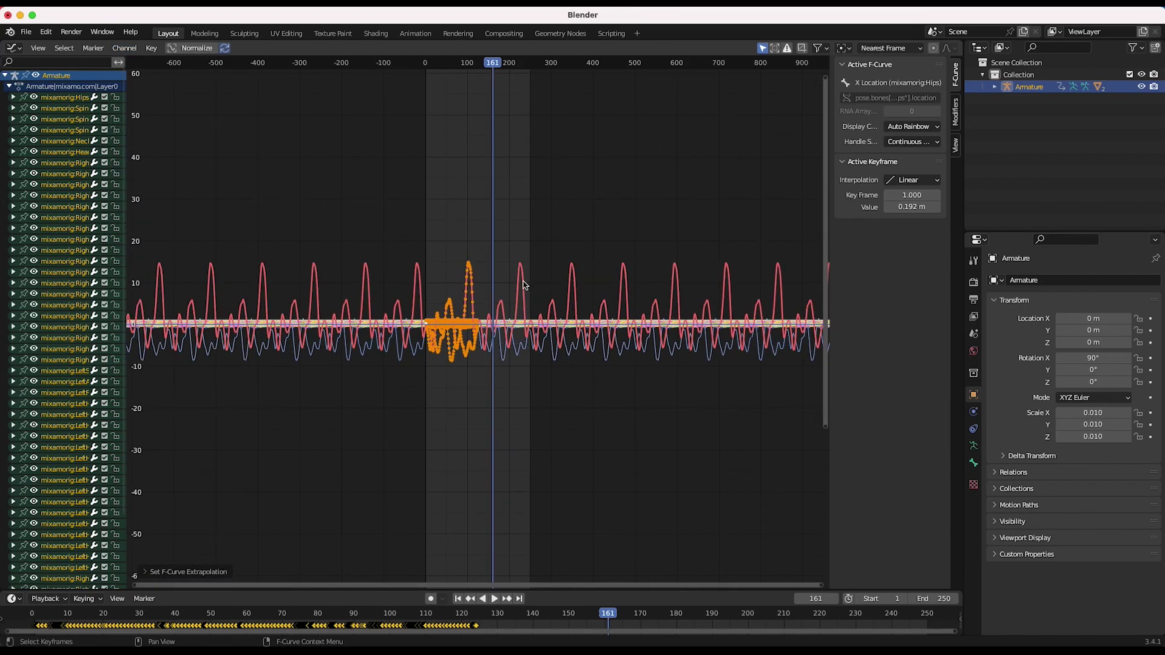
{"action": "scroll", "coordinate": [525, 285], "scroll_direction": "up", "scroll_amount": 10}
Return the editor to the 3D Viewport and play the animation to check the looping crawl beyond its last keyframe
{"action": "left_click", "coordinate": [12, 48]}
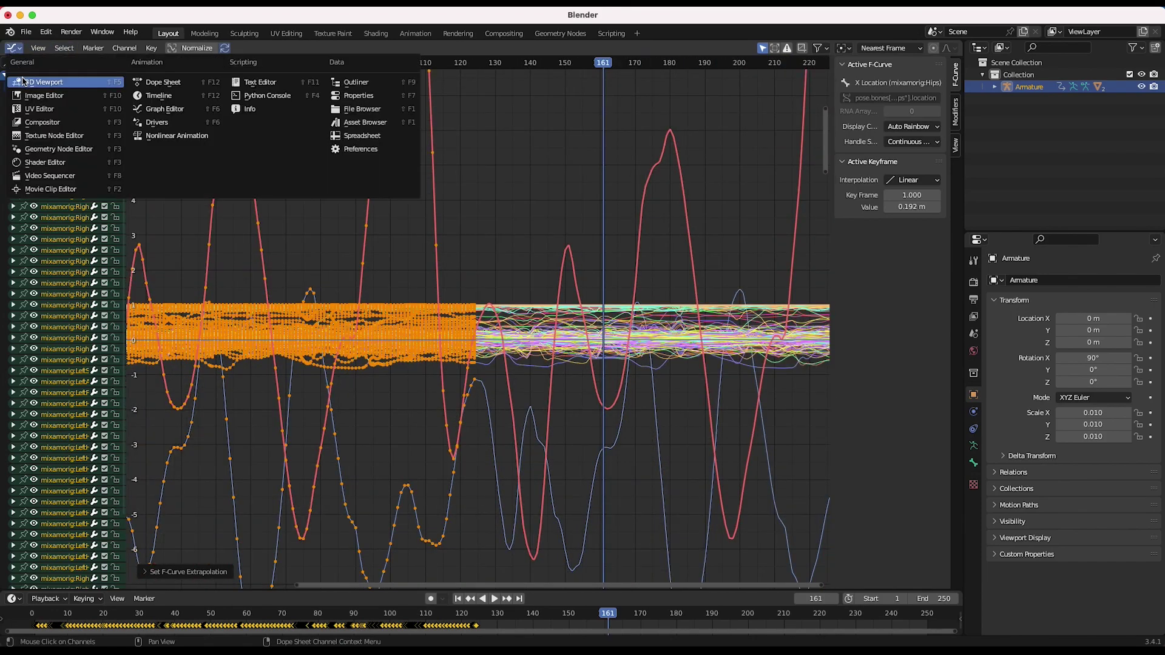
{"action": "left_click", "coordinate": [42, 82]}
{"action": "key", "text": "space"}
{"action": "middle_click_drag", "start_coordinate": [794, 322], "coordinate": [588, 434]}
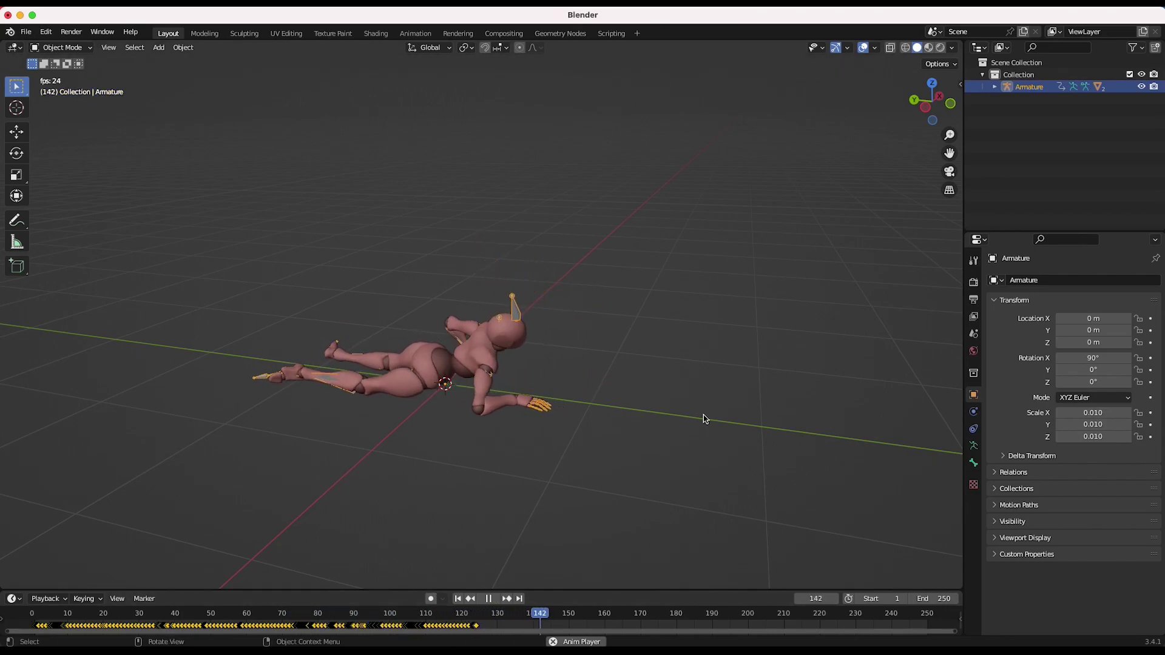
{"action": "key", "text": "space"}
{"action": "scroll", "coordinate": [584, 426], "scroll_direction": "right", "scroll_amount": 5}
{"action": "scroll", "coordinate": [584, 426], "scroll_direction": "left", "scroll_amount": 6}
{"action": "scroll", "coordinate": [585, 425], "scroll_direction": "right", "scroll_amount": 5}
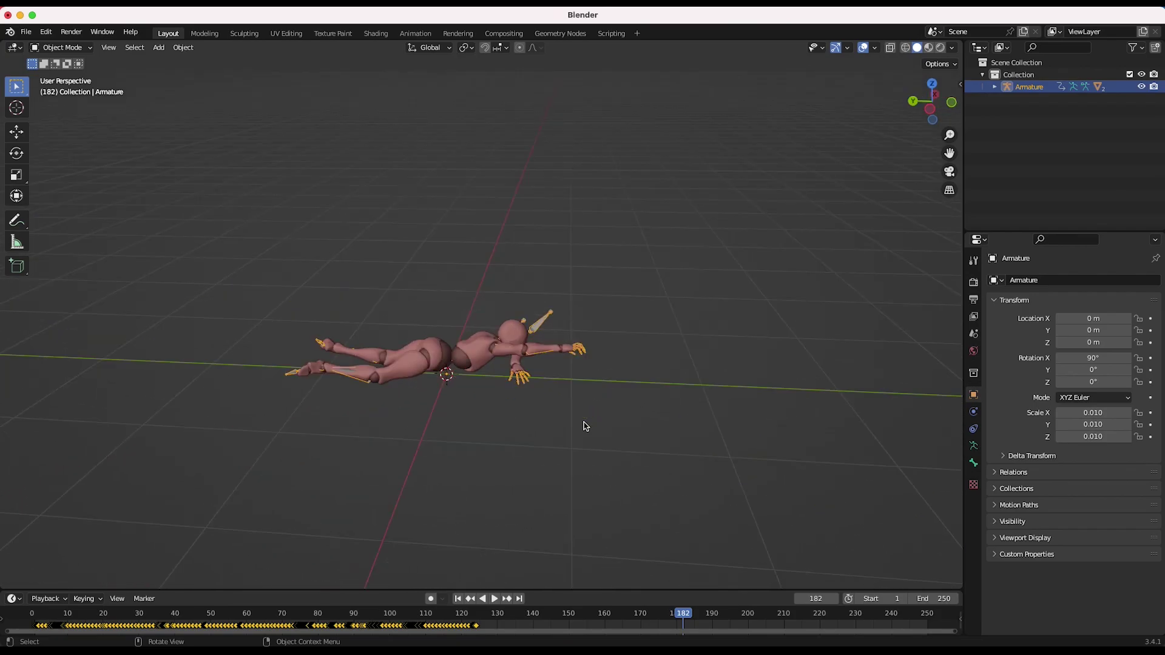
Add a circle empty at the character's origin and rotate it 90 degrees about the X axis
{"action": "left_click", "coordinate": [576, 241]}
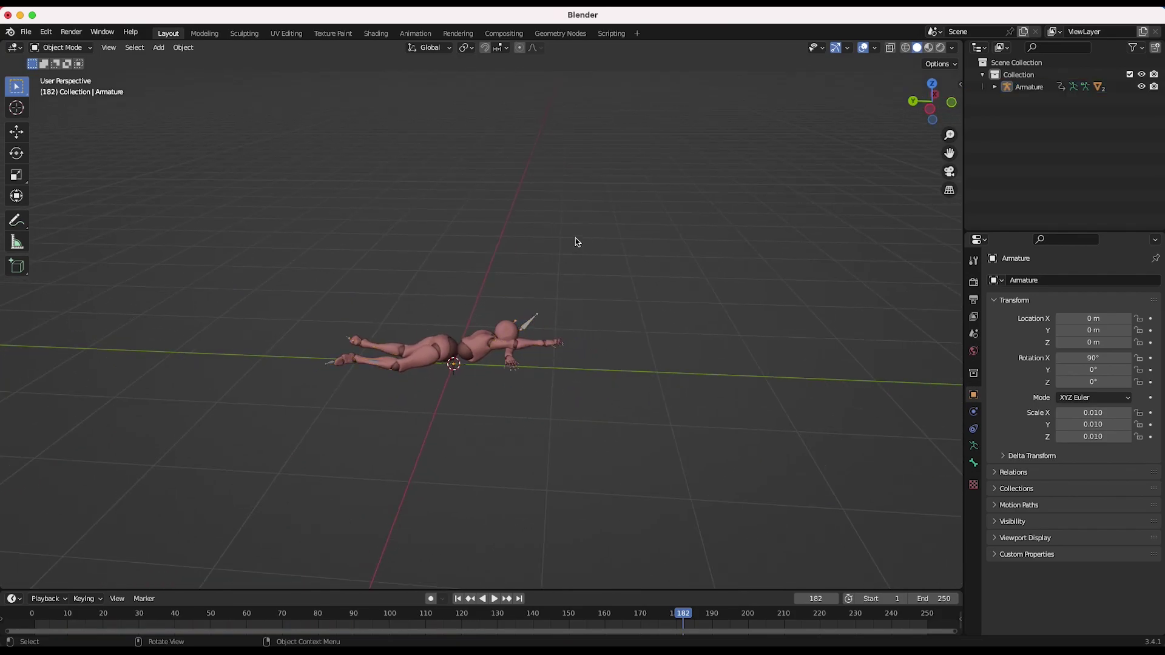
{"action": "left_click", "coordinate": [527, 333]}
{"action": "key", "text": "shift+a"}
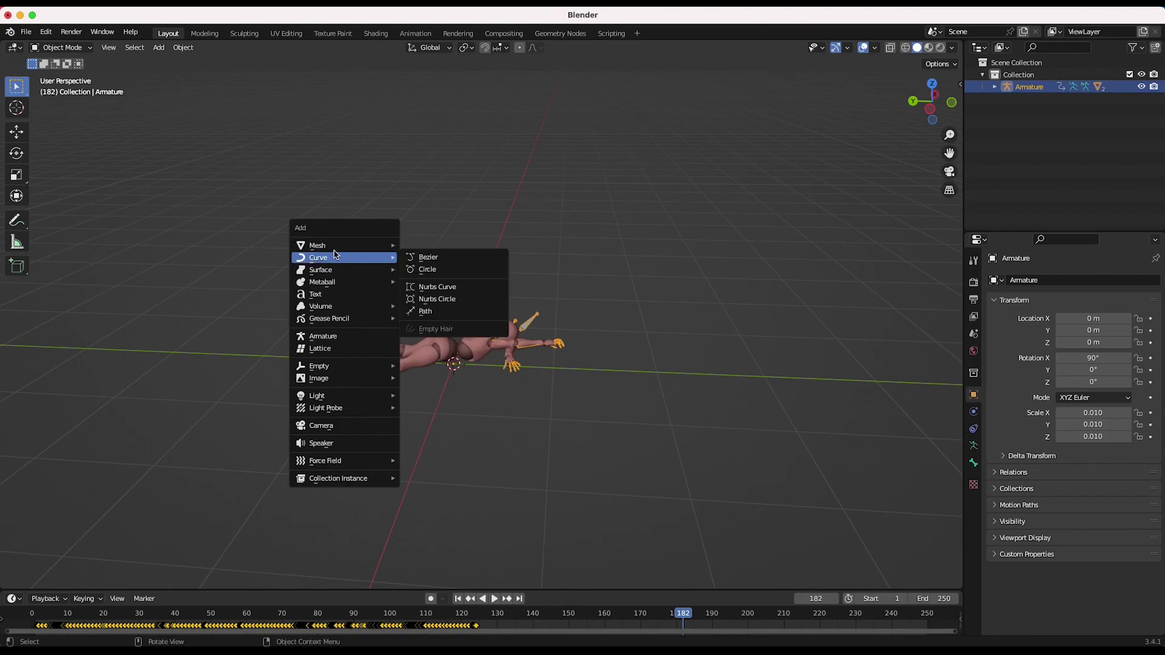
{"action": "mouse_move", "coordinate": [311, 367]}
{"action": "left_click", "coordinate": [435, 411]}
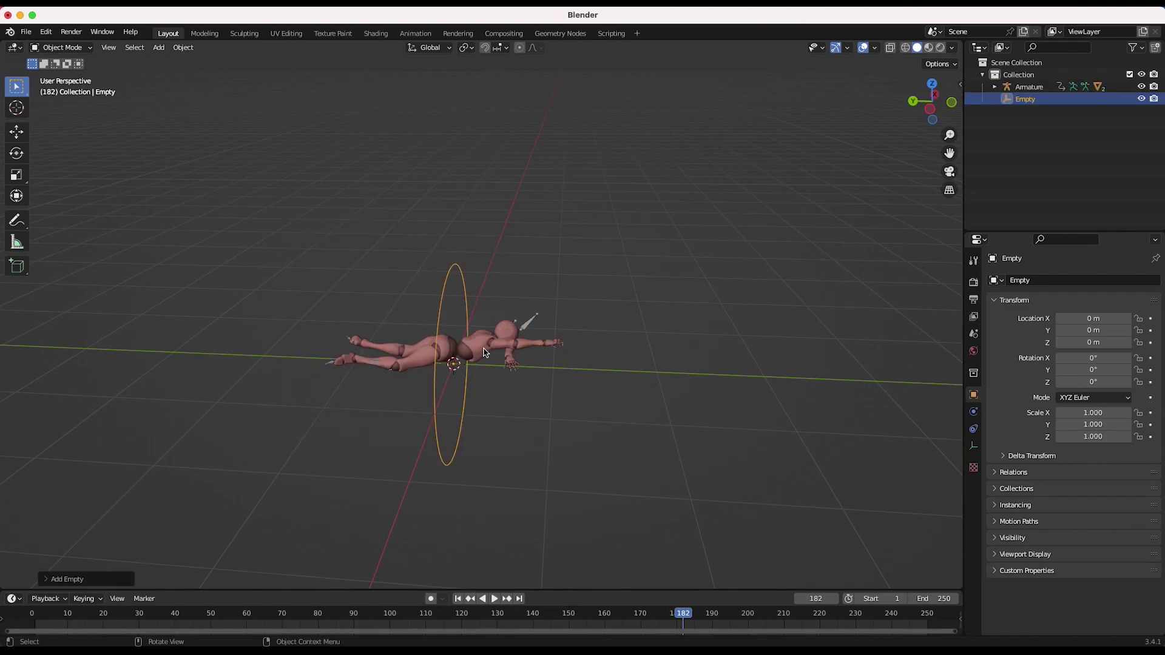
{"action": "type", "text": "rx90"}
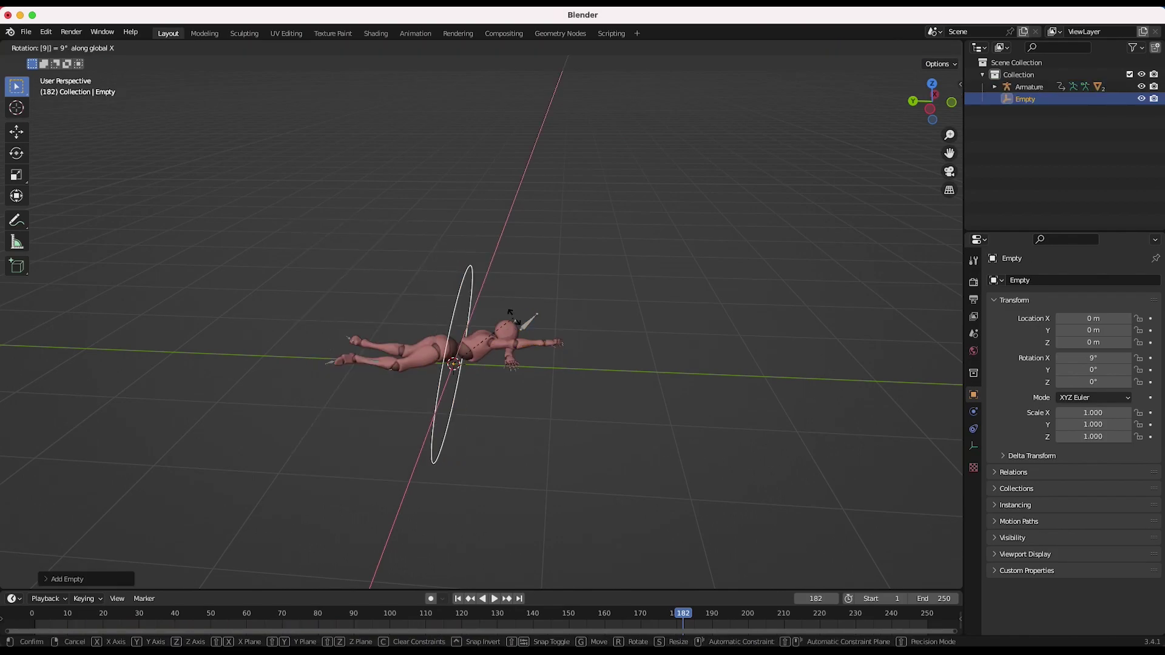
{"action": "key", "text": "Return"}
Scale the circle empty to about 1.47 and move it to about 0.13 m along Y, around the character
{"action": "key", "text": "s"}
{"action": "left_click", "coordinate": [595, 378]}
{"action": "key", "text": "g"}
{"action": "key", "text": "y"}
{"action": "left_click", "coordinate": [585, 373]}
Parent the armature to the circle empty using the Object option
{"action": "middle_click_drag", "start_coordinate": [540, 397], "coordinate": [549, 340]}
{"action": "left_click", "coordinate": [539, 342]}
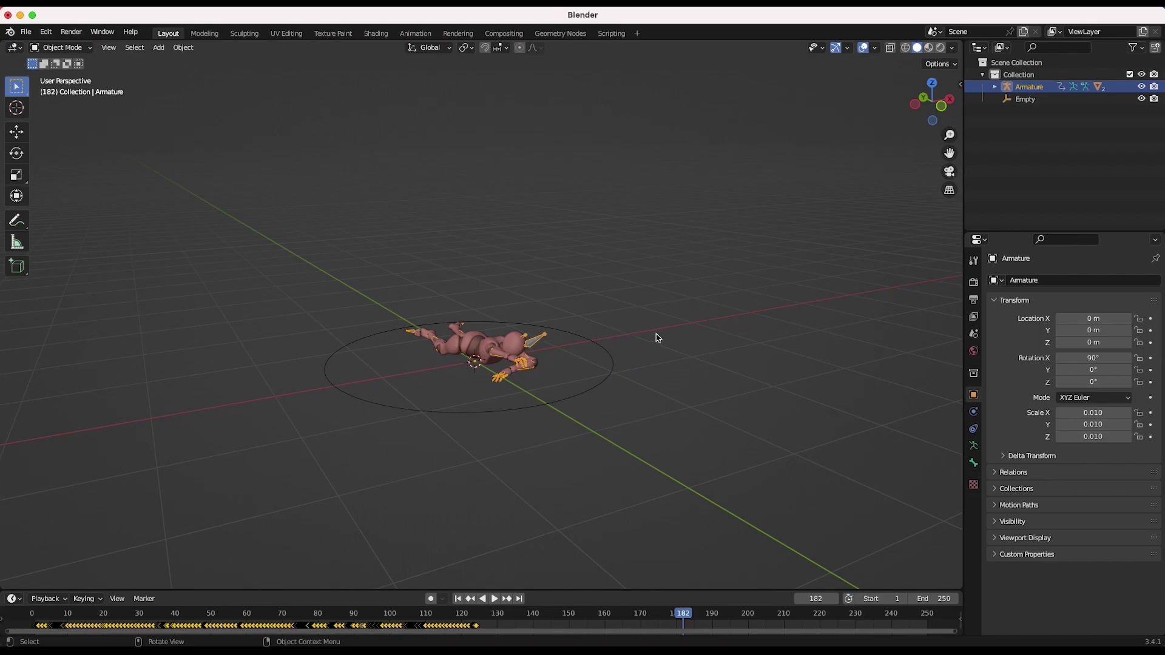
{"action": "left_click", "coordinate": [594, 343], "text": "shift"}
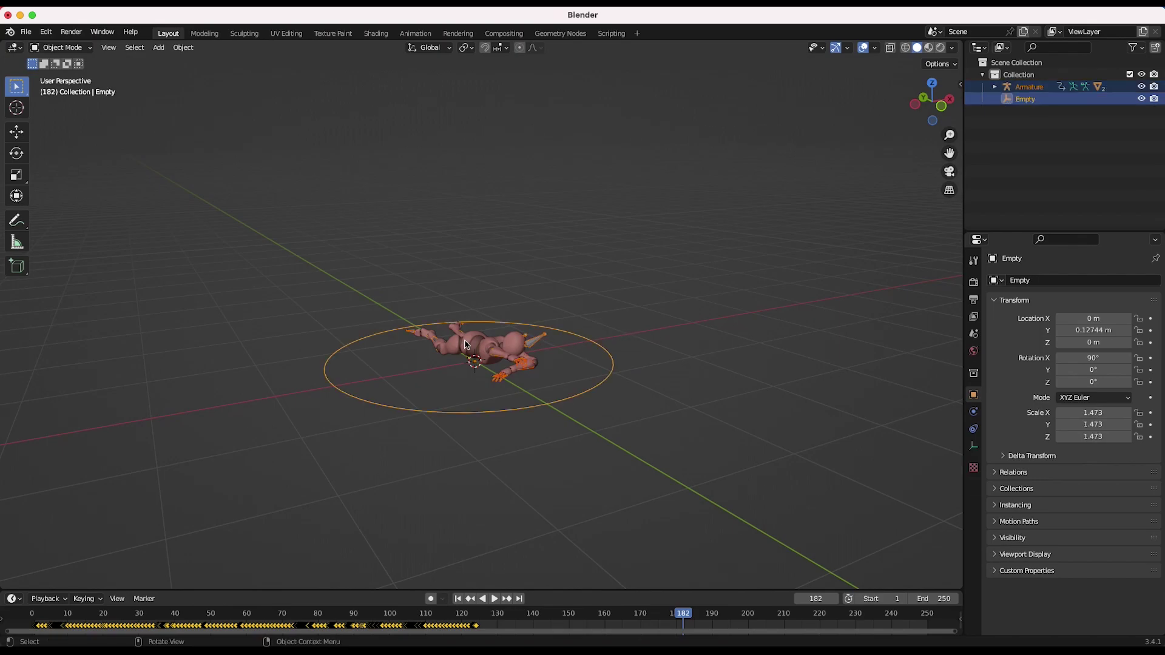
{"action": "key", "text": "ctrl+p"}
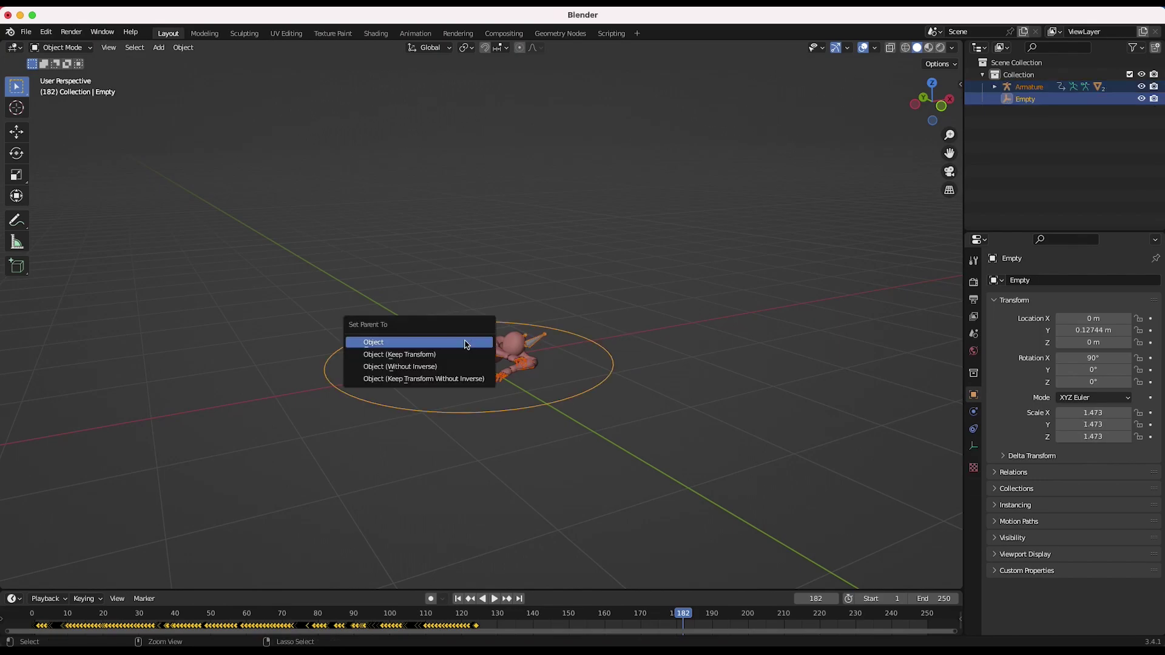
{"action": "left_click", "coordinate": [391, 344]}
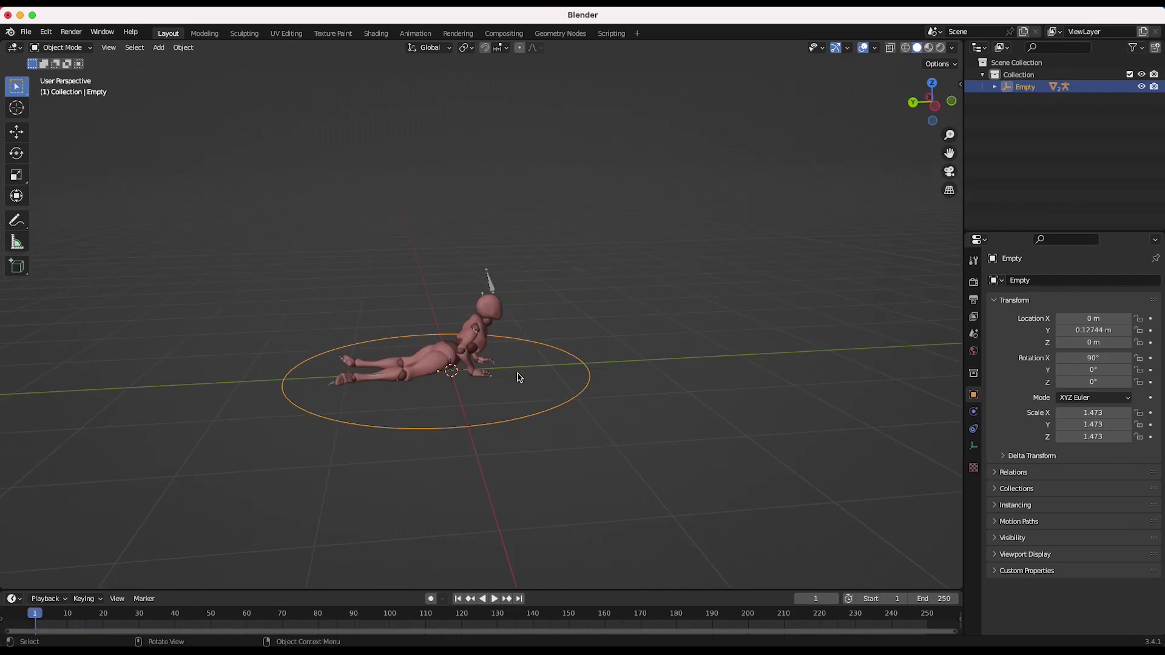
Play the animation and test moving the circle empty together with the crawling character, then cancel the move
{"action": "key", "text": "space"}
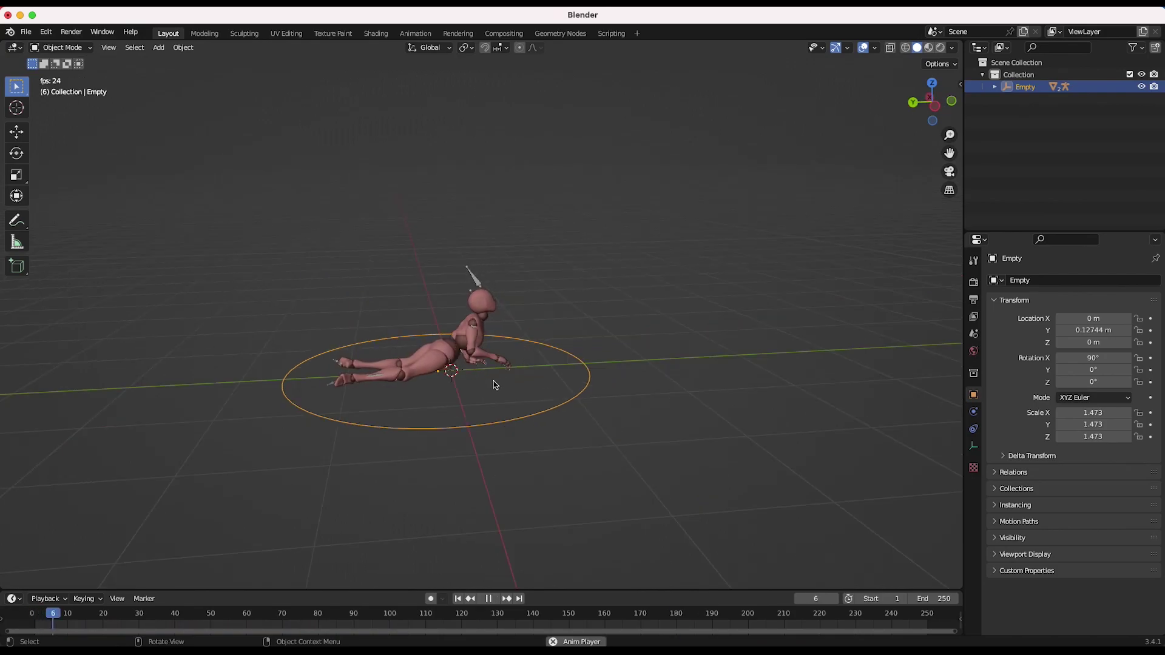
{"action": "key", "text": "g"}
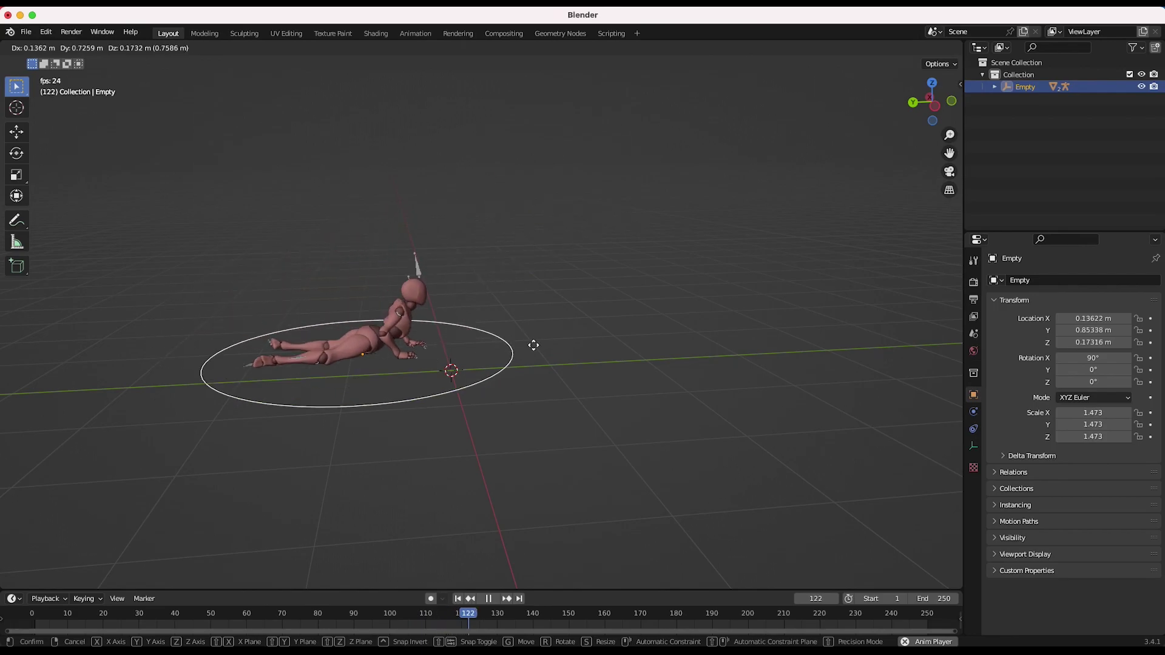
{"action": "key", "text": "Escape"}
{"action": "key", "text": "Escape"}
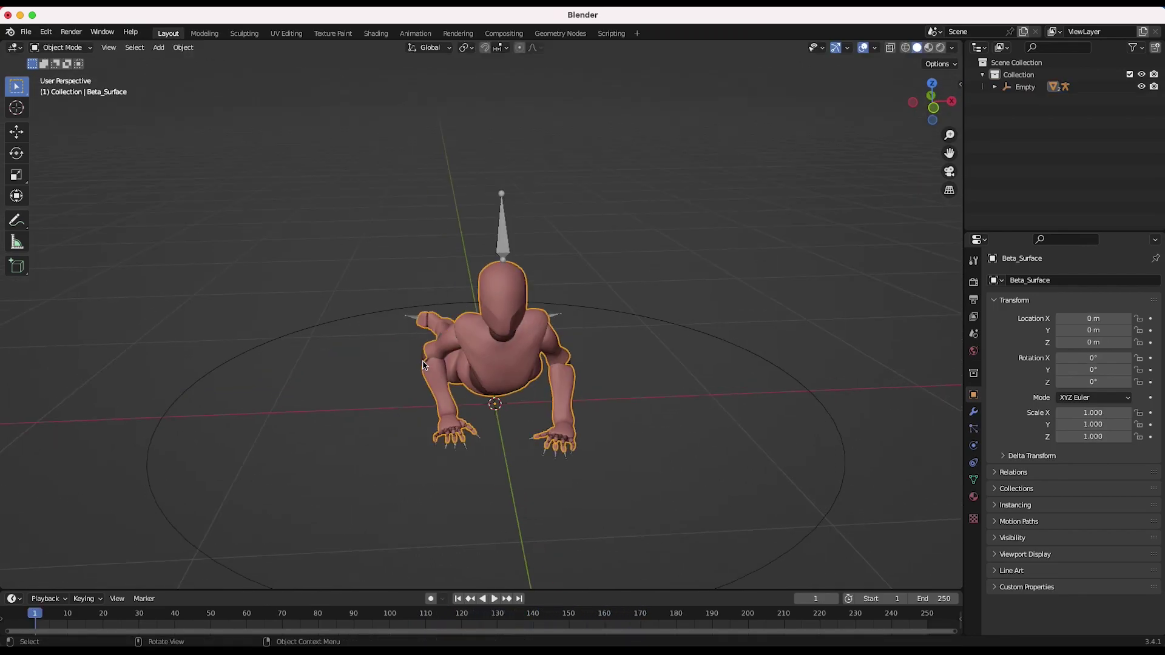
Delete the character's Beta_Surface and Beta_Joints meshes, keeping only the armature and the circle empty
{"action": "middle_click_drag", "start_coordinate": [358, 364], "coordinate": [559, 350]}
{"action": "middle_click_drag", "start_coordinate": [672, 353], "coordinate": [599, 332]}
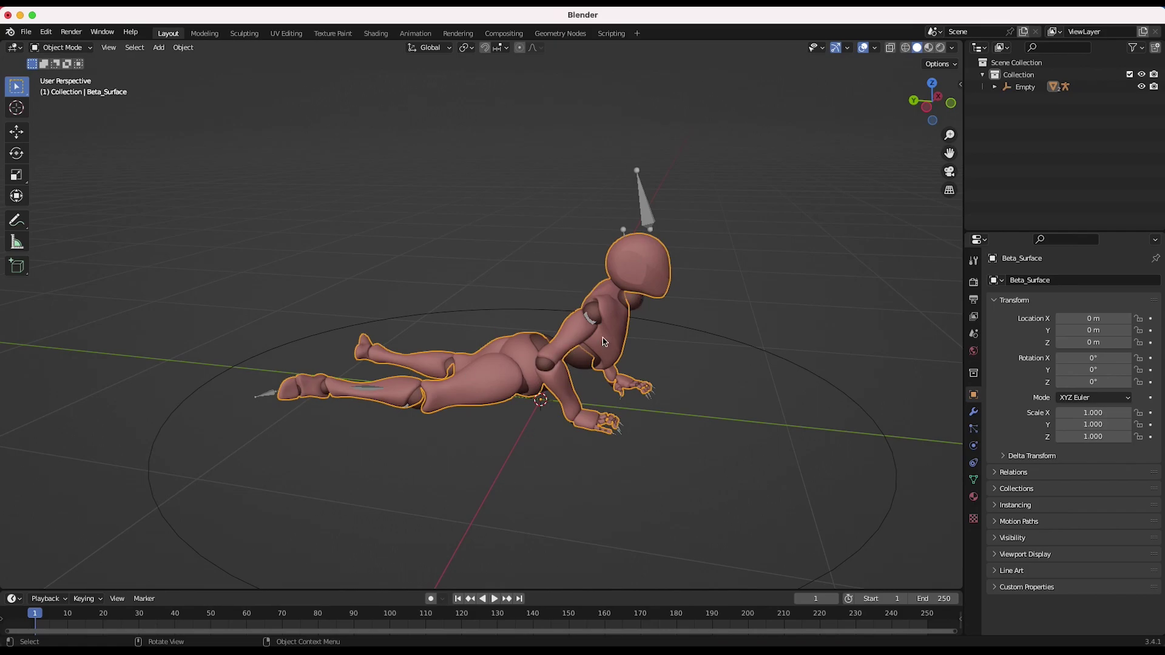
{"action": "key", "text": "h"}
{"action": "left_click", "coordinate": [531, 363]}
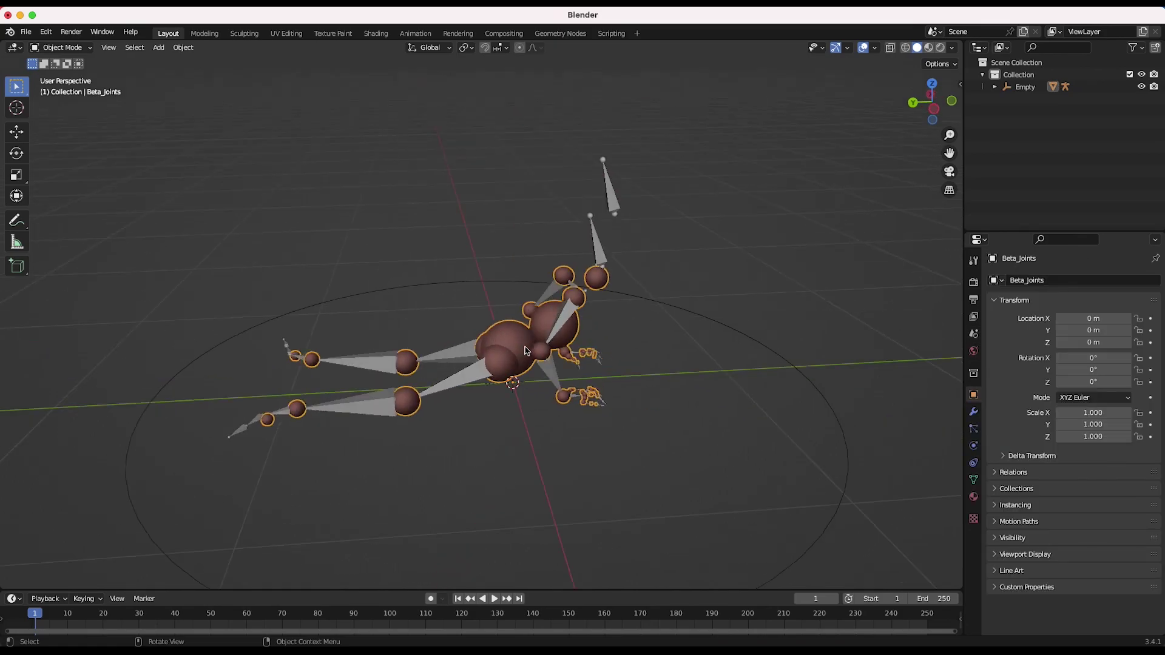
{"action": "middle_click_drag", "start_coordinate": [531, 363], "coordinate": [528, 352]}
{"action": "key", "text": "x"}
{"action": "left_click", "coordinate": [506, 347]}
Play the crawl animation on the bare armature and examine its bones from several angles
{"action": "scroll", "coordinate": [523, 333], "scroll_direction": "right", "scroll_amount": 10}
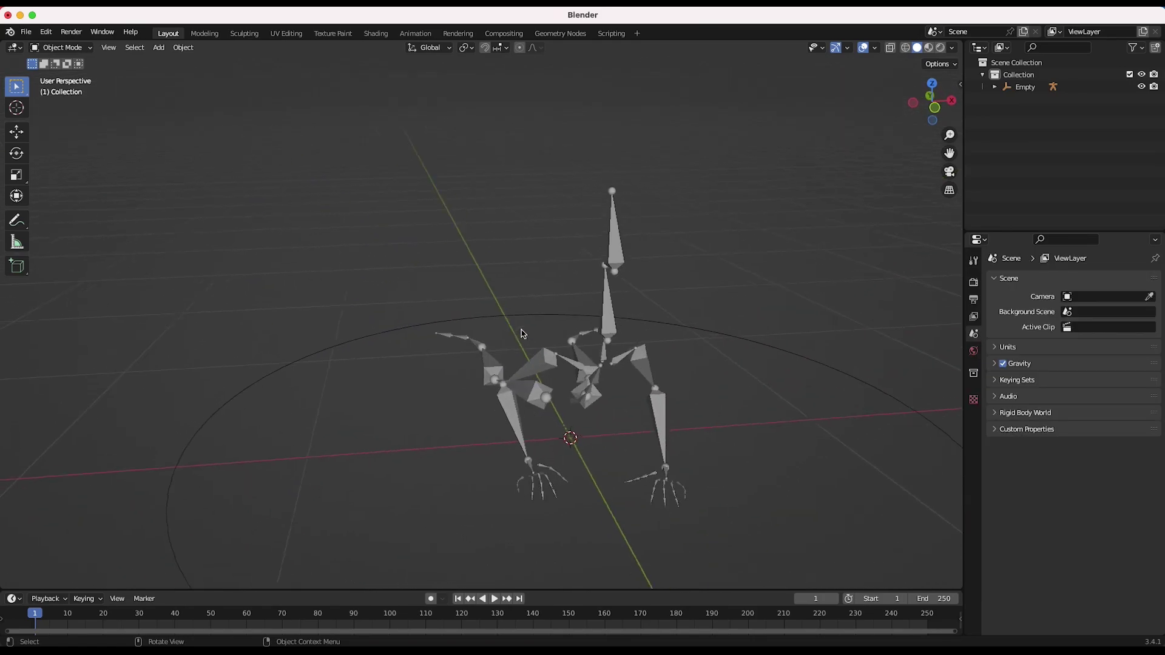
{"action": "scroll", "coordinate": [522, 333], "scroll_direction": "down", "scroll_amount": 3}
{"action": "scroll", "coordinate": [522, 333], "scroll_direction": "left", "scroll_amount": 10}
{"action": "key", "text": "space"}
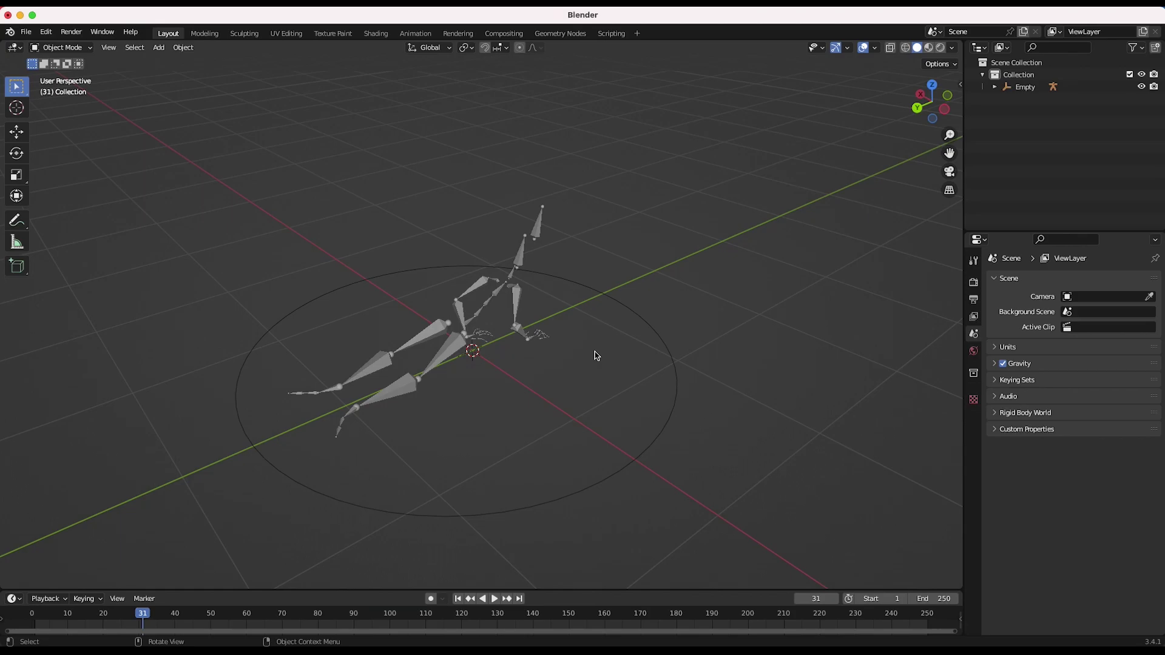
{"action": "scroll", "coordinate": [636, 318], "scroll_direction": "right", "scroll_amount": 10}
{"action": "scroll", "coordinate": [636, 319], "scroll_direction": "left", "scroll_amount": 10}
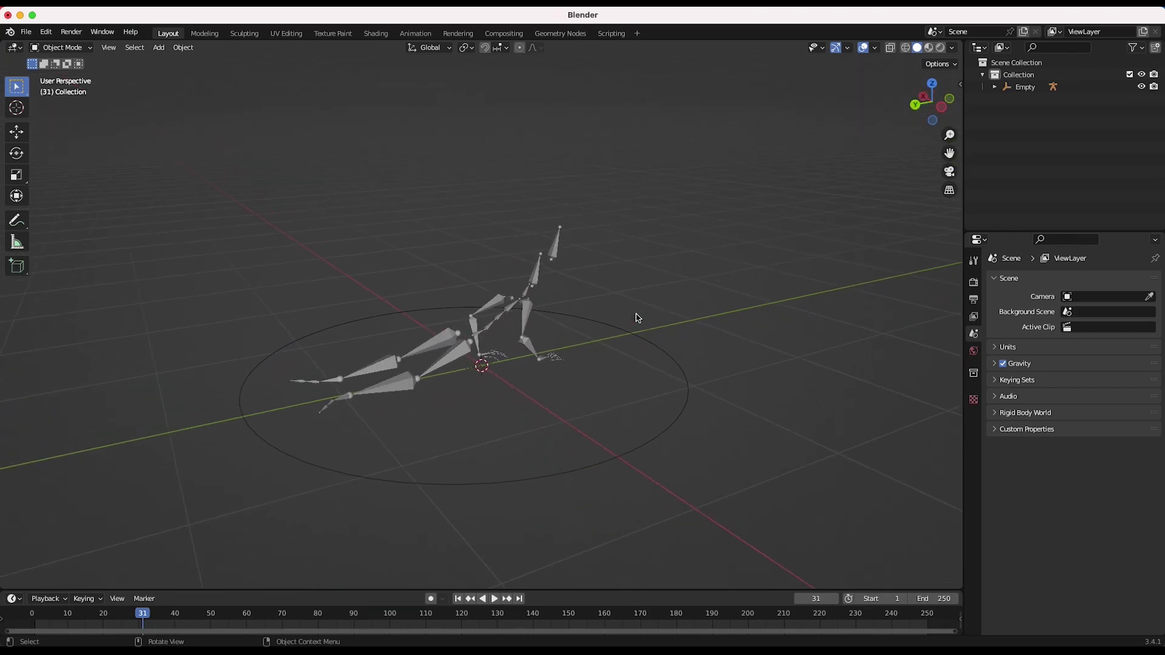
{"action": "scroll", "coordinate": [636, 318], "scroll_direction": "right", "scroll_amount": 4}
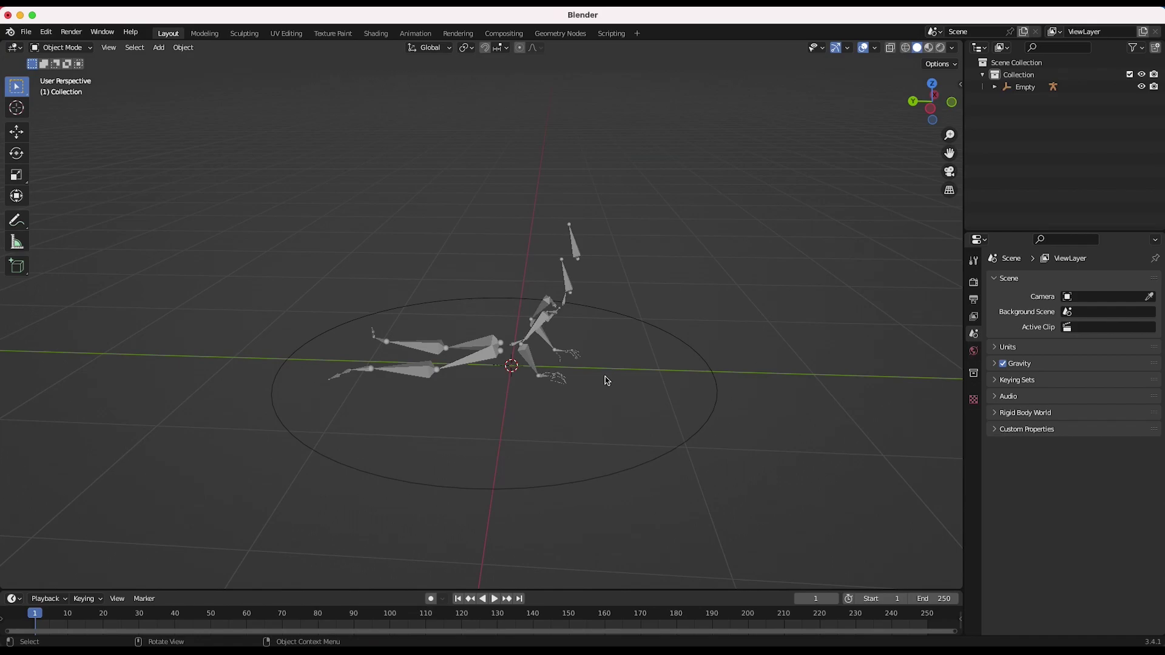
Set the armature's skeleton to Rest Position and deselect it
{"action": "left_click", "coordinate": [575, 254]}
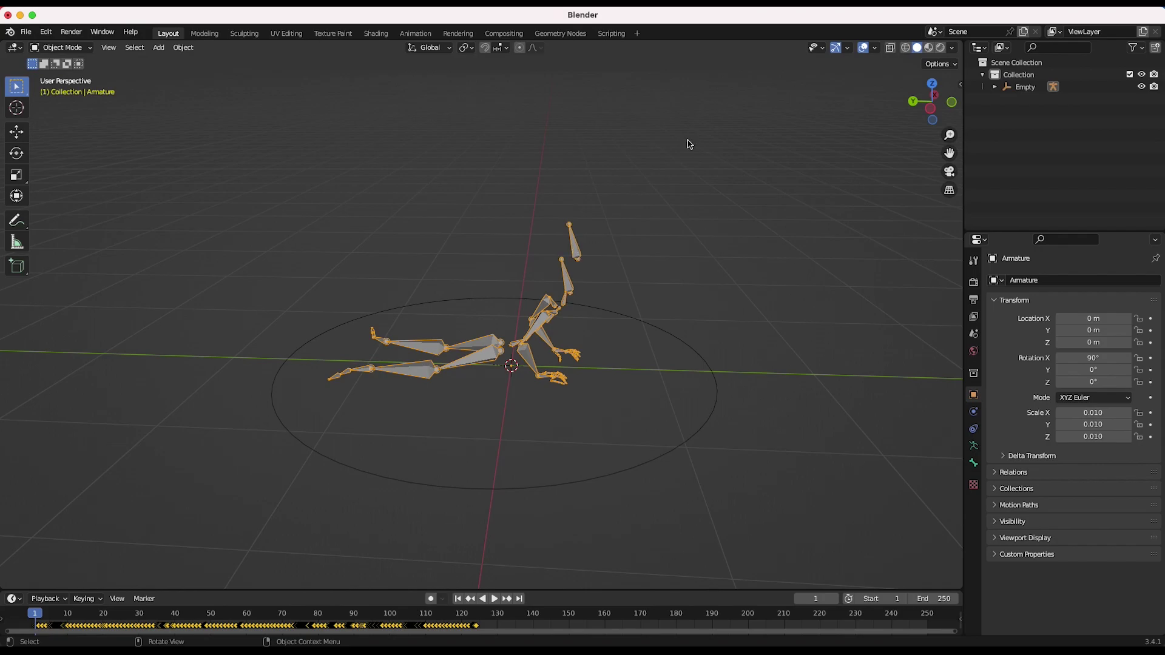
{"action": "left_click", "coordinate": [974, 447]}
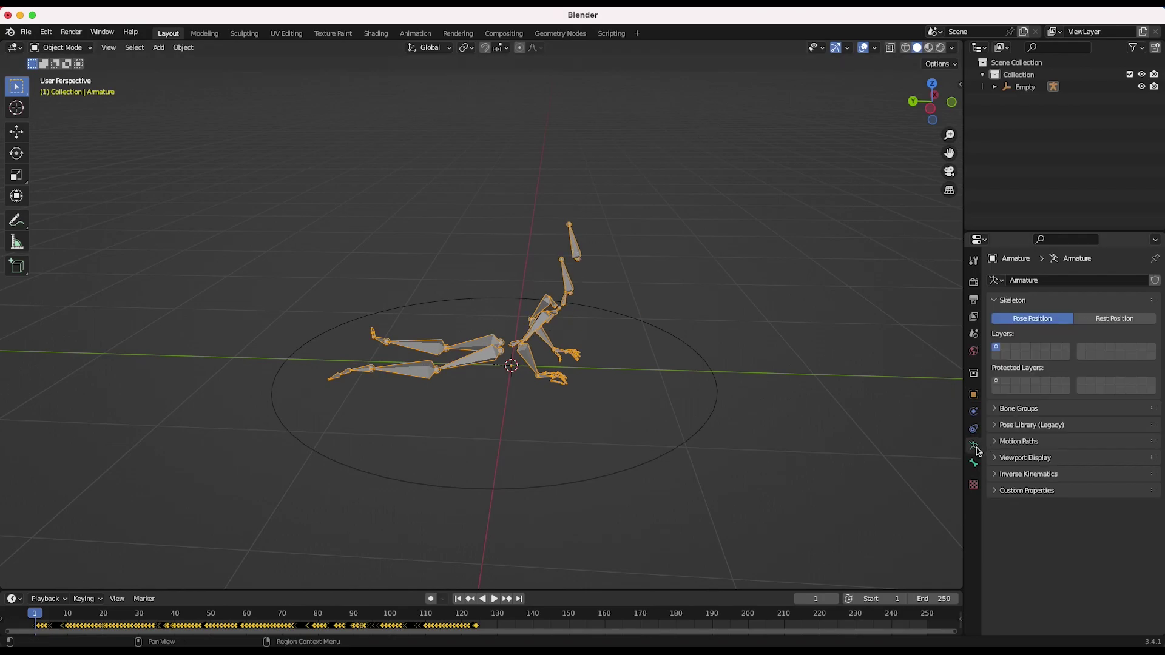
{"action": "left_click", "coordinate": [1111, 320]}
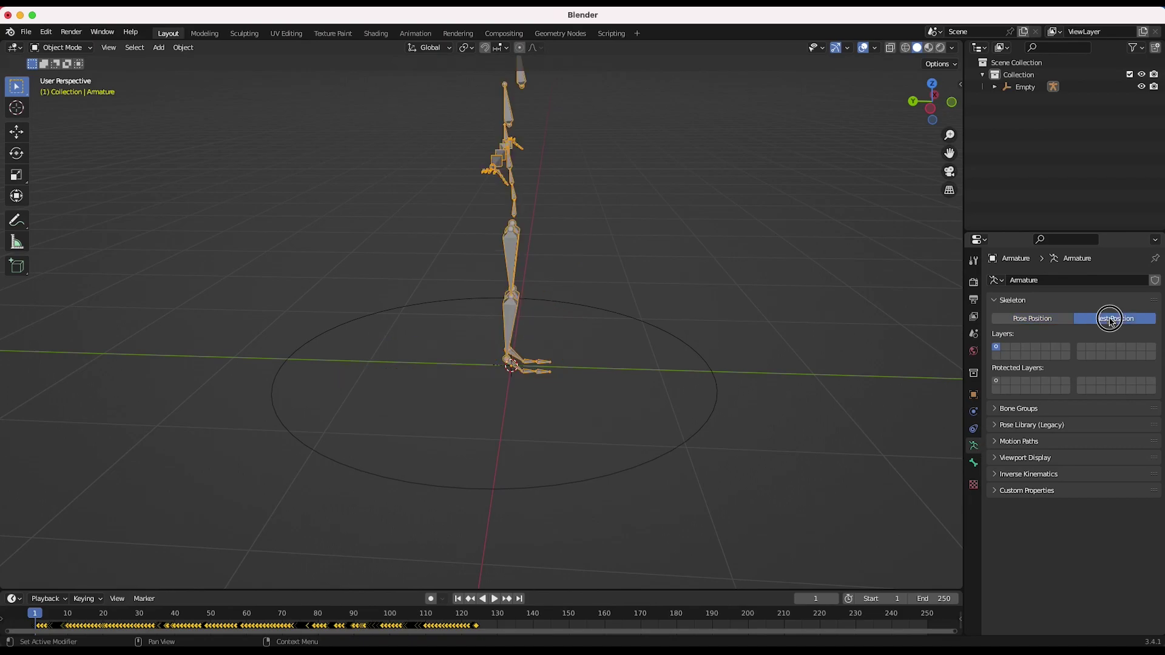
{"action": "middle_click_drag", "start_coordinate": [782, 388], "coordinate": [651, 379]}
{"action": "left_click", "coordinate": [701, 254]}
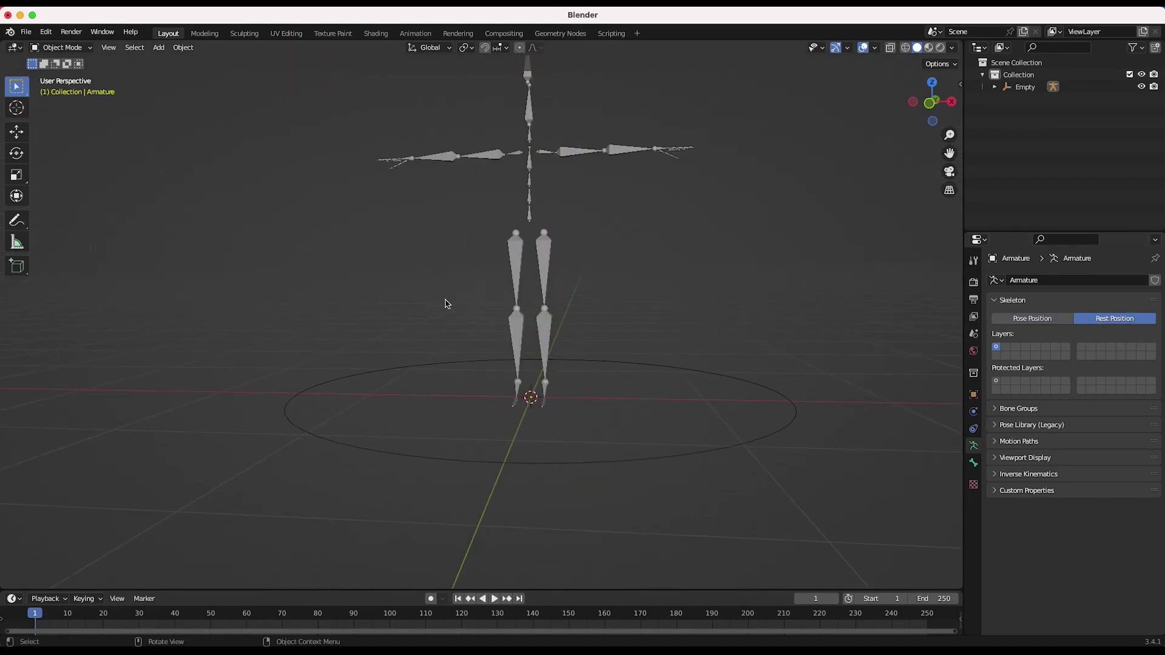
Add a UV sphere at the foot of the armature and scale it down
{"action": "scroll", "coordinate": [511, 274], "scroll_direction": "up", "scroll_amount": 5, "text": "shift"}
{"action": "scroll", "coordinate": [512, 274], "scroll_direction": "left", "scroll_amount": 5}
{"action": "scroll", "coordinate": [512, 273], "scroll_direction": "right", "scroll_amount": 5}
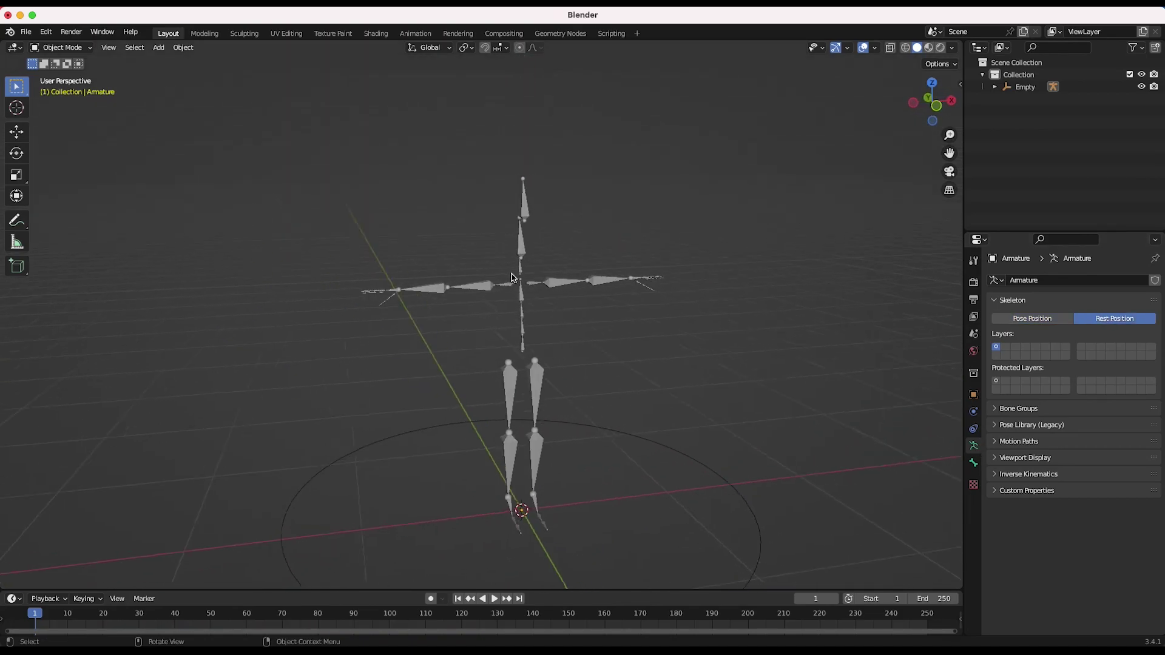
{"action": "middle_click_drag", "start_coordinate": [512, 277], "coordinate": [514, 278], "text": "shift"}
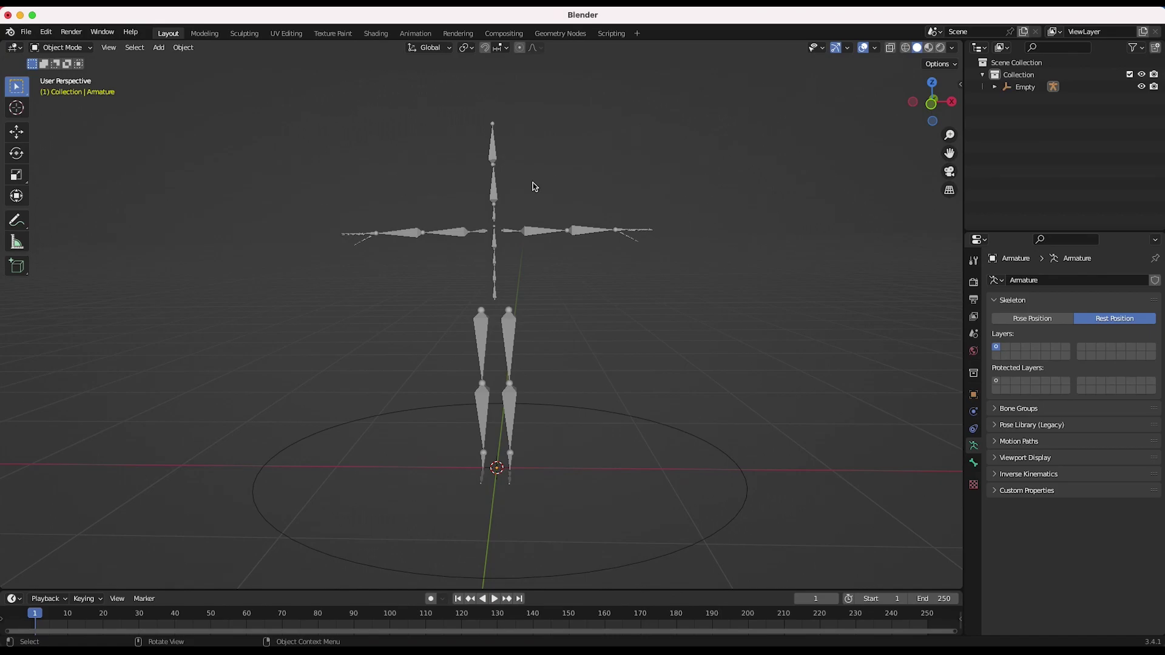
{"action": "middle_click_drag", "start_coordinate": [381, 315], "coordinate": [472, 275]}
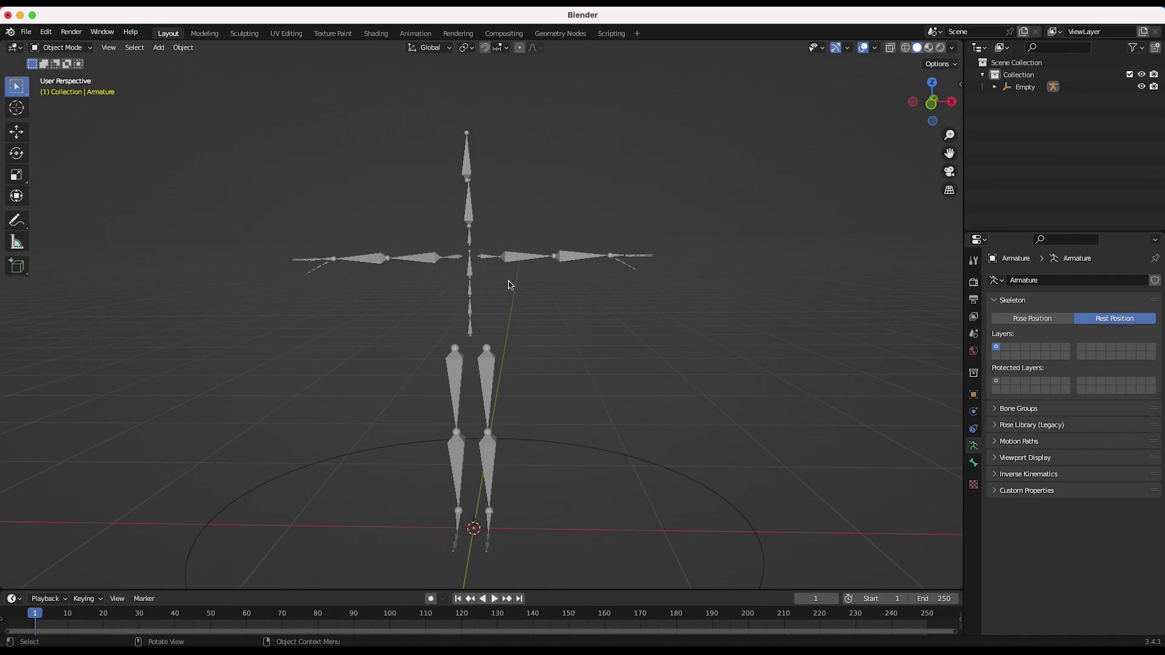
{"action": "key", "text": "shift+a"}
{"action": "mouse_move", "coordinate": [476, 161]}
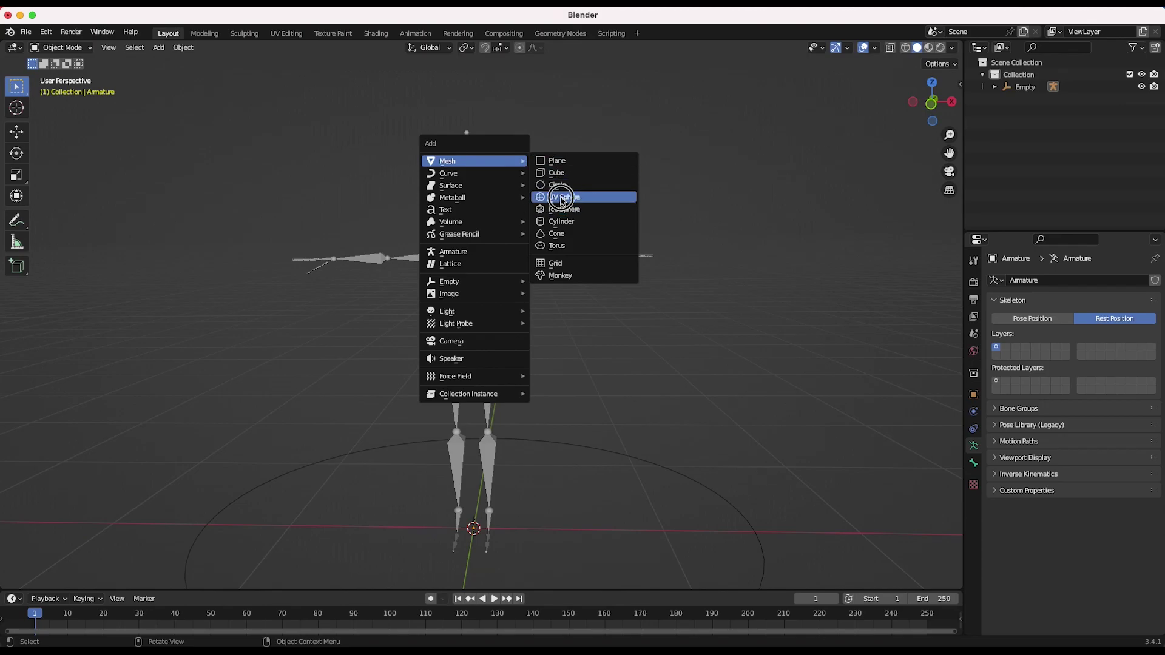
{"action": "left_click", "coordinate": [561, 198]}
{"action": "key", "text": "s"}
{"action": "left_click", "coordinate": [509, 465]}
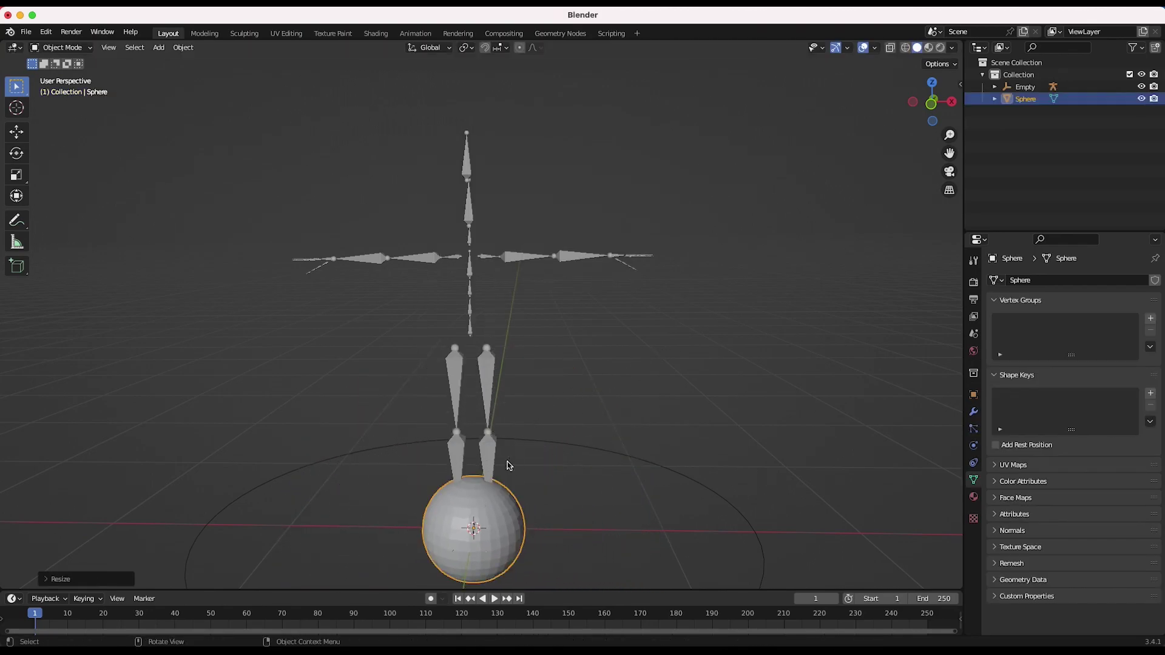
Raise the sphere along Z to the armature's torso and stretch it vertically into an ellipsoid
{"action": "key", "text": "g"}
{"action": "key", "text": "z"}
{"action": "left_click", "coordinate": [520, 245]}
{"action": "key", "text": "s"}
{"action": "key", "text": "z"}
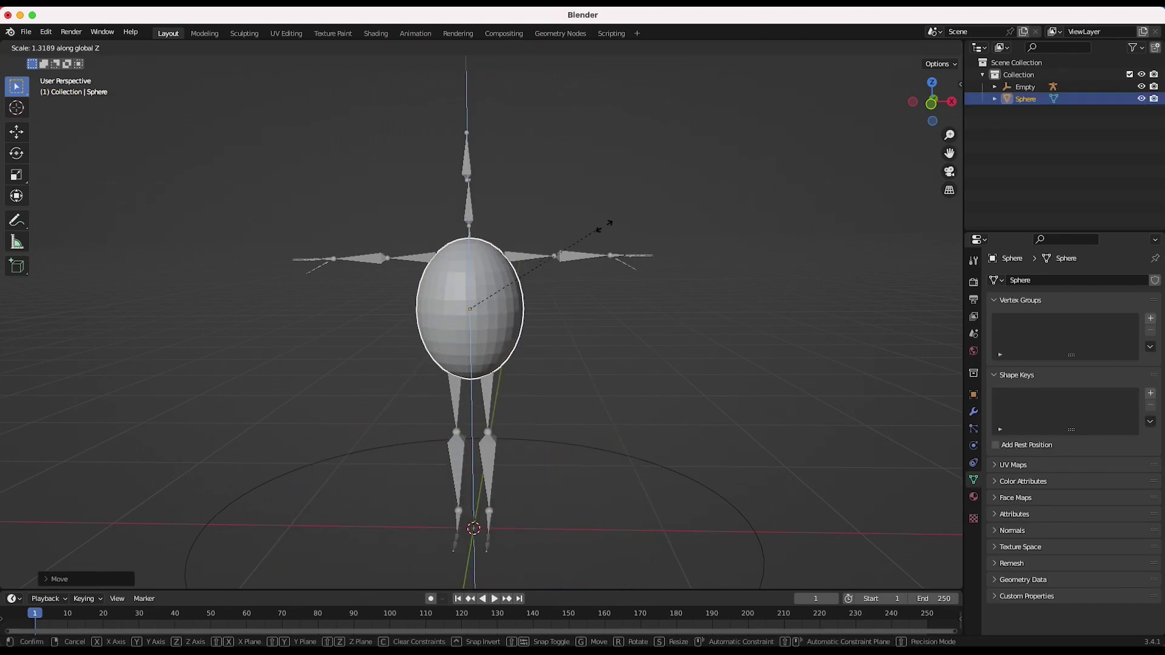
{"action": "left_click", "coordinate": [581, 248]}
Rescale the ellipsoid and reposition it to fill the torso between the hip and shoulder bones
{"action": "key", "text": "g"}
{"action": "key", "text": "z"}
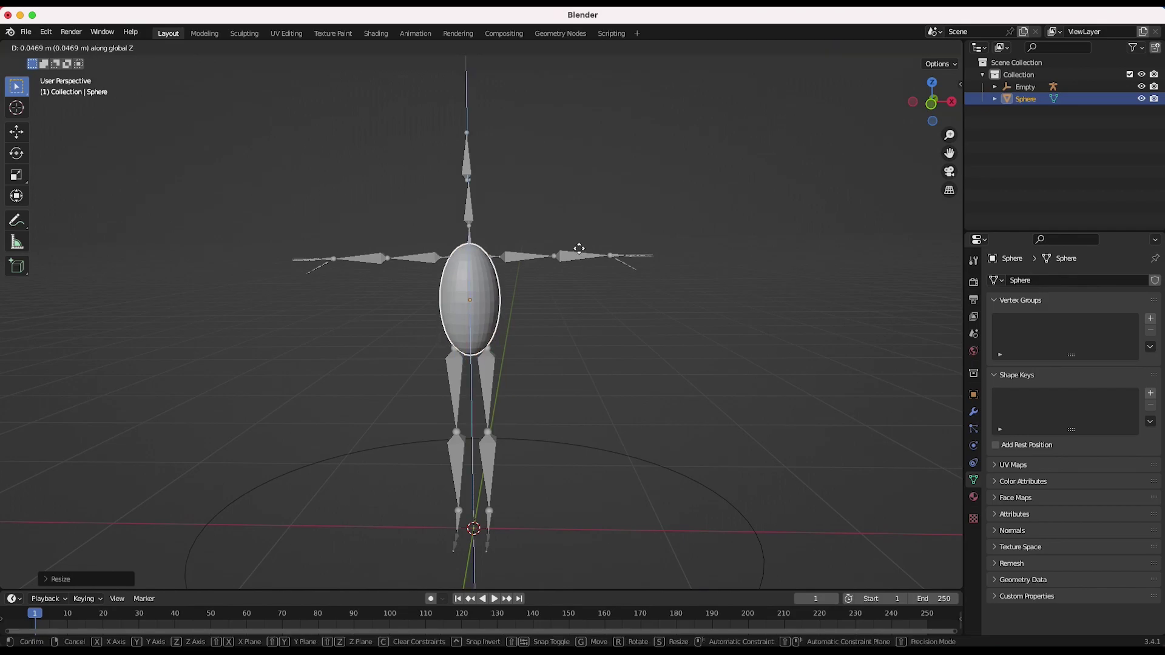
{"action": "left_click", "coordinate": [581, 250]}
{"action": "key", "text": "s"}
{"action": "left_click", "coordinate": [577, 273]}
{"action": "key", "text": "g"}
{"action": "left_click", "coordinate": [577, 271]}
{"action": "scroll", "coordinate": [576, 275], "scroll_direction": "right", "scroll_amount": 6}
{"action": "scroll", "coordinate": [576, 275], "scroll_direction": "left", "scroll_amount": 6}
{"action": "scroll", "coordinate": [577, 275], "scroll_direction": "up", "scroll_amount": 4}
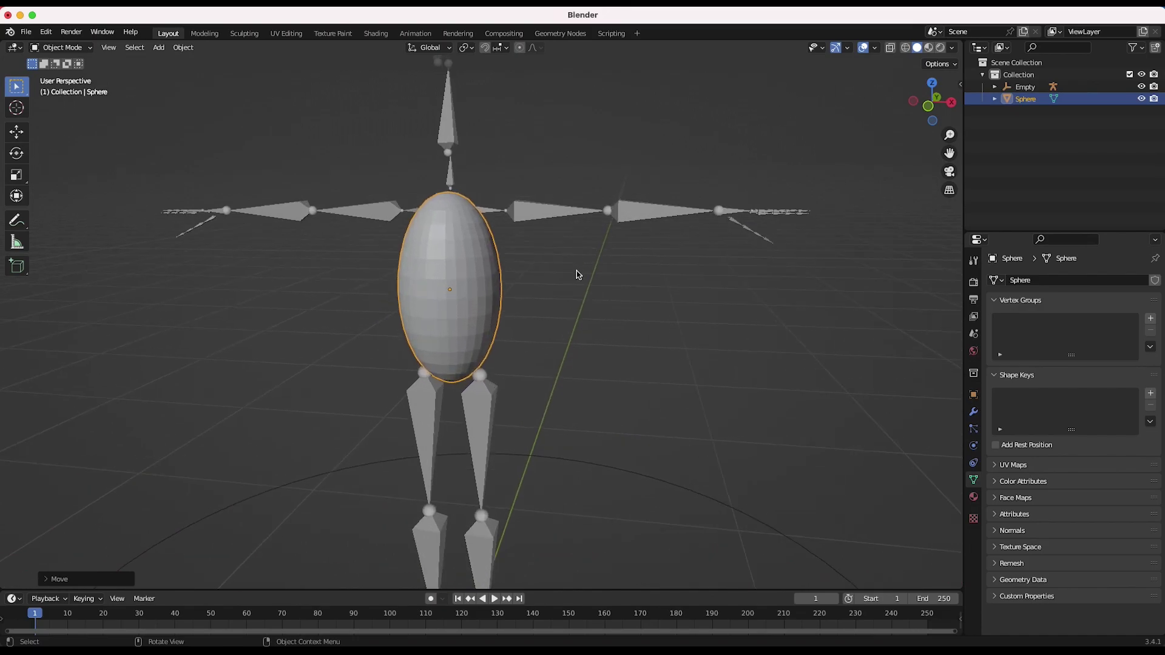
{"action": "scroll", "coordinate": [577, 274], "scroll_direction": "left", "scroll_amount": 3, "text": "shift"}
{"action": "scroll", "coordinate": [594, 243], "scroll_direction": "up", "scroll_amount": 5, "text": "shift"}
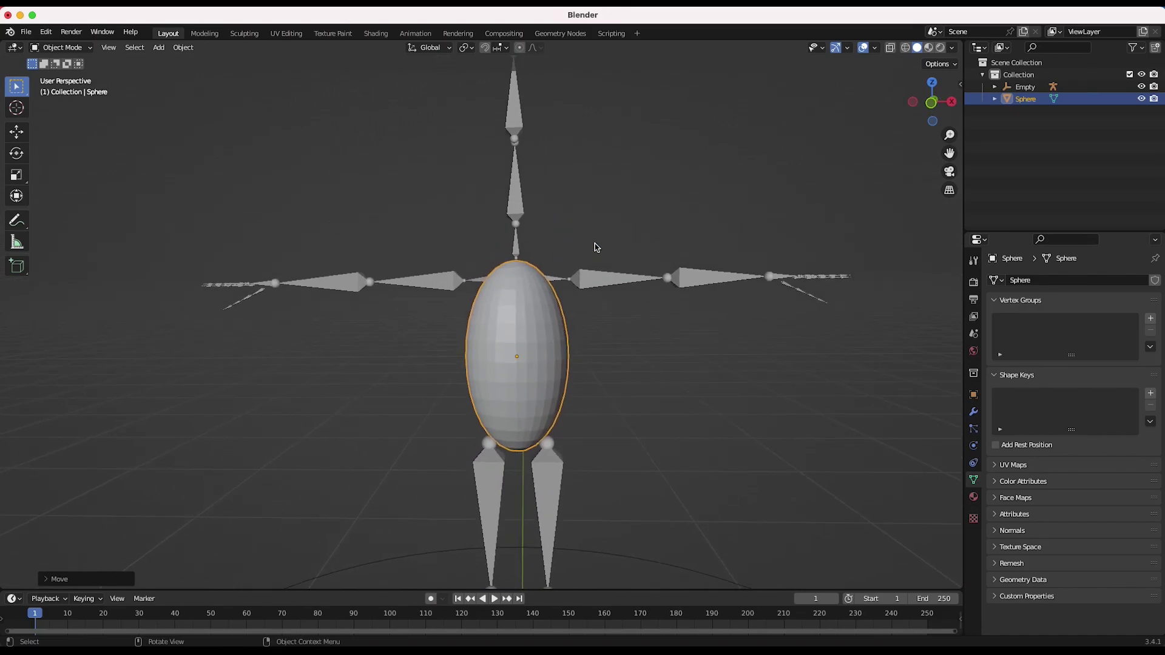
In Edit Mode, duplicate the torso ellipsoid and move the copy up along Z for the head
{"action": "left_click", "coordinate": [51, 47]}
{"action": "left_click", "coordinate": [50, 71]}
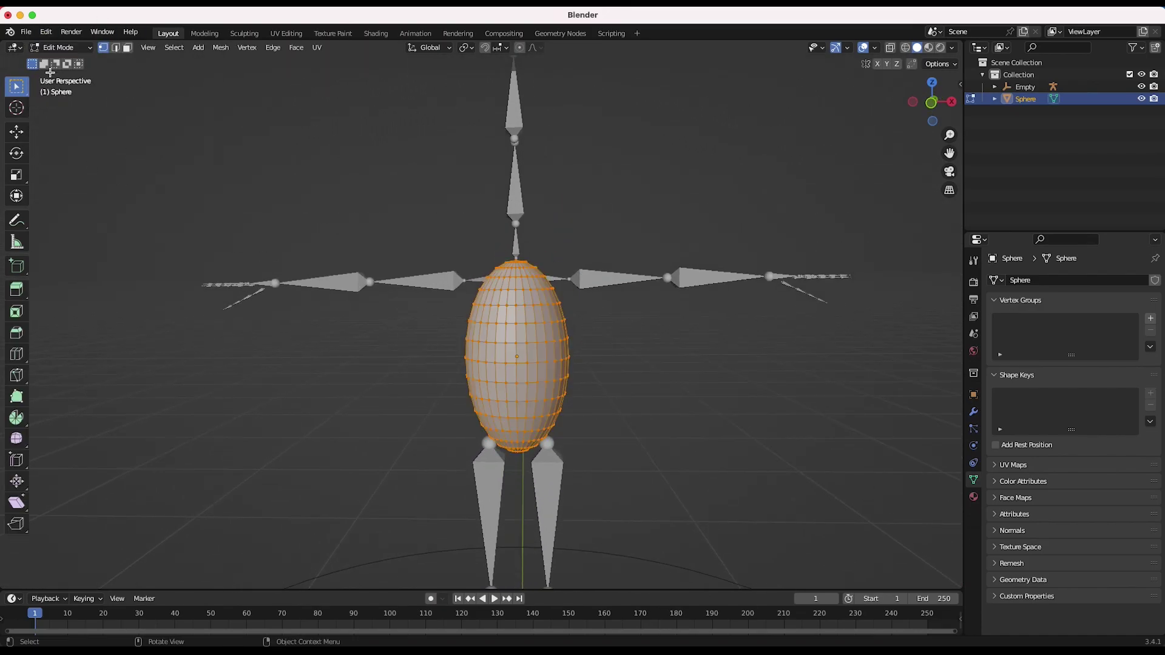
{"action": "key", "text": "shift+v"}
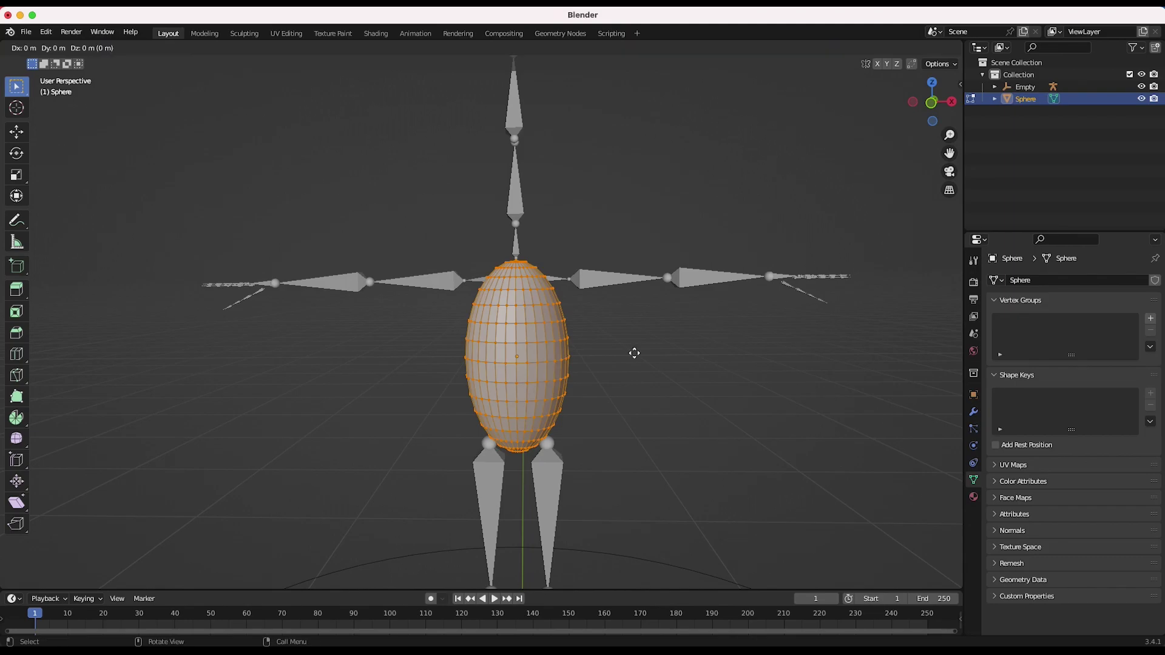
{"action": "key", "text": "Escape"}
{"action": "key", "text": "shift+d"}
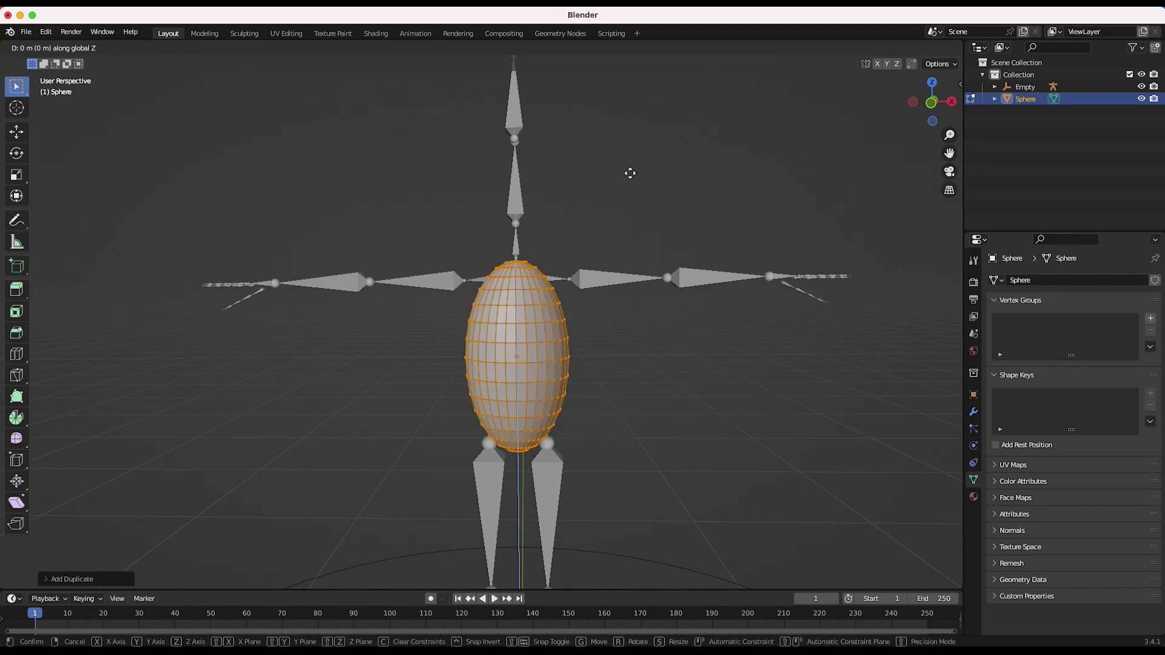
{"action": "key", "text": "z"}
{"action": "left_click", "coordinate": [707, 504]}
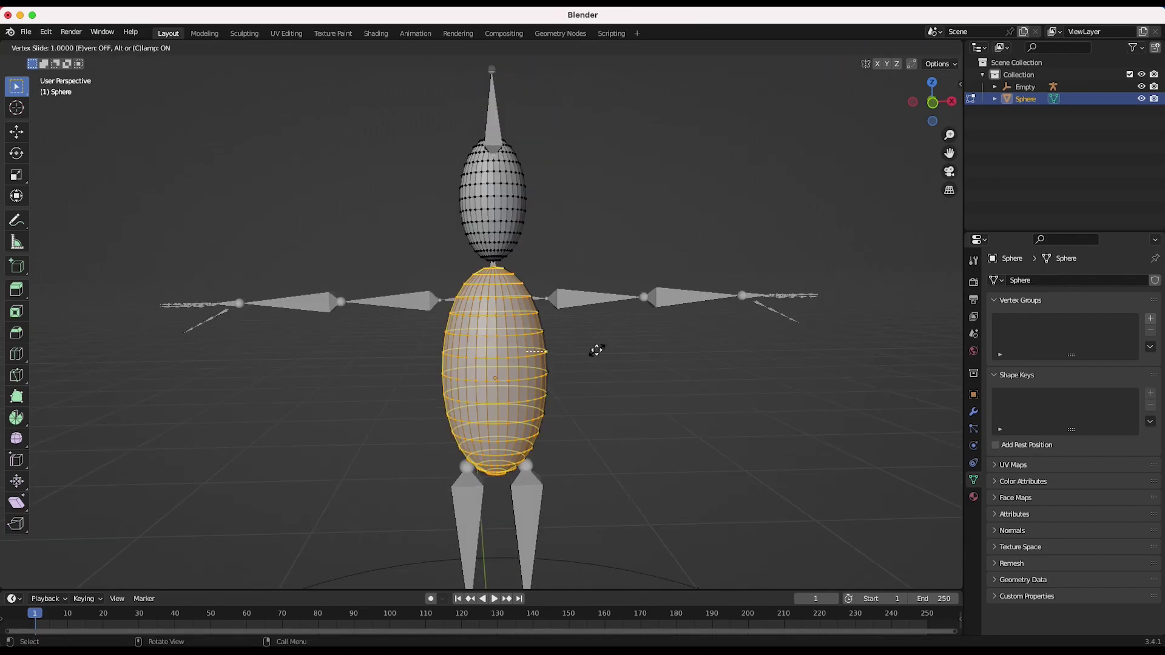
Duplicate the torso ellipsoid beside the body and rotate the copy 90 degrees around Y for an arm
{"action": "key", "text": "Escape"}
{"action": "key", "text": "shift+d"}
{"action": "key", "text": "y"}
{"action": "left_click", "coordinate": [486, 350]}
{"action": "type", "text": "r"}
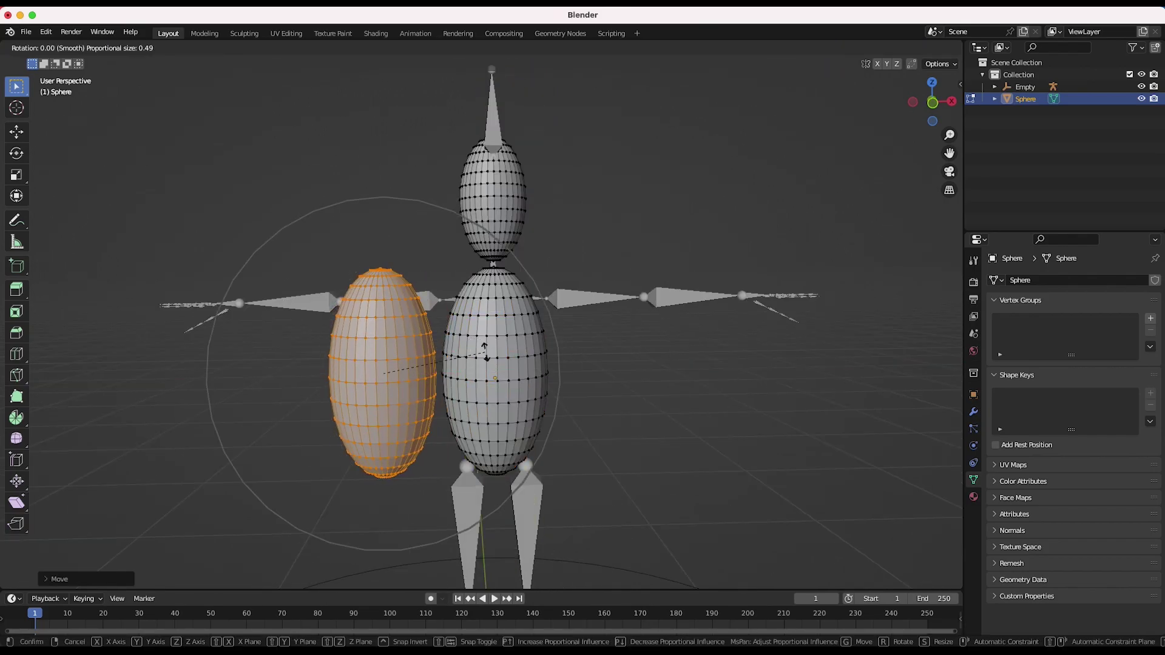
{"action": "type", "text": "y90"}
{"action": "key", "text": "Return"}
Raise the rotated ellipsoid to arm height and scale it down to fit the upper arm bone
{"action": "key", "text": "g"}
{"action": "key", "text": "z"}
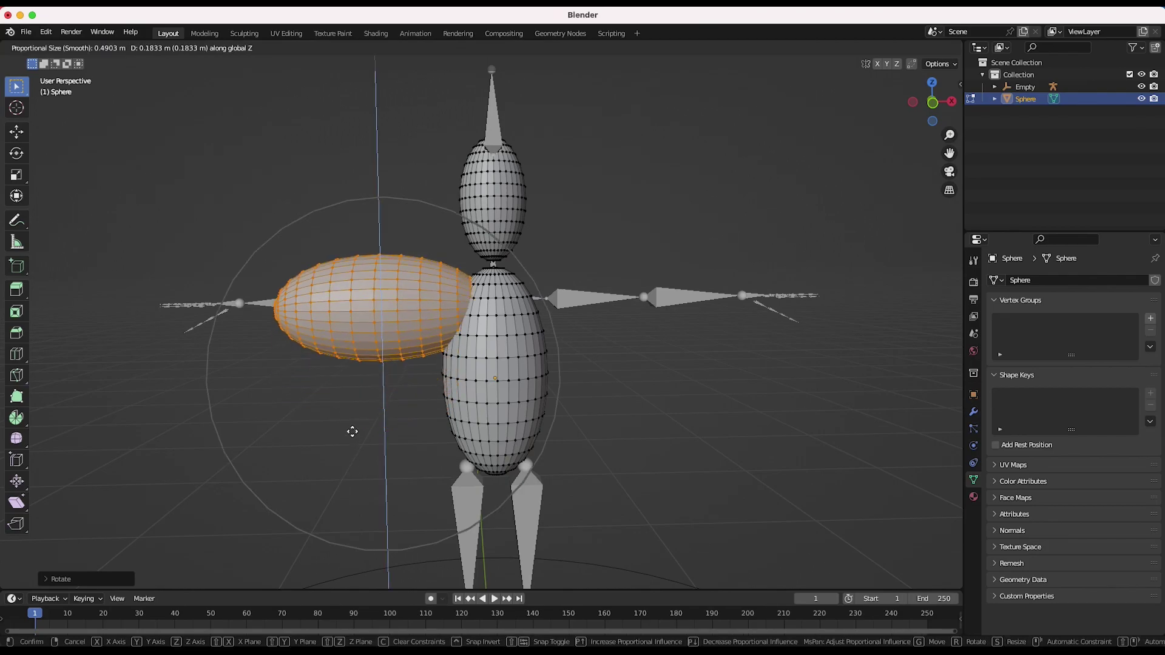
{"action": "left_click", "coordinate": [352, 431]}
{"action": "key", "text": "s"}
{"action": "left_click", "coordinate": [534, 301]}
{"action": "key", "text": "g"}
{"action": "left_click", "coordinate": [531, 298]}
{"action": "key", "text": "s"}
{"action": "key", "text": "x"}
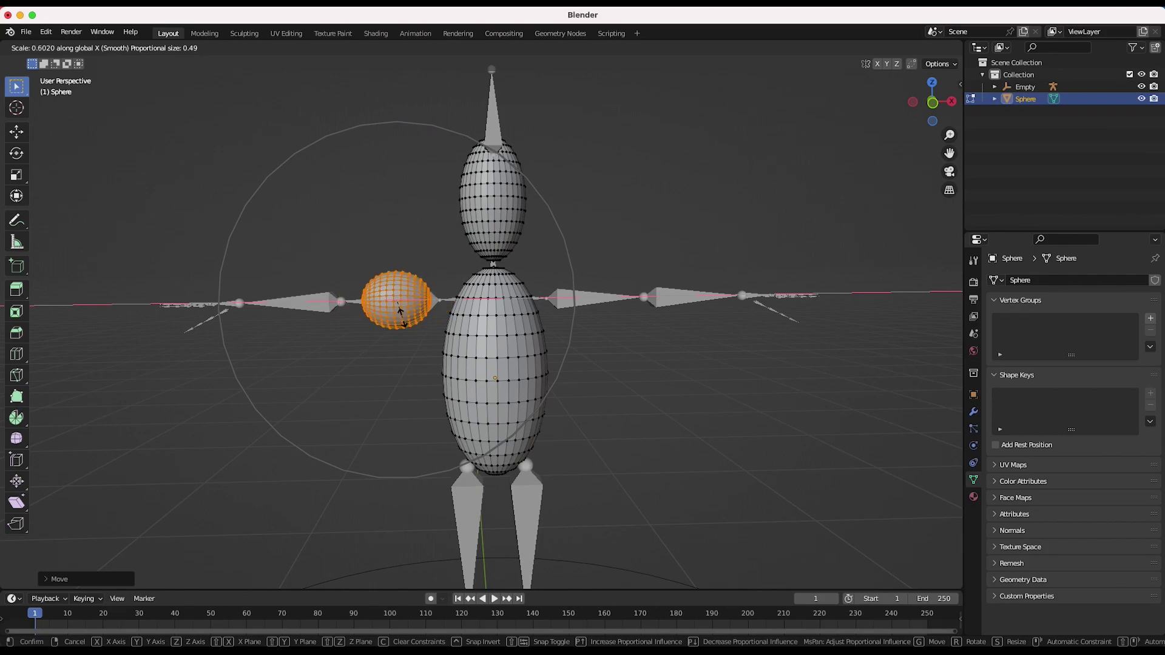
{"action": "left_click", "coordinate": [363, 337]}
{"action": "key", "text": "g"}
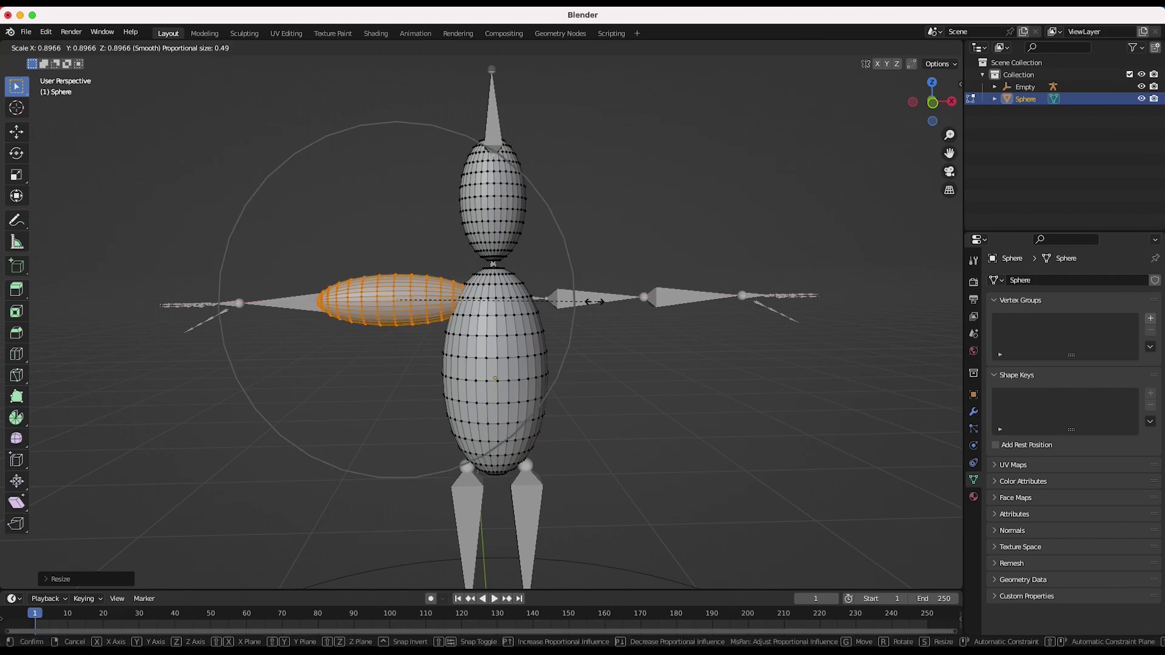
{"action": "left_click", "coordinate": [427, 307]}
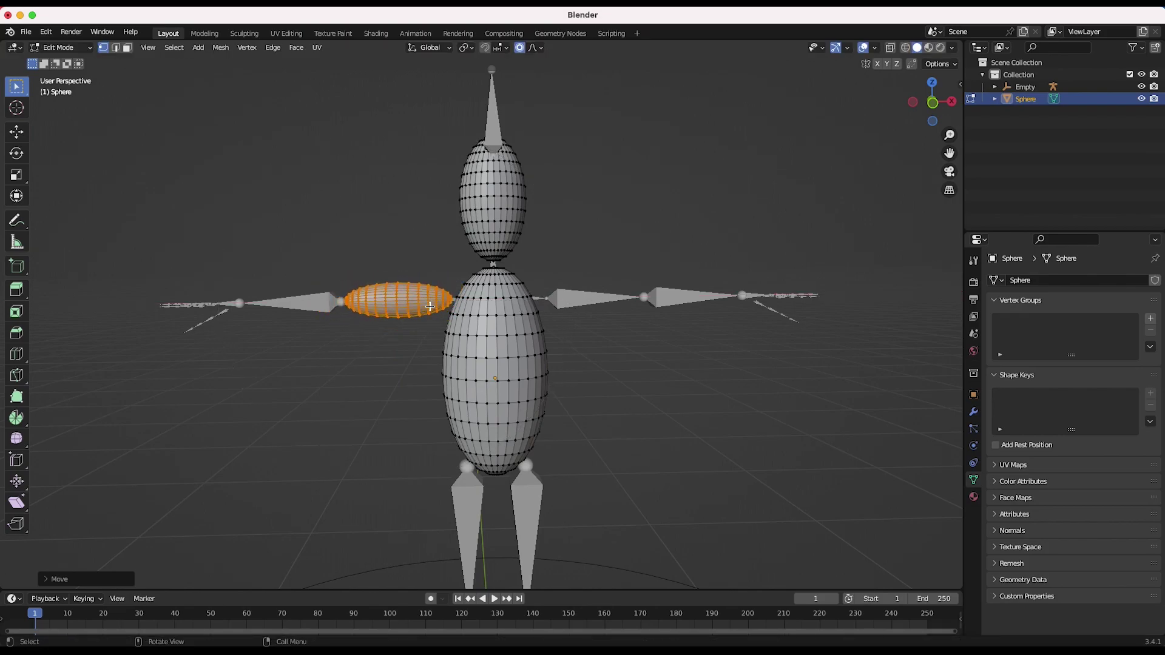
{"action": "key", "text": "s"}
{"action": "left_click", "coordinate": [589, 288]}
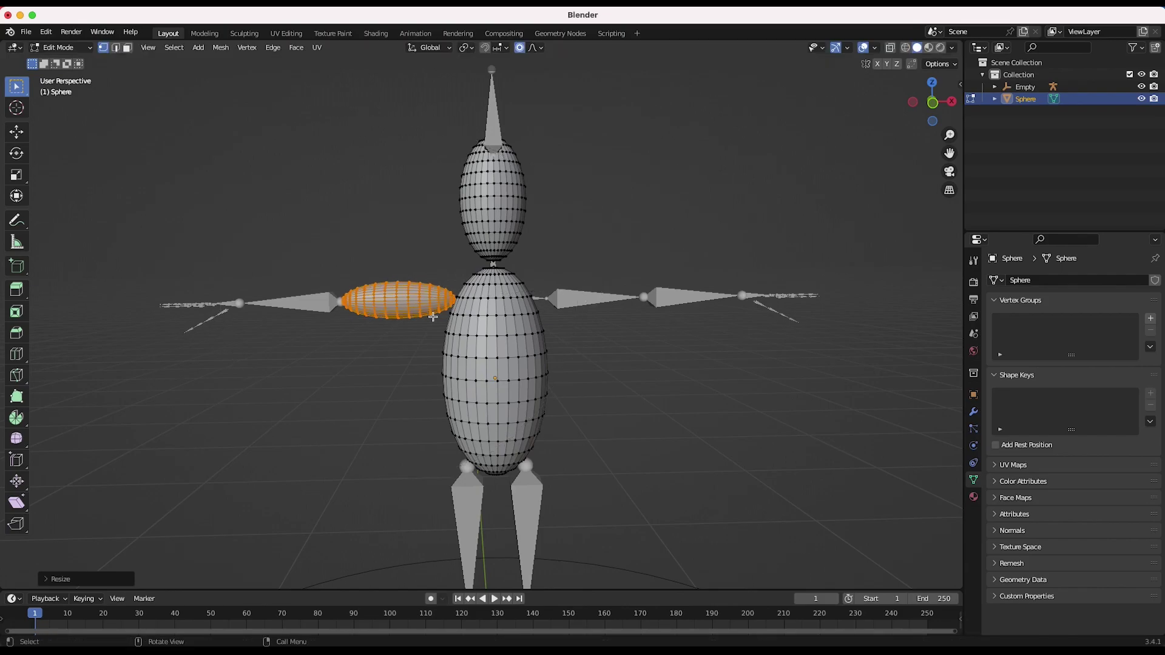
Duplicate the upper arm ellipsoid and move the copy outward along X onto the forearm bone
{"action": "key", "text": "shift+v"}
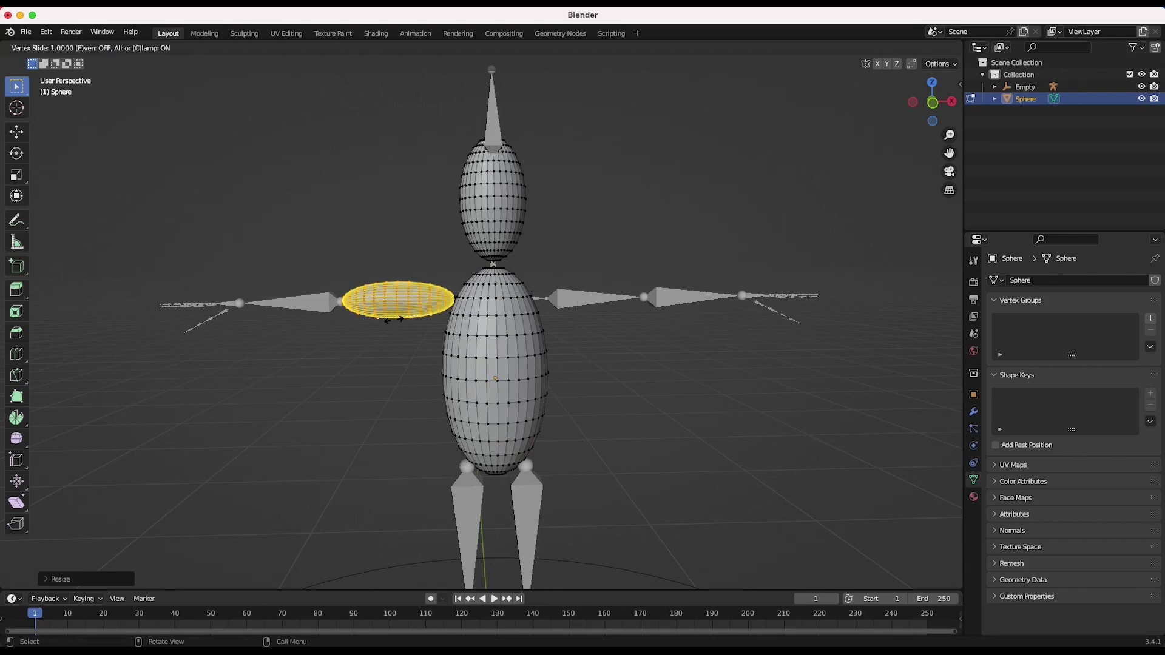
{"action": "key", "text": "Escape"}
{"action": "key", "text": "shift+d"}
{"action": "key", "text": "x"}
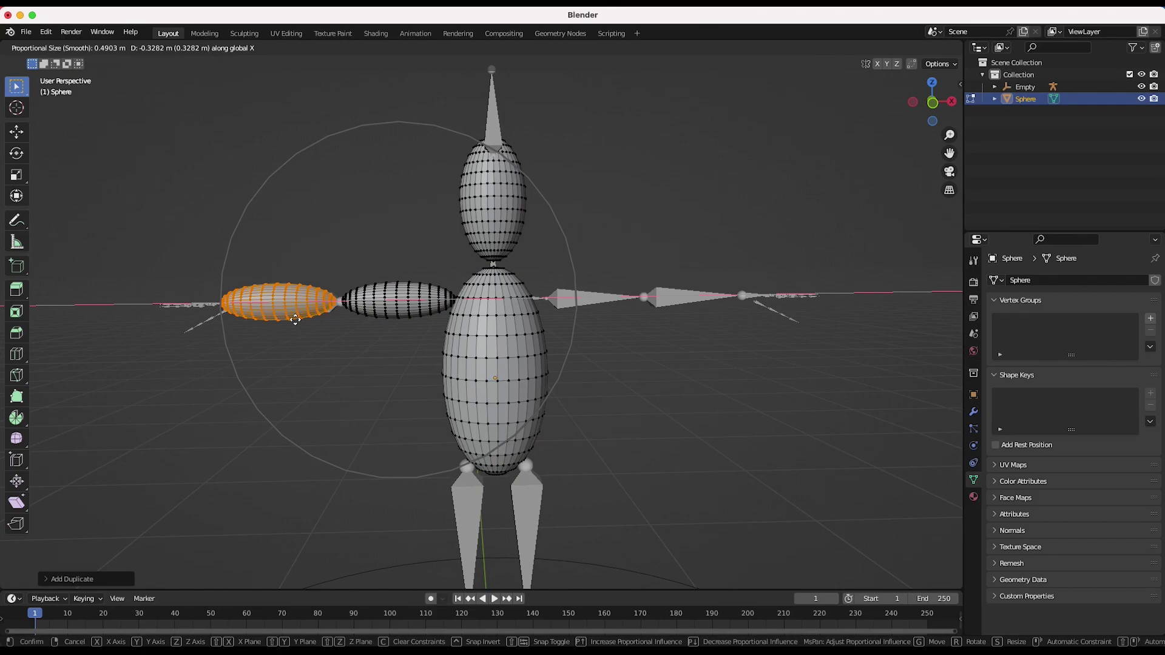
{"action": "left_click", "coordinate": [301, 319]}
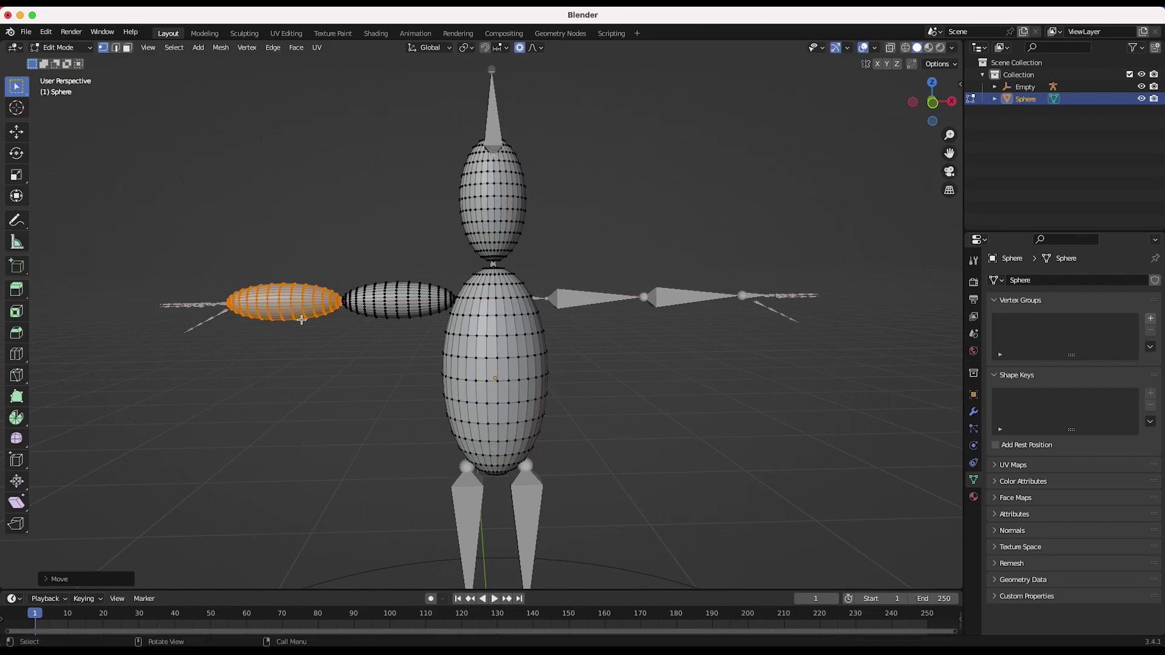
Duplicate the forearm ellipsoid outward along X by about 0.3 m and scale the copy down for the hand
{"action": "middle_click_drag", "start_coordinate": [301, 320], "coordinate": [398, 310], "text": "shift"}
{"action": "scroll", "coordinate": [398, 310], "scroll_direction": "up", "scroll_amount": 2}
{"action": "middle_click_drag", "start_coordinate": [623, 331], "coordinate": [545, 265], "text": "shift"}
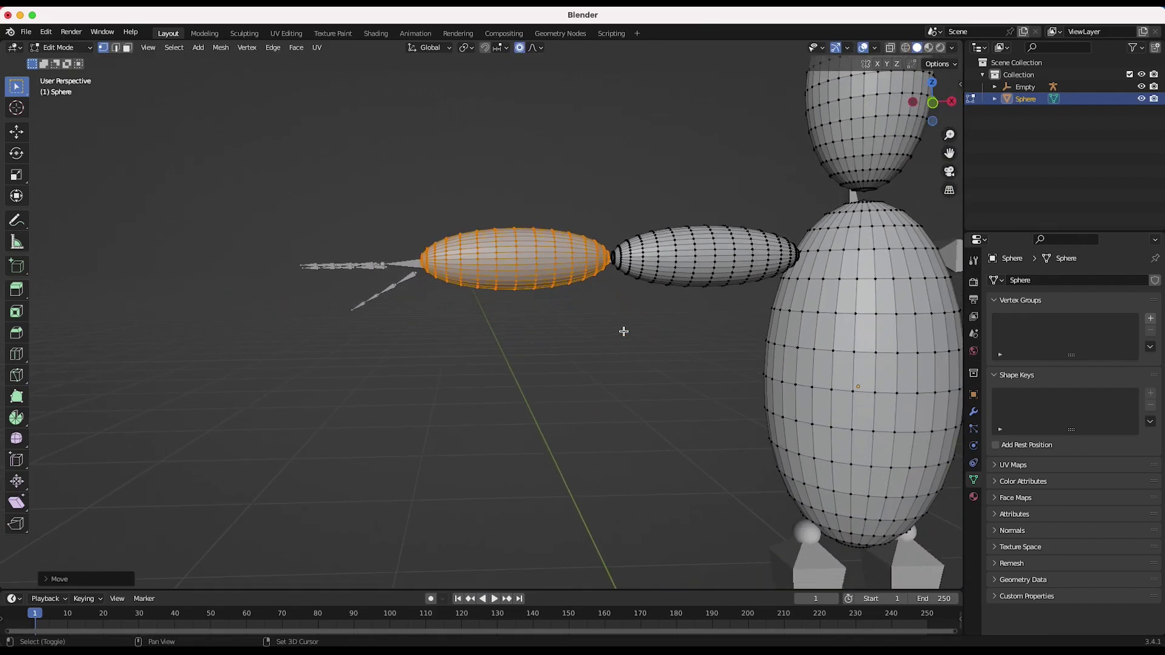
{"action": "key", "text": "g"}
{"action": "key", "text": "g"}
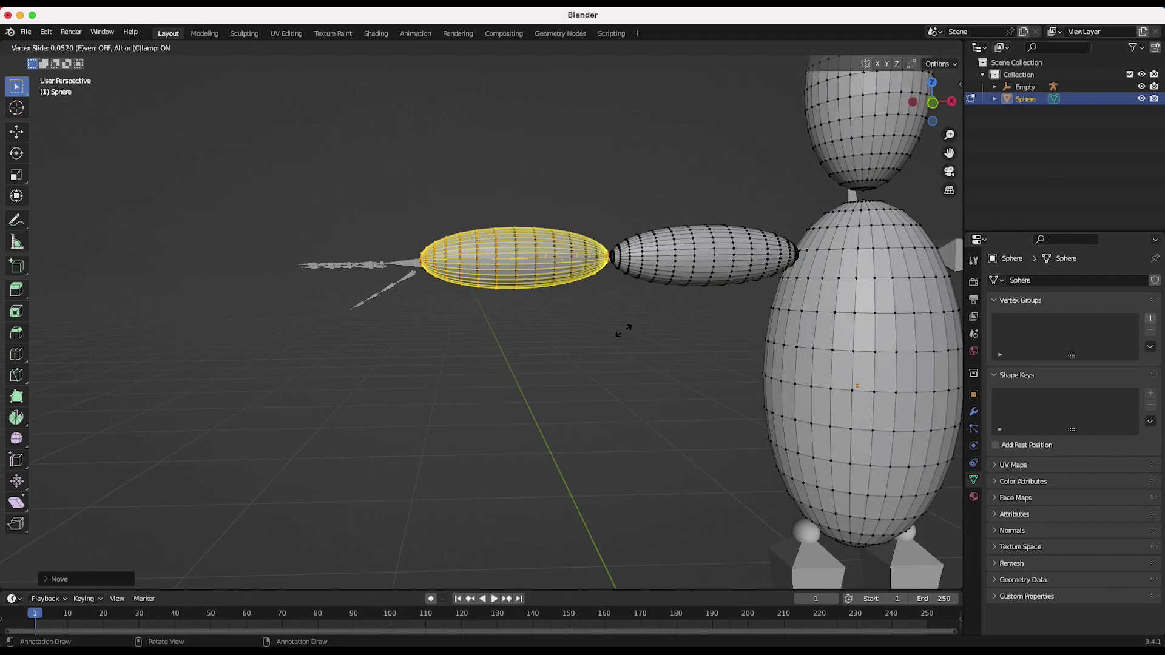
{"action": "key", "text": "Escape"}
{"action": "key", "text": "shift+d"}
{"action": "key", "text": "x"}
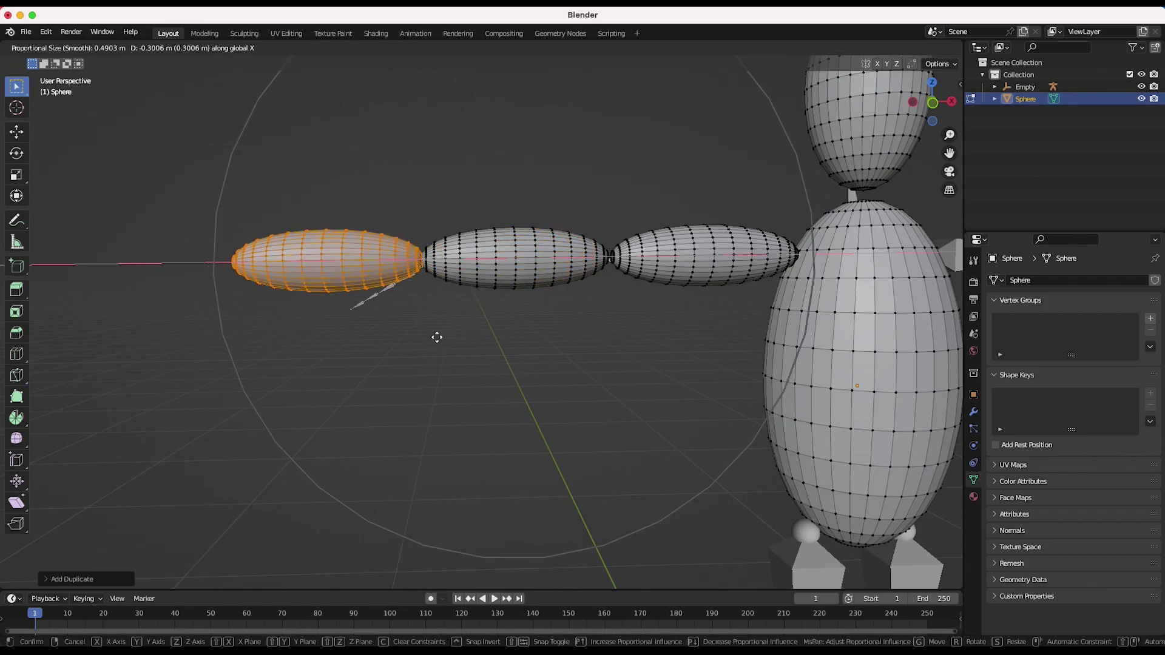
{"action": "left_click", "coordinate": [437, 337]}
{"action": "key", "text": "s"}
{"action": "left_click", "coordinate": [438, 257]}
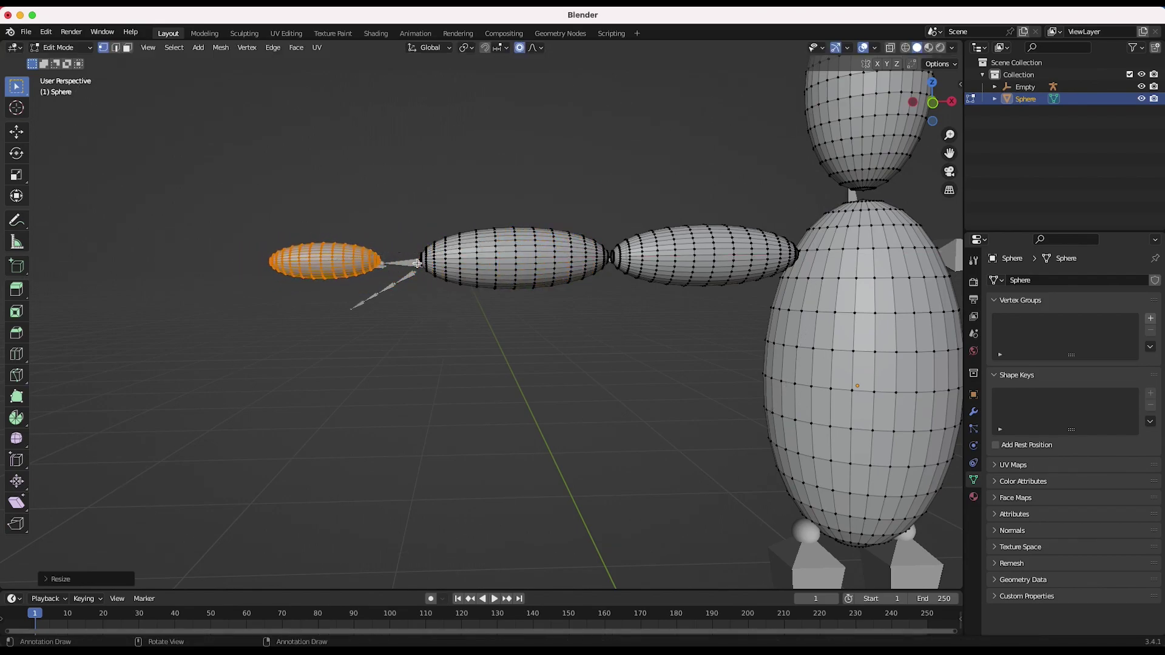
Move the small ellipsoid against the wrist and flatten it along Z into a hand shape
{"action": "key", "text": "g"}
{"action": "left_click", "coordinate": [471, 259]}
{"action": "key", "text": "s"}
{"action": "key", "text": "x"}
{"action": "key", "text": "y"}
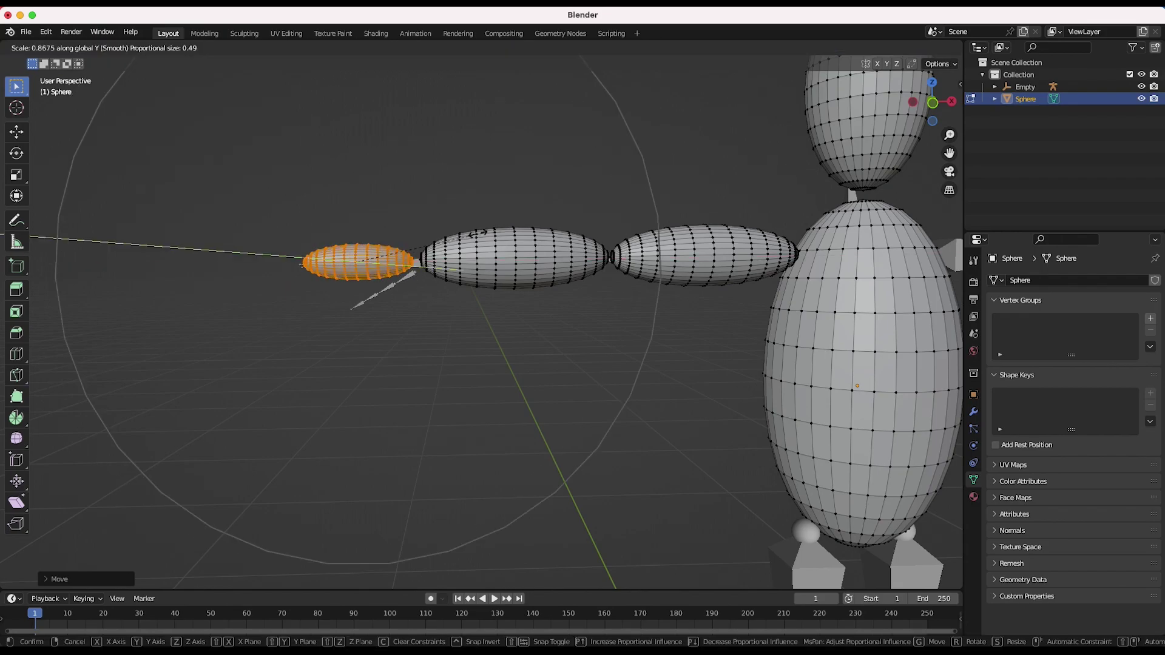
{"action": "key", "text": "x"}
{"action": "key", "text": "z"}
{"action": "left_click", "coordinate": [433, 259]}
{"action": "key", "text": "s"}
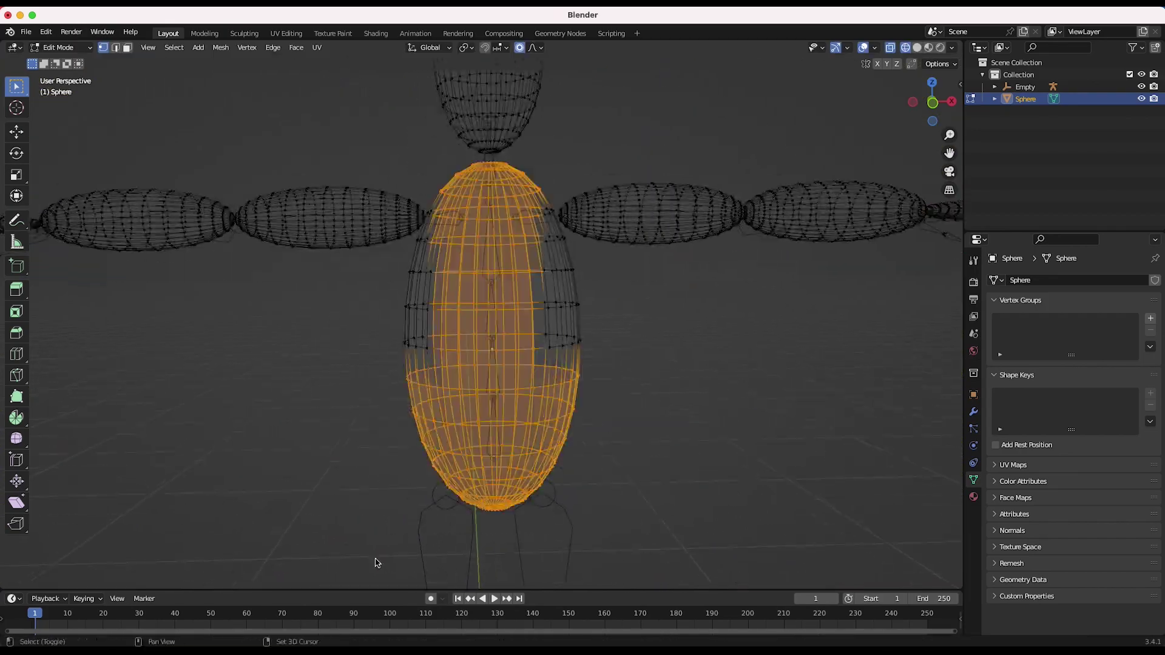
Move the second foot's ellipsoid into place and return the viewport to solid shading
{"action": "scroll", "coordinate": [376, 559], "scroll_direction": "down", "scroll_amount": 3}
{"action": "key", "text": "g"}
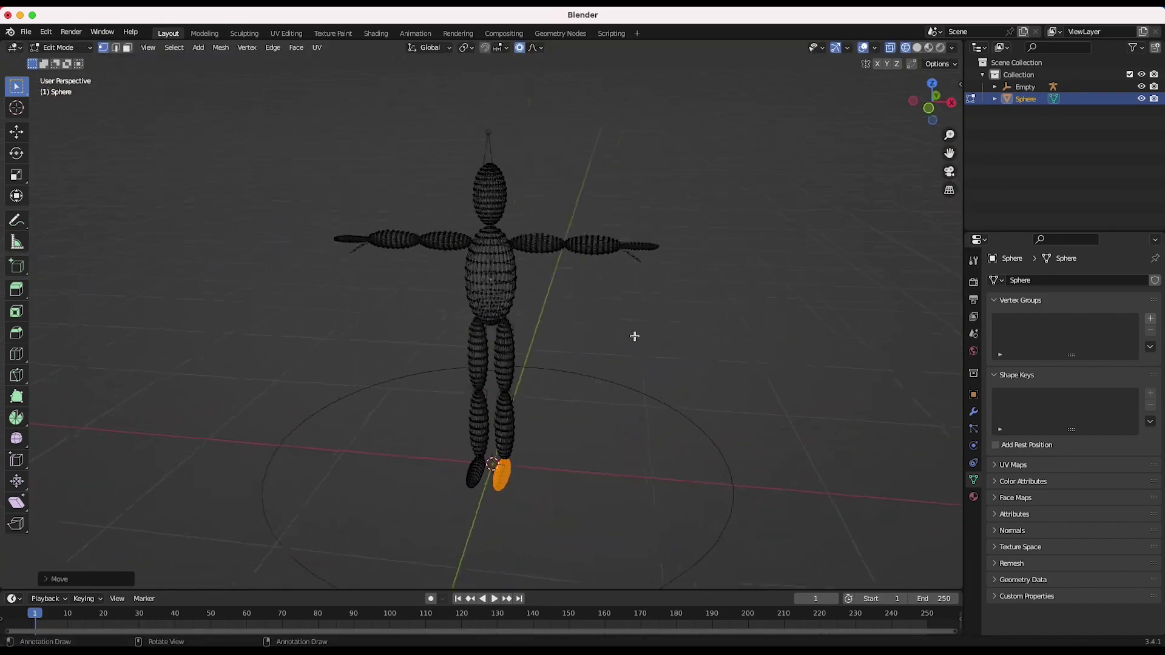
{"action": "key", "text": "z"}
{"action": "left_click", "coordinate": [723, 331]}
Select the ellipsoids of both arms and move them about 0.04 m along Y onto the arm bones
{"action": "mouse_move", "coordinate": [556, 333]}
{"action": "middle_mouse_down"}
{"action": "mouse_move", "coordinate": [539, 332]}
{"action": "mouse_move", "coordinate": [507, 286]}
{"action": "middle_mouse_up"}
{"action": "scroll", "coordinate": [506, 286], "scroll_direction": "up", "scroll_amount": 2}
{"action": "scroll", "coordinate": [507, 286], "scroll_direction": "down", "scroll_amount": 3}
{"action": "scroll", "coordinate": [451, 253], "scroll_direction": "down", "scroll_amount": 5}
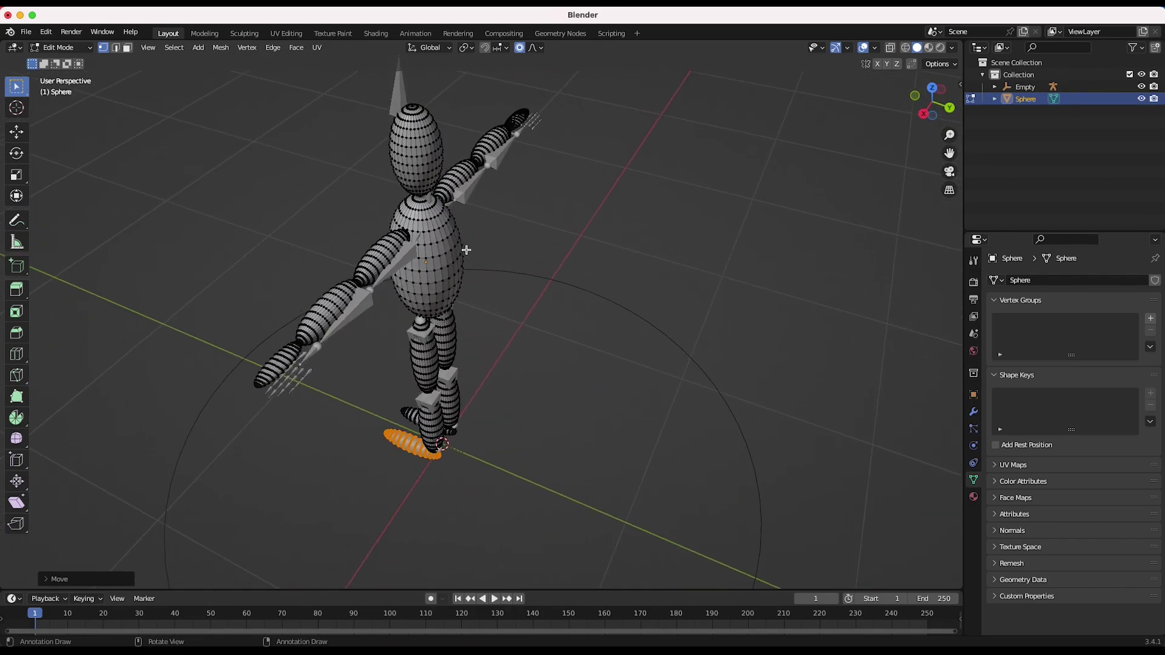
{"action": "scroll", "coordinate": [552, 168], "scroll_direction": "down", "scroll_amount": 10}
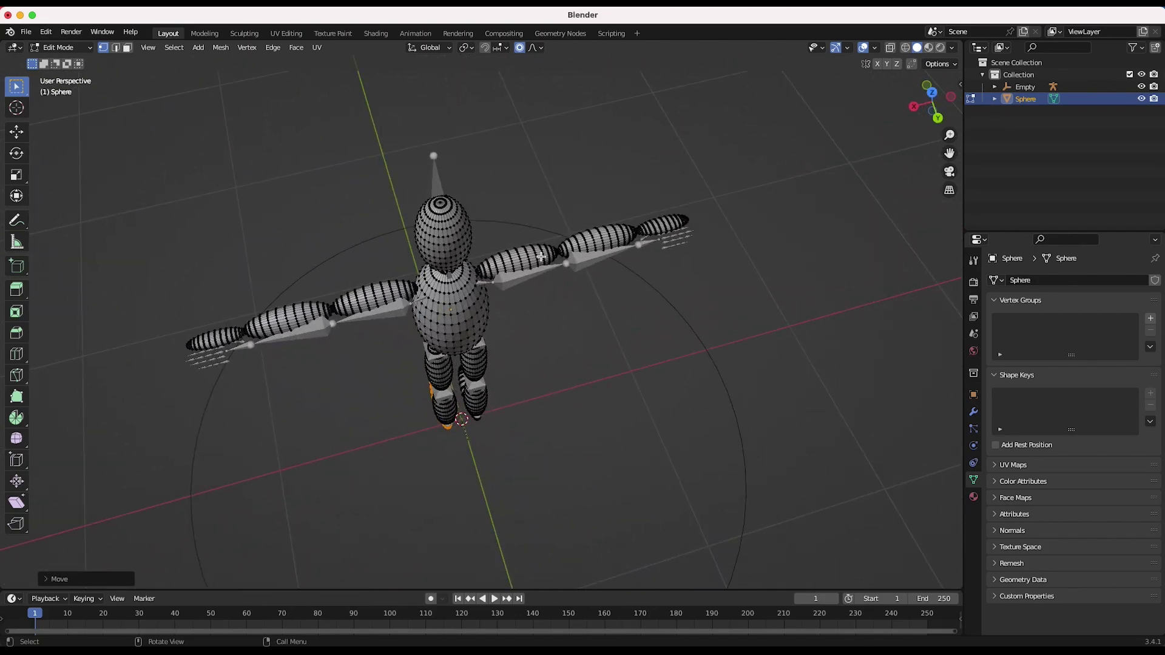
{"action": "scroll", "coordinate": [541, 257], "scroll_direction": "right", "scroll_amount": 3}
{"action": "scroll", "coordinate": [522, 228], "scroll_direction": "down", "scroll_amount": 3}
{"action": "left_click_drag", "start_coordinate": [507, 239], "coordinate": [739, 359]}
{"action": "left_click_drag", "start_coordinate": [383, 228], "coordinate": [159, 311], "text": "shift"}
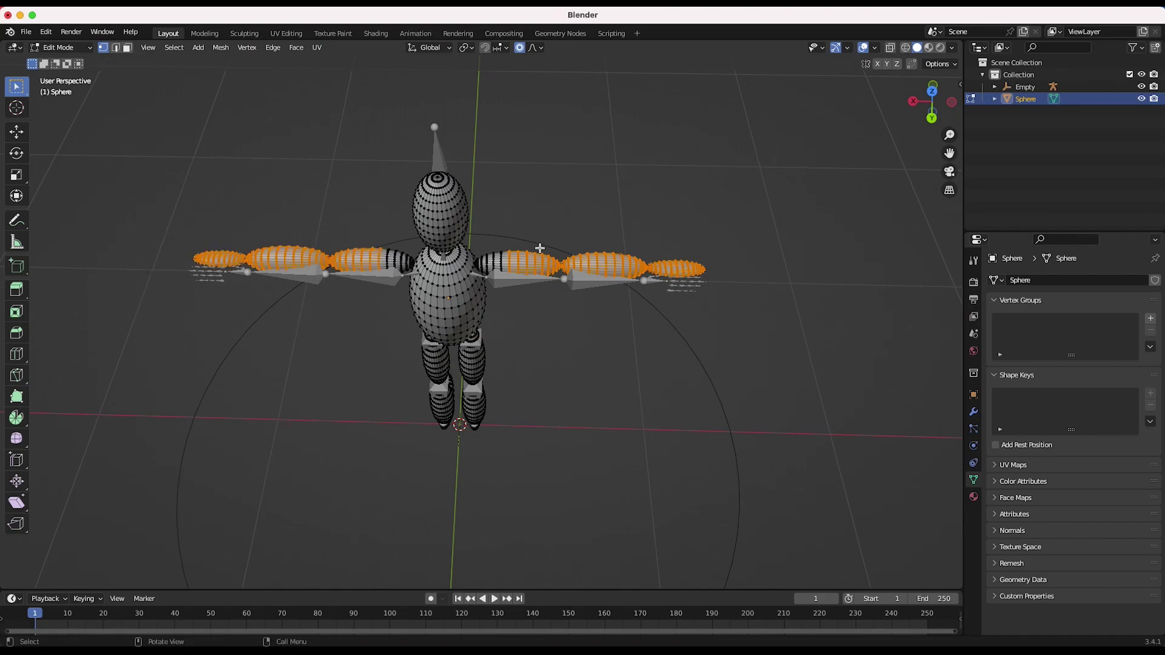
{"action": "key", "text": "g"}
{"action": "key", "text": "y"}
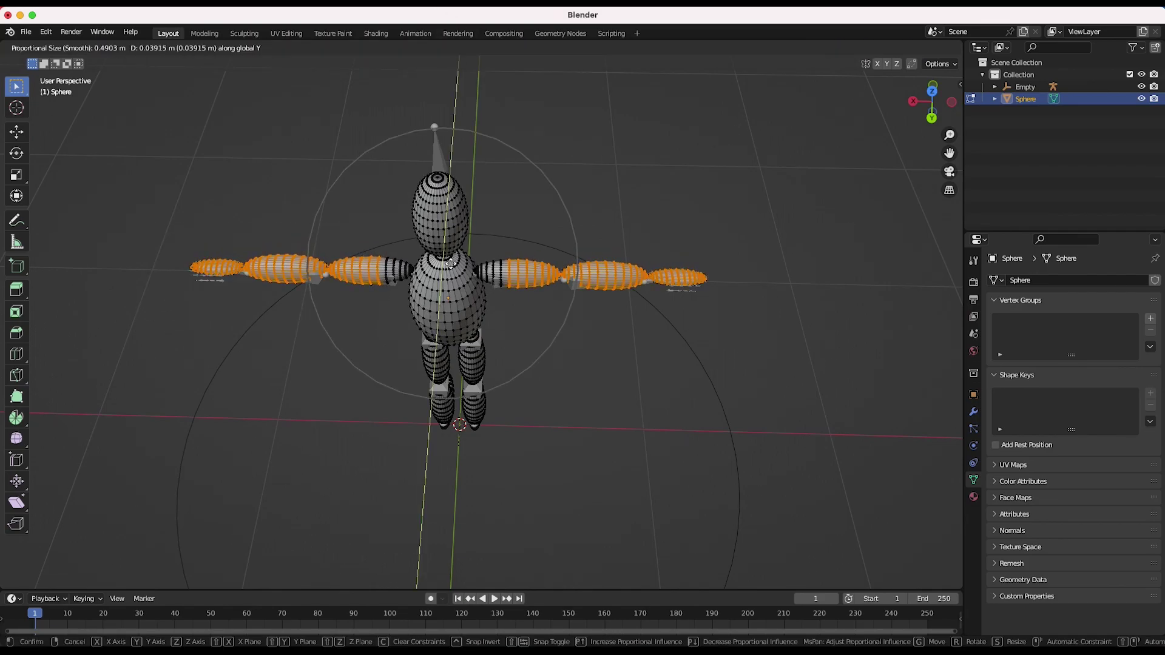
{"action": "left_click", "coordinate": [452, 266]}
Return to Object Mode and rename the sphere object as Character mesh
{"action": "middle_click_drag", "start_coordinate": [452, 266], "coordinate": [553, 468]}
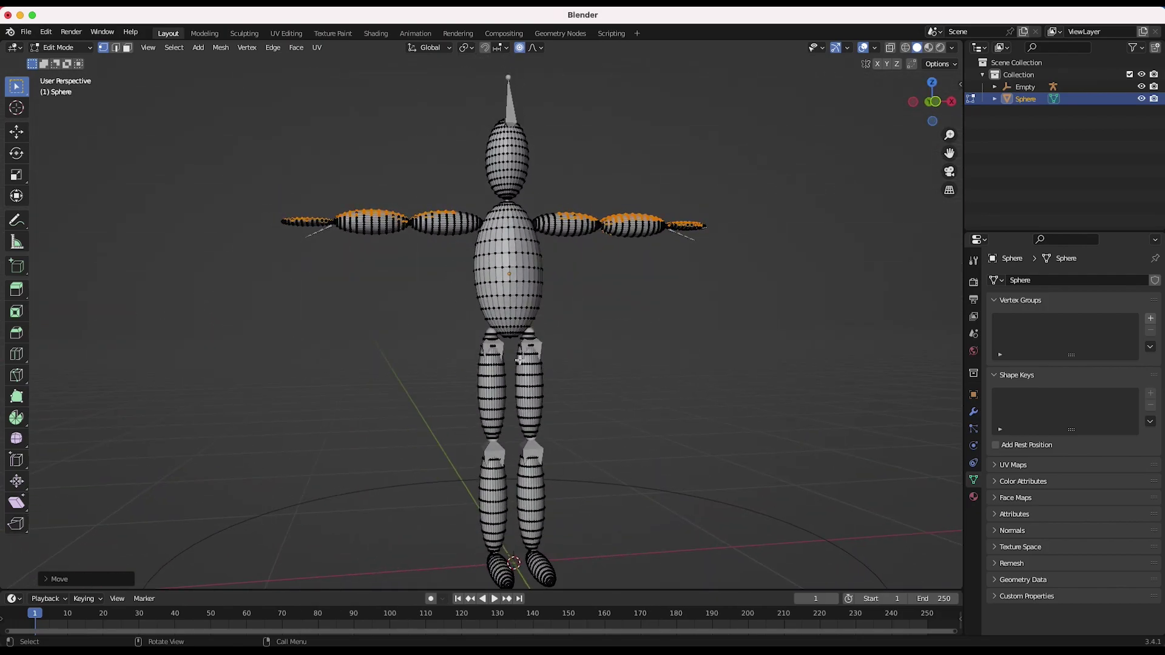
{"action": "scroll", "coordinate": [520, 360], "scroll_direction": "down", "scroll_amount": 3}
{"action": "left_click", "coordinate": [72, 49]}
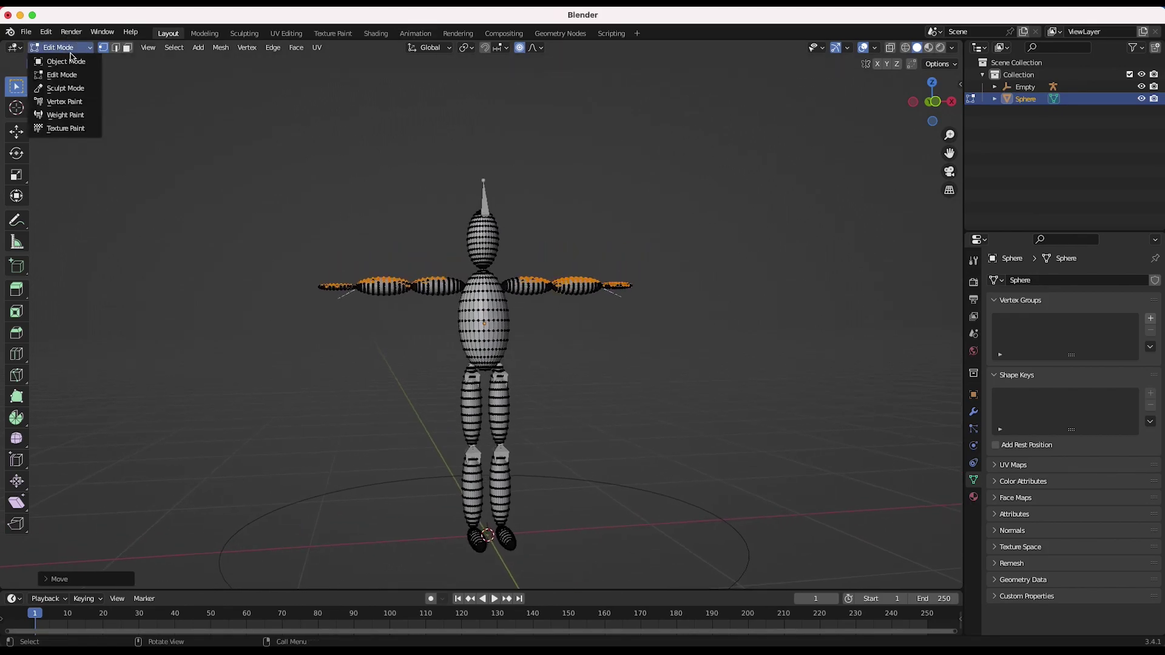
{"action": "left_click", "coordinate": [67, 61]}
{"action": "scroll", "coordinate": [626, 292], "scroll_direction": "right", "scroll_amount": 5}
{"action": "scroll", "coordinate": [626, 292], "scroll_direction": "left", "scroll_amount": 6}
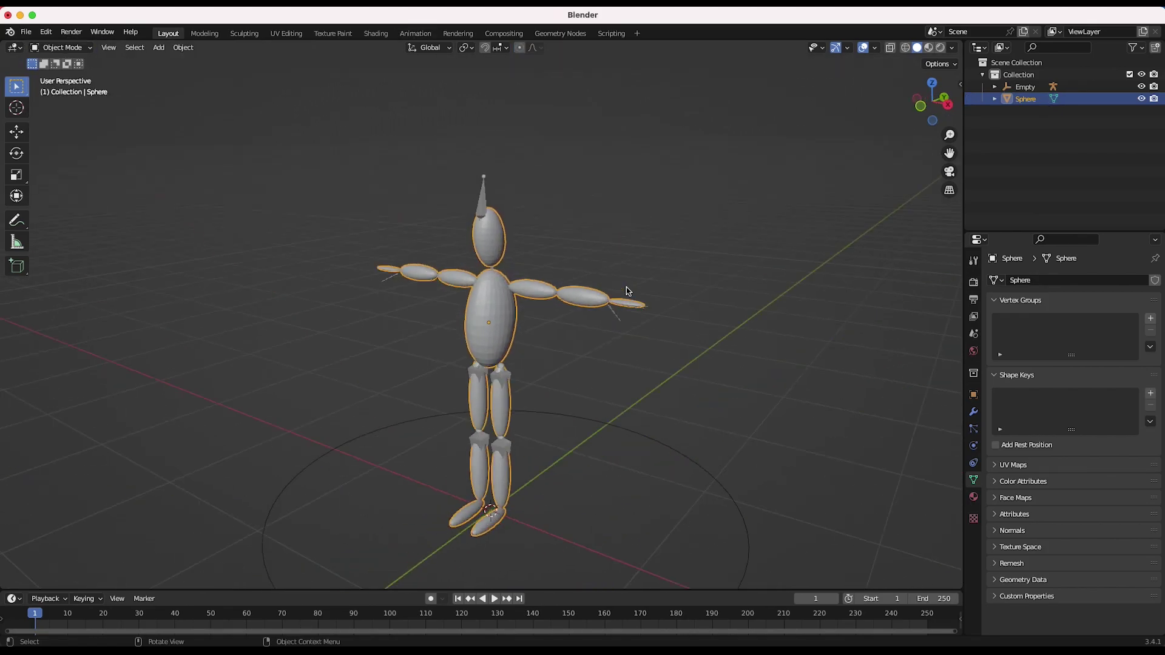
{"action": "scroll", "coordinate": [626, 292], "scroll_direction": "right", "scroll_amount": 2}
{"action": "scroll", "coordinate": [577, 253], "scroll_direction": "right", "scroll_amount": 2}
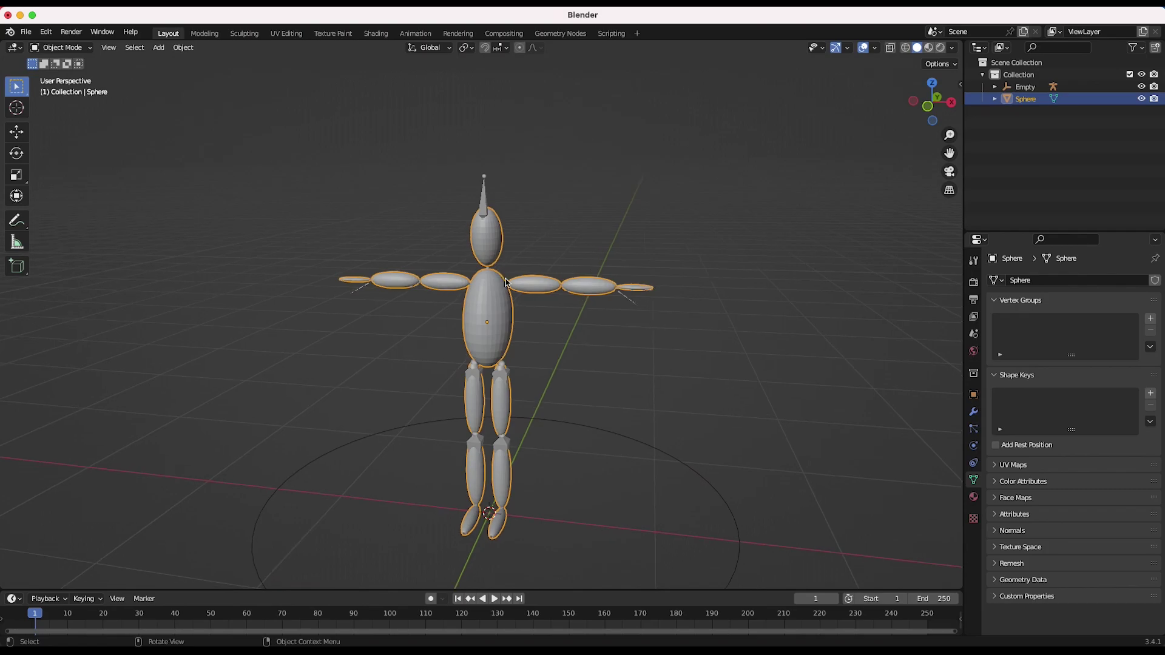
{"action": "double_click", "coordinate": [1035, 101]}
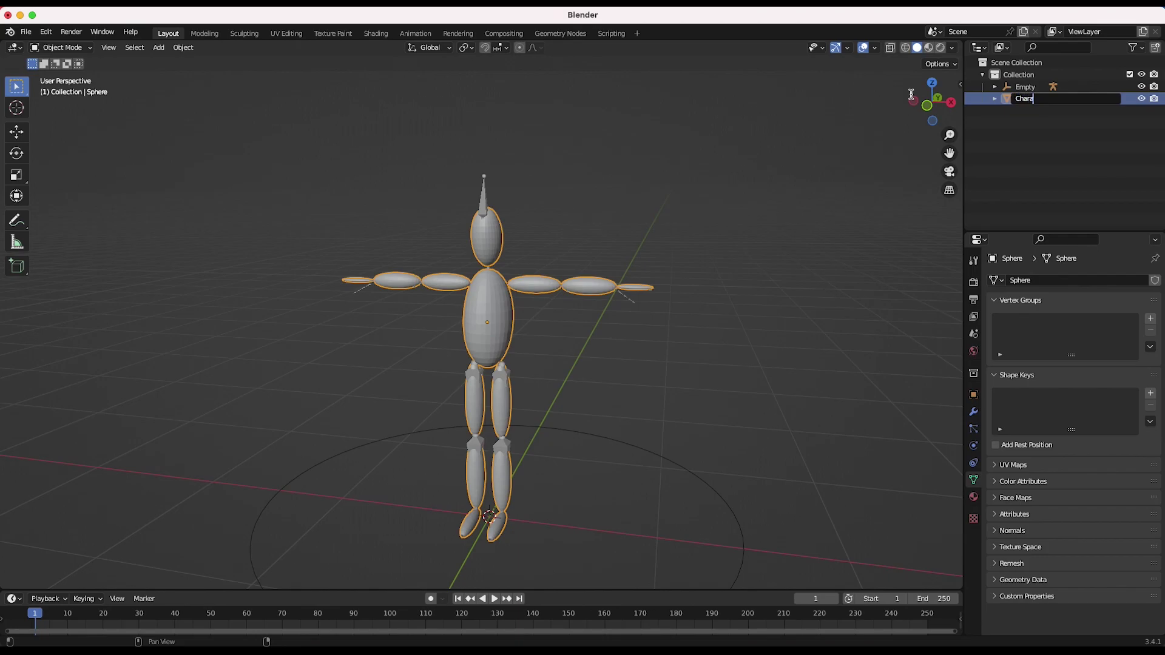
{"action": "type", "text": "Character mesh"}
{"action": "key", "text": "Return"}
Apply the object transforms of the character mesh
{"action": "scroll", "coordinate": [460, 310], "scroll_direction": "up", "scroll_amount": 2}
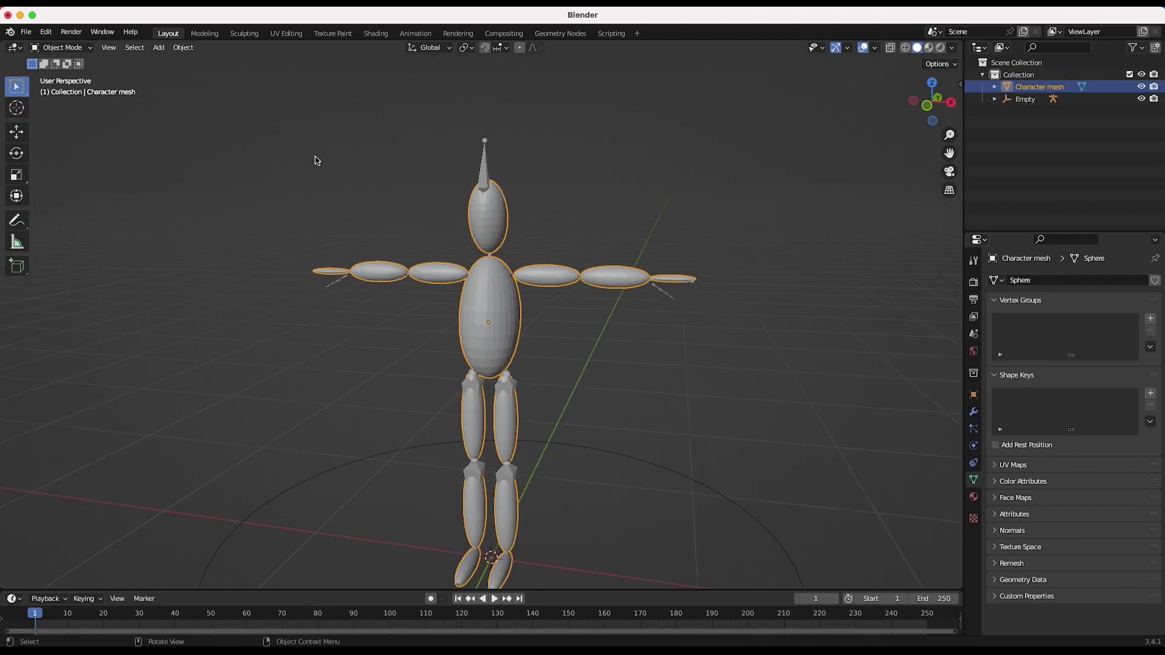
{"action": "key", "text": "ctrl+a"}
{"action": "left_click", "coordinate": [338, 209]}
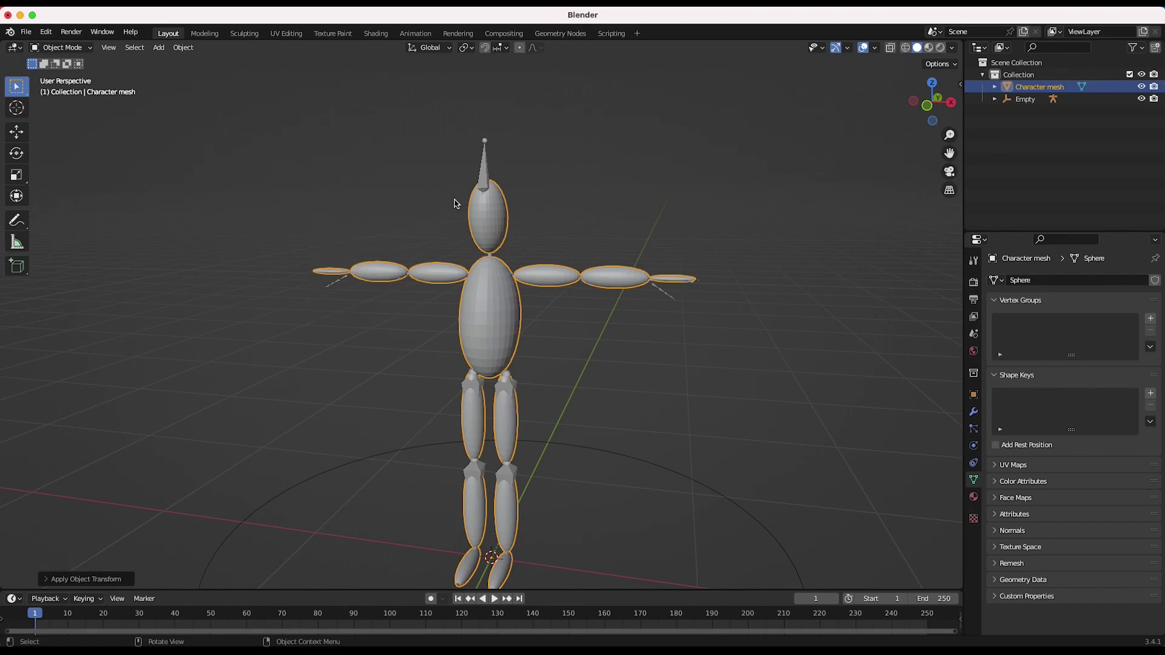
Parent the character mesh to the armature with automatic weights
{"action": "left_click", "coordinate": [485, 164], "text": "shift"}
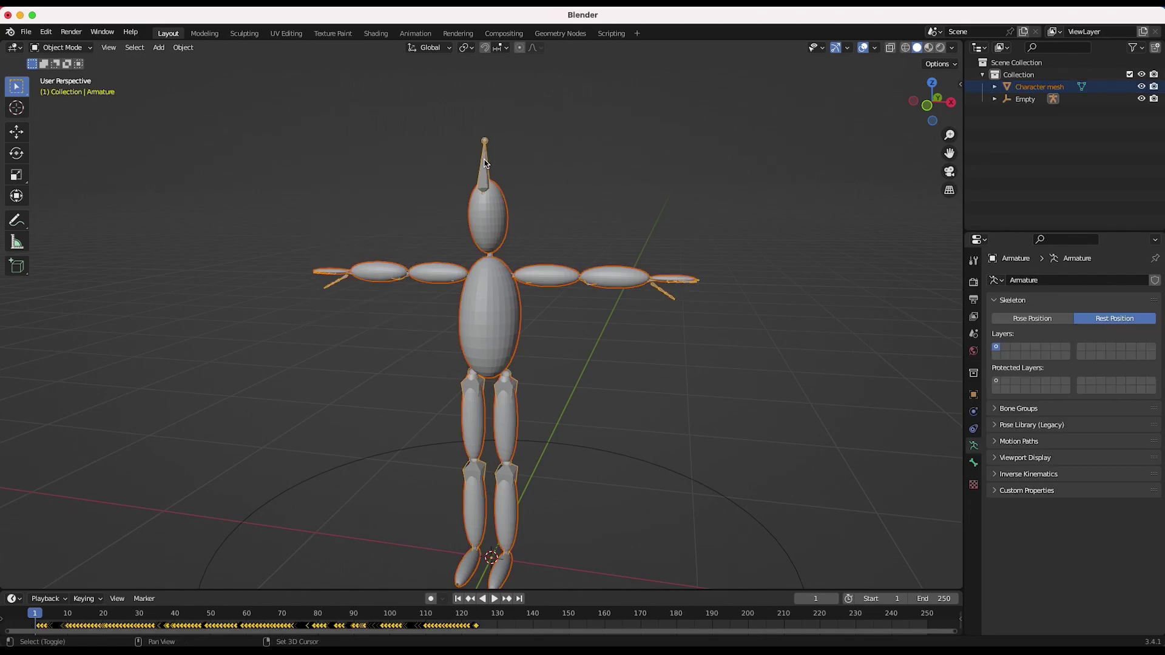
{"action": "key", "text": "ctrl+p"}
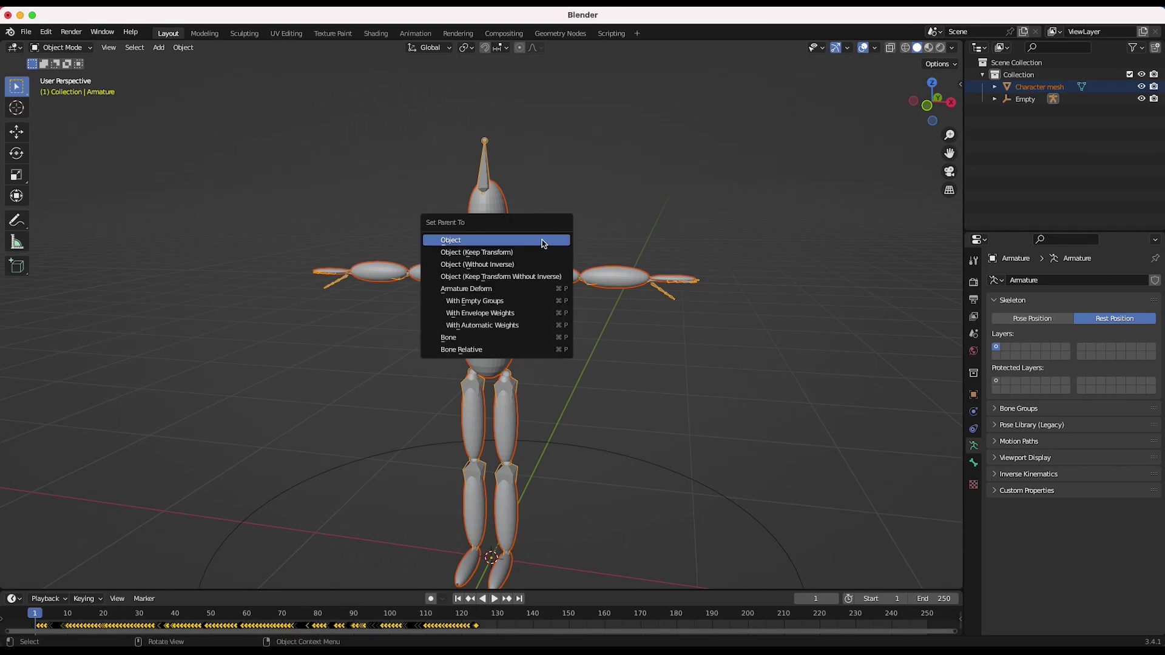
{"action": "left_click", "coordinate": [497, 329]}
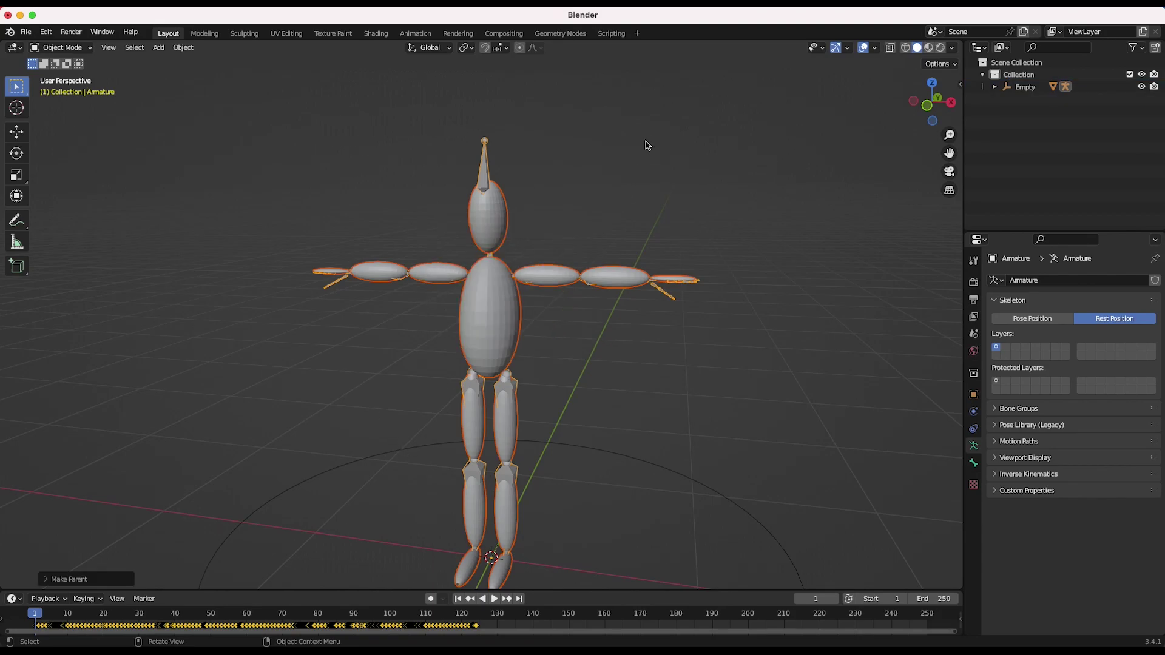
{"action": "left_click", "coordinate": [601, 187]}
Switch the armature from rest to Pose Position and play the crawl animation while viewing the character from the side
{"action": "left_click", "coordinate": [494, 214]}
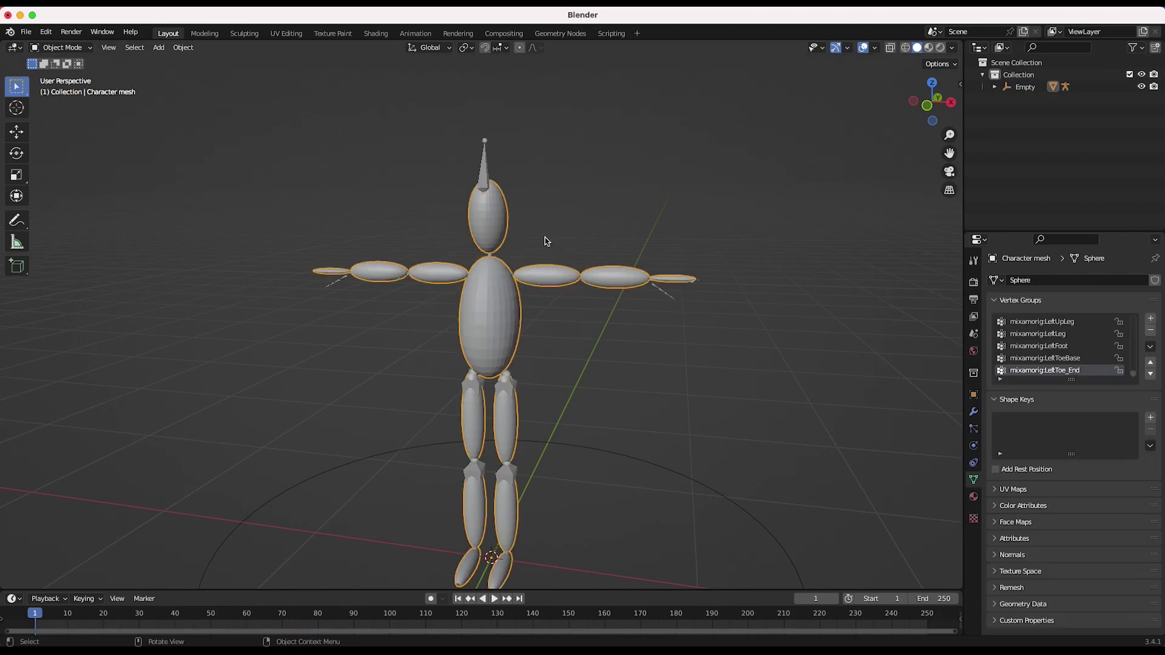
{"action": "left_click", "coordinate": [489, 157]}
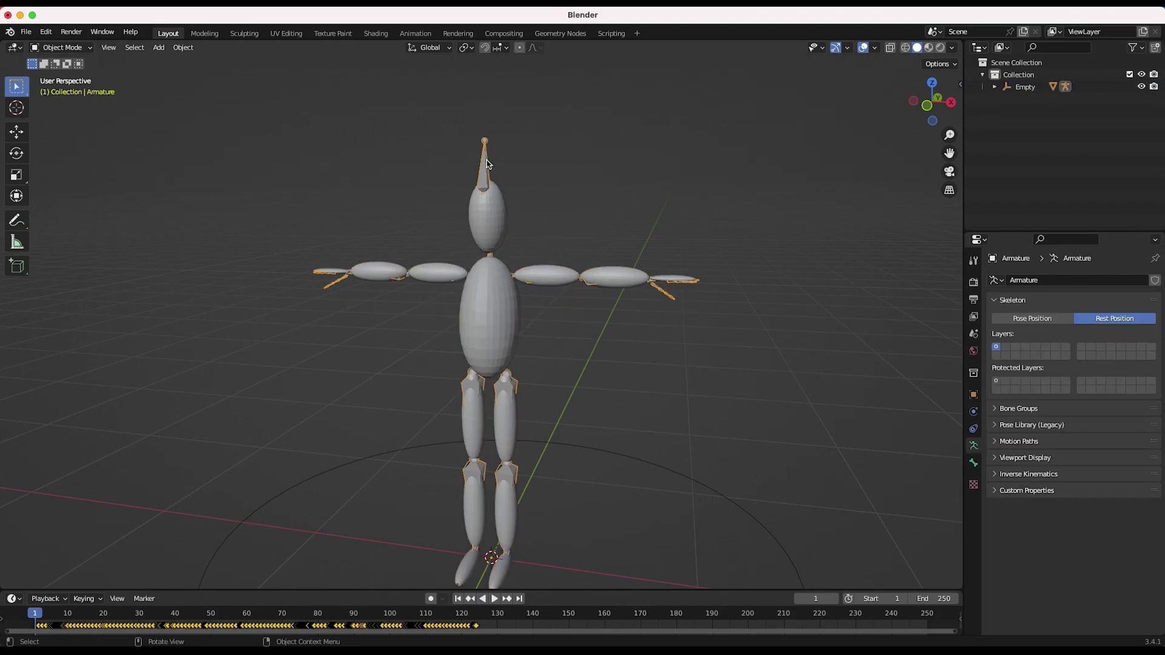
{"action": "left_click", "coordinate": [1039, 321]}
{"action": "key", "text": "space"}
{"action": "middle_click_drag", "start_coordinate": [510, 385], "coordinate": [467, 389]}
{"action": "scroll", "coordinate": [467, 389], "scroll_direction": "right", "scroll_amount": 10}
{"action": "scroll", "coordinate": [467, 390], "scroll_direction": "right", "scroll_amount": 15}
{"action": "middle_click_drag", "start_coordinate": [467, 390], "coordinate": [467, 389]}
Stop playback and add Collision physics to the character mesh
{"action": "left_click", "coordinate": [485, 302]}
{"action": "key", "text": "space"}
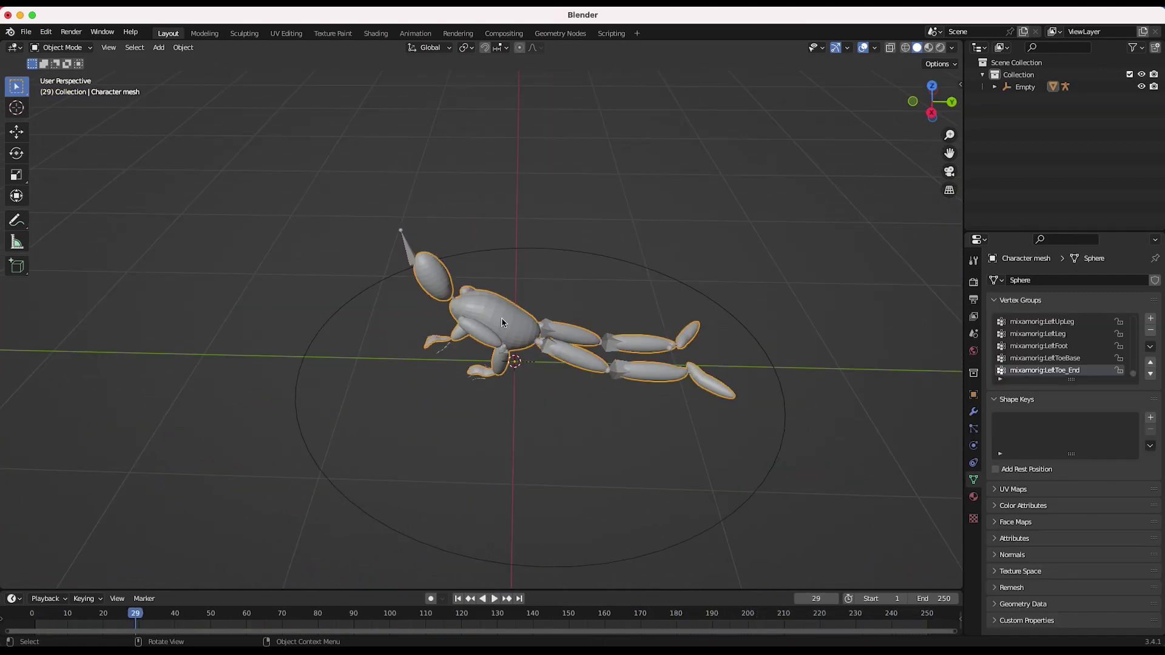
{"action": "left_click", "coordinate": [974, 446]}
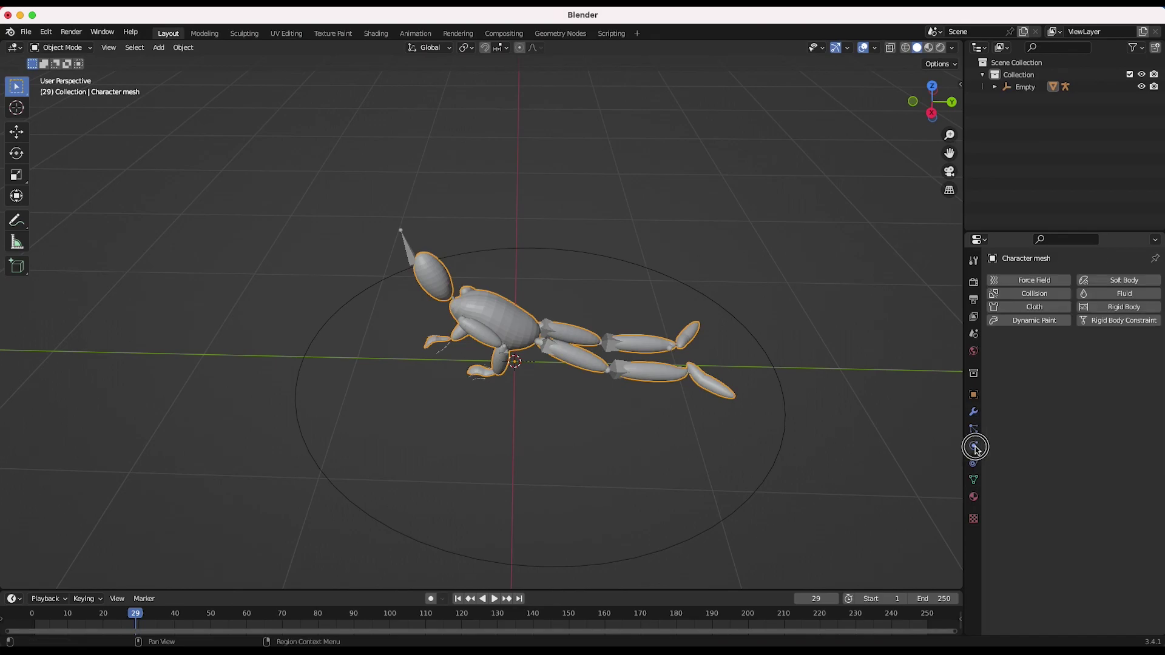
{"action": "left_click", "coordinate": [1032, 295]}
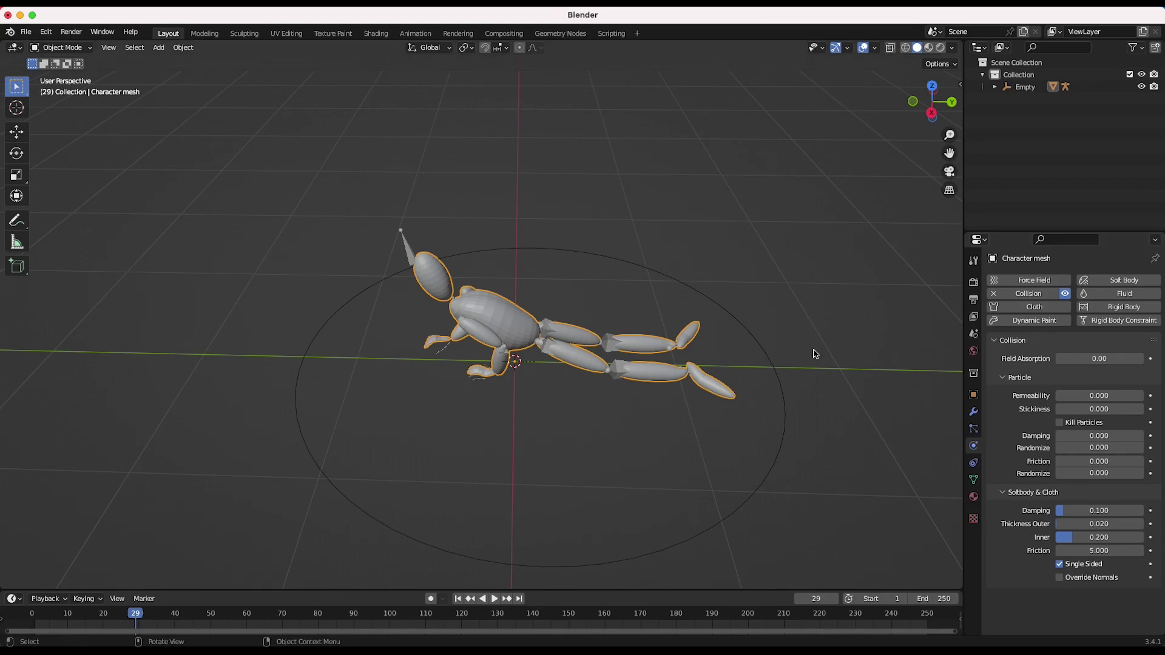
Select the circular Empty that parents the rig and try moving it freely
{"action": "scroll", "coordinate": [334, 429], "scroll_direction": "left", "scroll_amount": 10}
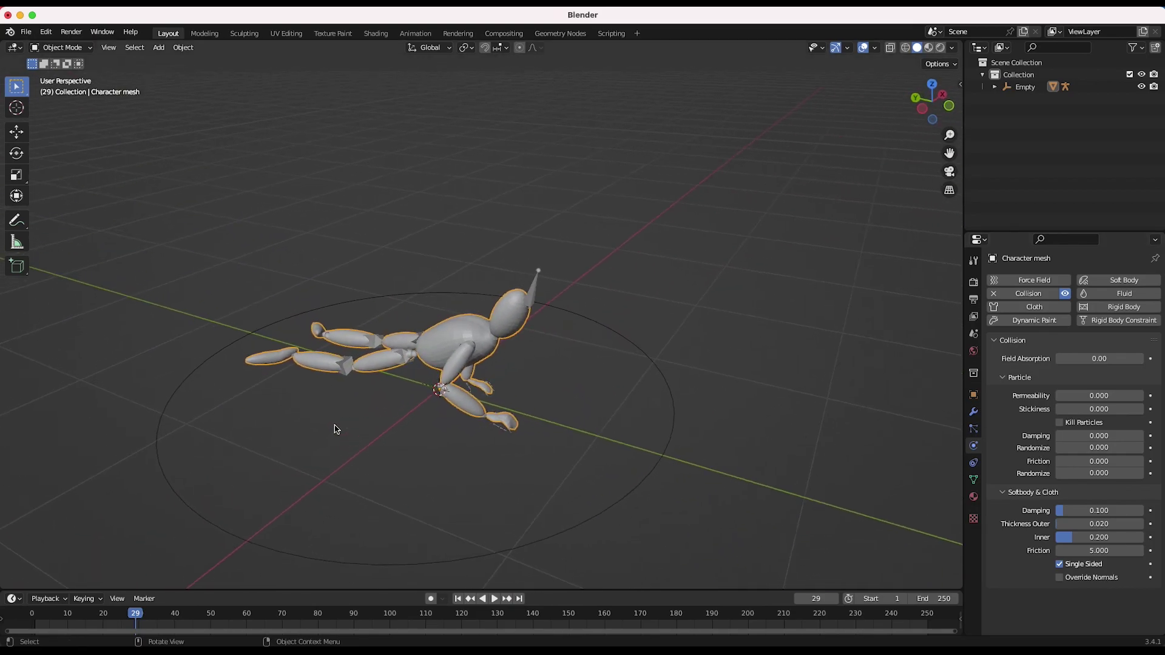
{"action": "left_click", "coordinate": [447, 296]}
{"action": "scroll", "coordinate": [542, 333], "scroll_direction": "left", "scroll_amount": 15}
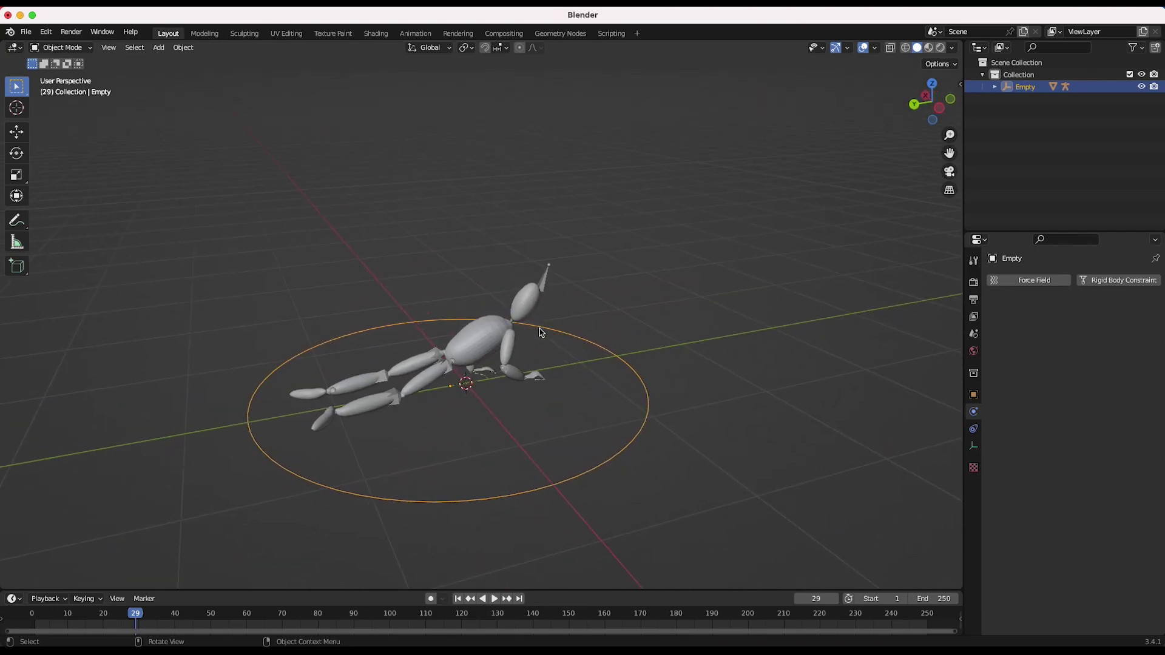
{"action": "scroll", "coordinate": [540, 333], "scroll_direction": "down", "scroll_amount": 2}
{"action": "scroll", "coordinate": [540, 333], "scroll_direction": "right", "scroll_amount": 10}
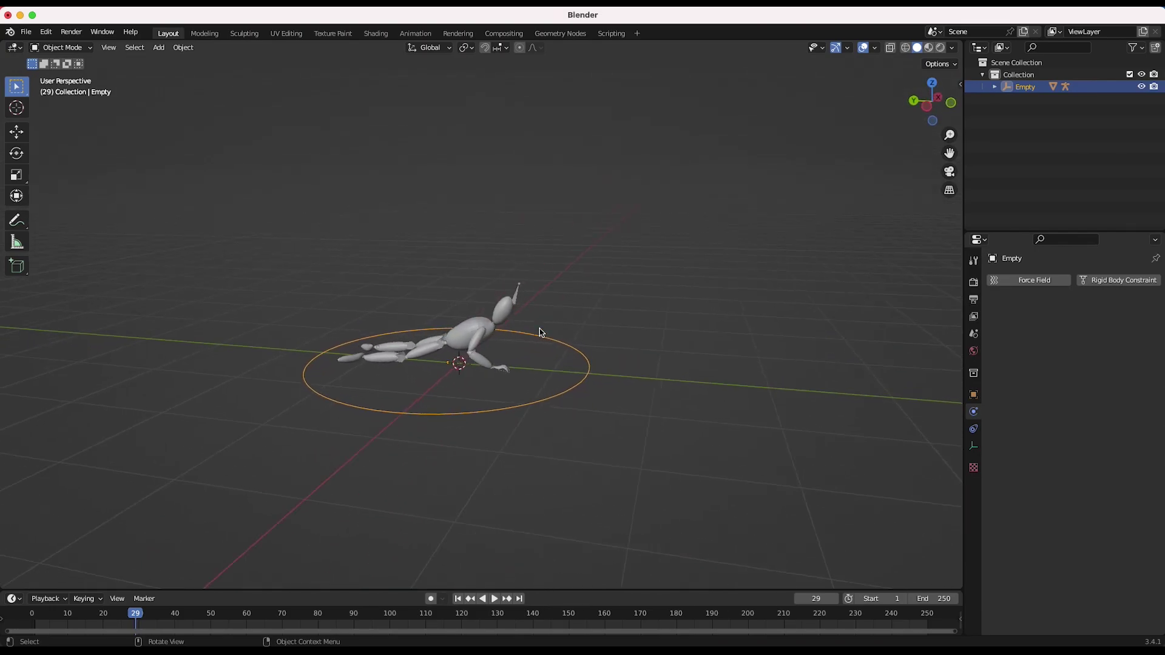
{"action": "key", "text": "g"}
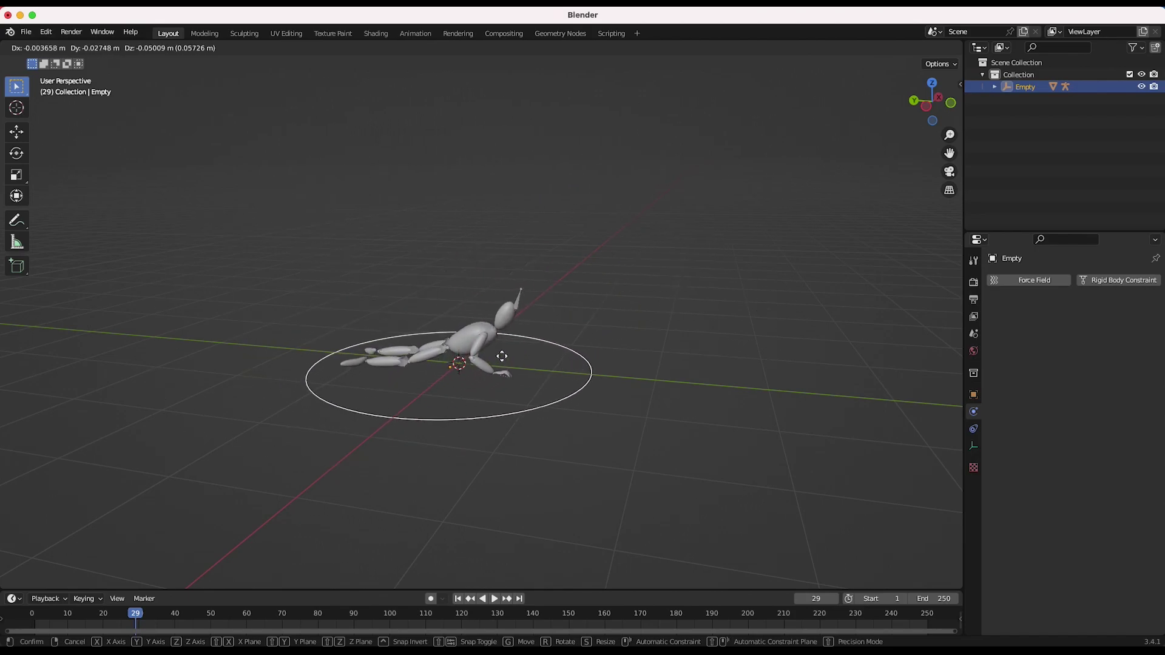
{"action": "left_click", "coordinate": [510, 375]}
At frame 1, move the Empty backward along Y and insert a Location, Rotation & Scale keyframe
{"action": "left_click", "coordinate": [458, 600]}
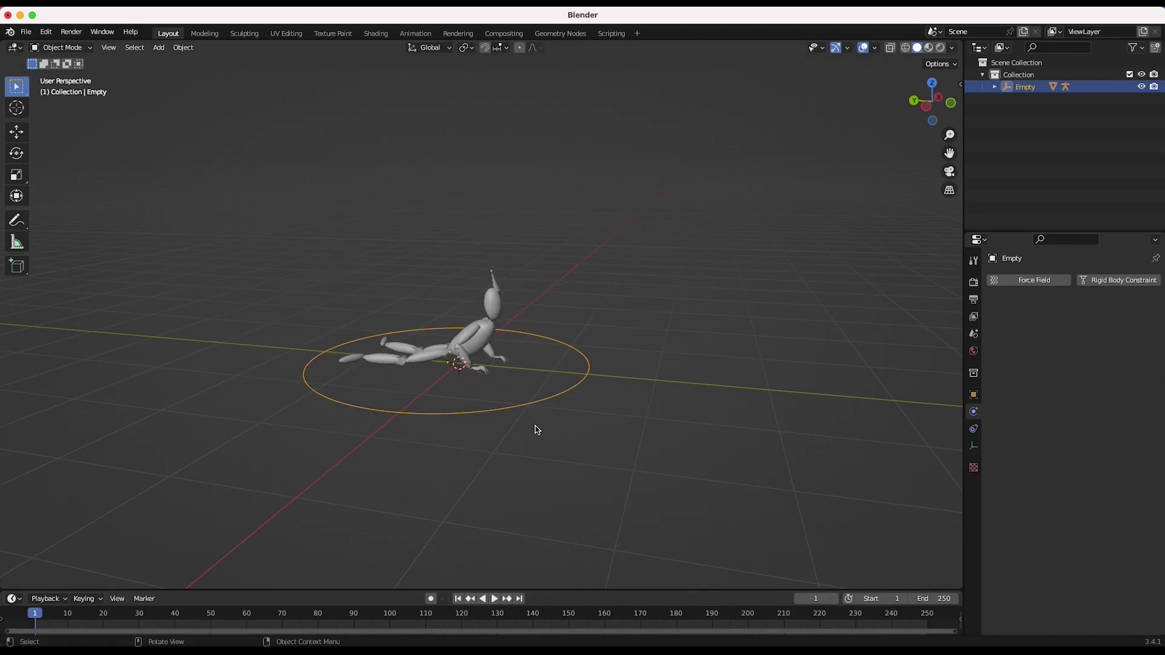
{"action": "key", "text": "g"}
{"action": "key", "text": "y"}
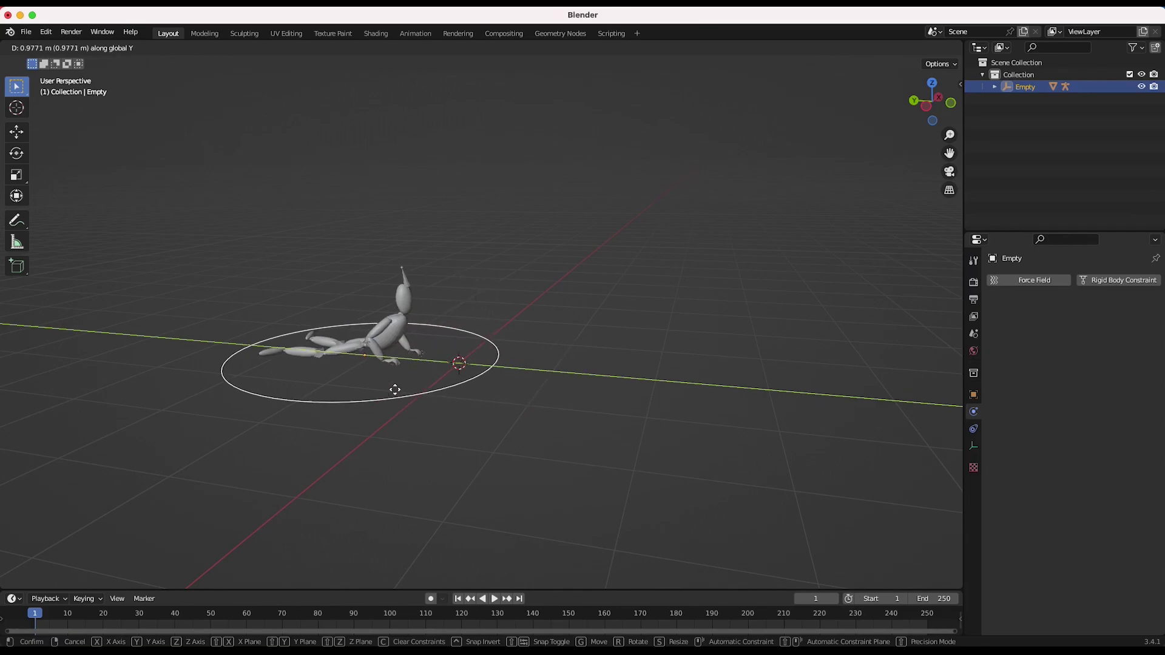
{"action": "left_click", "coordinate": [324, 391]}
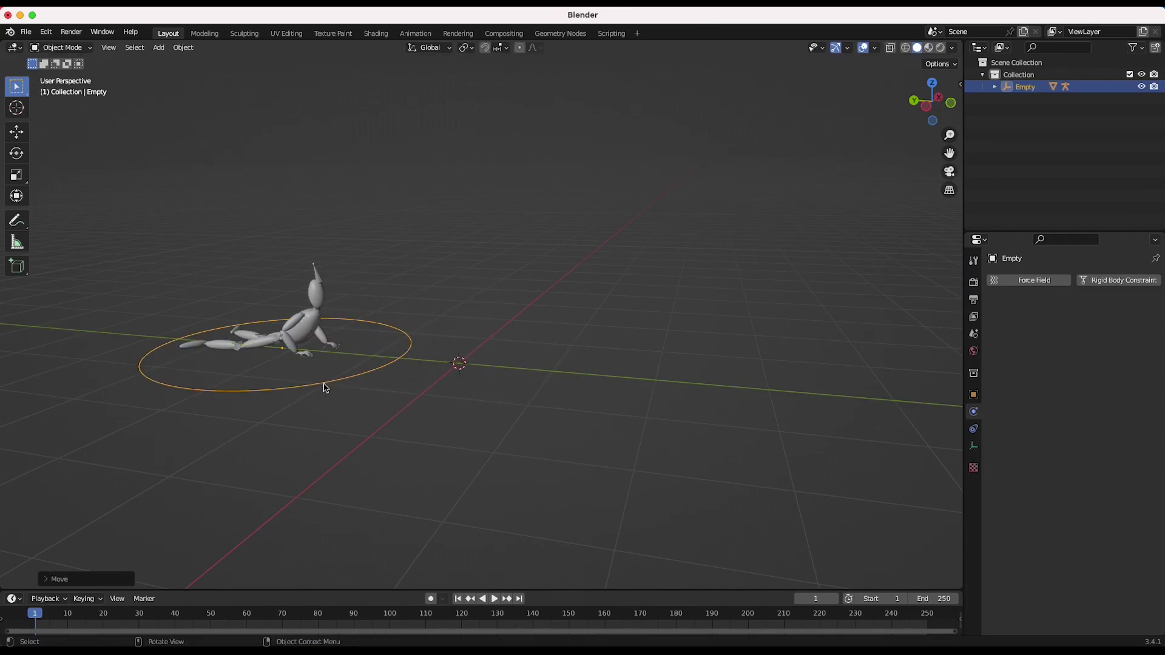
{"action": "key", "text": "i"}
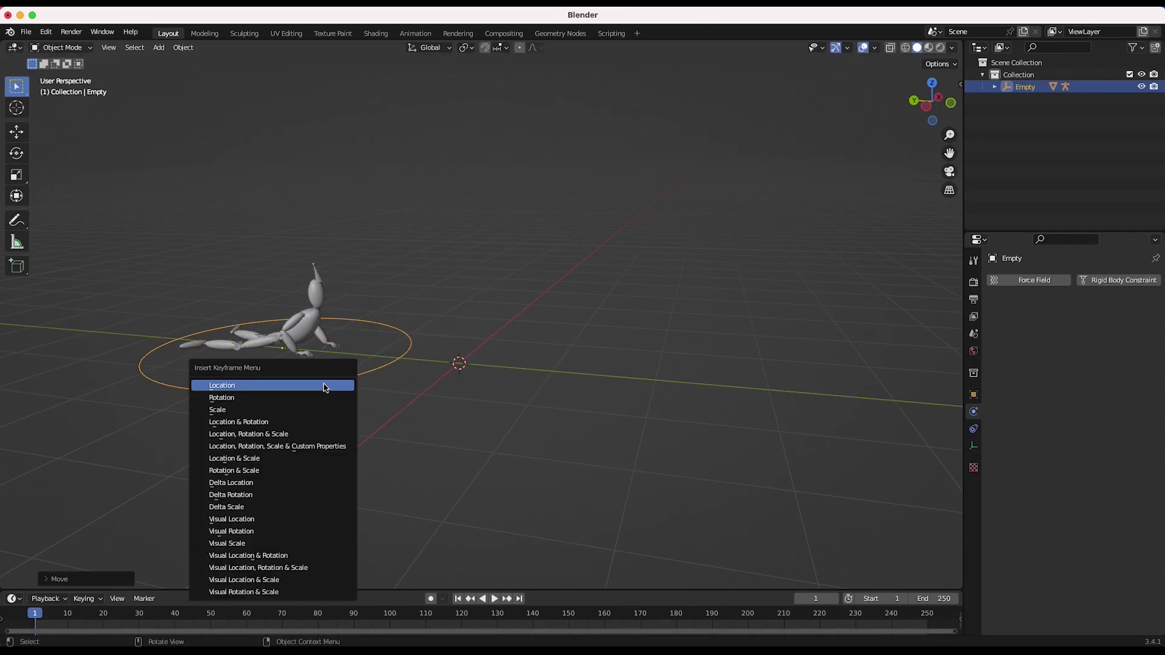
{"action": "left_click", "coordinate": [241, 434]}
At frame 100, move the Empty forward along Y past the world origin, insert a keyframe and play the crawl
{"action": "middle_click_drag", "start_coordinate": [239, 437], "coordinate": [220, 590]}
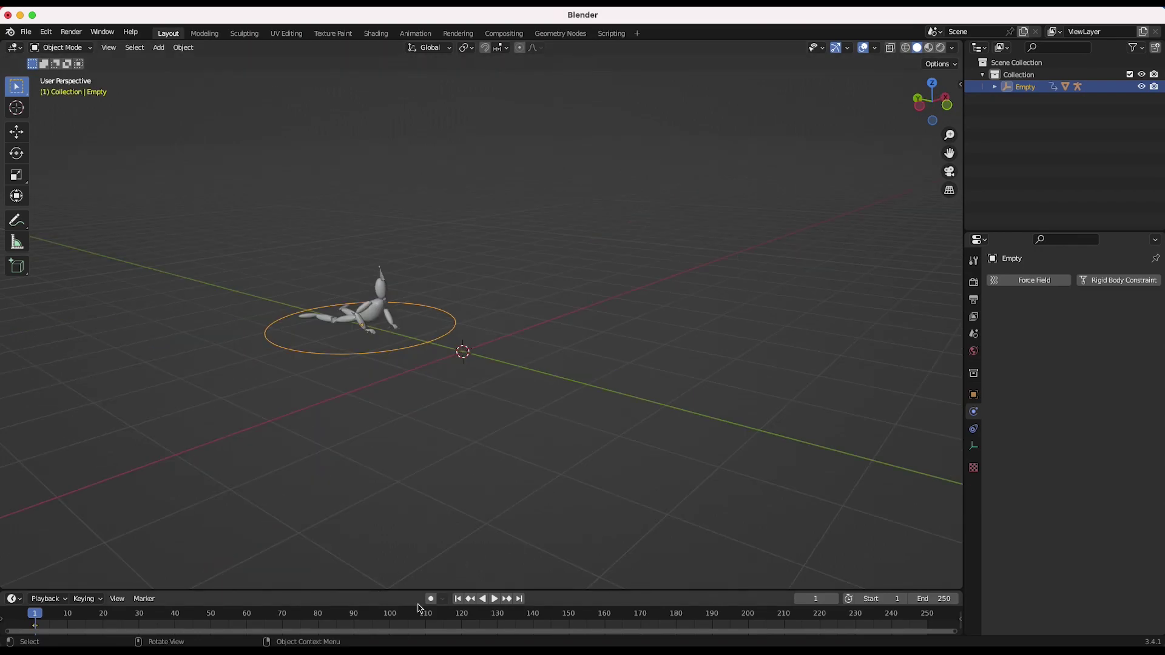
{"action": "left_click", "coordinate": [393, 620]}
{"action": "scroll", "coordinate": [520, 419], "scroll_direction": "down", "scroll_amount": 2}
{"action": "scroll", "coordinate": [521, 419], "scroll_direction": "right", "scroll_amount": 2, "text": "shift"}
{"action": "middle_click_drag", "start_coordinate": [521, 419], "coordinate": [392, 408]}
{"action": "key", "text": "g"}
{"action": "key", "text": "y"}
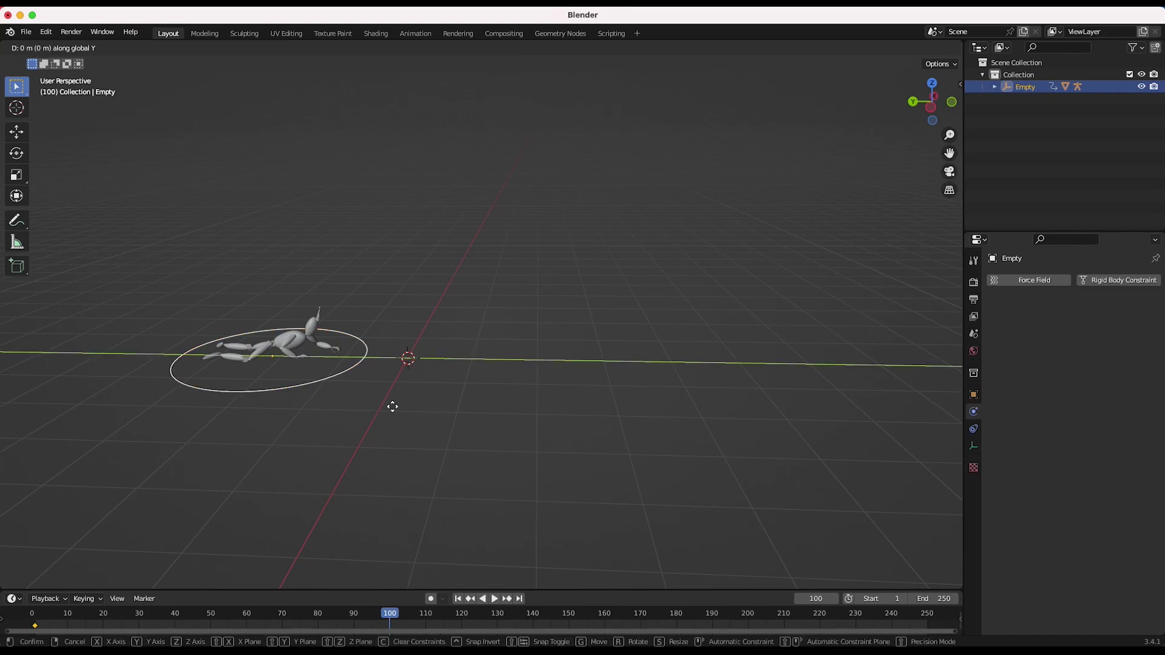
{"action": "left_click", "coordinate": [558, 440]}
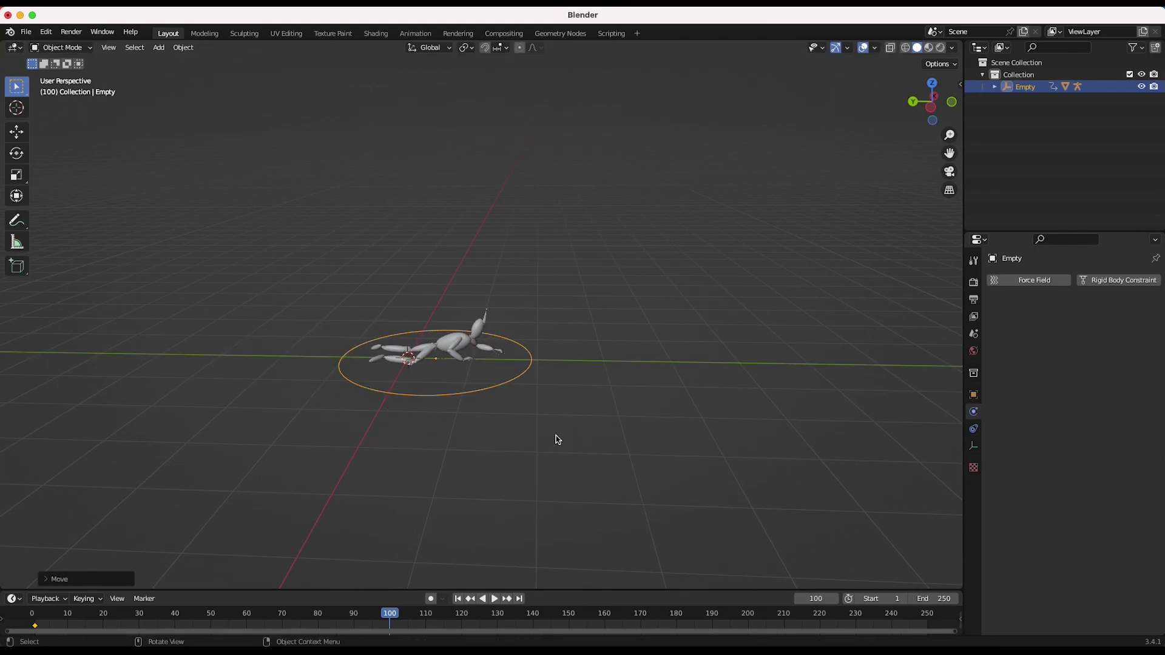
{"action": "key", "text": "i"}
{"action": "left_click", "coordinate": [481, 419]}
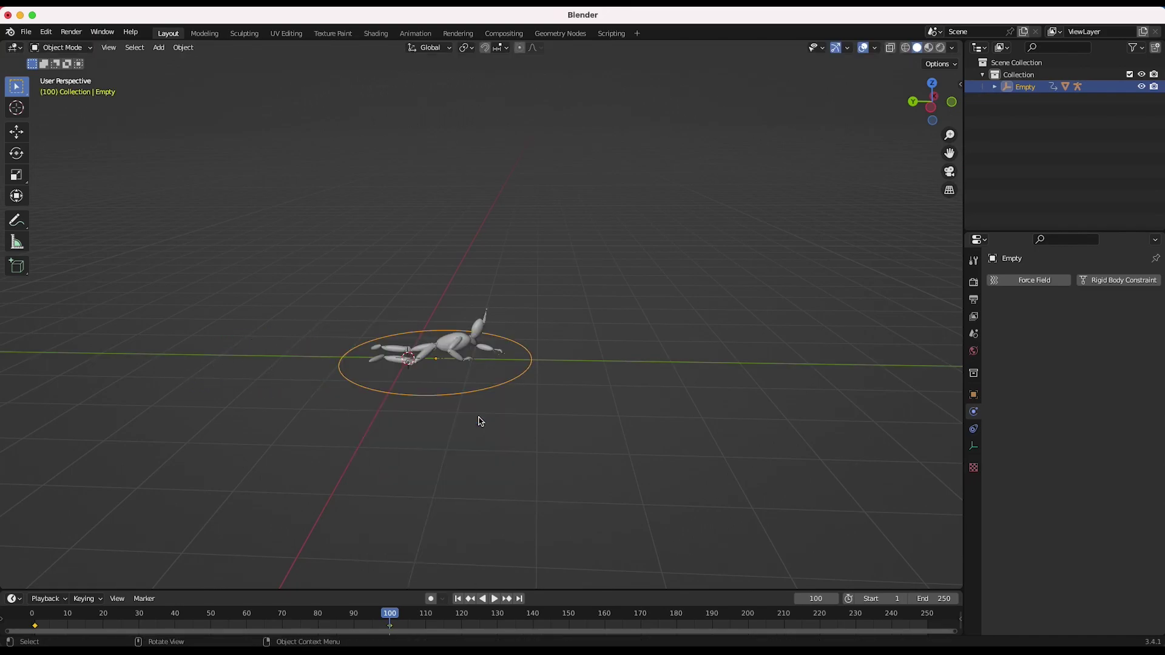
{"action": "left_click", "coordinate": [465, 601]}
{"action": "key", "text": "space"}
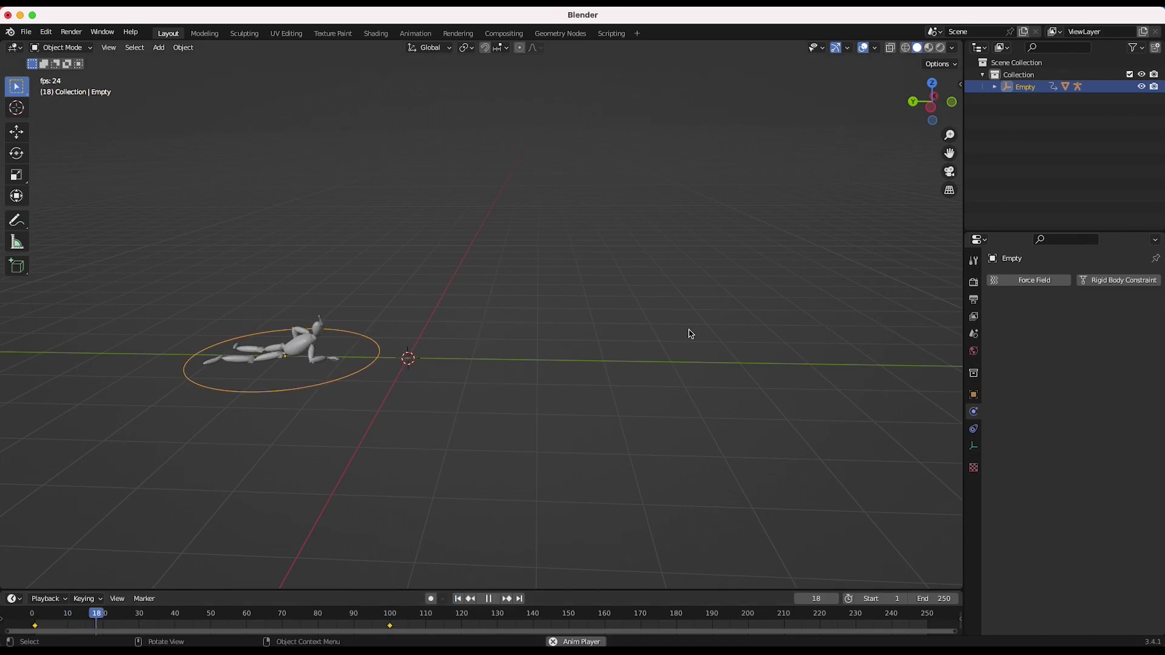
{"action": "middle_click_drag", "start_coordinate": [689, 334], "coordinate": [580, 379]}
{"action": "key", "text": "space"}
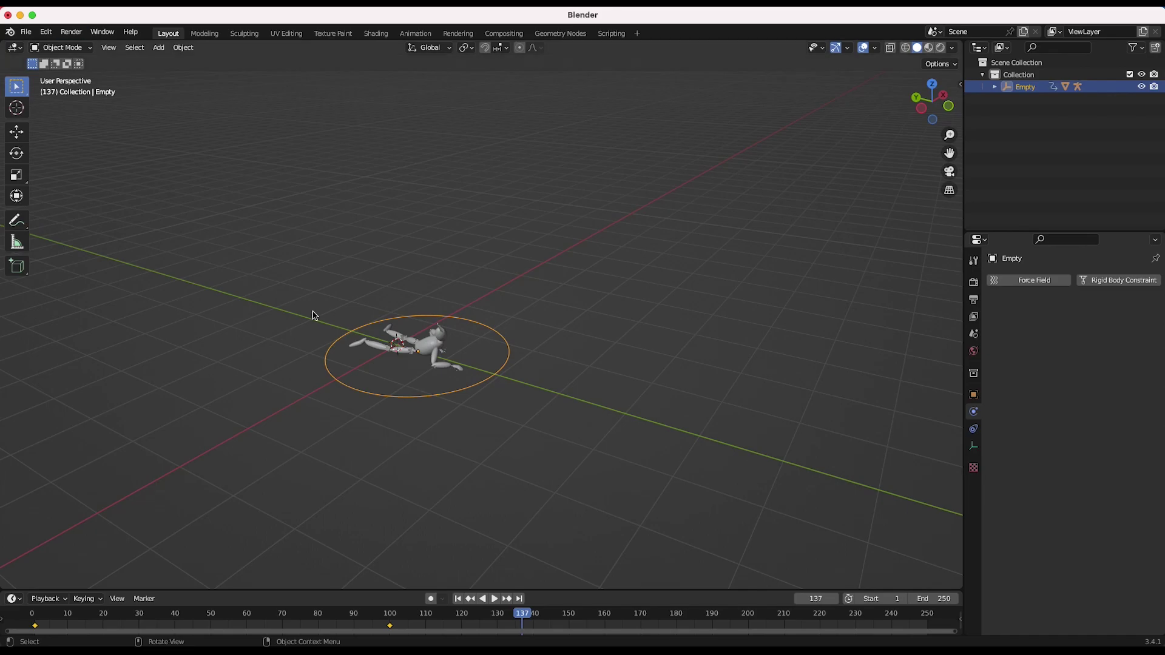
Set the Empty's F-curves to linear extrapolation in the Graph Editor and replay the crawl in the 3D viewport
{"action": "left_click", "coordinate": [15, 46]}
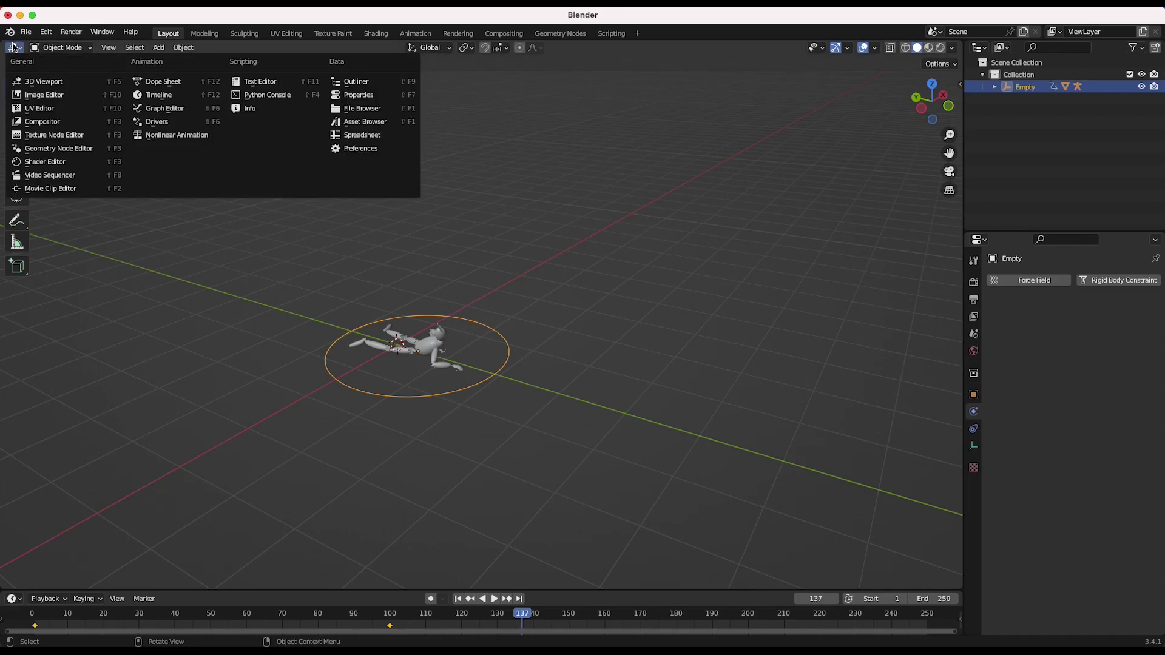
{"action": "left_click", "coordinate": [163, 110]}
{"action": "left_click", "coordinate": [124, 53]}
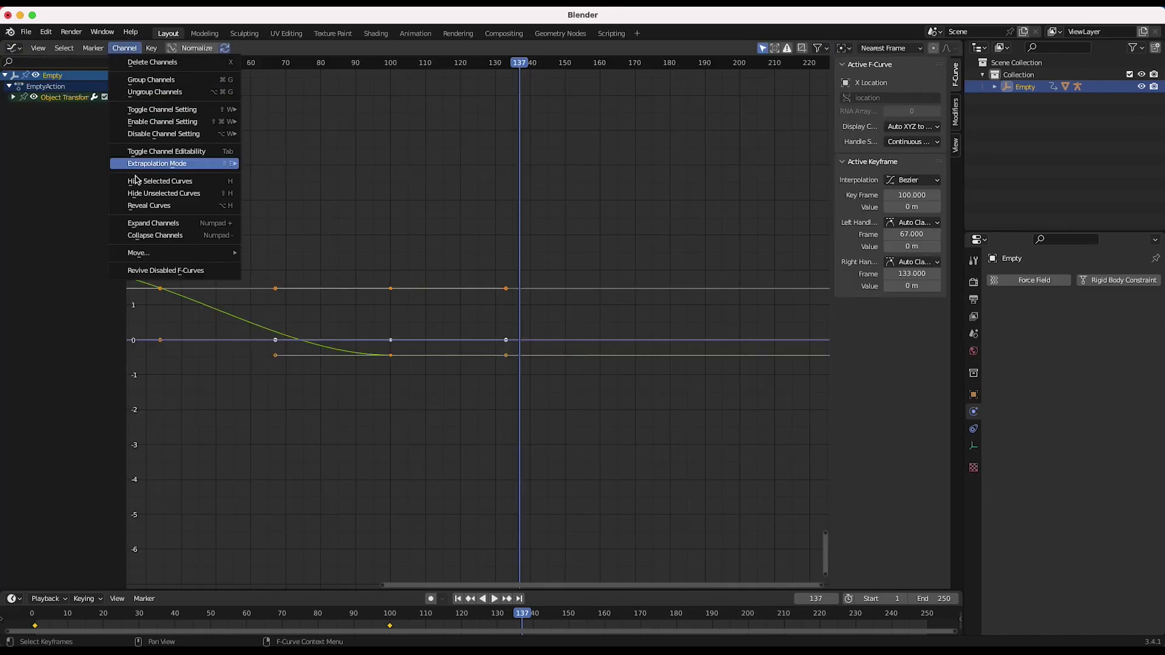
{"action": "mouse_move", "coordinate": [158, 164]}
{"action": "left_click", "coordinate": [273, 176]}
{"action": "scroll", "coordinate": [473, 344], "scroll_direction": "down", "scroll_amount": 7}
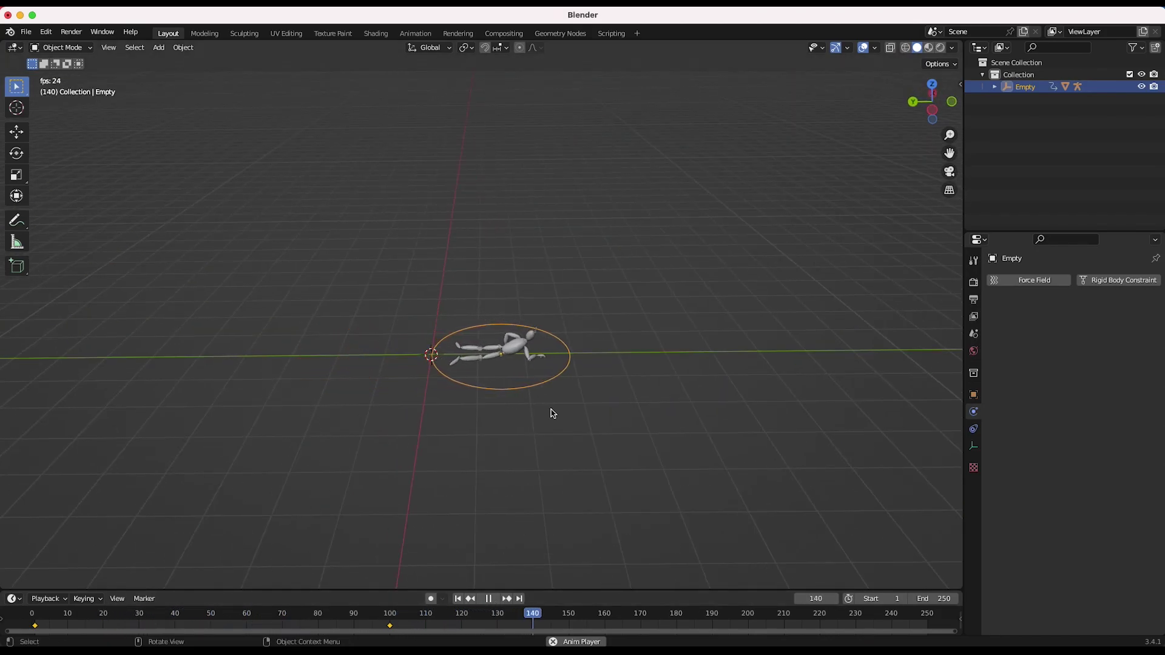
{"action": "scroll", "coordinate": [609, 381], "scroll_direction": "right", "scroll_amount": 5}
{"action": "scroll", "coordinate": [609, 381], "scroll_direction": "up", "scroll_amount": 3}
{"action": "scroll", "coordinate": [610, 381], "scroll_direction": "down", "scroll_amount": 3}
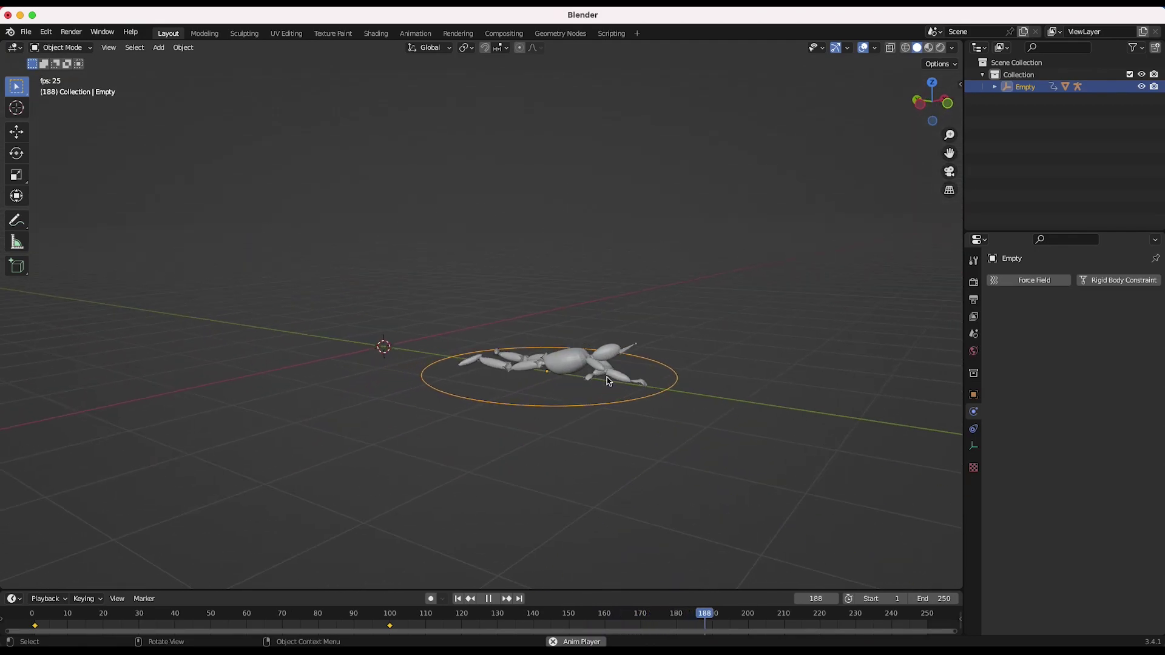
{"action": "key", "text": "space"}
{"action": "left_click", "coordinate": [458, 599]}
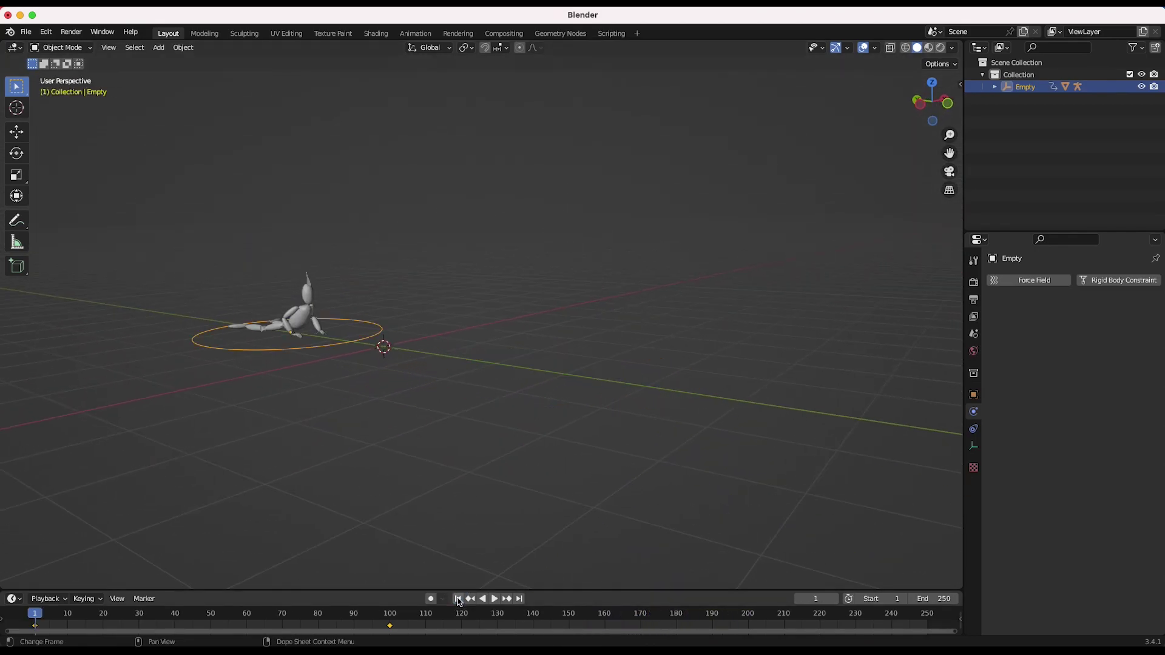
Add a plane mesh and position it above the crawling character's head and body
{"action": "scroll", "coordinate": [224, 344], "scroll_direction": "left", "scroll_amount": 4, "text": "shift"}
{"action": "scroll", "coordinate": [224, 343], "scroll_direction": "up", "scroll_amount": 5}
{"action": "key", "text": "shift+a"}
{"action": "mouse_move", "coordinate": [364, 290]}
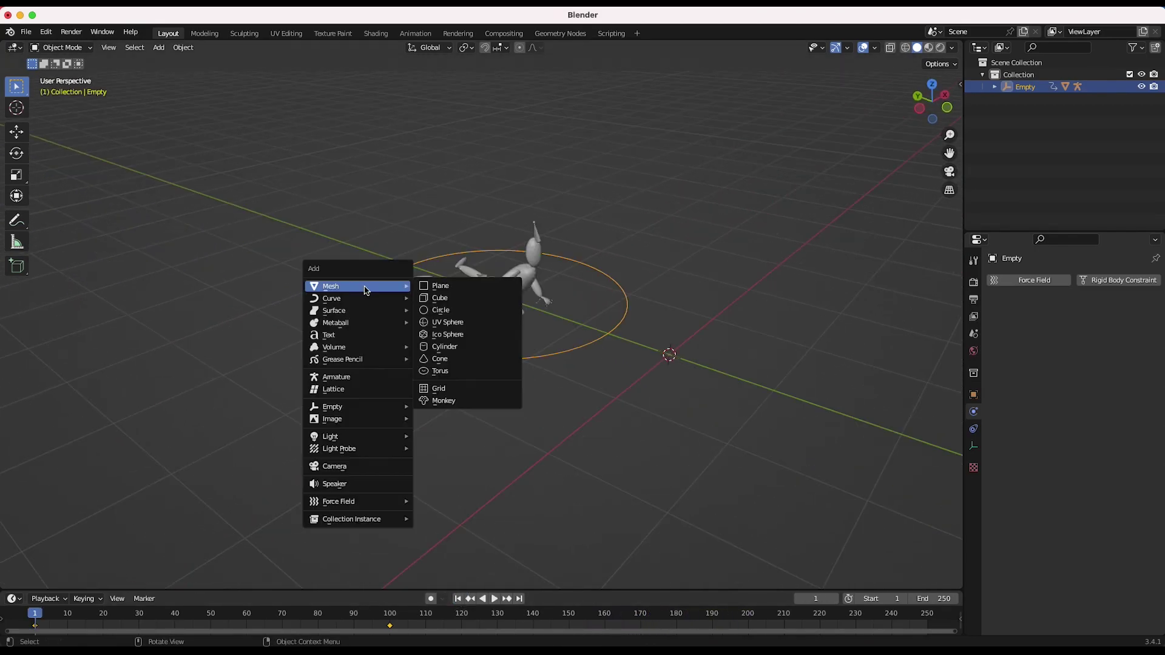
{"action": "left_click", "coordinate": [450, 286]}
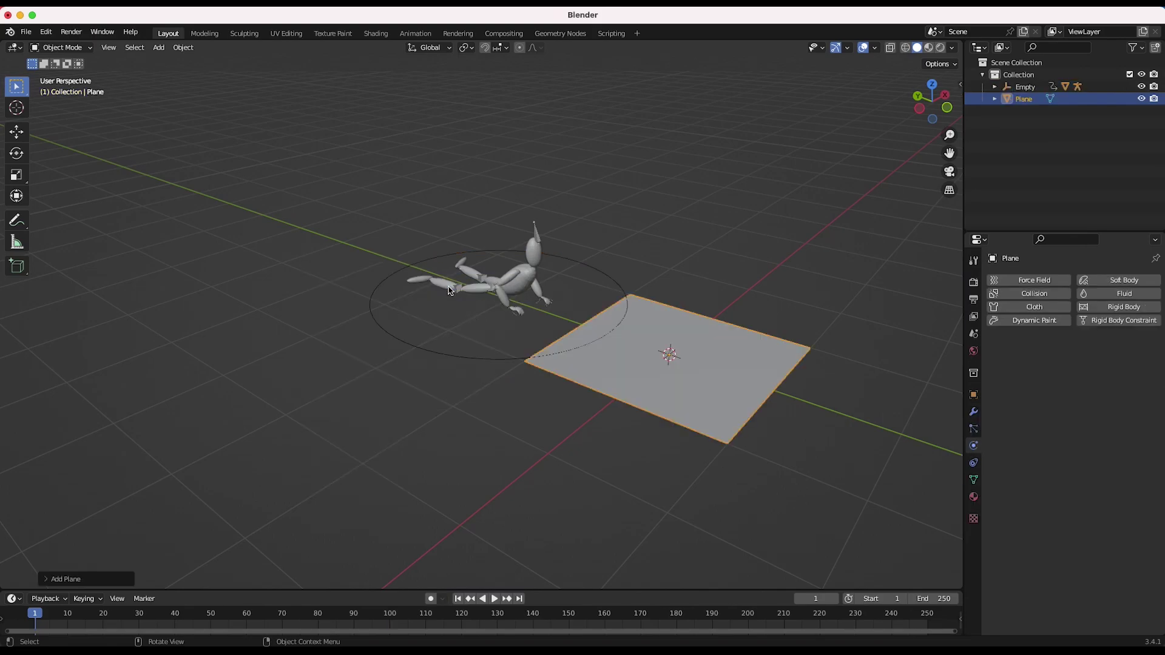
{"action": "key", "text": "g"}
{"action": "key", "text": "z"}
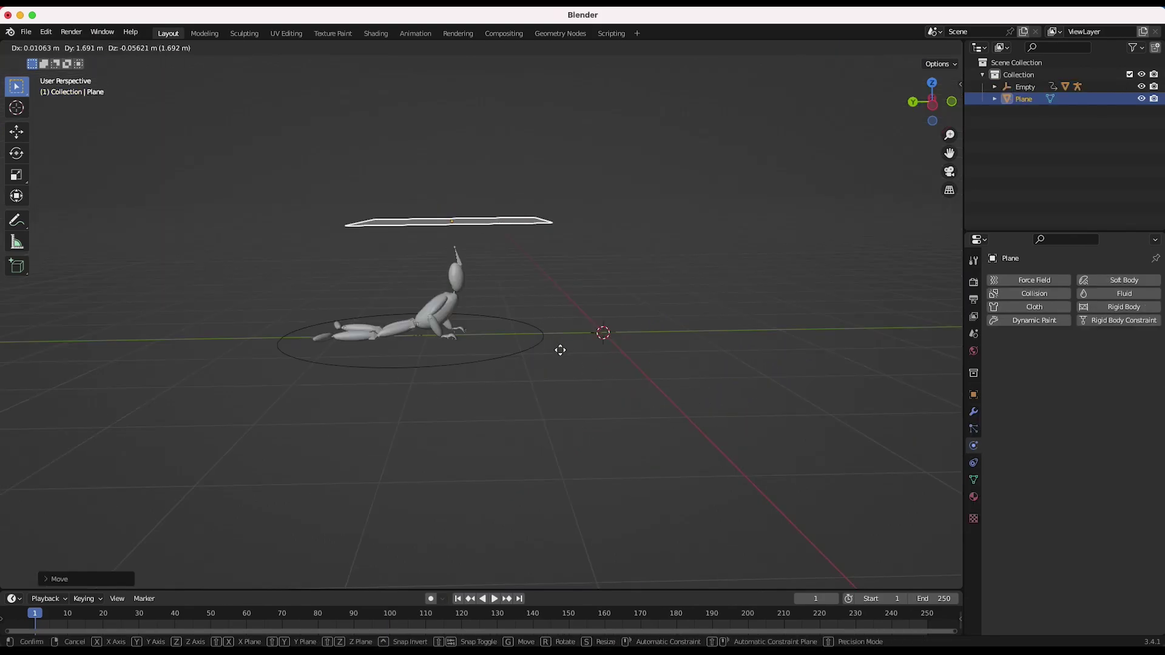
{"action": "left_click", "coordinate": [551, 358]}
Scale the plane up to cover the character's full length and lower it slightly along Z toward the head
{"action": "key", "text": "s"}
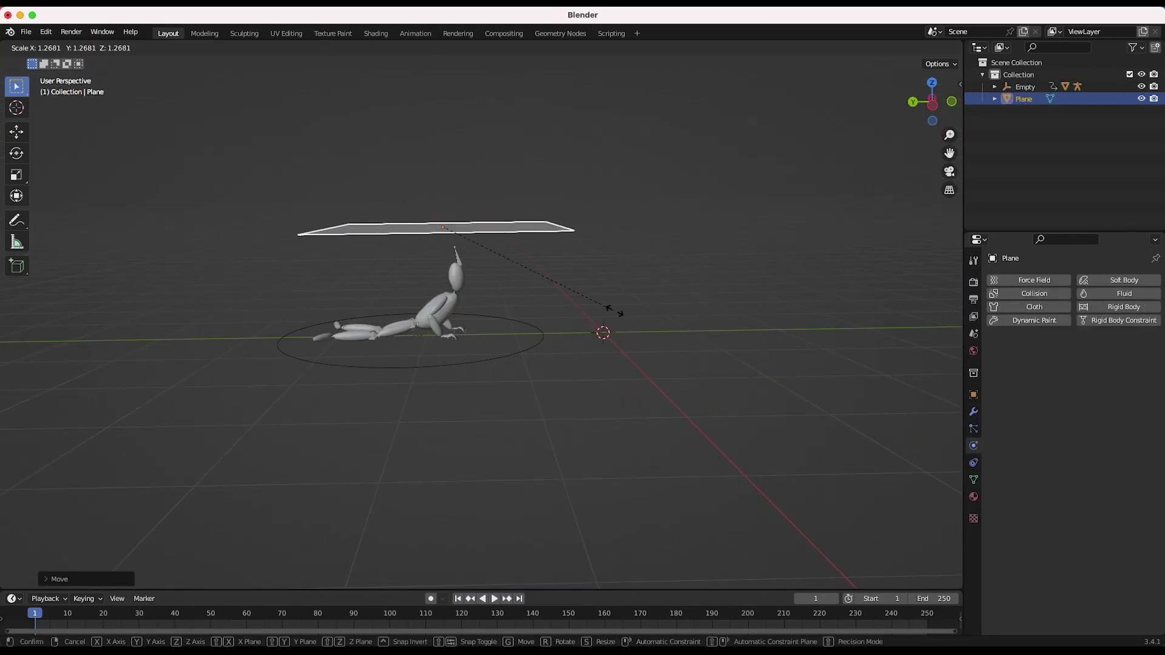
{"action": "left_click", "coordinate": [629, 312]}
{"action": "middle_click_drag", "start_coordinate": [630, 312], "coordinate": [631, 317]}
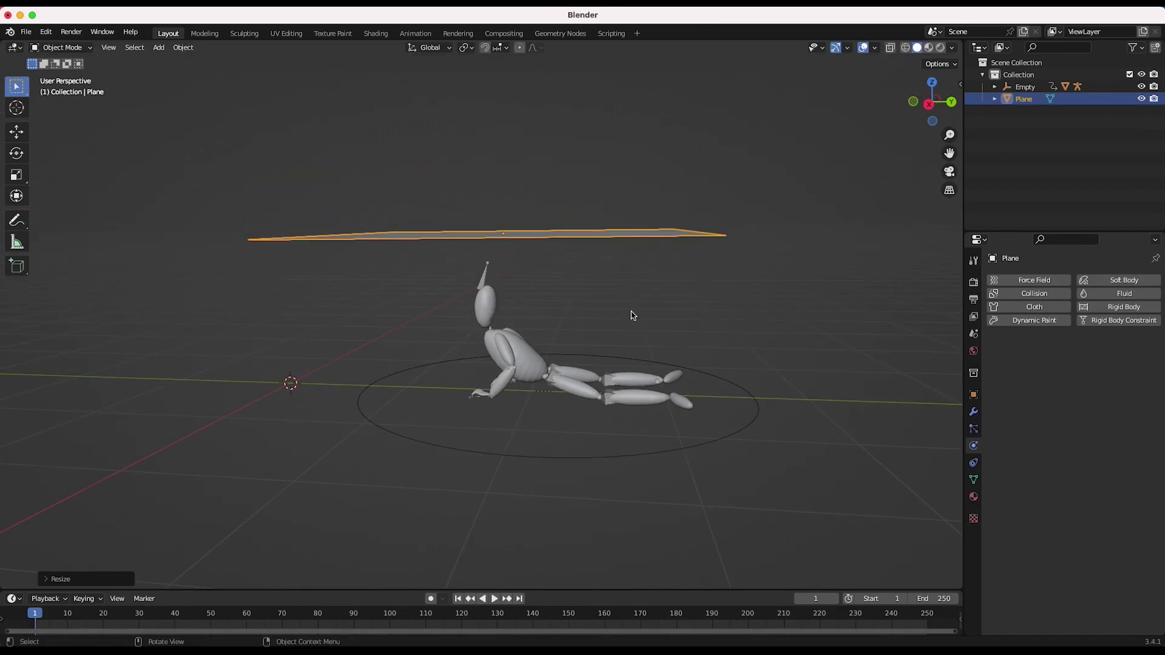
{"action": "key", "text": "g"}
{"action": "key", "text": "z"}
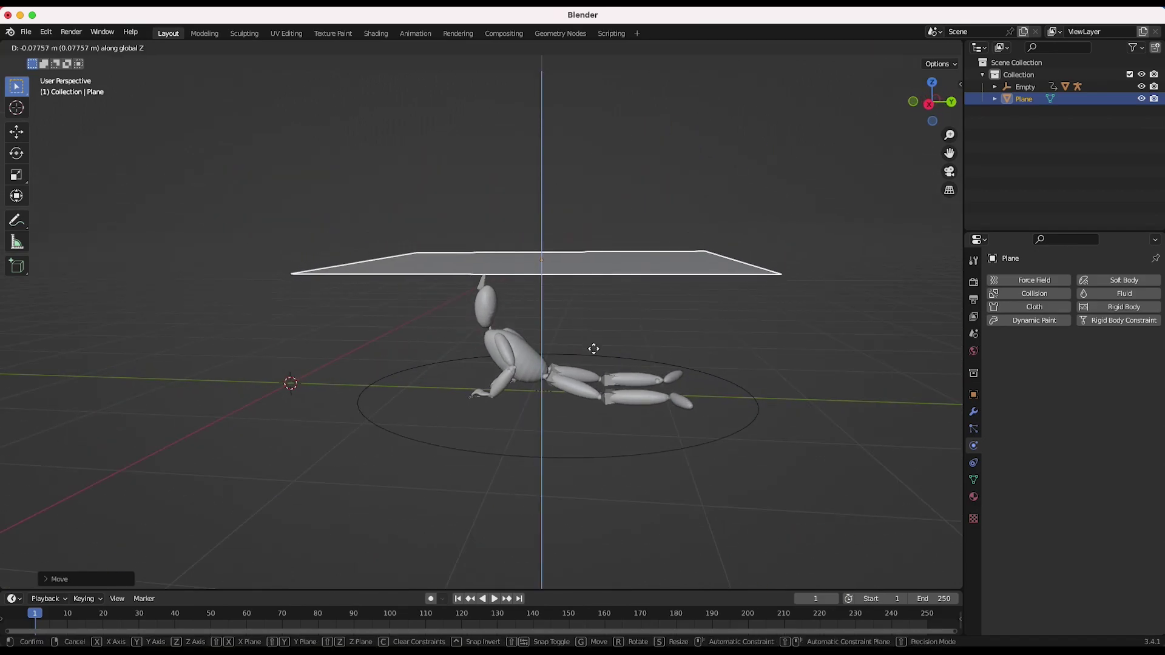
{"action": "left_click", "coordinate": [594, 362]}
{"action": "middle_click_drag", "start_coordinate": [593, 362], "coordinate": [593, 362]}
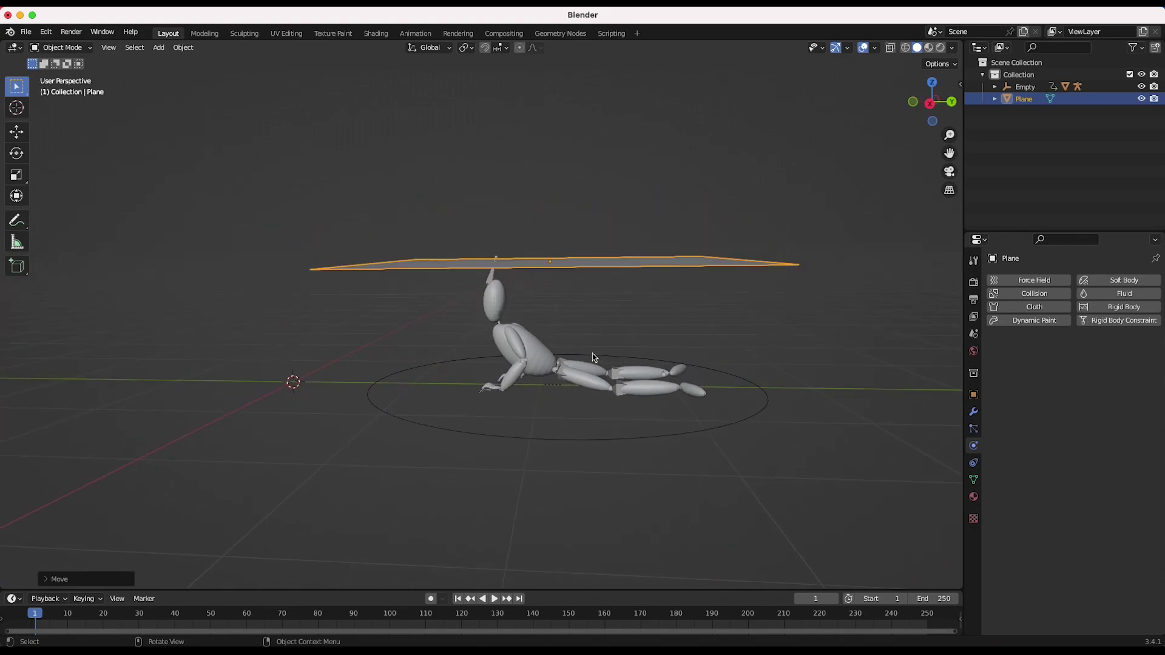
Return to the first frame and adjust the plane's position along Y over the character
{"action": "left_click", "coordinate": [459, 600]}
{"action": "middle_click_drag", "start_coordinate": [537, 371], "coordinate": [536, 369]}
{"action": "key", "text": "g"}
{"action": "key", "text": "y"}
{"action": "key", "text": "x"}
{"action": "key", "text": "y"}
{"action": "left_click", "coordinate": [536, 368]}
Display the scene in wireframe and select all of the plane's geometry in Edit Mode
{"action": "middle_click_drag", "start_coordinate": [535, 369], "coordinate": [481, 276]}
{"action": "key", "text": "alt+z"}
{"action": "left_click", "coordinate": [61, 47]}
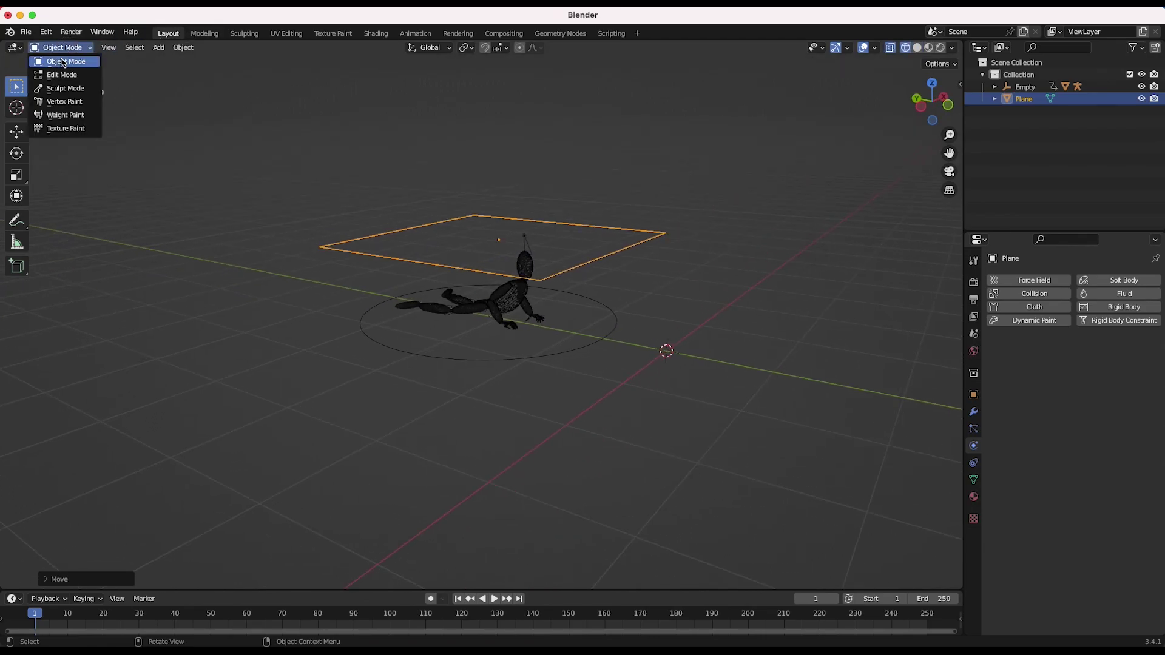
{"action": "left_click", "coordinate": [61, 75]}
{"action": "left_click_drag", "start_coordinate": [732, 176], "coordinate": [240, 461]}
{"action": "middle_click_drag", "start_coordinate": [707, 330], "coordinate": [707, 330]}
{"action": "middle_click_drag", "start_coordinate": [520, 275], "coordinate": [363, 376]}
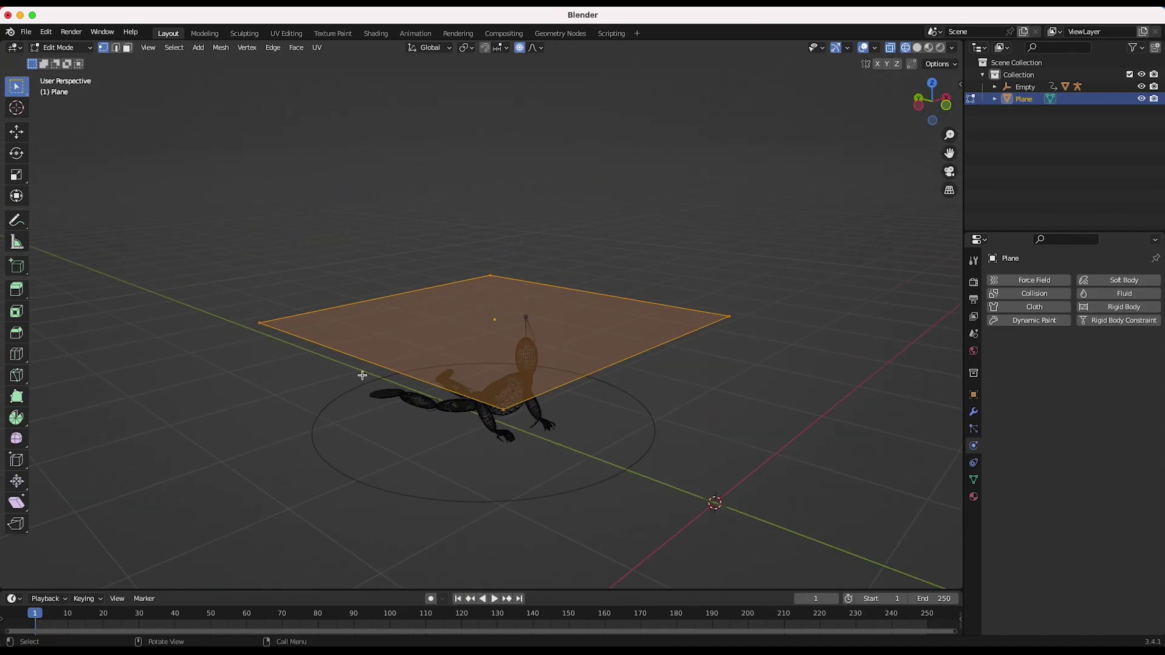
Subdivide the selected plane with 10 cuts
{"action": "left_click", "coordinate": [61, 48]}
{"action": "left_click", "coordinate": [273, 47]}
{"action": "left_click", "coordinate": [305, 112]}
{"action": "left_click", "coordinate": [66, 579]}
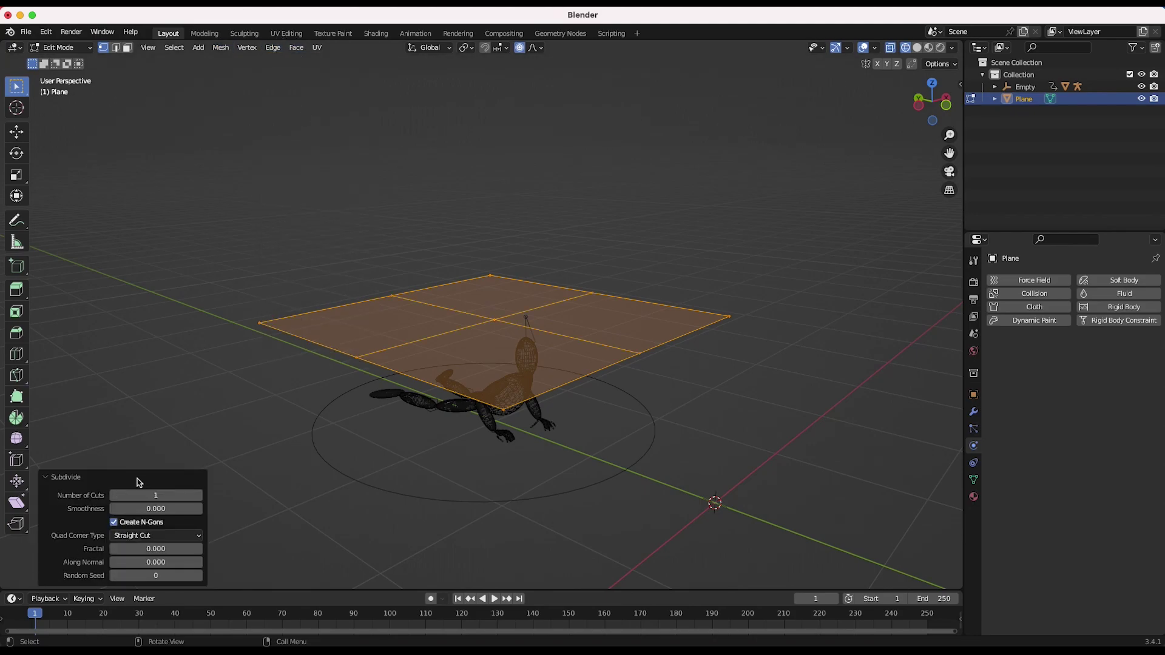
{"action": "left_click_drag", "start_coordinate": [131, 495], "coordinate": [182, 495]}
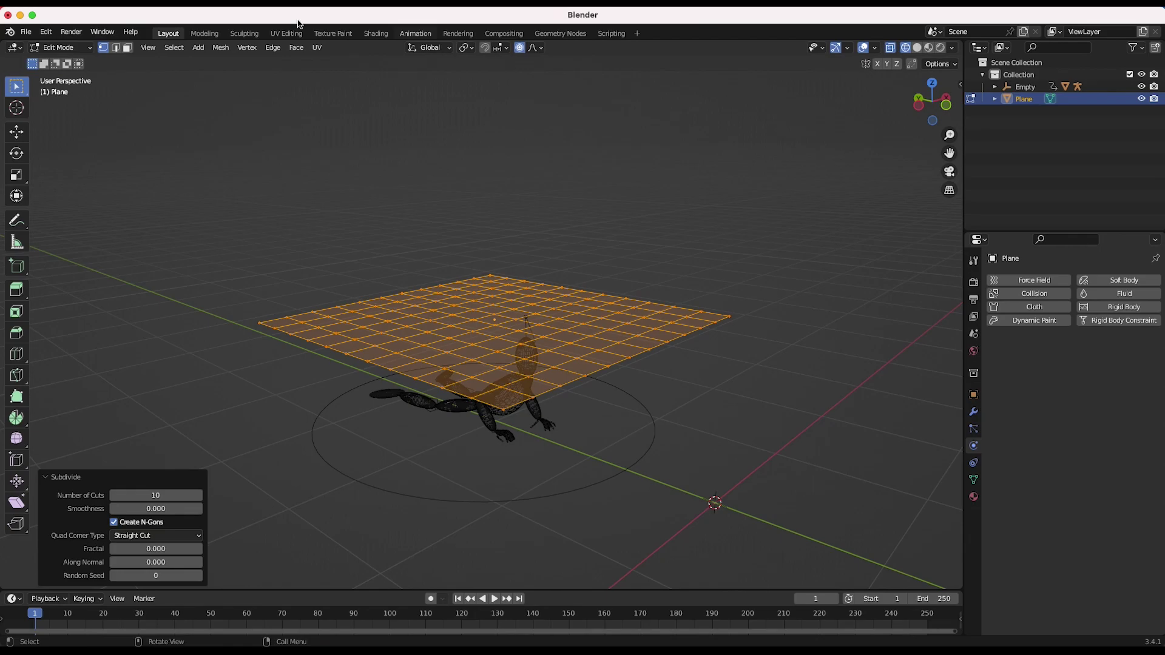
Subdivide the already divided plane a second time with 8 cuts for a dense cloth mesh
{"action": "left_click", "coordinate": [274, 48]}
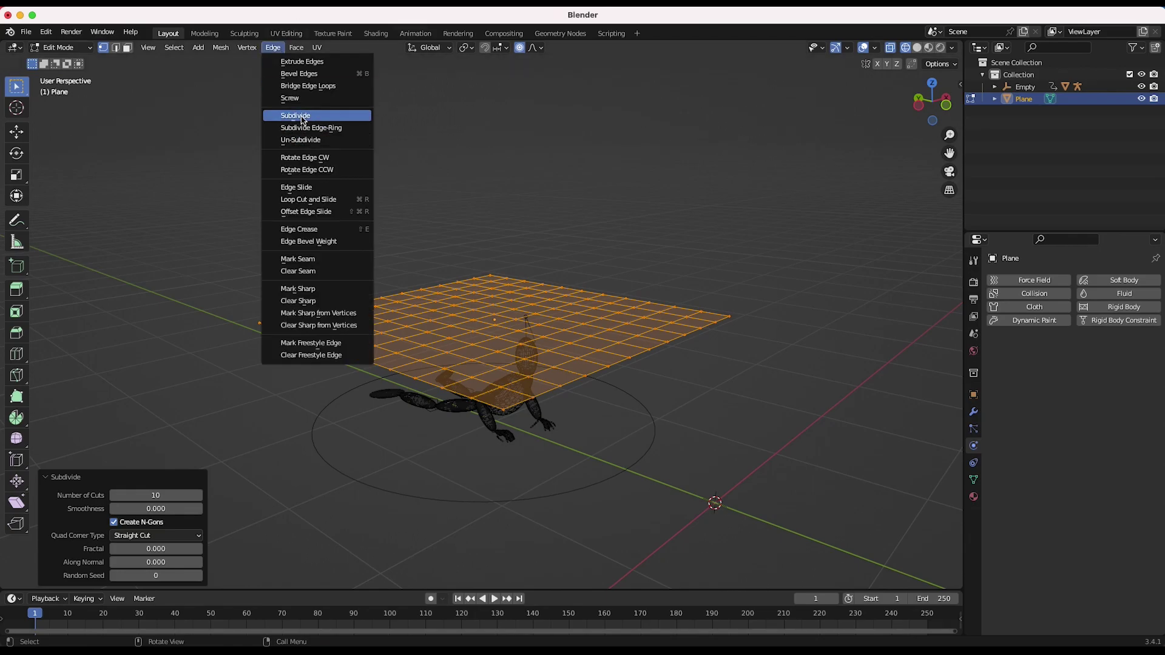
{"action": "left_click", "coordinate": [304, 121]}
{"action": "left_click", "coordinate": [199, 497]}
{"action": "left_click", "coordinate": [200, 497]}
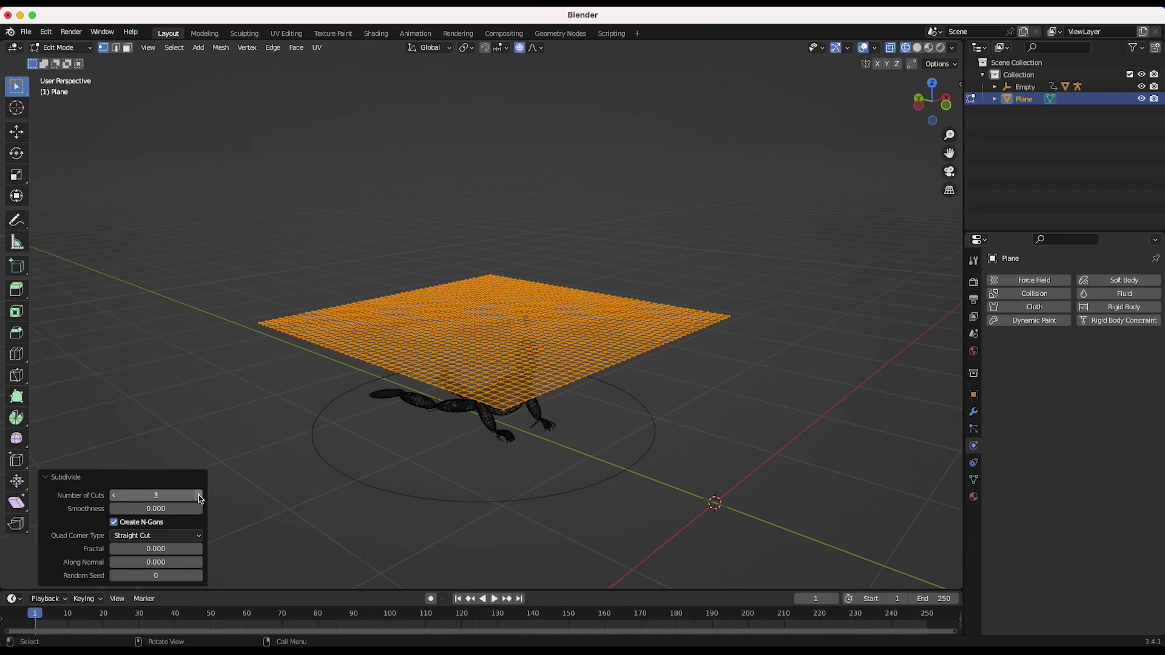
{"action": "middle_click_drag", "start_coordinate": [216, 480], "coordinate": [617, 326]}
{"action": "left_click", "coordinate": [199, 496]}
{"action": "middle_click_drag", "start_coordinate": [392, 358], "coordinate": [510, 338]}
{"action": "left_click", "coordinate": [199, 495]}
{"action": "left_click", "coordinate": [199, 496]}
{"action": "middle_click_drag", "start_coordinate": [520, 289], "coordinate": [611, 321]}
{"action": "left_click", "coordinate": [199, 495]}
{"action": "scroll", "coordinate": [583, 301], "scroll_direction": "down", "scroll_amount": 2}
{"action": "left_click", "coordinate": [199, 496]}
{"action": "scroll", "coordinate": [611, 321], "scroll_direction": "up", "scroll_amount": 3}
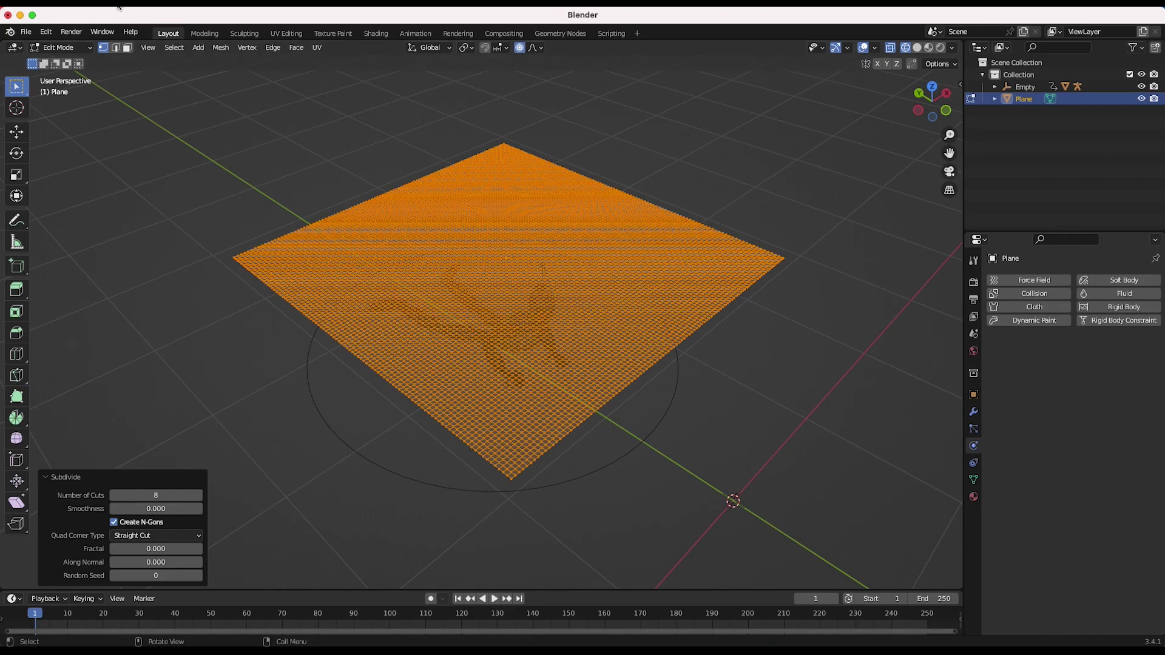
Return the subdivided plane to Object Mode and rename it Sheet
{"action": "left_click", "coordinate": [61, 47]}
{"action": "left_click", "coordinate": [57, 50]}
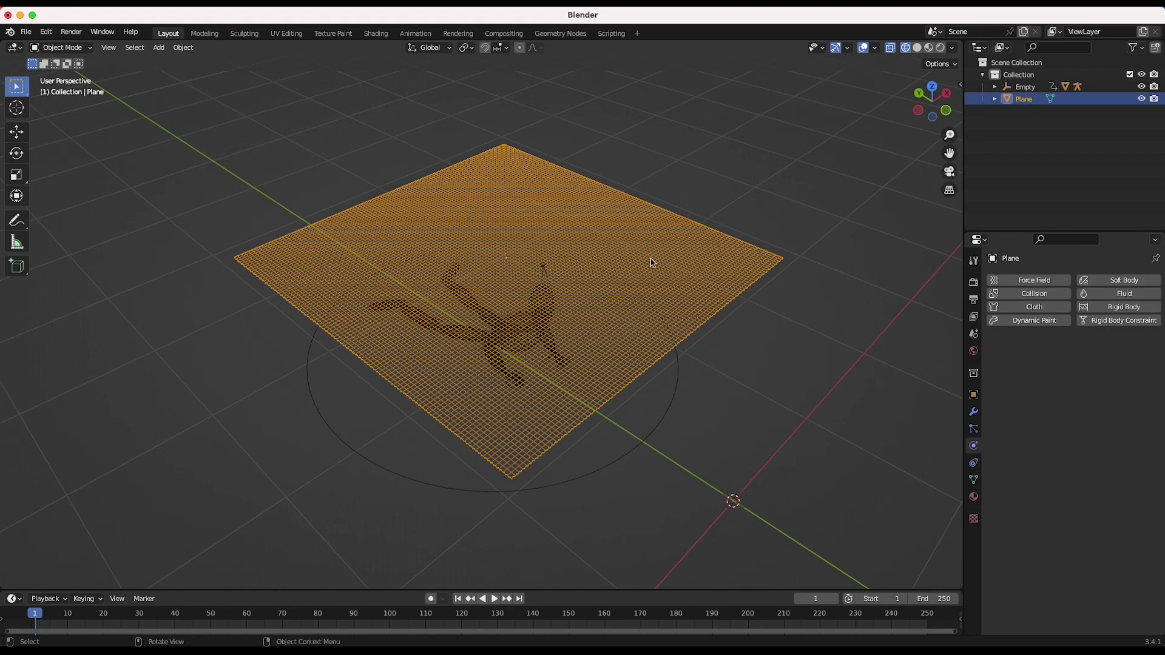
{"action": "double_click", "coordinate": [1023, 98]}
{"action": "type", "text": "Sheet"}
{"action": "key", "text": "Return"}
Switch the viewport back to solid shading and apply all transforms to the Sheet
{"action": "middle_click_drag", "start_coordinate": [593, 382], "coordinate": [718, 362]}
{"action": "key", "text": "z"}
{"action": "left_click", "coordinate": [680, 381]}
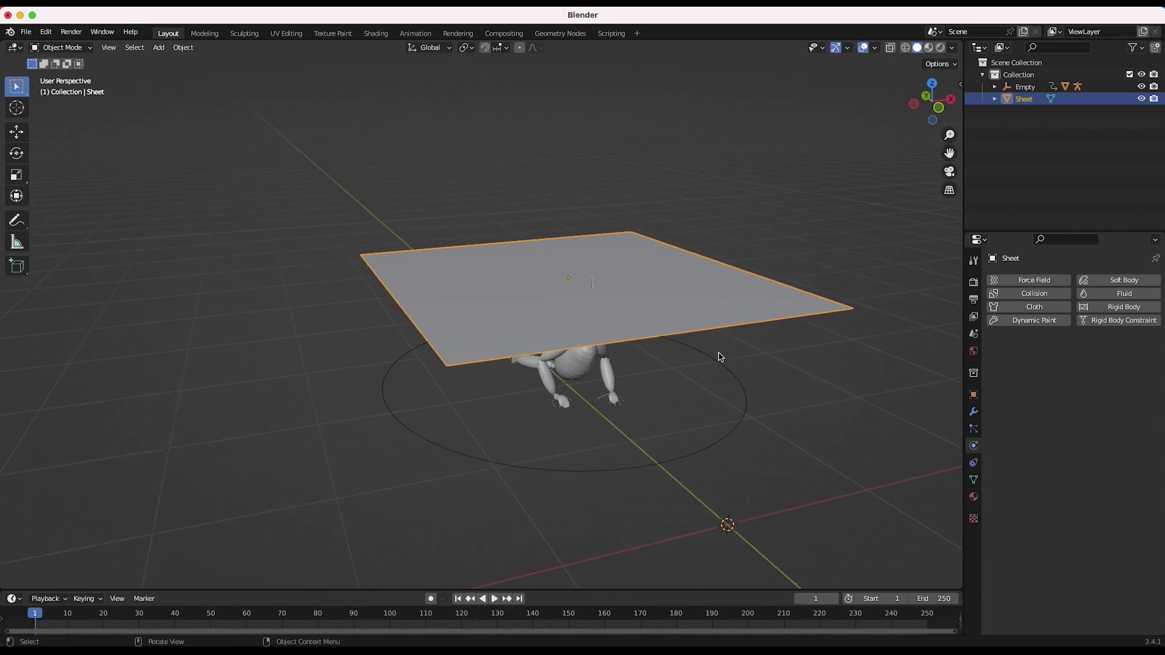
{"action": "key", "text": "ctrl+a"}
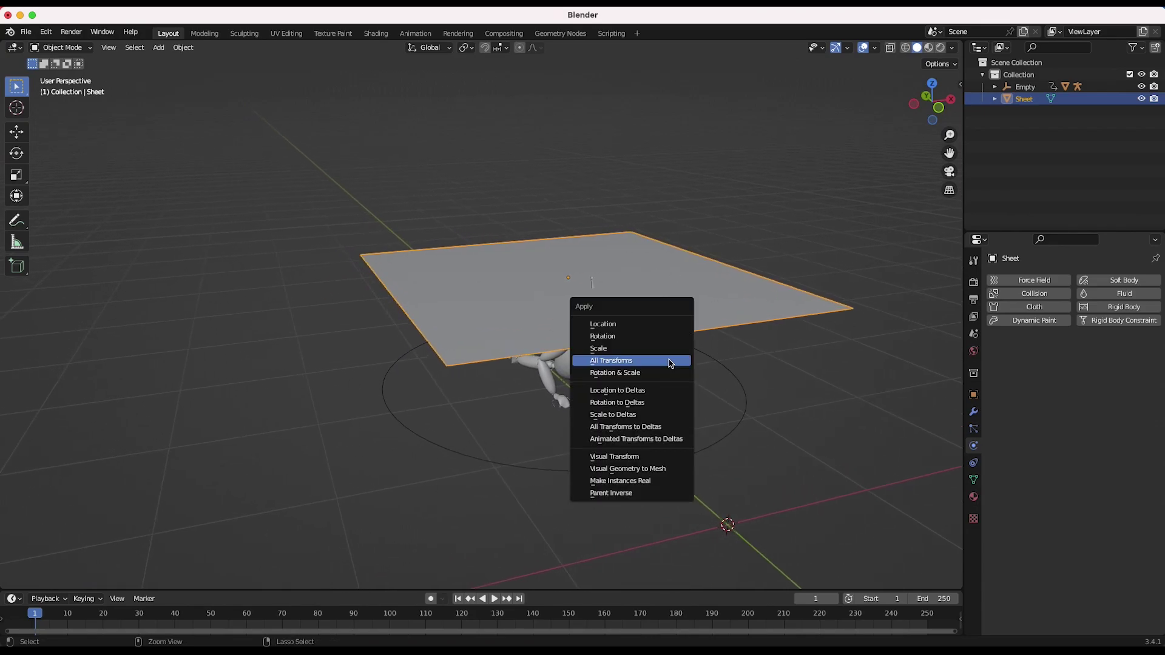
{"action": "left_click", "coordinate": [638, 366]}
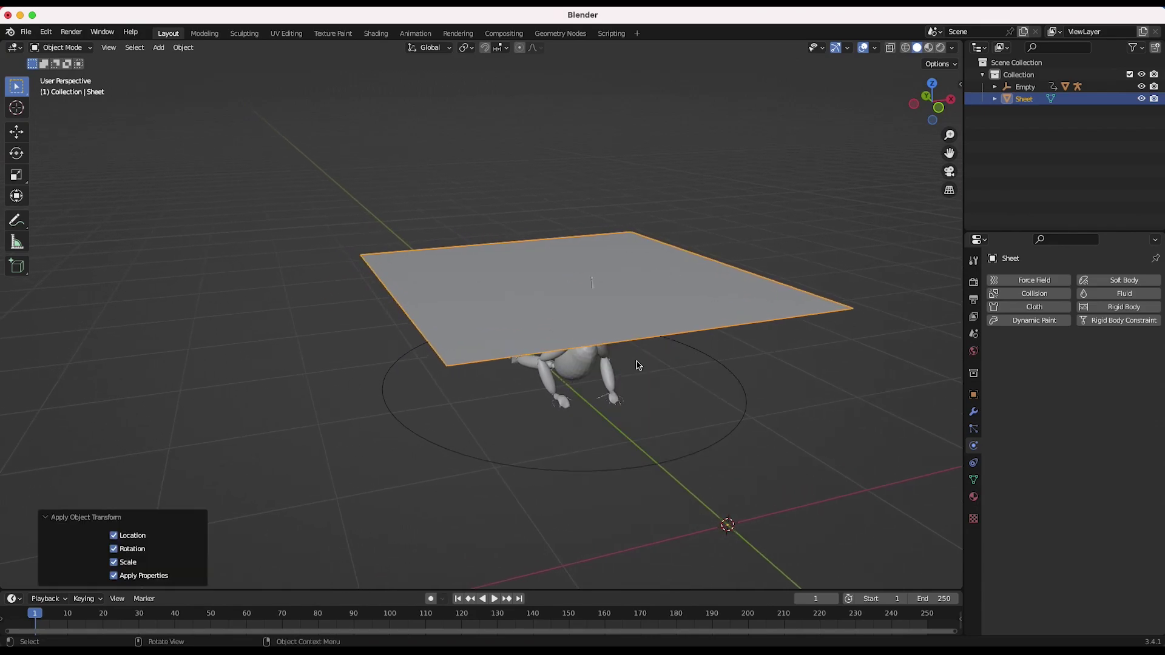
Add Cloth physics to the Sheet and test its drape over the crawling character, ending back at the first frame
{"action": "middle_click_drag", "start_coordinate": [638, 365], "coordinate": [625, 391]}
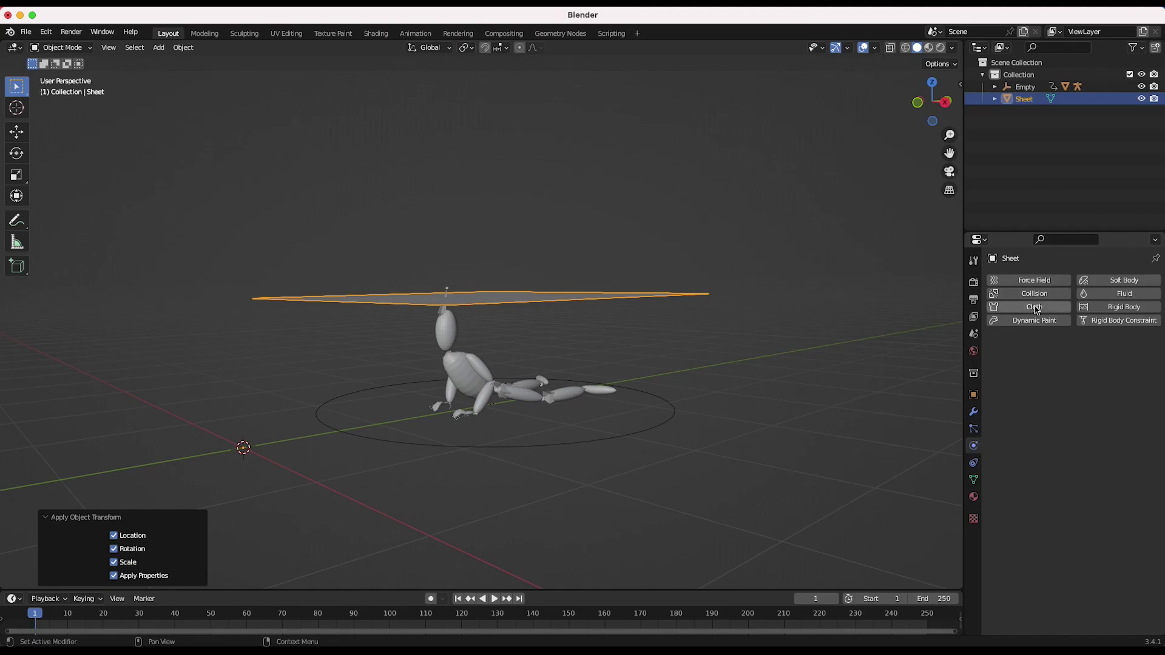
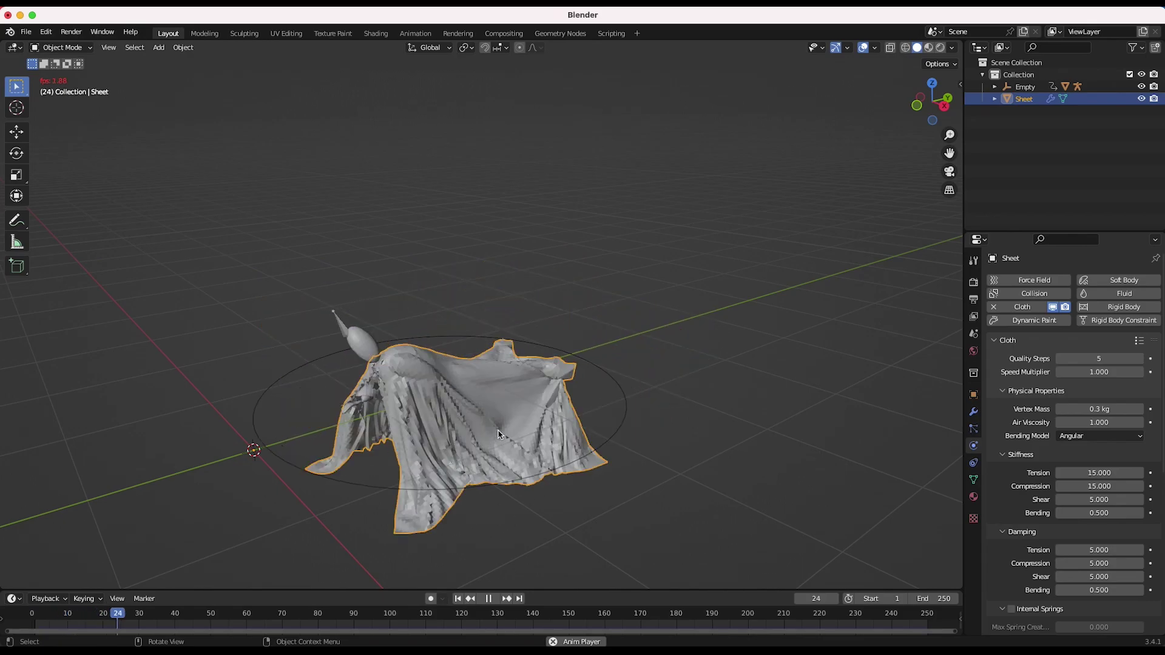
{"action": "key", "text": "space"}
{"action": "middle_click_drag", "start_coordinate": [461, 395], "coordinate": [632, 429]}
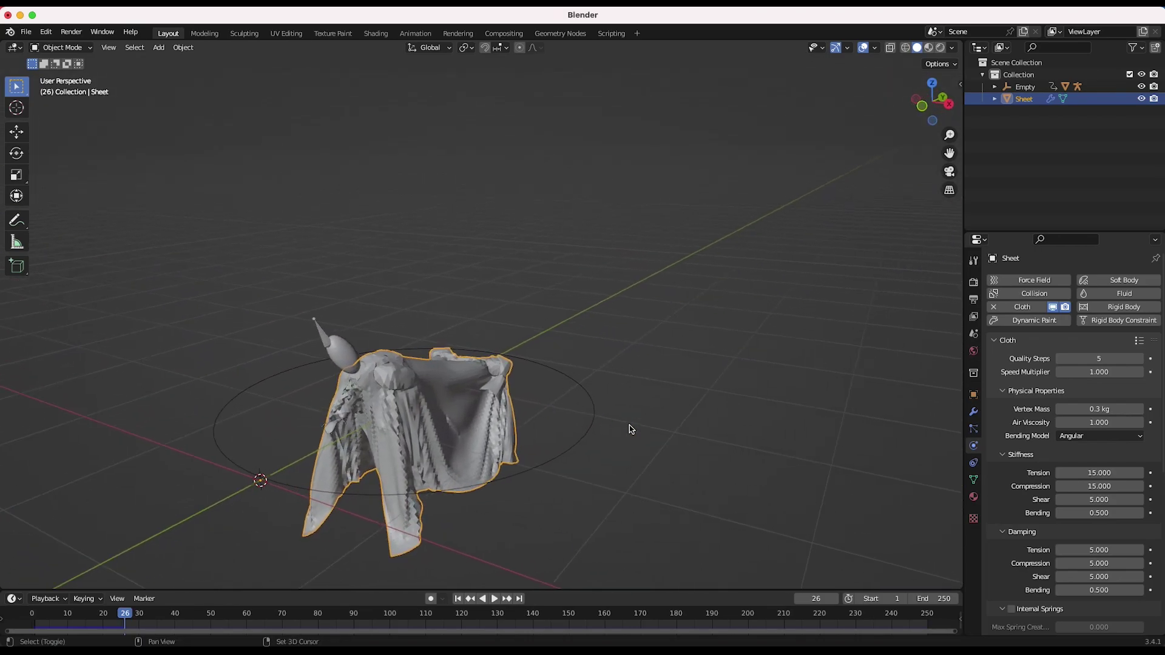
{"action": "scroll", "coordinate": [631, 429], "scroll_direction": "right", "scroll_amount": 5}
{"action": "scroll", "coordinate": [632, 429], "scroll_direction": "right", "scroll_amount": 3, "text": "shift"}
{"action": "scroll", "coordinate": [631, 429], "scroll_direction": "up", "scroll_amount": 3}
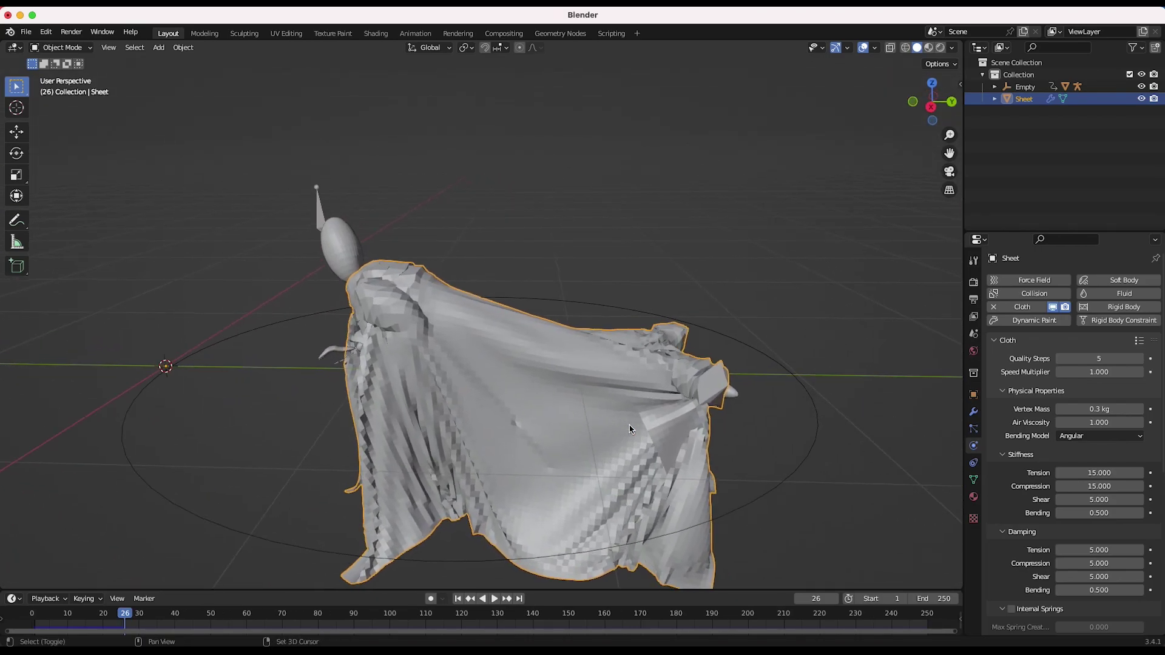
{"action": "middle_click_drag", "start_coordinate": [629, 429], "coordinate": [614, 426]}
{"action": "left_click", "coordinate": [458, 599]}
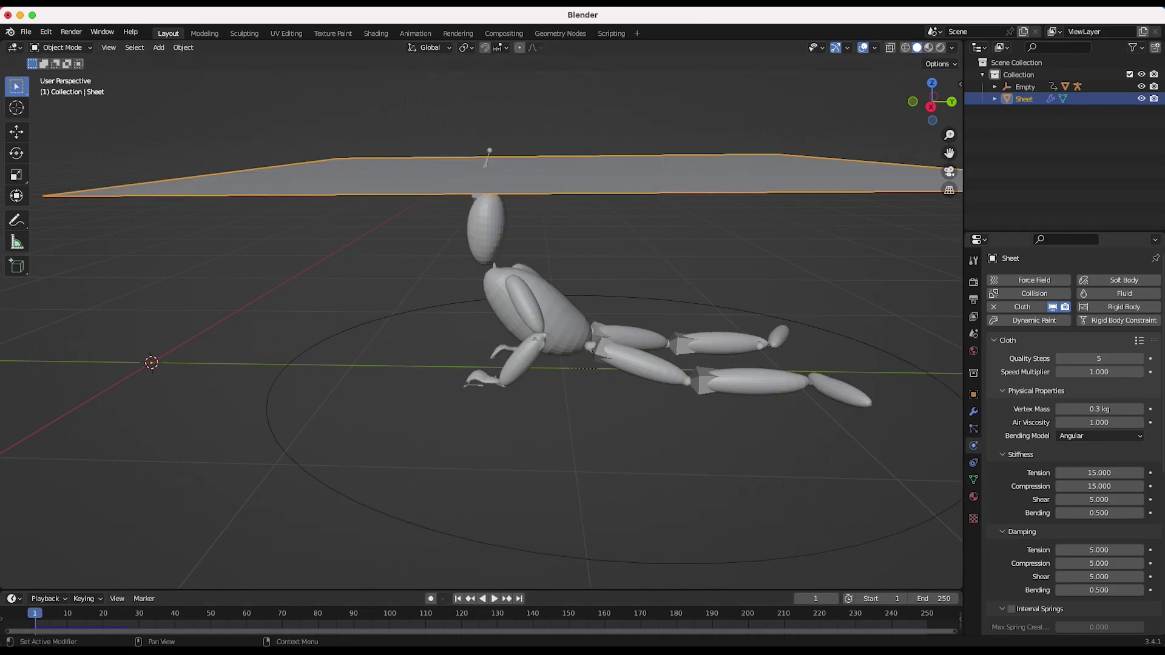
Apply the Cotton cloth preset to the Sheet and set its quality steps to 10
{"action": "left_click", "coordinate": [1139, 342]}
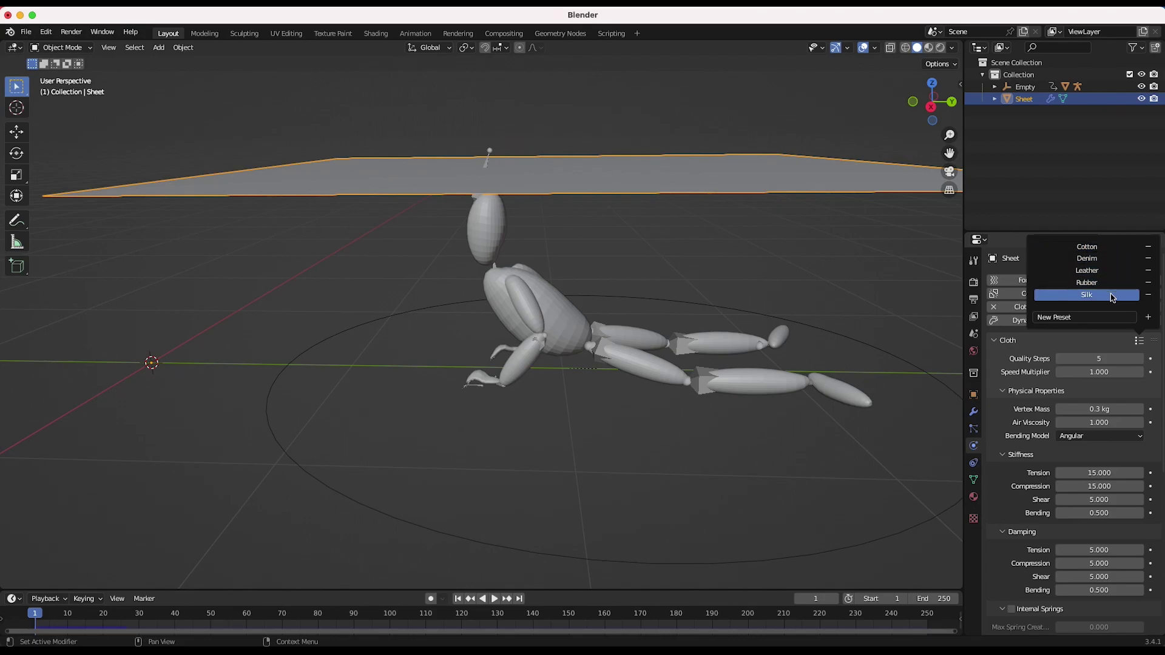
{"action": "left_click", "coordinate": [1114, 250]}
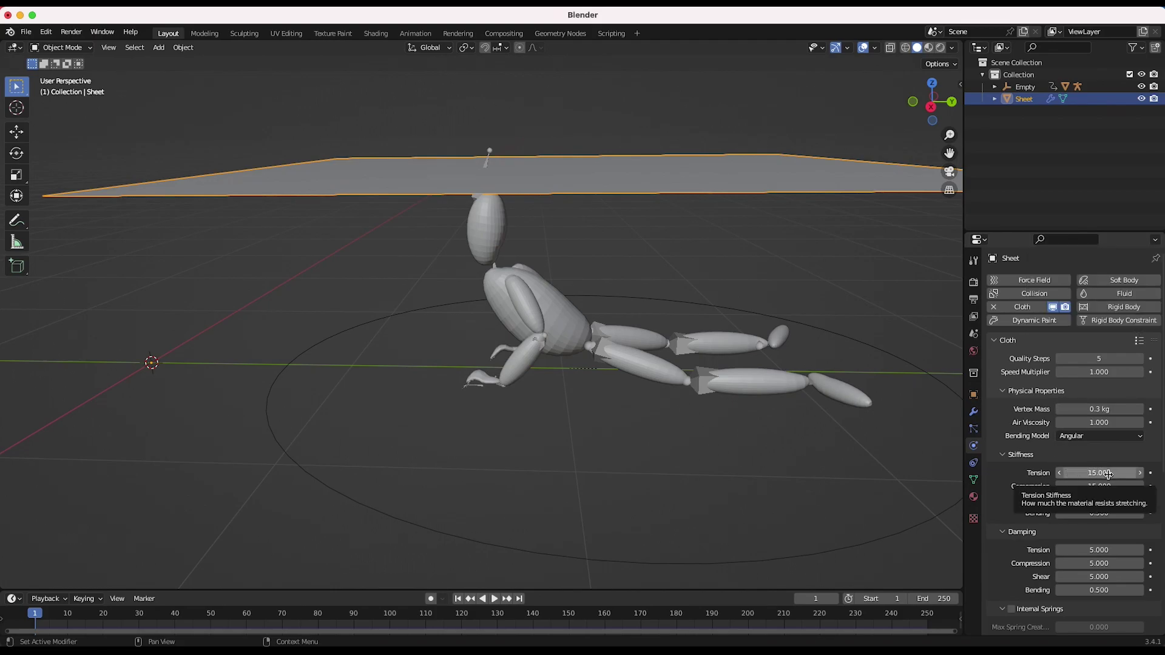
{"action": "left_click", "coordinate": [1139, 341]}
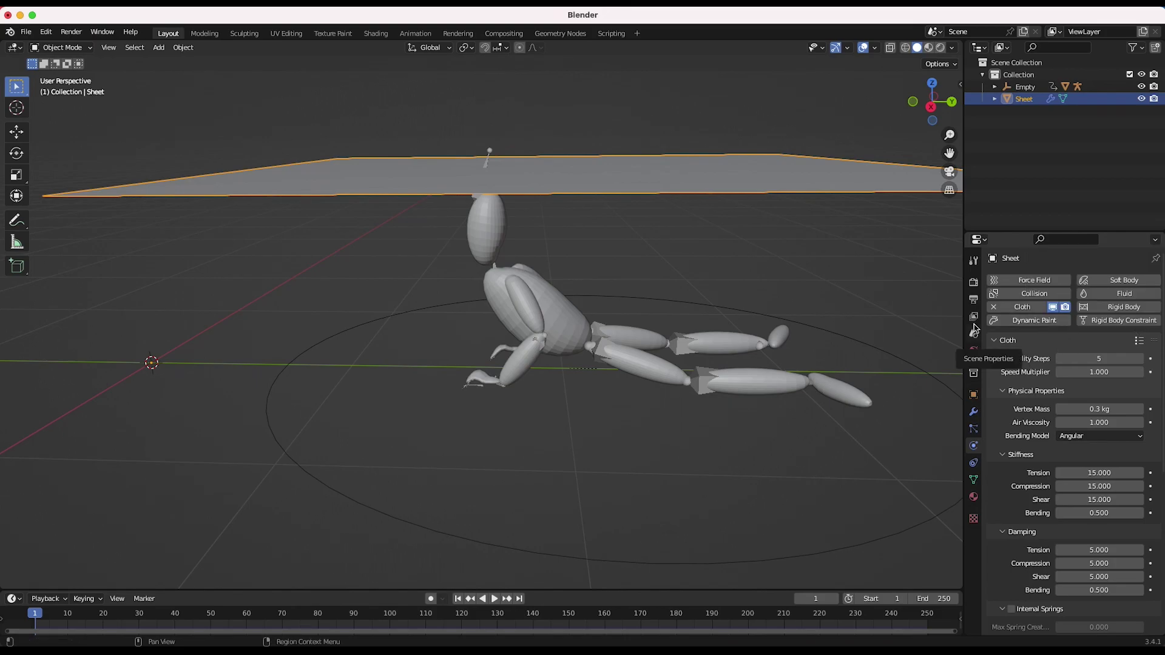
{"action": "left_click", "coordinate": [1106, 360]}
{"action": "type", "text": "10"}
{"action": "key", "text": "Return"}
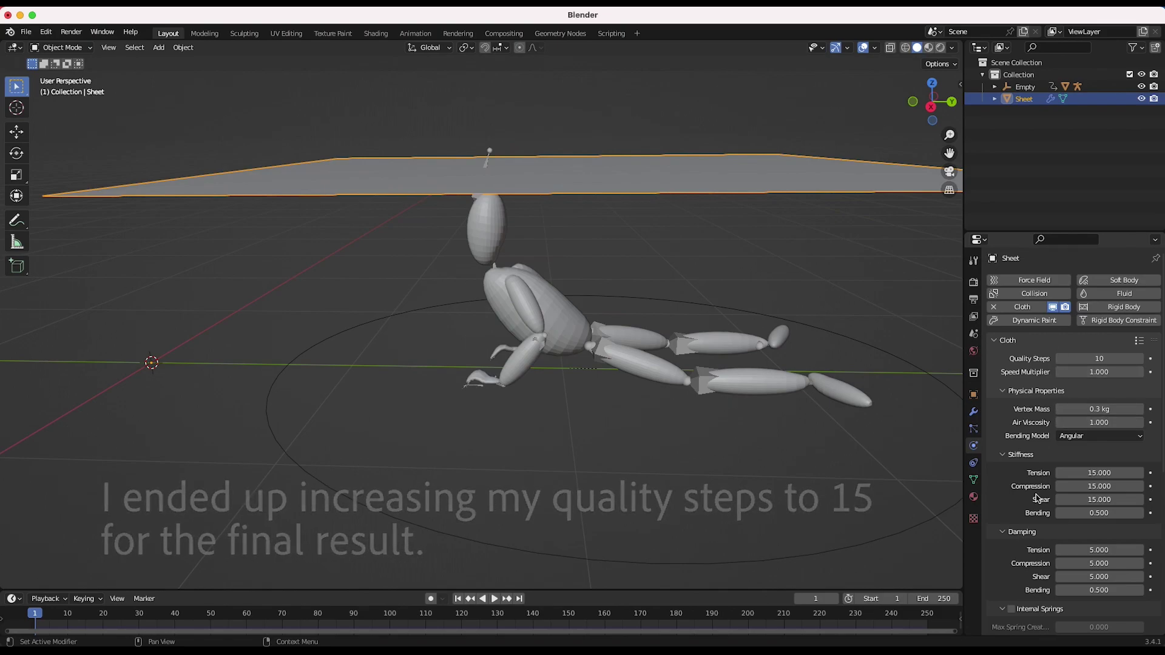
Enable self collisions for the Sheet's cloth and set the collision quality to 4
{"action": "scroll", "coordinate": [1058, 387], "scroll_direction": "down", "scroll_amount": 10}
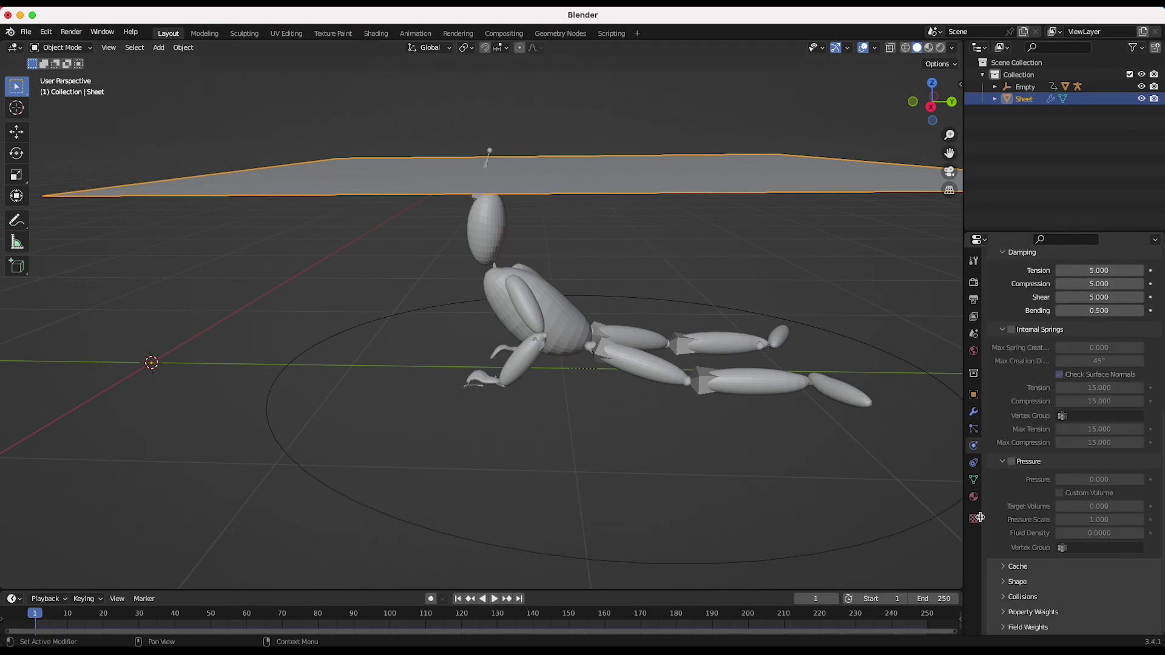
{"action": "left_click", "coordinate": [1004, 597]}
{"action": "scroll", "coordinate": [989, 494], "scroll_direction": "down", "scroll_amount": 6}
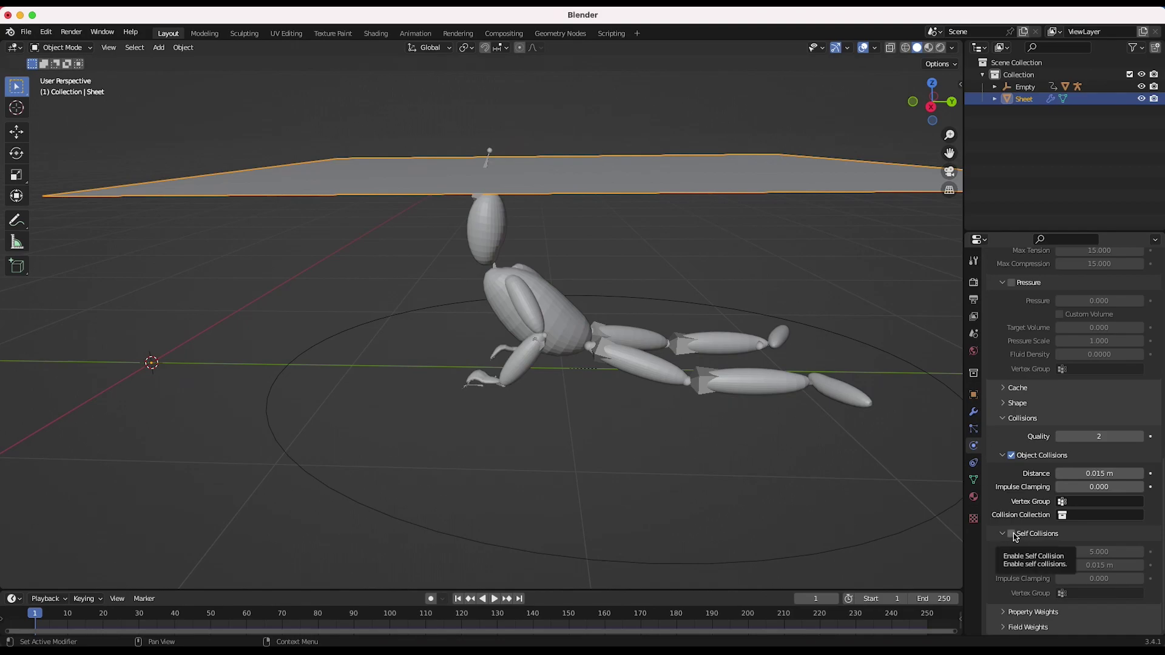
{"action": "scroll", "coordinate": [682, 156], "scroll_direction": "down", "scroll_amount": 3}
{"action": "middle_click_drag", "start_coordinate": [722, 140], "coordinate": [682, 156]}
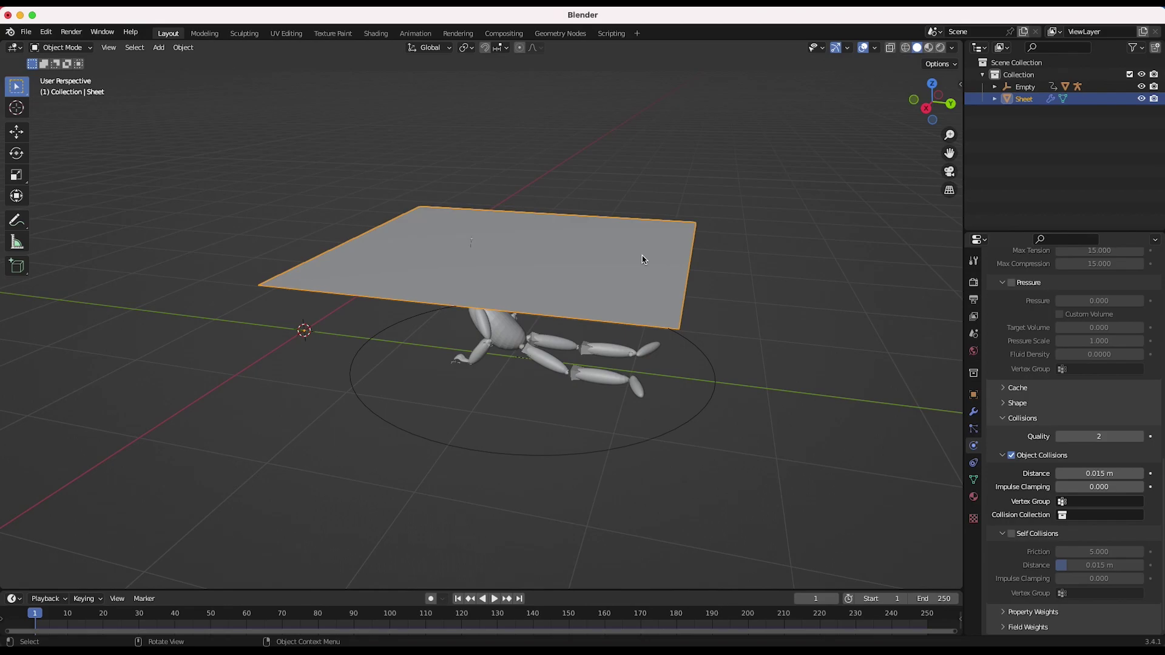
{"action": "left_click", "coordinate": [1011, 534]}
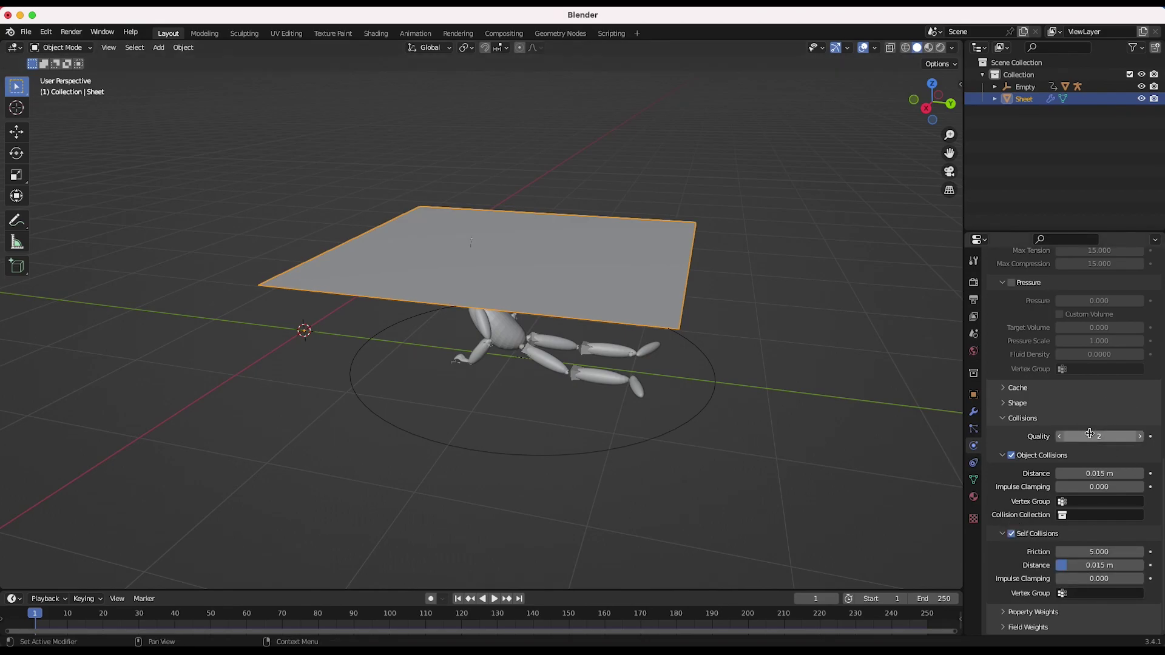
{"action": "left_click_drag", "start_coordinate": [1090, 434], "coordinate": [1121, 447]}
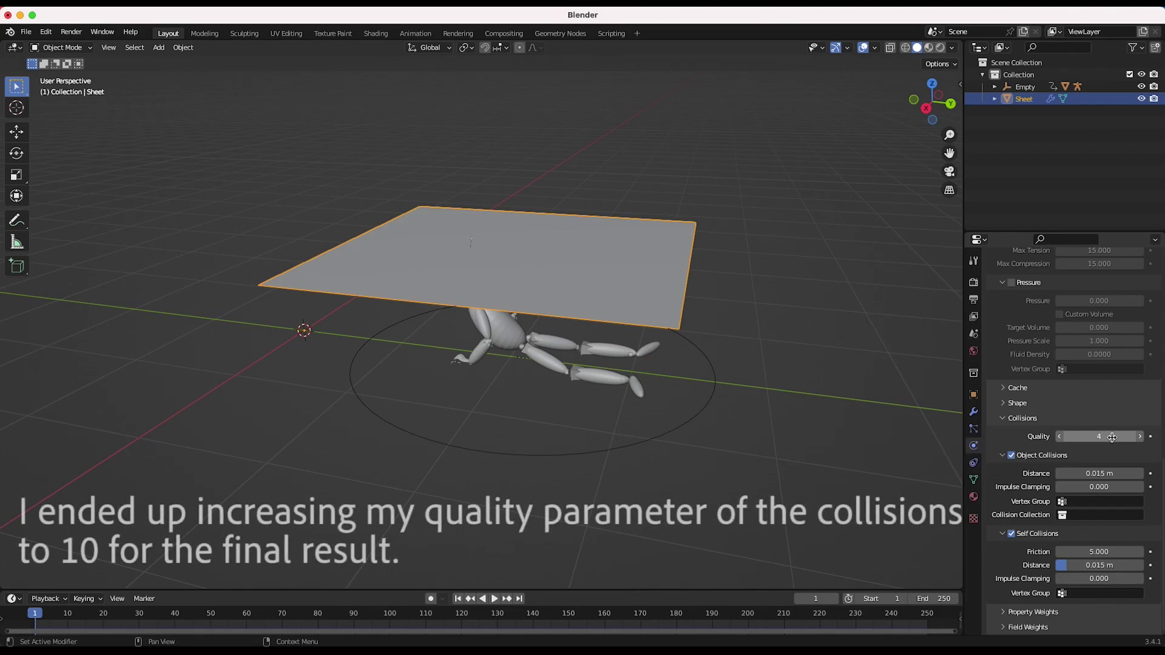
Set the cloth cache's simulation end and the scene's end frame to 150
{"action": "middle_click_drag", "start_coordinate": [549, 312], "coordinate": [679, 235]}
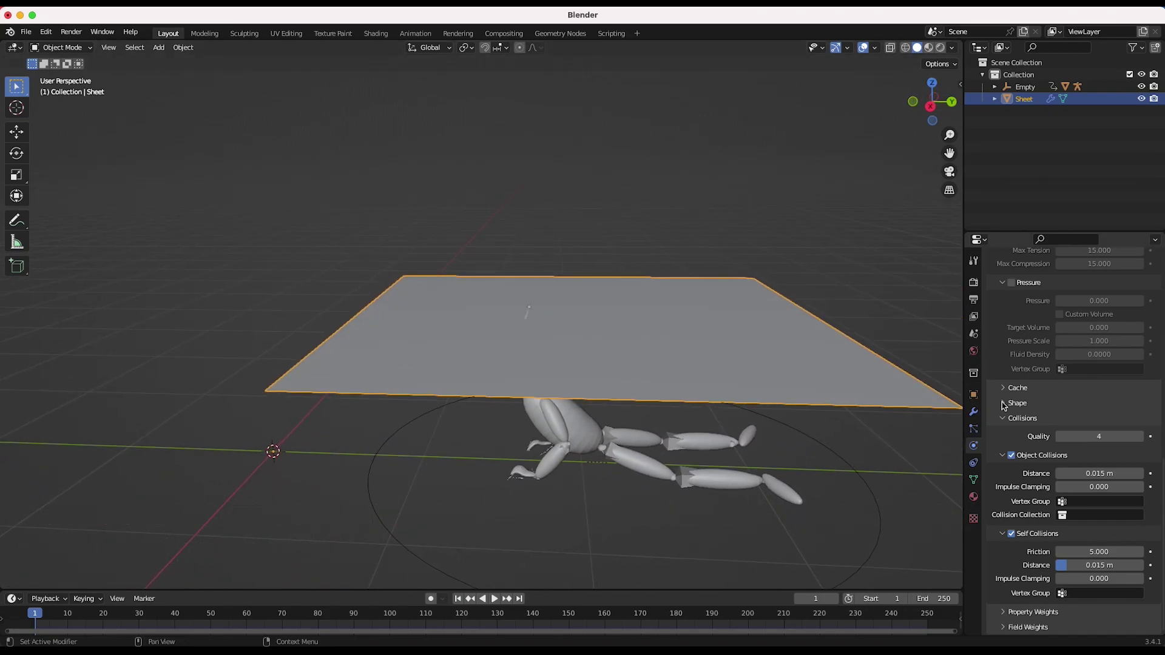
{"action": "middle_click_drag", "start_coordinate": [712, 387], "coordinate": [715, 391]}
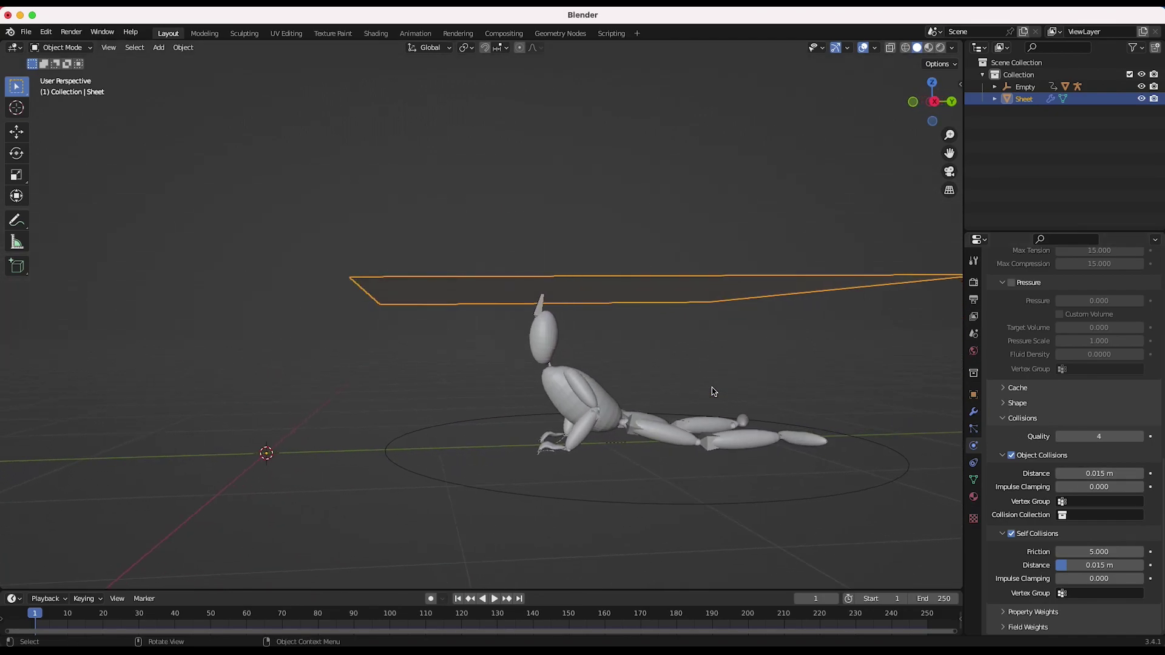
{"action": "left_click", "coordinate": [1102, 387]}
{"action": "left_click", "coordinate": [1103, 445]}
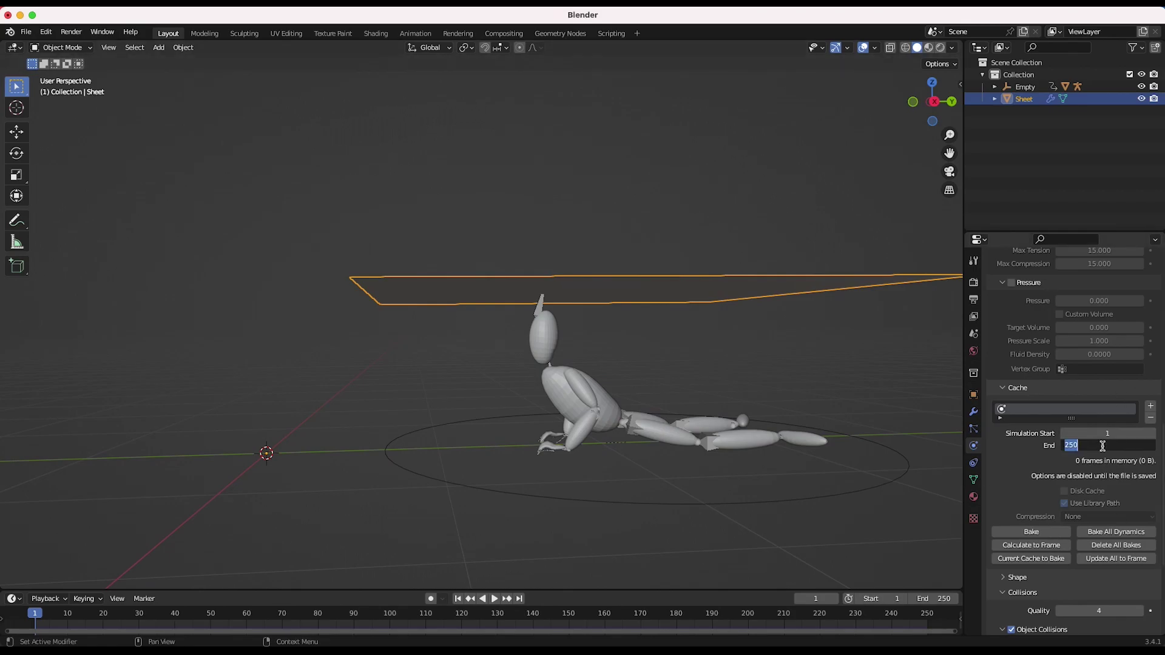
{"action": "type", "text": "150"}
{"action": "key", "text": "Return"}
{"action": "left_click", "coordinate": [931, 599]}
{"action": "type", "text": "1"}
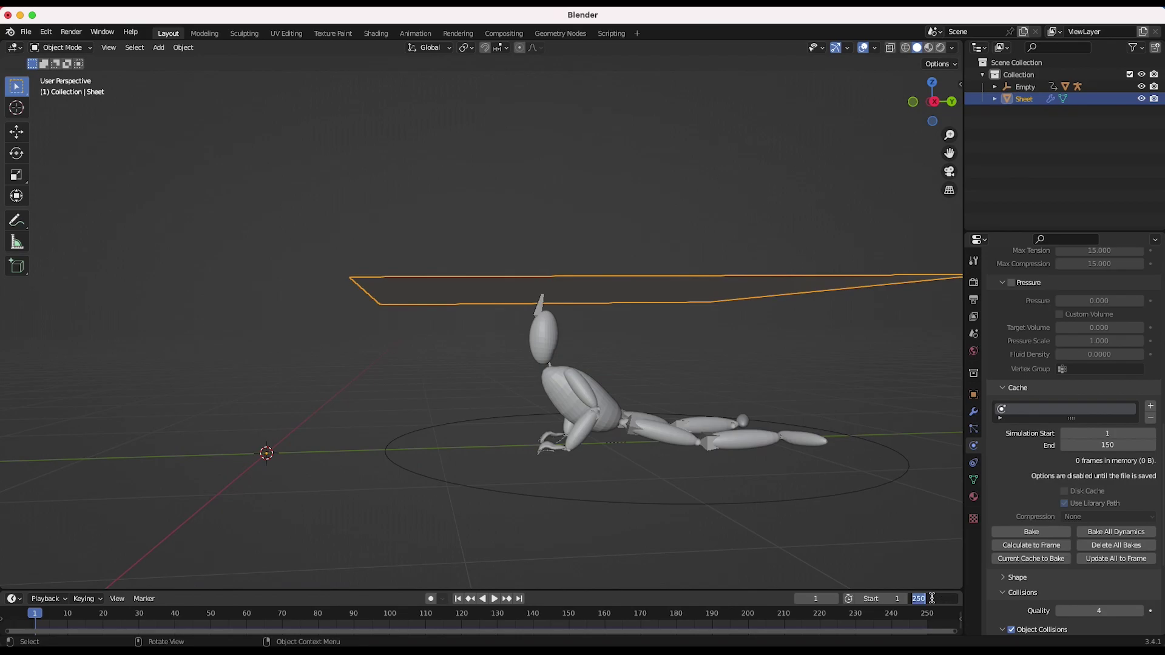
{"action": "key", "text": "Return"}
Save the project as "creepy ghost sheet tutorial.blend"
{"action": "scroll", "coordinate": [1068, 425], "scroll_direction": "up", "scroll_amount": 15}
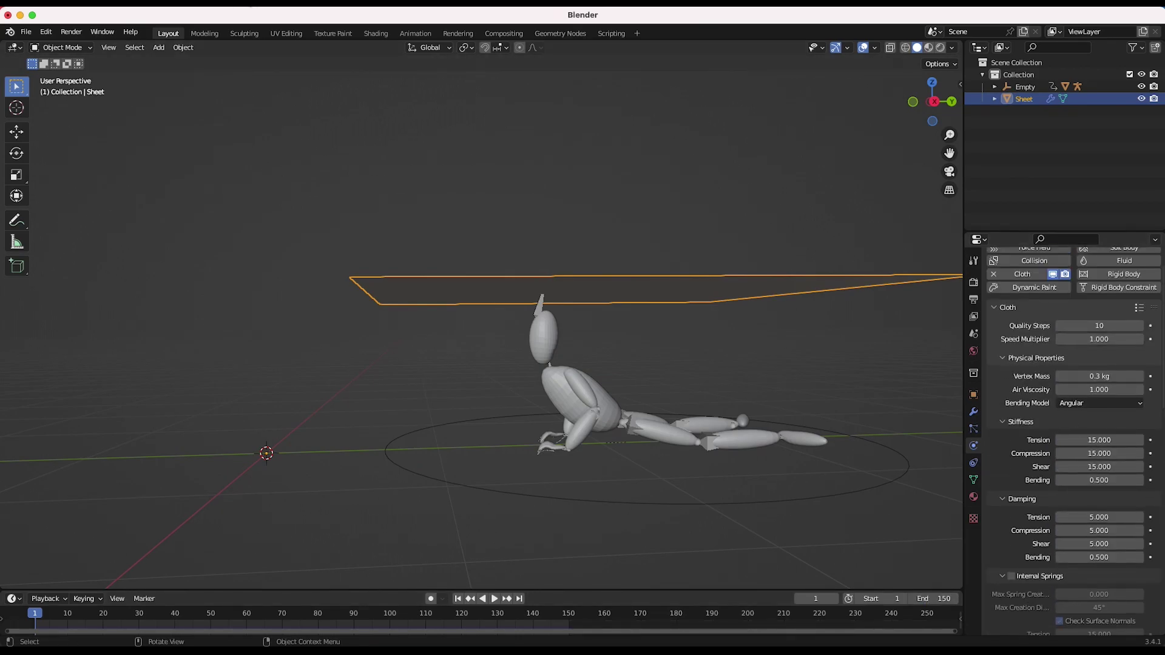
{"action": "left_click", "coordinate": [25, 32]}
{"action": "left_click", "coordinate": [49, 124]}
{"action": "type", "text": "creepy ghost sheet tutorial.blend"}
{"action": "left_click", "coordinate": [965, 456]}
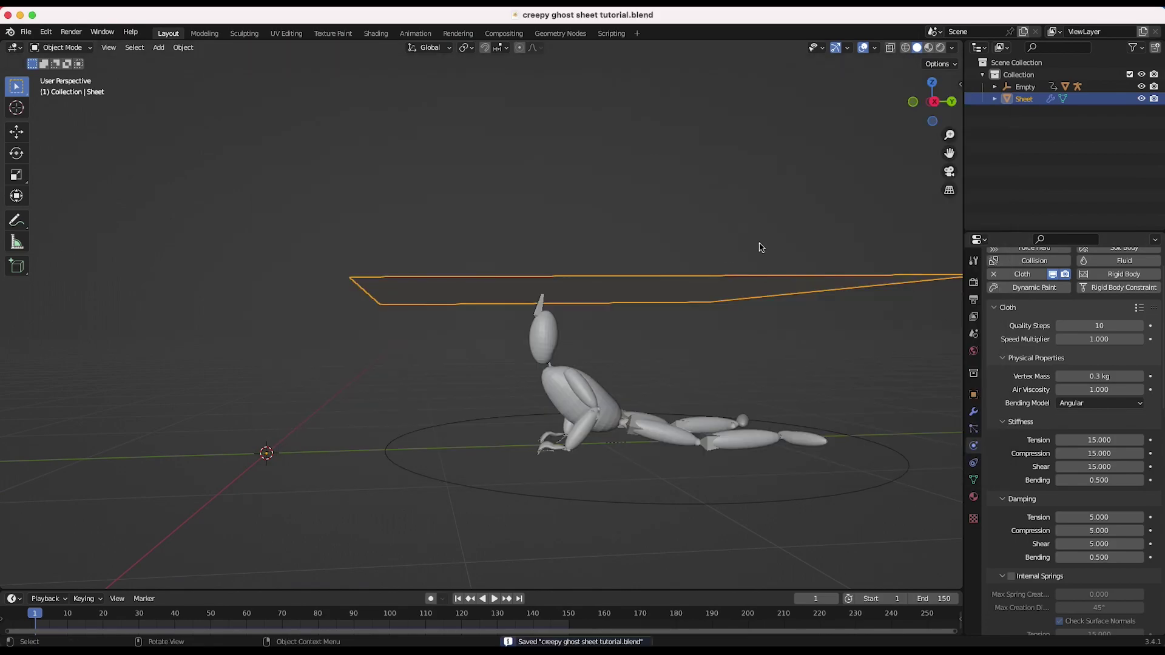
Add a ground plane beneath the character, scaled up by about 3.9 and again by about 1.5, and enable Collision physics on it
{"action": "scroll", "coordinate": [570, 393], "scroll_direction": "down", "scroll_amount": 2}
{"action": "scroll", "coordinate": [570, 393], "scroll_direction": "down", "scroll_amount": 5}
{"action": "scroll", "coordinate": [570, 393], "scroll_direction": "up", "scroll_amount": 6}
{"action": "scroll", "coordinate": [575, 392], "scroll_direction": "down", "scroll_amount": 4}
{"action": "middle_click_drag", "start_coordinate": [575, 392], "coordinate": [877, 400]}
{"action": "middle_click_drag", "start_coordinate": [539, 312], "coordinate": [566, 323]}
{"action": "key", "text": "shift+a"}
{"action": "mouse_move", "coordinate": [545, 320]}
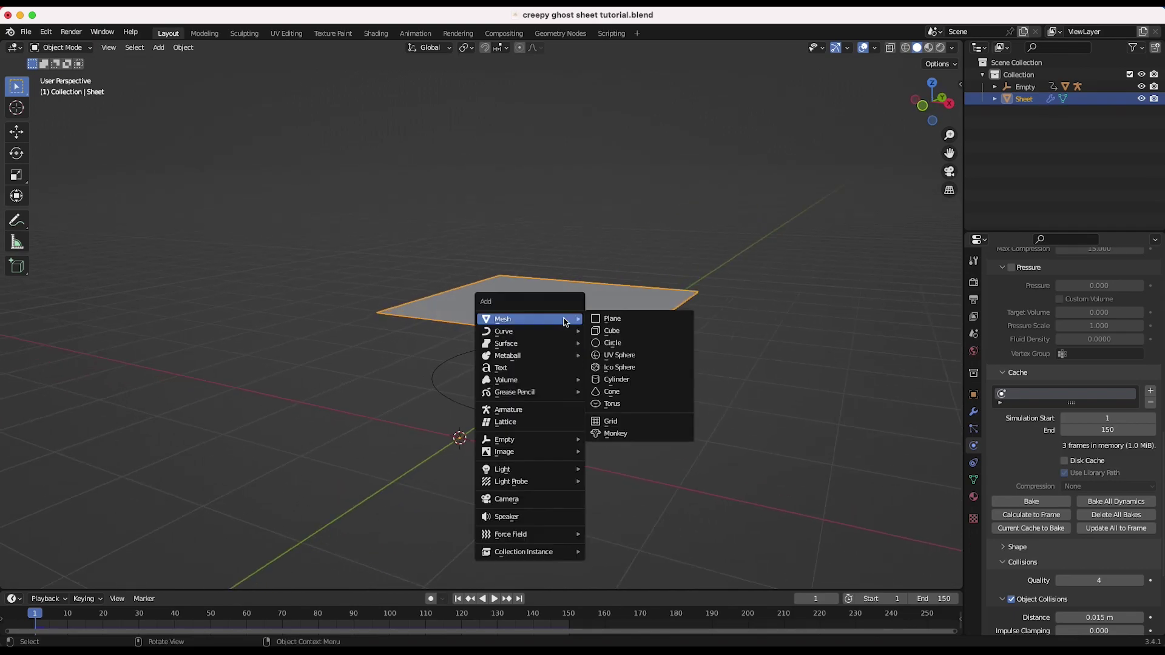
{"action": "left_click", "coordinate": [635, 319]}
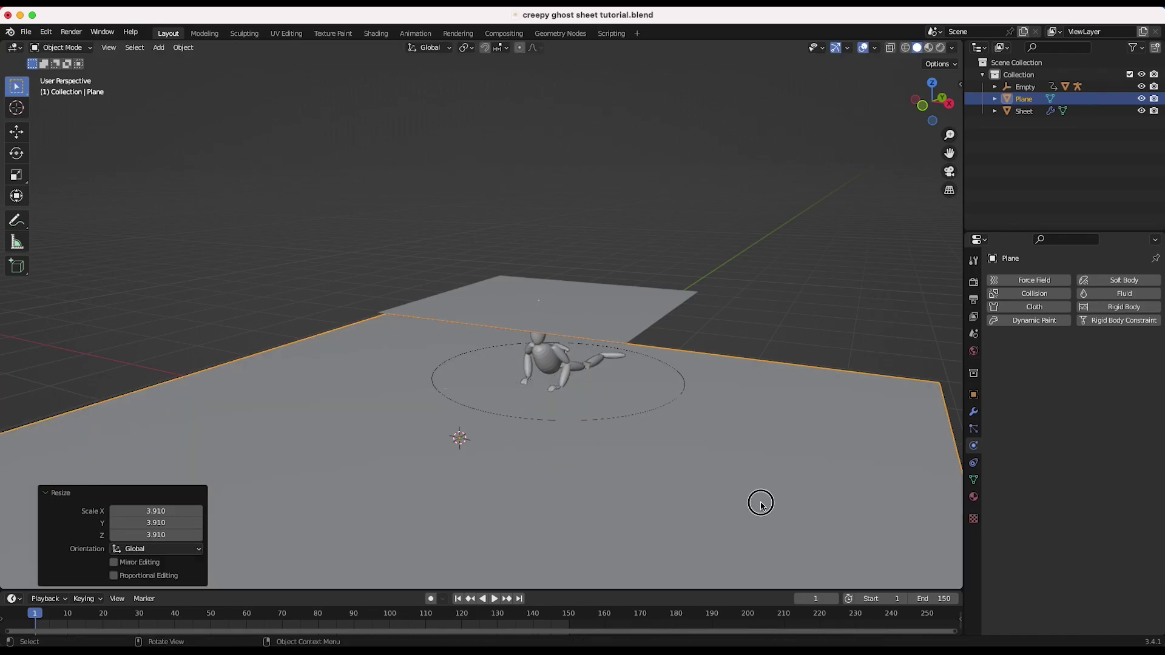
{"action": "middle_click_drag", "start_coordinate": [759, 501], "coordinate": [760, 506]}
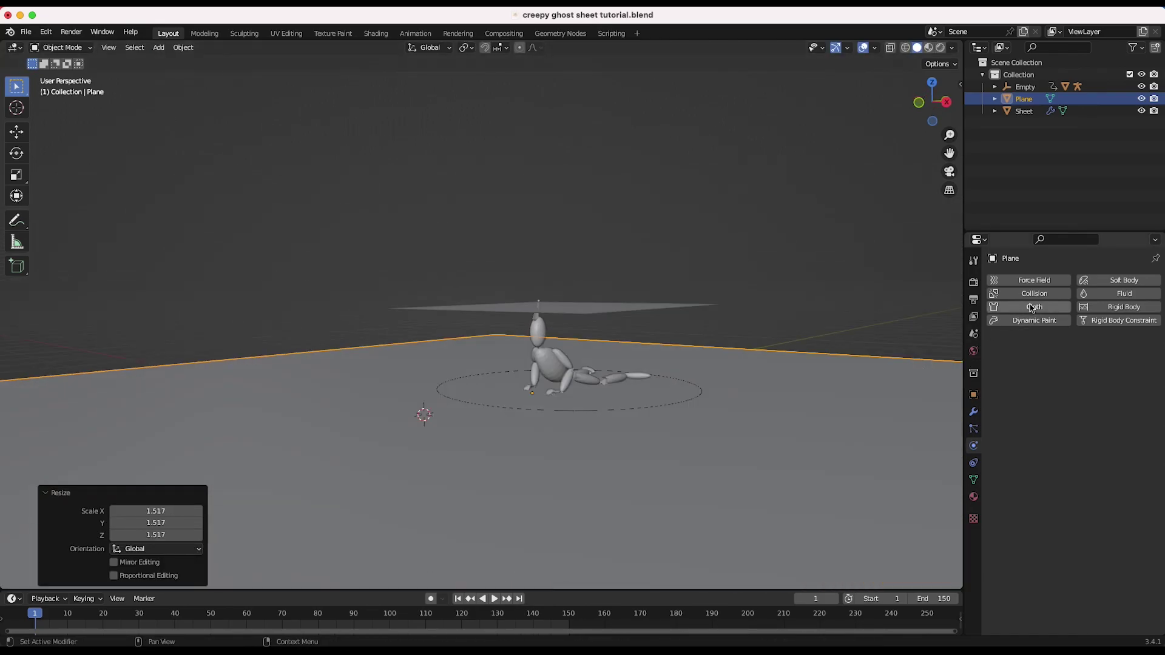
{"action": "left_click", "coordinate": [1034, 294]}
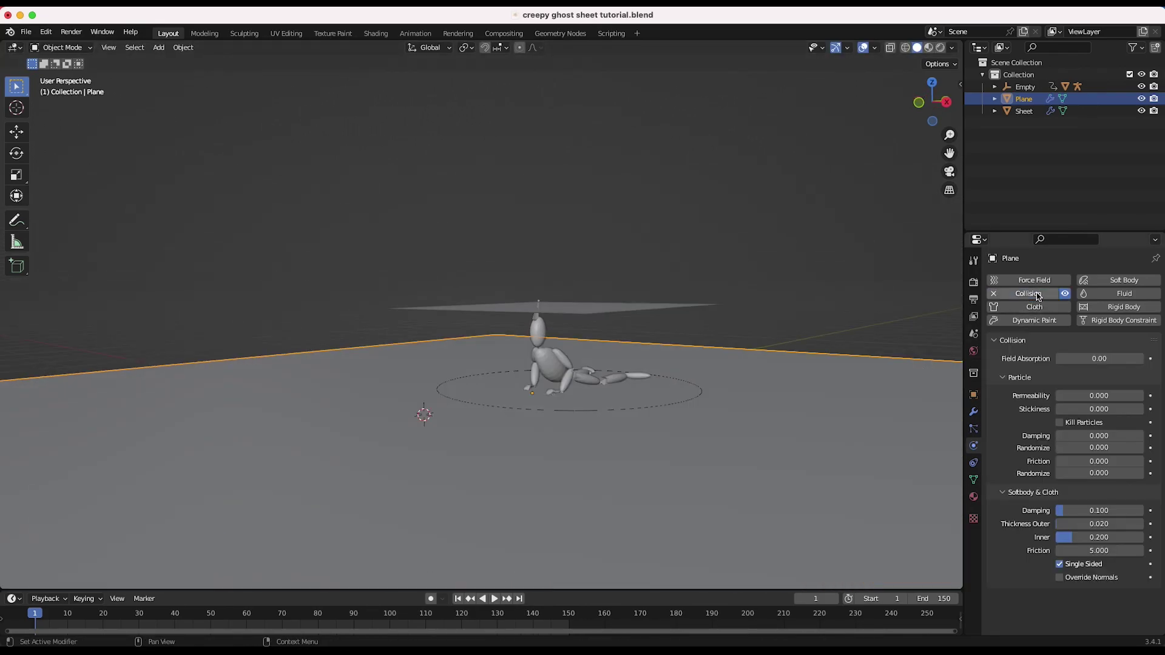
Subdivide the ground plane's mesh with 10 cuts, subdivide it once more, and return to Object Mode
{"action": "left_click", "coordinate": [54, 47]}
{"action": "left_click", "coordinate": [53, 74]}
{"action": "middle_click_drag", "start_coordinate": [148, 107], "coordinate": [398, 403]}
{"action": "scroll", "coordinate": [399, 403], "scroll_direction": "down", "scroll_amount": 3}
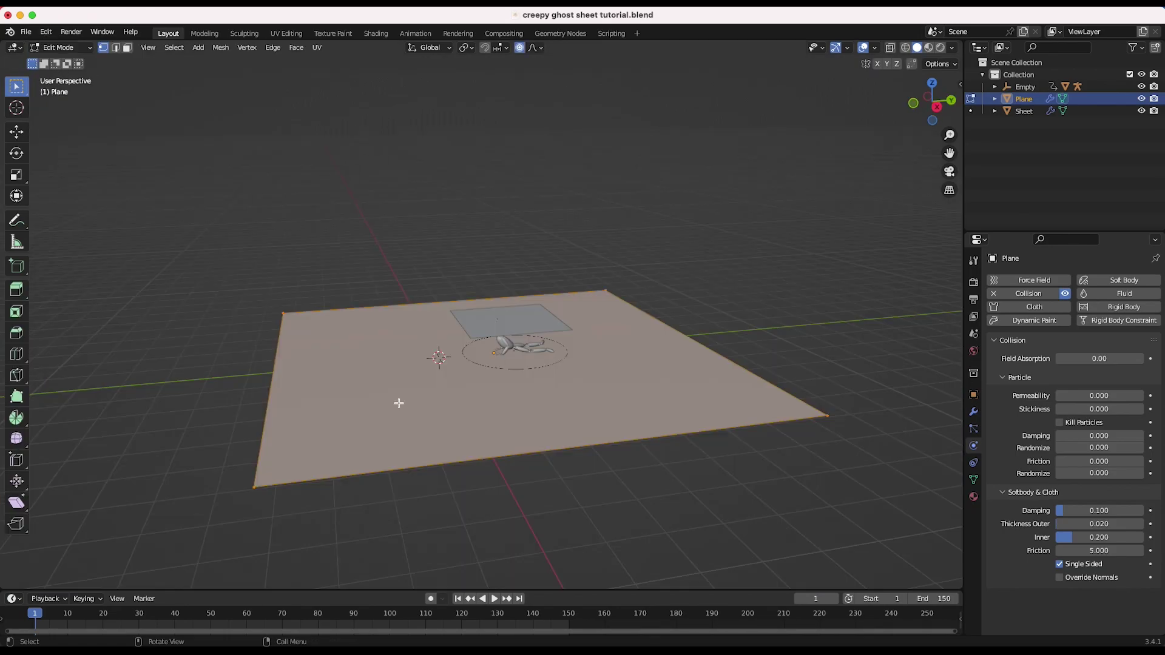
{"action": "left_click", "coordinate": [272, 48]}
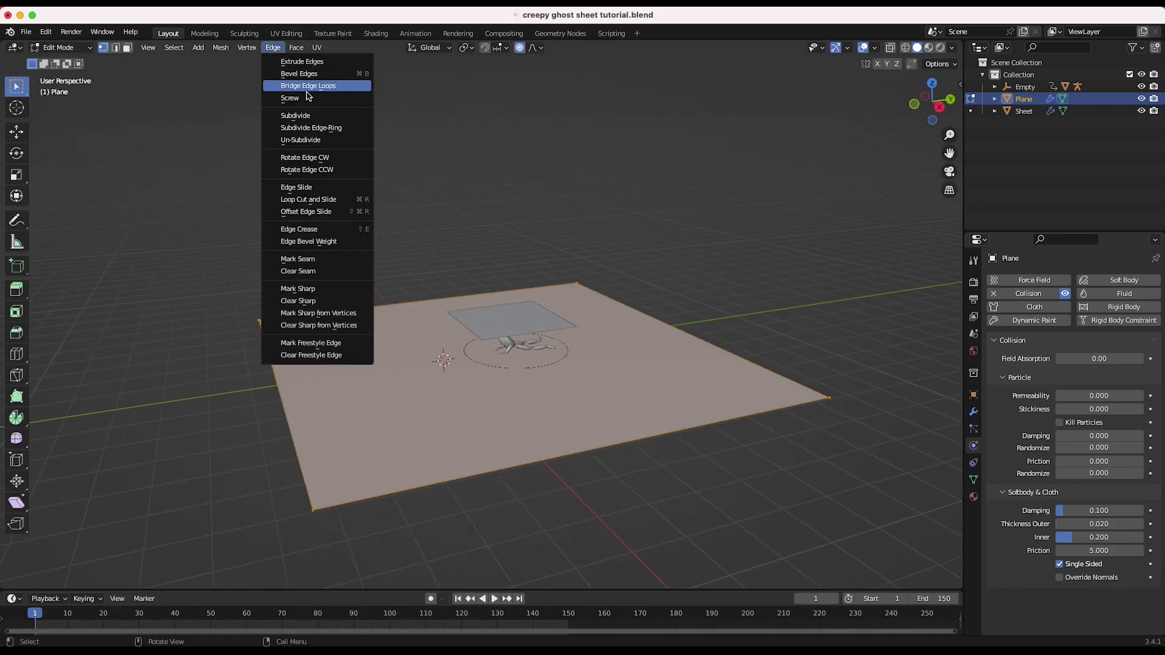
{"action": "left_click", "coordinate": [298, 115]}
{"action": "left_click_drag", "start_coordinate": [132, 494], "coordinate": [194, 493]}
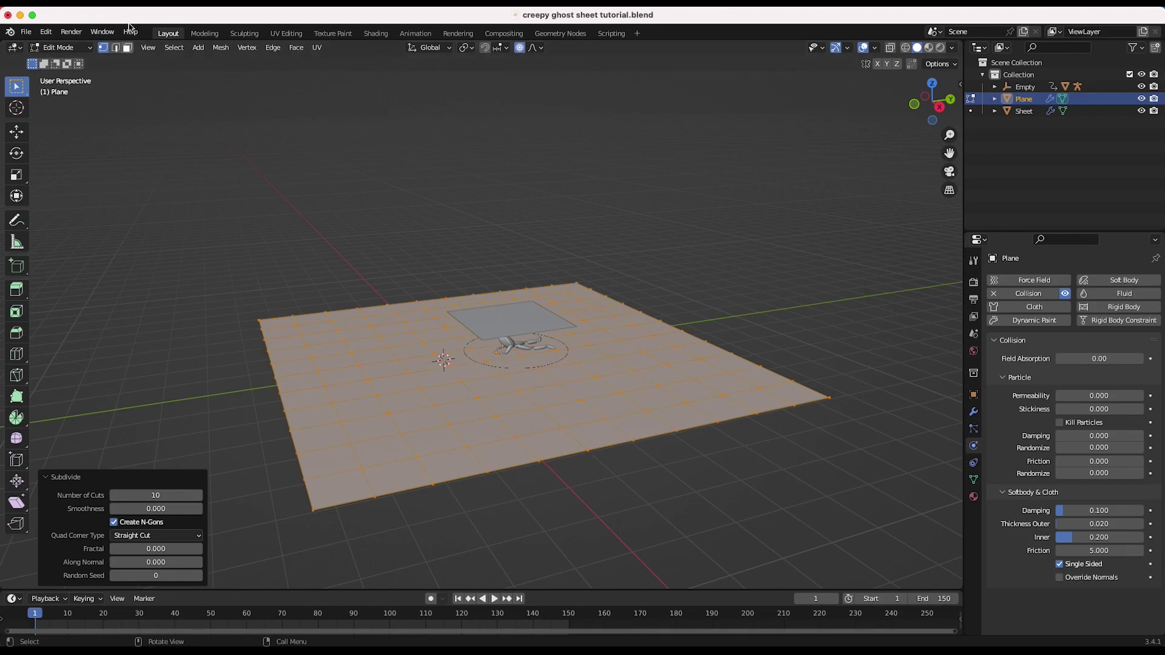
{"action": "left_click", "coordinate": [273, 49]}
{"action": "left_click", "coordinate": [296, 116]}
{"action": "key", "text": "Tab"}
Select the Sheet and bake all dynamics from its cloth cache settings
{"action": "scroll", "coordinate": [661, 363], "scroll_direction": "up", "scroll_amount": 3}
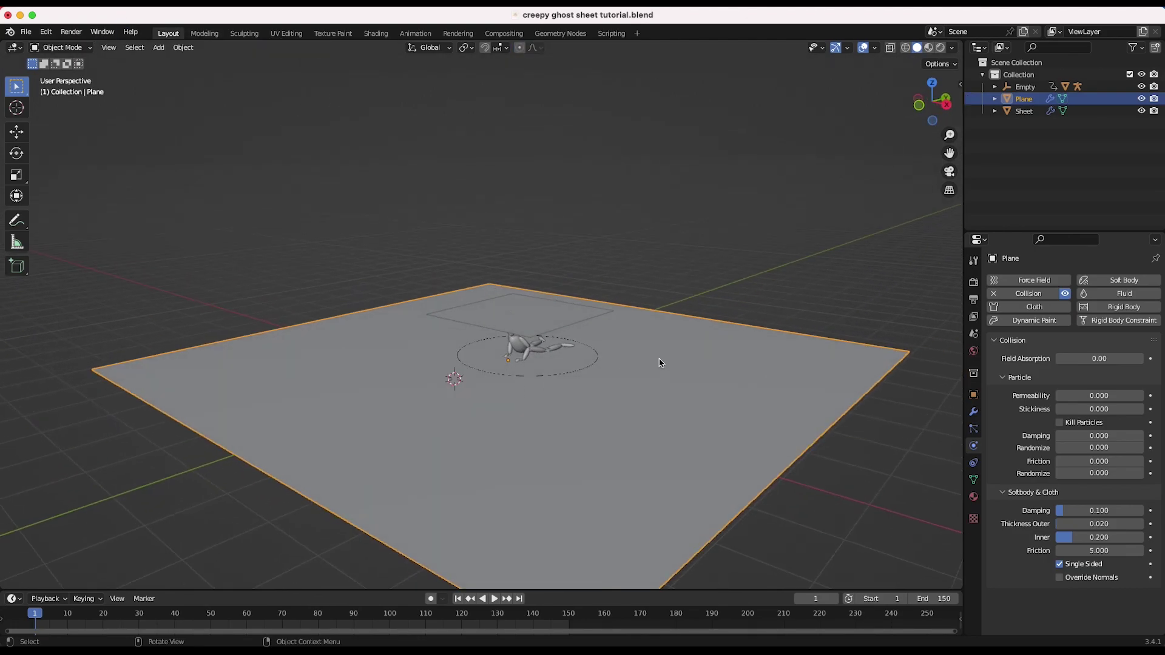
{"action": "scroll", "coordinate": [662, 363], "scroll_direction": "up", "scroll_amount": 1}
{"action": "left_click", "coordinate": [537, 307]}
{"action": "scroll", "coordinate": [681, 362], "scroll_direction": "right", "scroll_amount": 3}
{"action": "scroll", "coordinate": [682, 362], "scroll_direction": "up", "scroll_amount": 2}
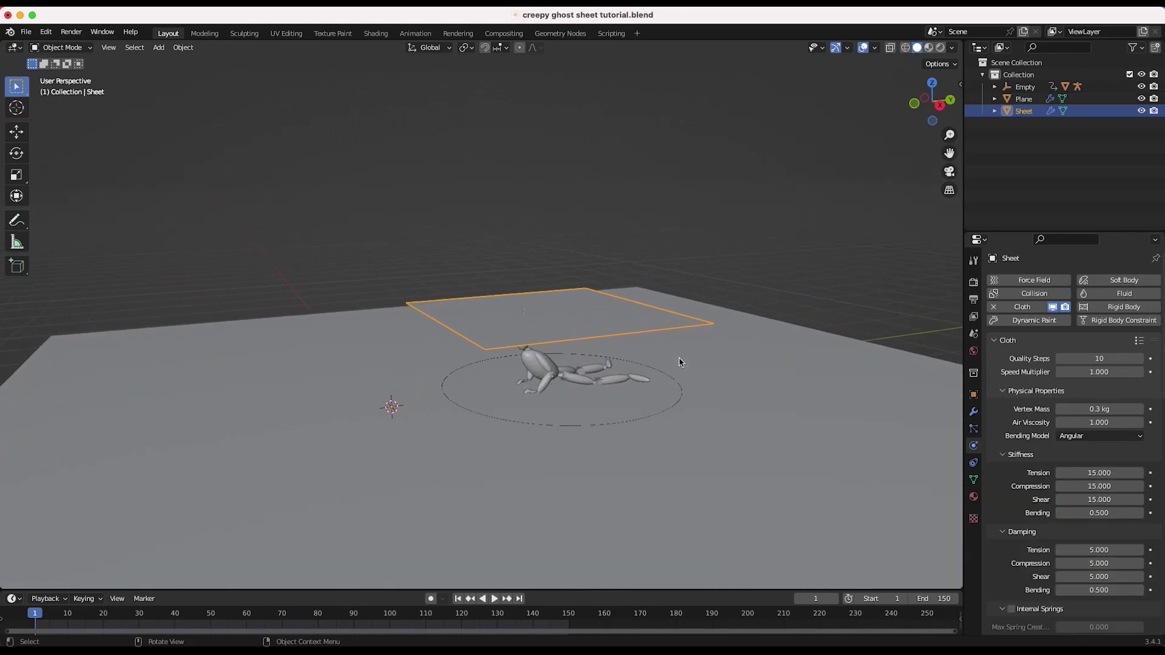
{"action": "scroll", "coordinate": [1042, 514], "scroll_direction": "down", "scroll_amount": 10}
{"action": "scroll", "coordinate": [1043, 514], "scroll_direction": "down", "scroll_amount": 1}
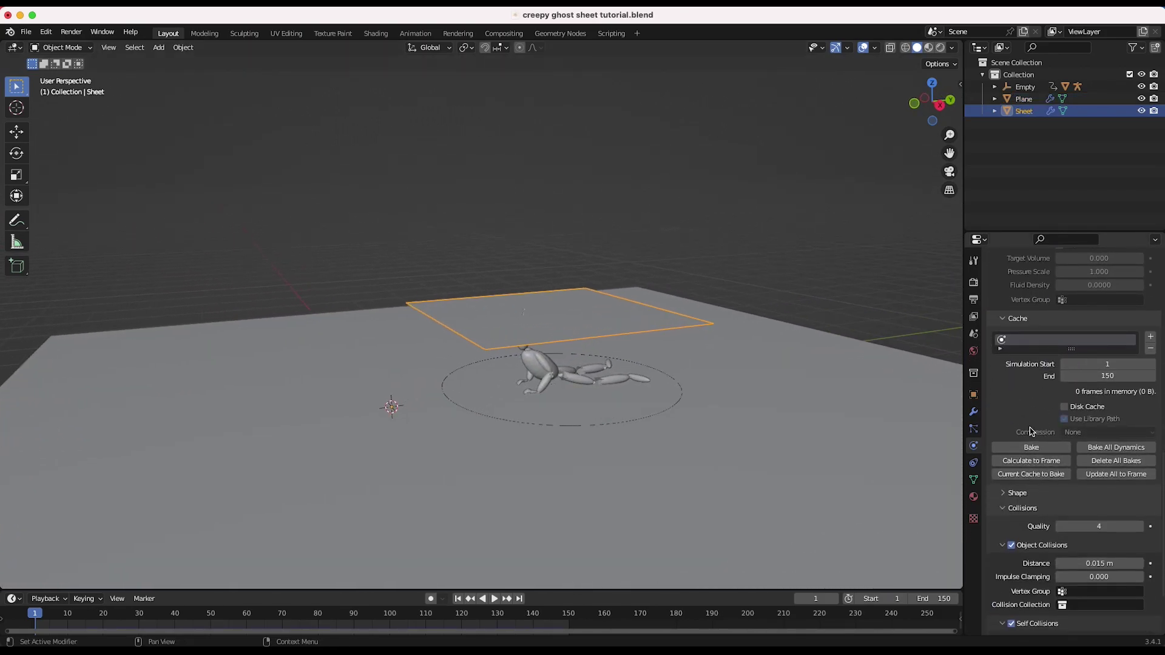
{"action": "left_click", "coordinate": [1108, 448]}
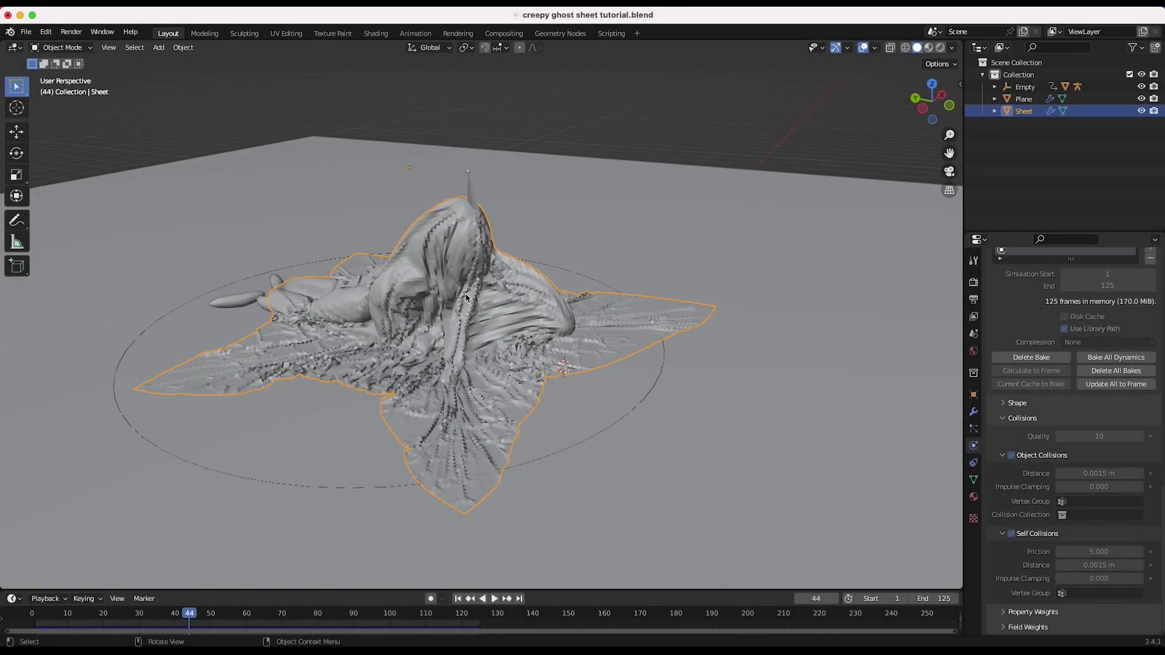
Examine the baked sheet's drape over the character from several angles at frame 44 and on through frame 92
{"action": "mouse_move", "coordinate": [466, 298]}
{"action": "middle_mouse_down"}
{"action": "mouse_move", "coordinate": [564, 298]}
{"action": "mouse_move", "coordinate": [562, 286]}
{"action": "mouse_move", "coordinate": [485, 270]}
{"action": "mouse_move", "coordinate": [466, 298]}
{"action": "middle_mouse_up"}
{"action": "middle_click_drag", "start_coordinate": [515, 263], "coordinate": [551, 246]}
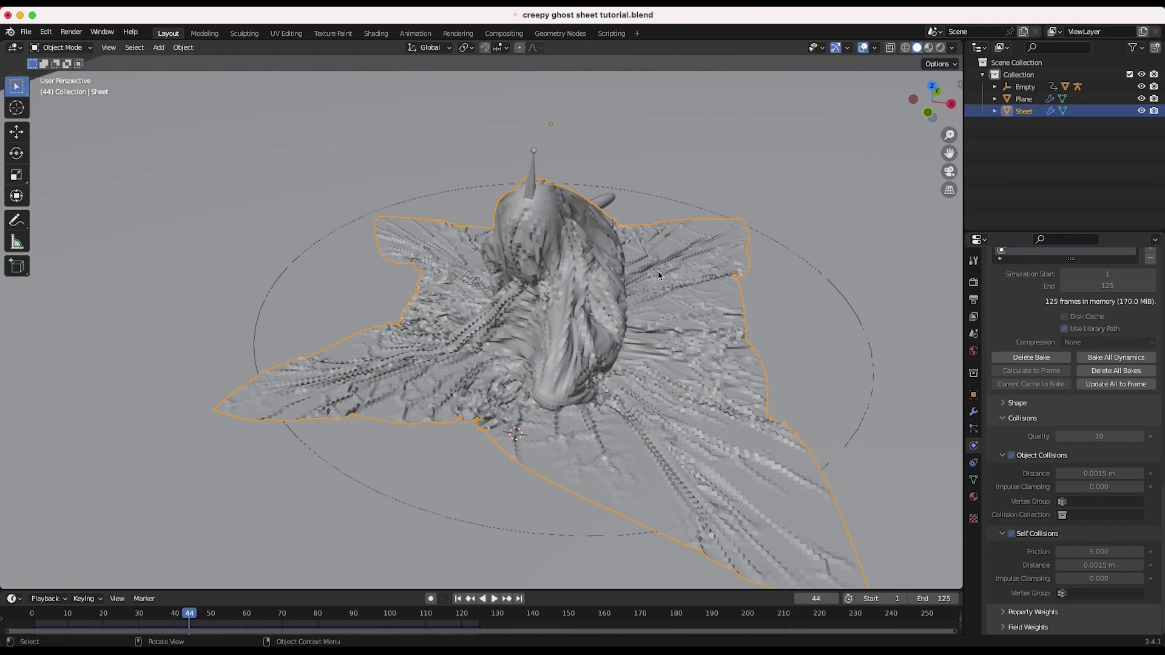
{"action": "middle_click_drag", "start_coordinate": [660, 276], "coordinate": [390, 316]}
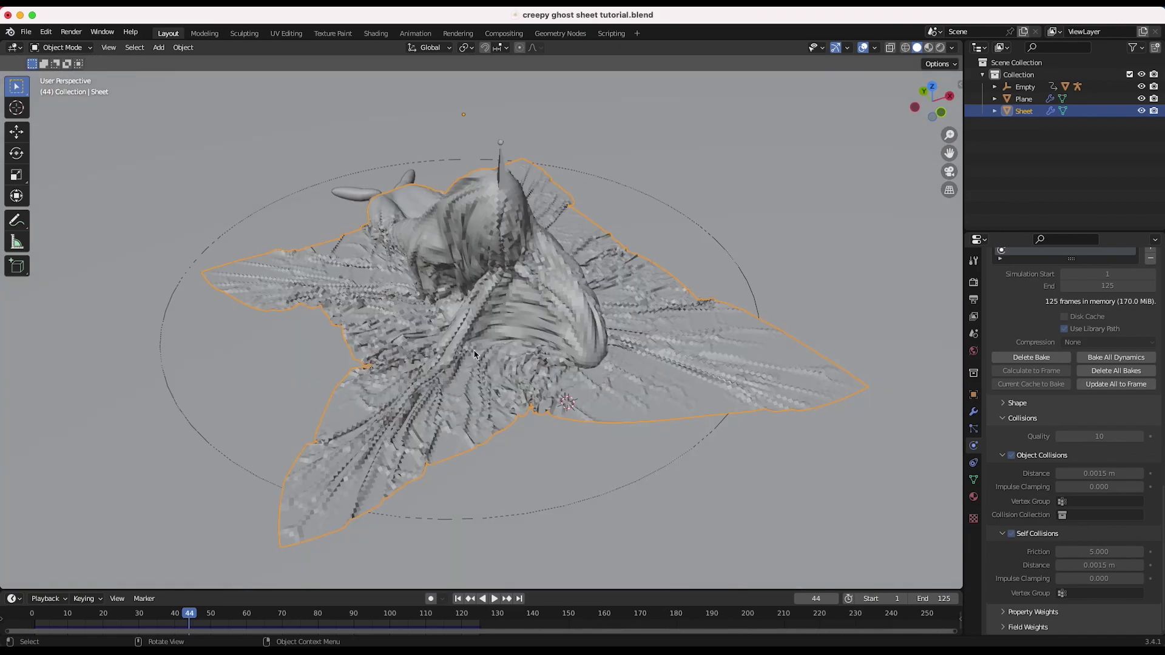
{"action": "middle_click_drag", "start_coordinate": [475, 354], "coordinate": [485, 241]}
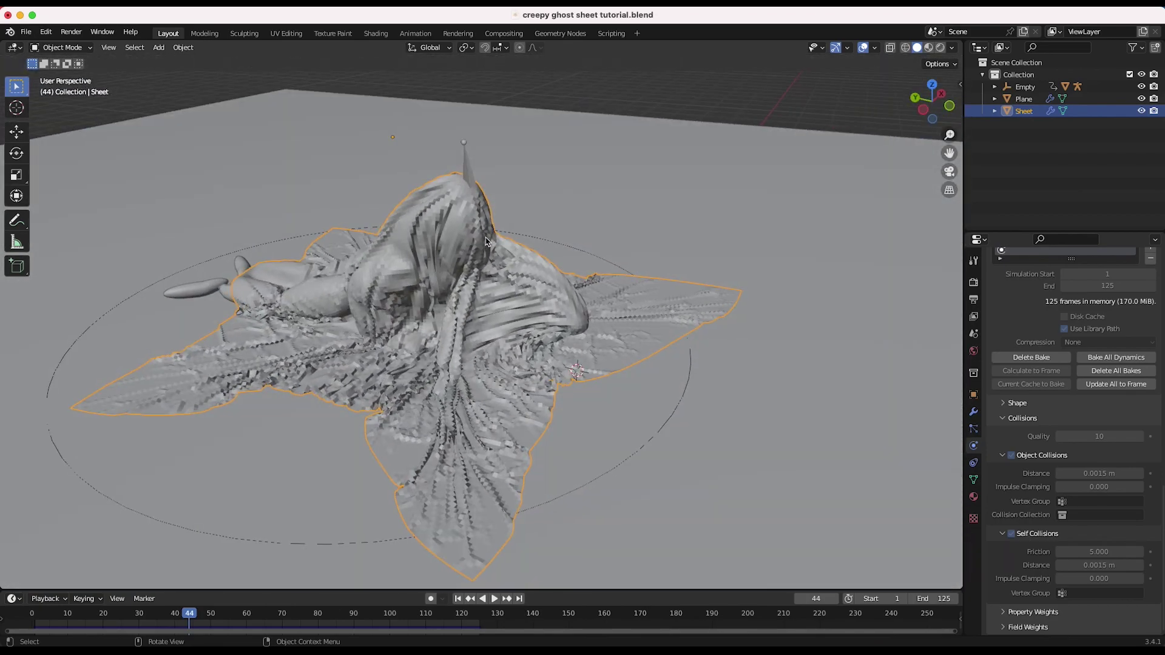
{"action": "left_click_drag", "start_coordinate": [81, 613], "coordinate": [205, 612]}
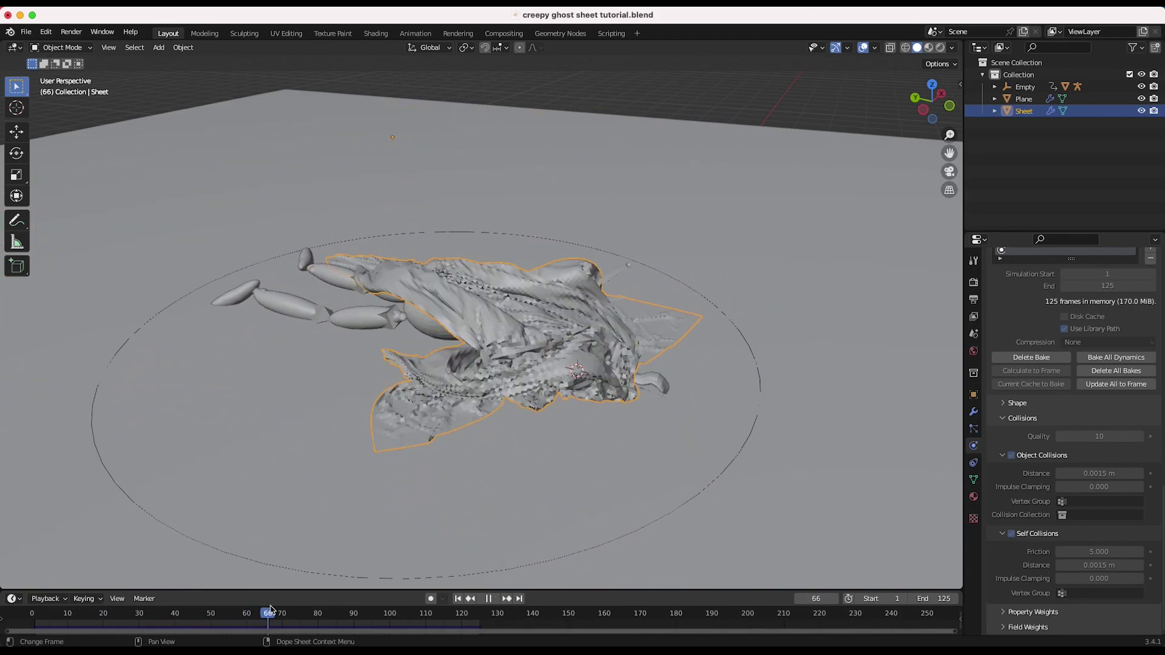
{"action": "key", "text": "space"}
{"action": "middle_click_drag", "start_coordinate": [597, 358], "coordinate": [567, 310]}
{"action": "mouse_move", "coordinate": [345, 613]}
{"action": "left_mouse_down"}
{"action": "mouse_move", "coordinate": [389, 614]}
{"action": "mouse_move", "coordinate": [361, 616]}
{"action": "left_mouse_up"}
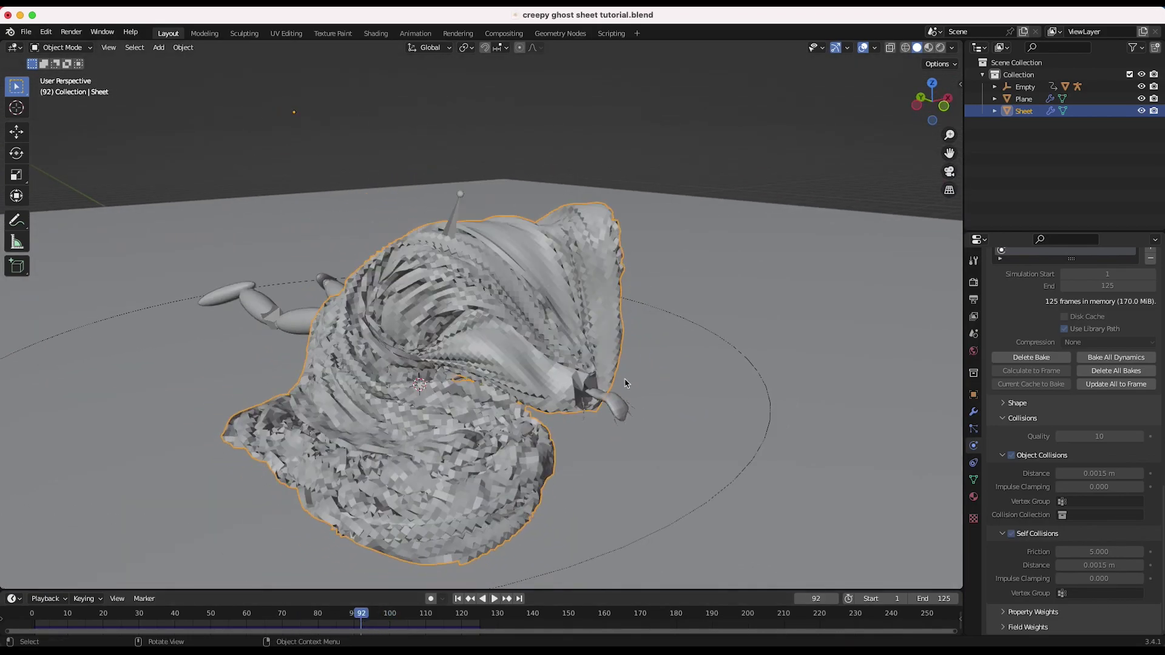
Select the character mesh and play the baked simulation from frame 29 to check how the sheet follows the crawl
{"action": "left_click", "coordinate": [610, 402]}
{"action": "middle_click_drag", "start_coordinate": [656, 385], "coordinate": [579, 373]}
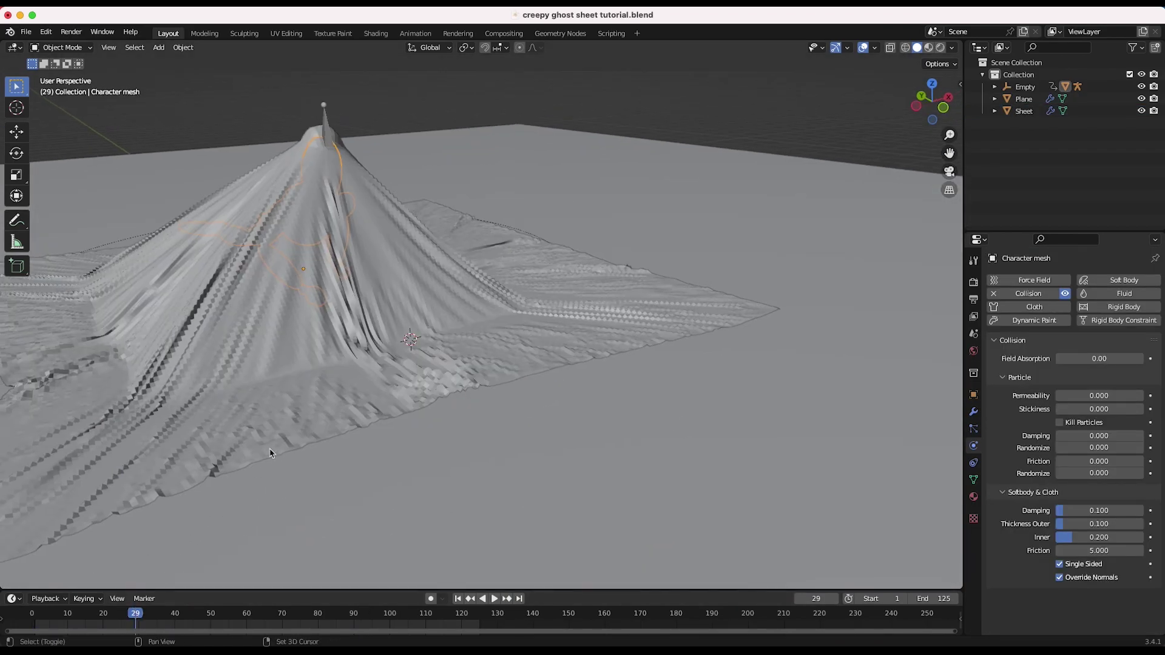
{"action": "middle_click_drag", "start_coordinate": [271, 452], "coordinate": [461, 474], "text": "shift"}
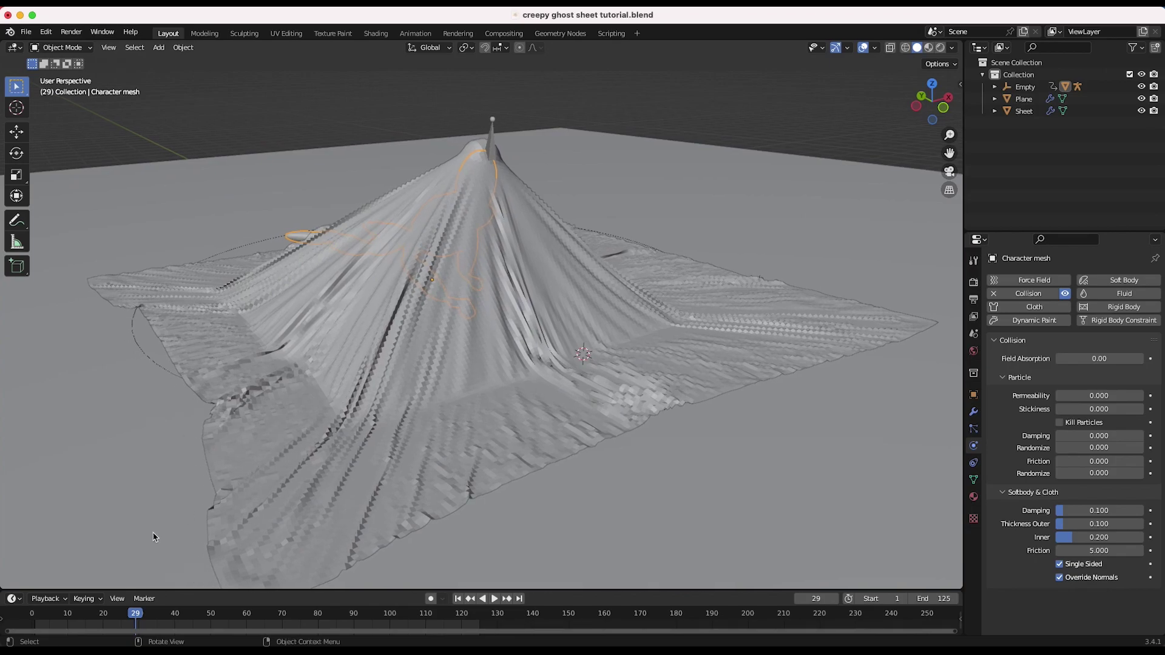
{"action": "key", "text": "space"}
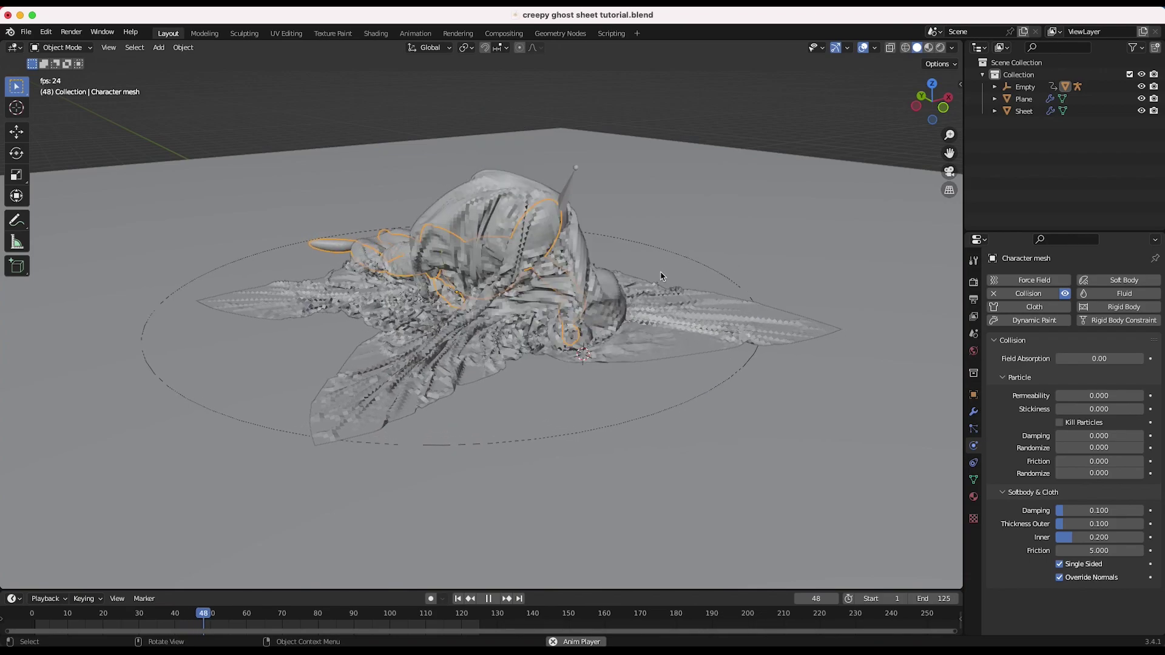
{"action": "middle_click_drag", "start_coordinate": [661, 273], "coordinate": [695, 275]}
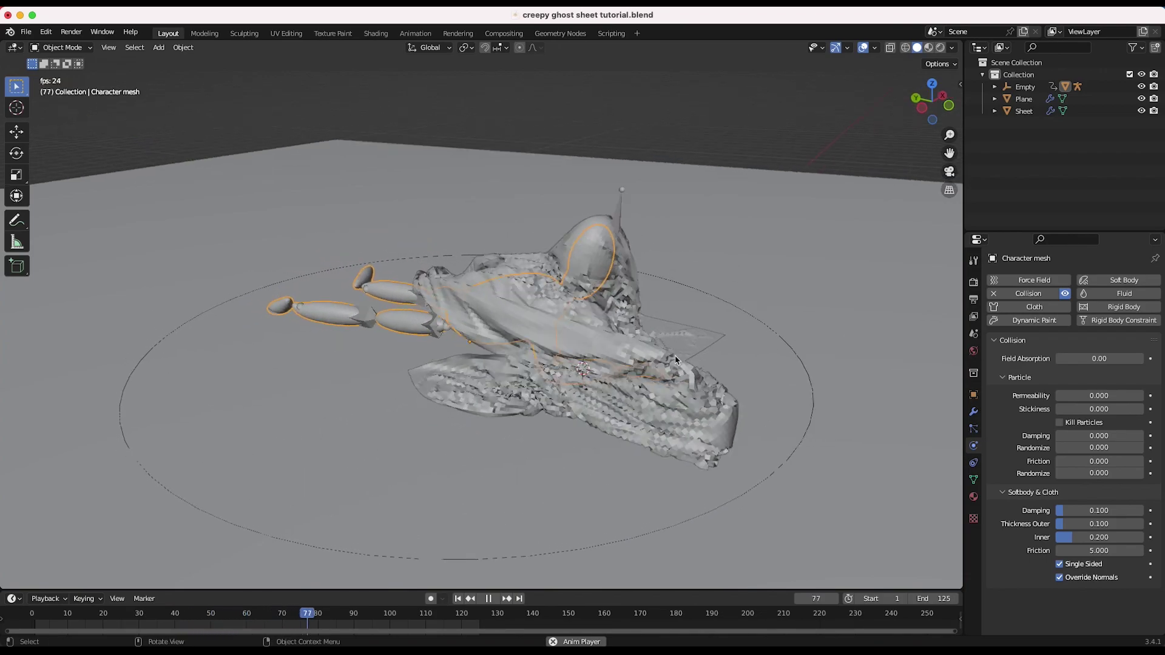
{"action": "key", "text": "space"}
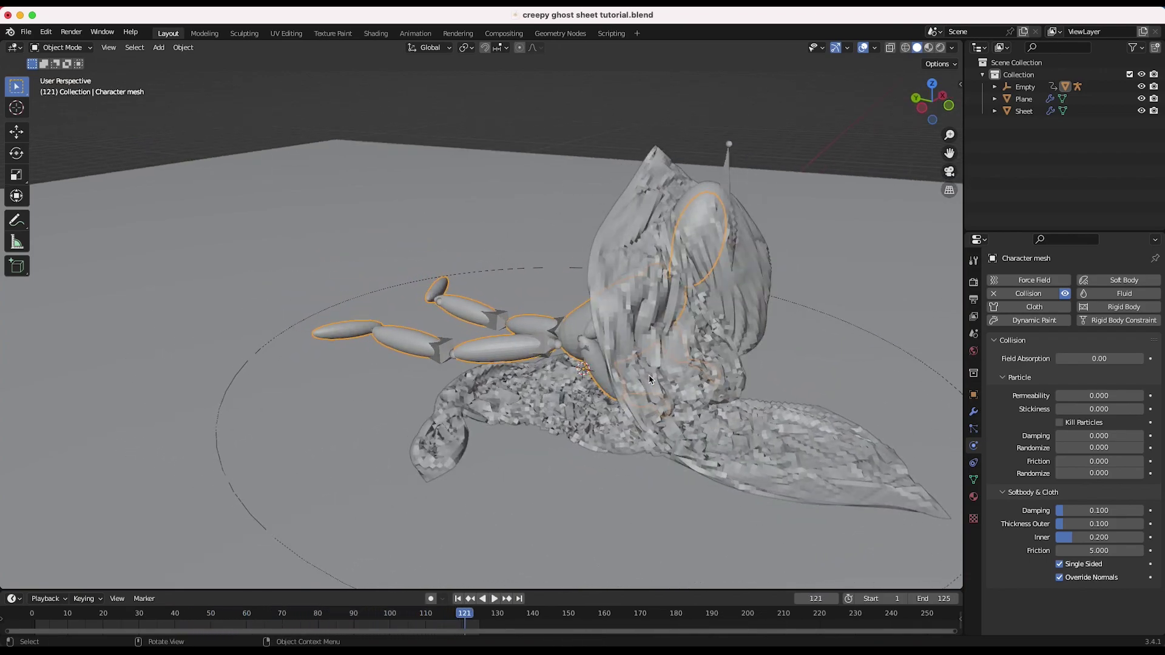
Go to frame 30, select the Sheet, and inspect its folds over the character and across the ground
{"action": "left_click", "coordinate": [459, 600]}
{"action": "left_click", "coordinate": [459, 599]}
{"action": "left_click", "coordinate": [139, 614]}
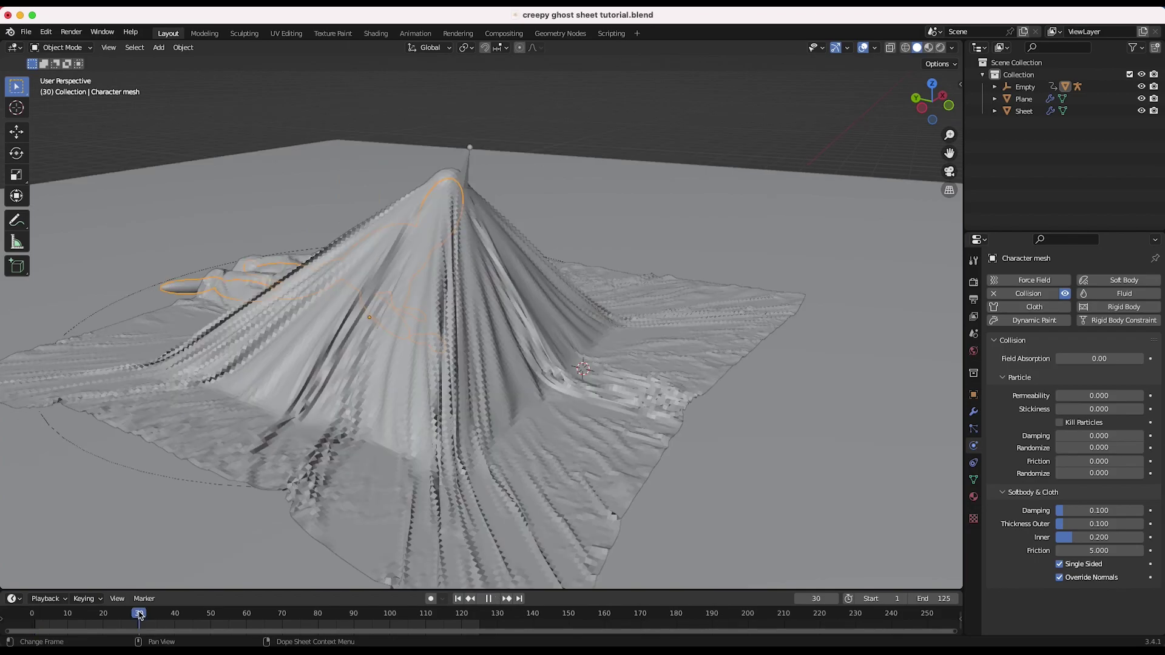
{"action": "middle_click_drag", "start_coordinate": [283, 453], "coordinate": [558, 316]}
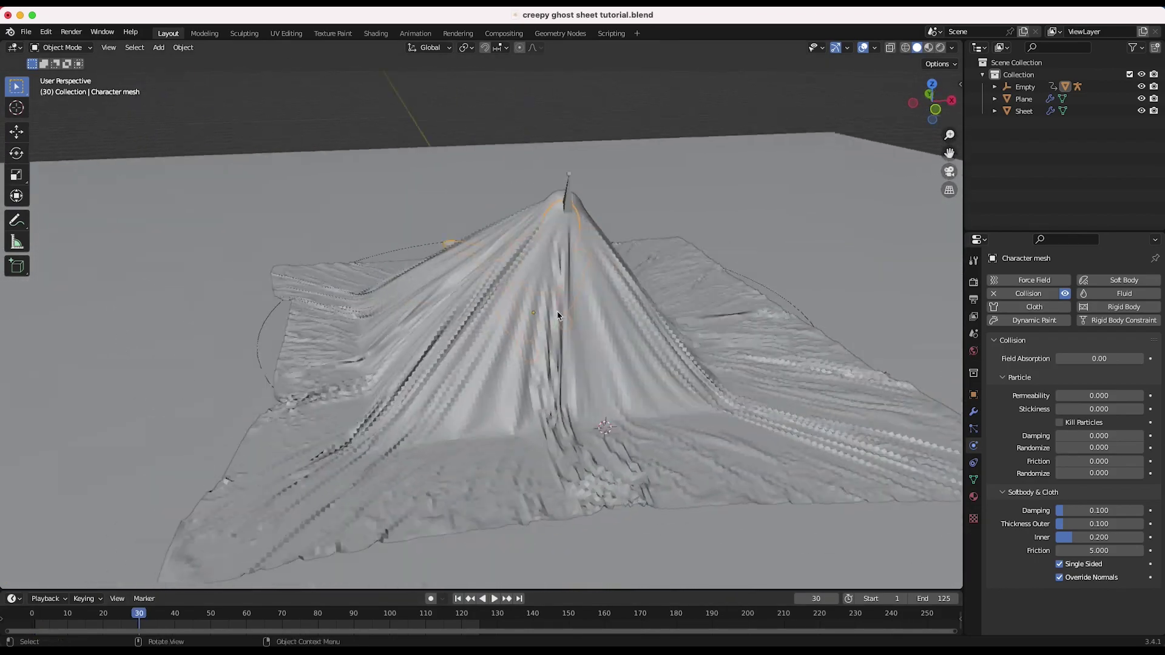
{"action": "scroll", "coordinate": [558, 316], "scroll_direction": "left", "scroll_amount": 5}
{"action": "scroll", "coordinate": [557, 315], "scroll_direction": "up", "scroll_amount": 3}
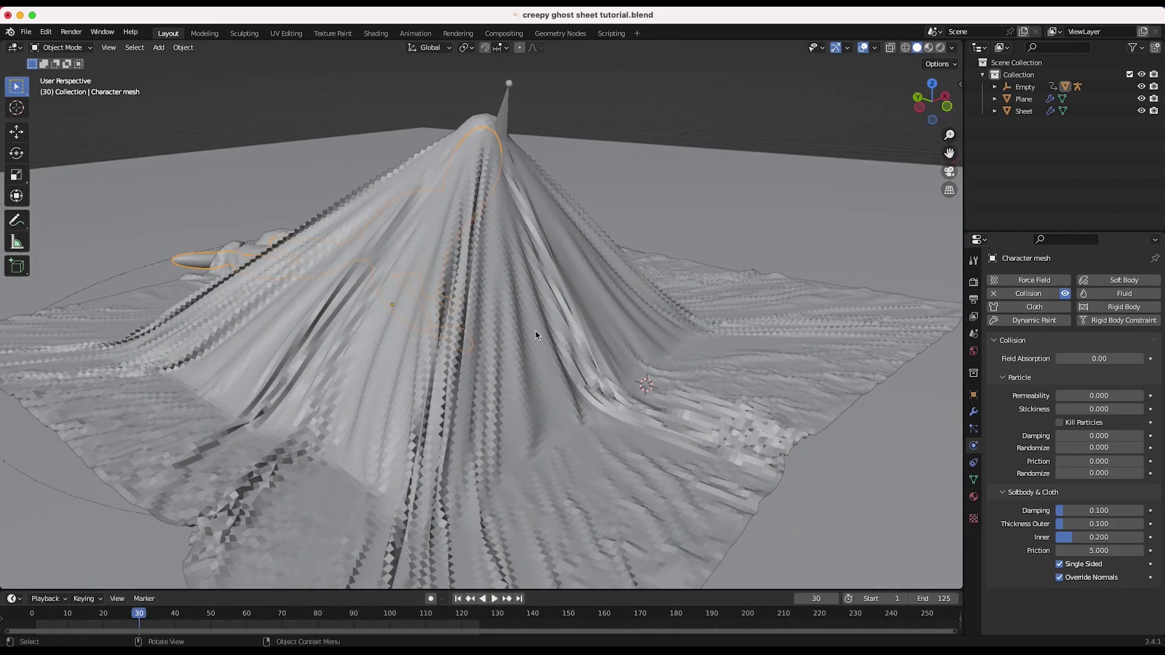
{"action": "left_click", "coordinate": [260, 556]}
{"action": "scroll", "coordinate": [475, 326], "scroll_direction": "right", "scroll_amount": 5}
{"action": "scroll", "coordinate": [475, 326], "scroll_direction": "left", "scroll_amount": 4}
{"action": "scroll", "coordinate": [476, 325], "scroll_direction": "right", "scroll_amount": 4}
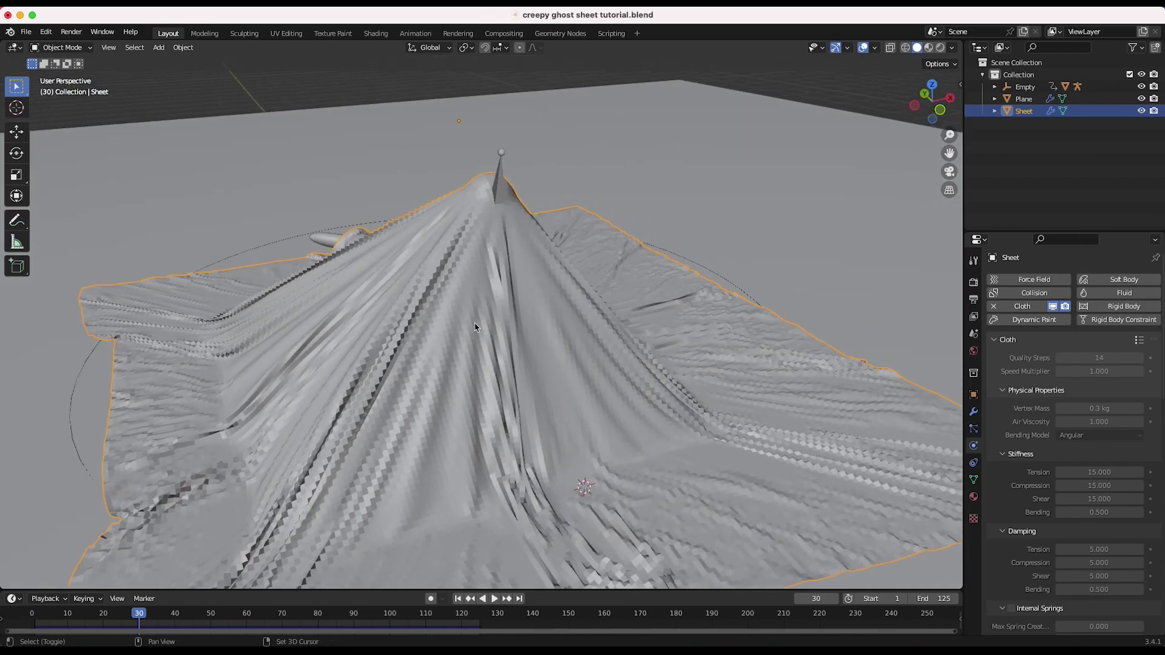
{"action": "scroll", "coordinate": [475, 326], "scroll_direction": "down", "scroll_amount": 5}
{"action": "scroll", "coordinate": [475, 325], "scroll_direction": "left", "scroll_amount": 3, "text": "shift"}
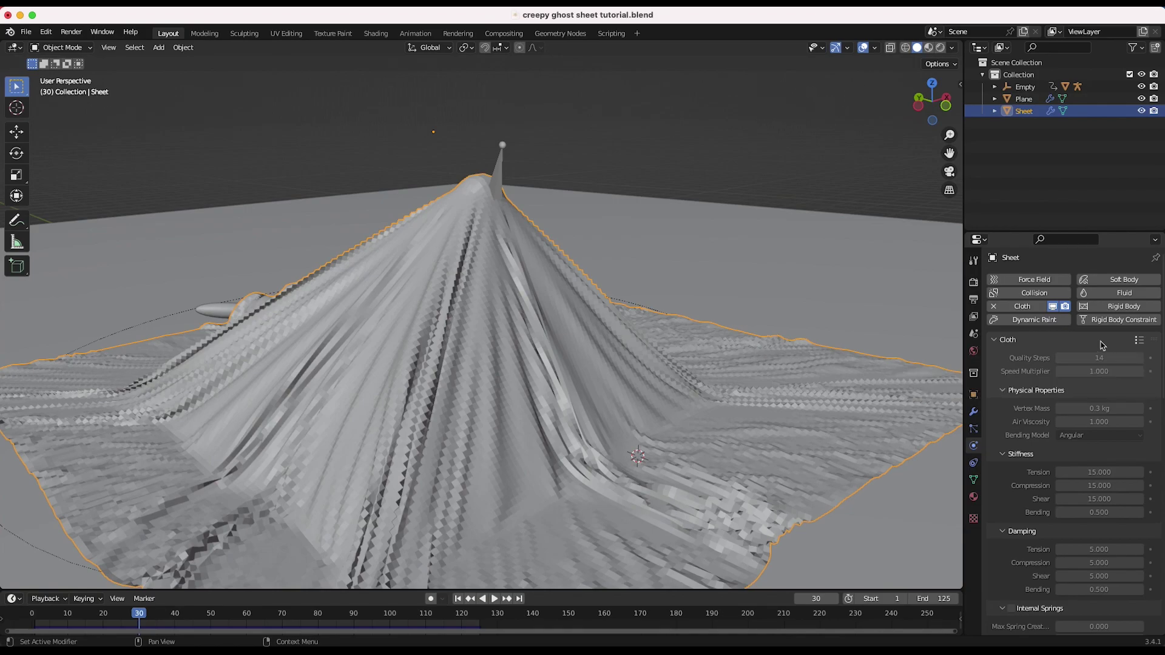
Review the Sheet's cloth settings, including quality steps, stiffness, damping, cache range, collision quality and self-collision distance
{"action": "scroll", "coordinate": [1030, 520], "scroll_direction": "down", "scroll_amount": 15}
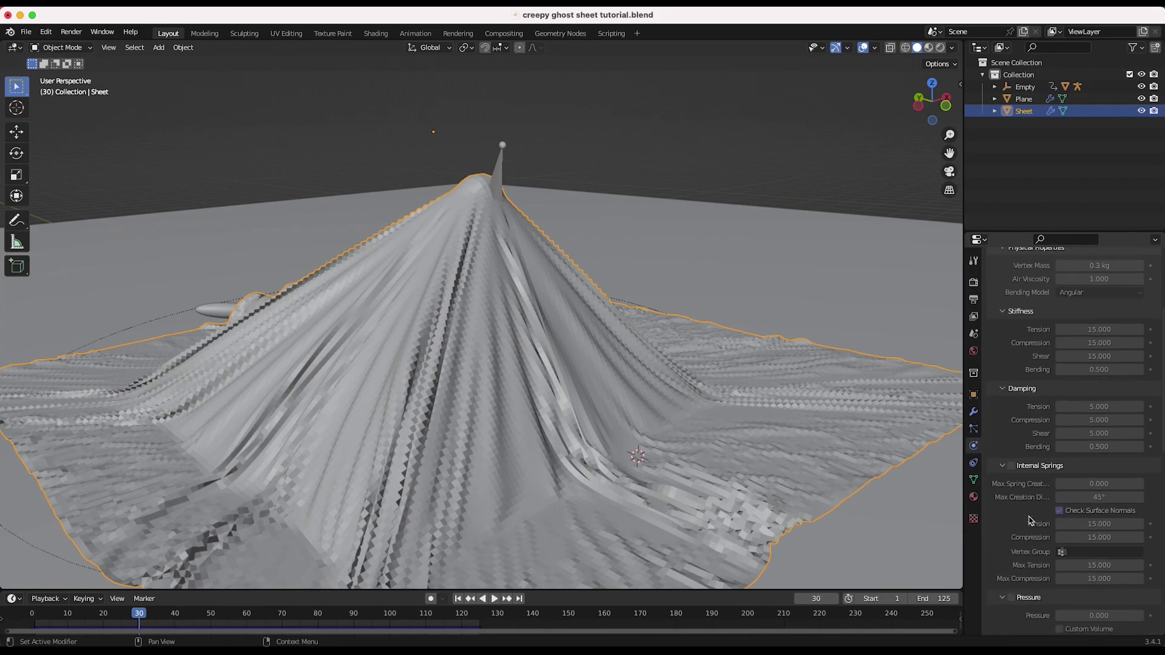
{"action": "scroll", "coordinate": [1073, 562], "scroll_direction": "down", "scroll_amount": 1}
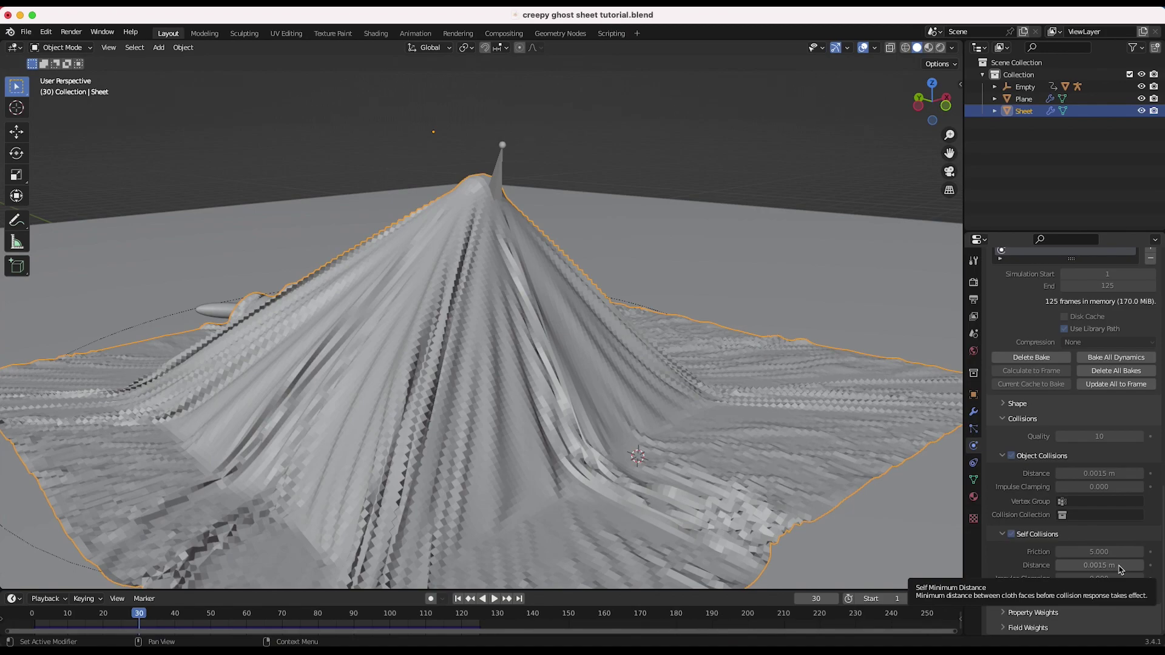
{"action": "scroll", "coordinate": [994, 375], "scroll_direction": "up", "scroll_amount": 15}
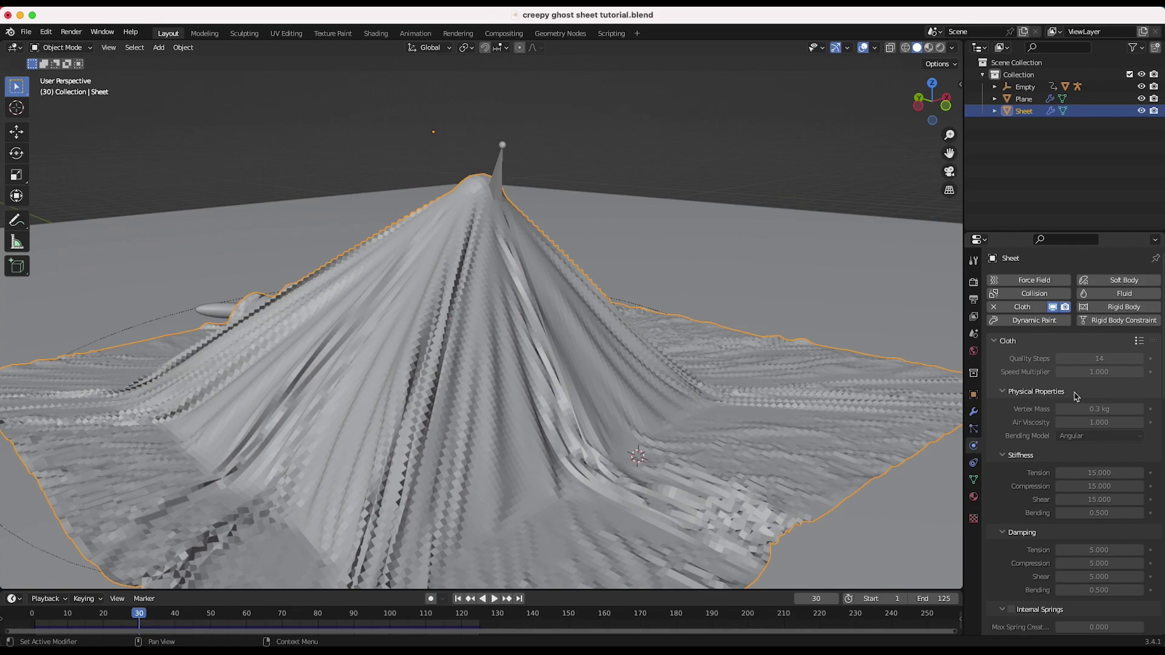
{"action": "scroll", "coordinate": [1041, 476], "scroll_direction": "down", "scroll_amount": 2}
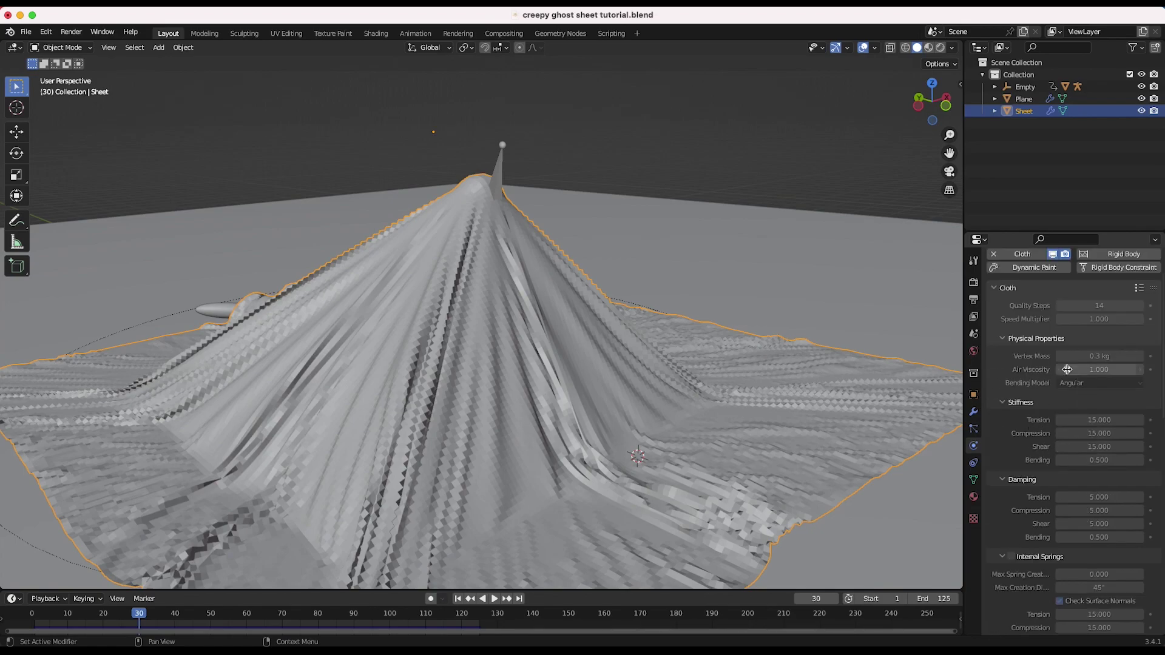
{"action": "scroll", "coordinate": [998, 476], "scroll_direction": "up", "scroll_amount": 2}
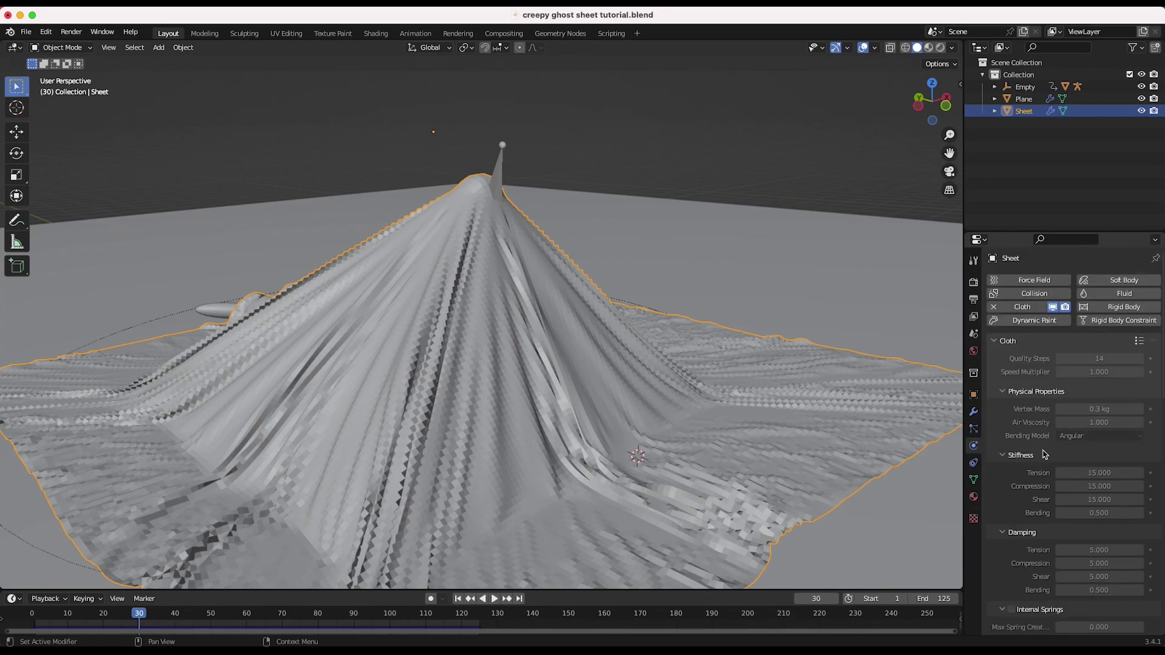
{"action": "scroll", "coordinate": [1044, 461], "scroll_direction": "down", "scroll_amount": 3}
{"action": "scroll", "coordinate": [1071, 388], "scroll_direction": "up", "scroll_amount": 3}
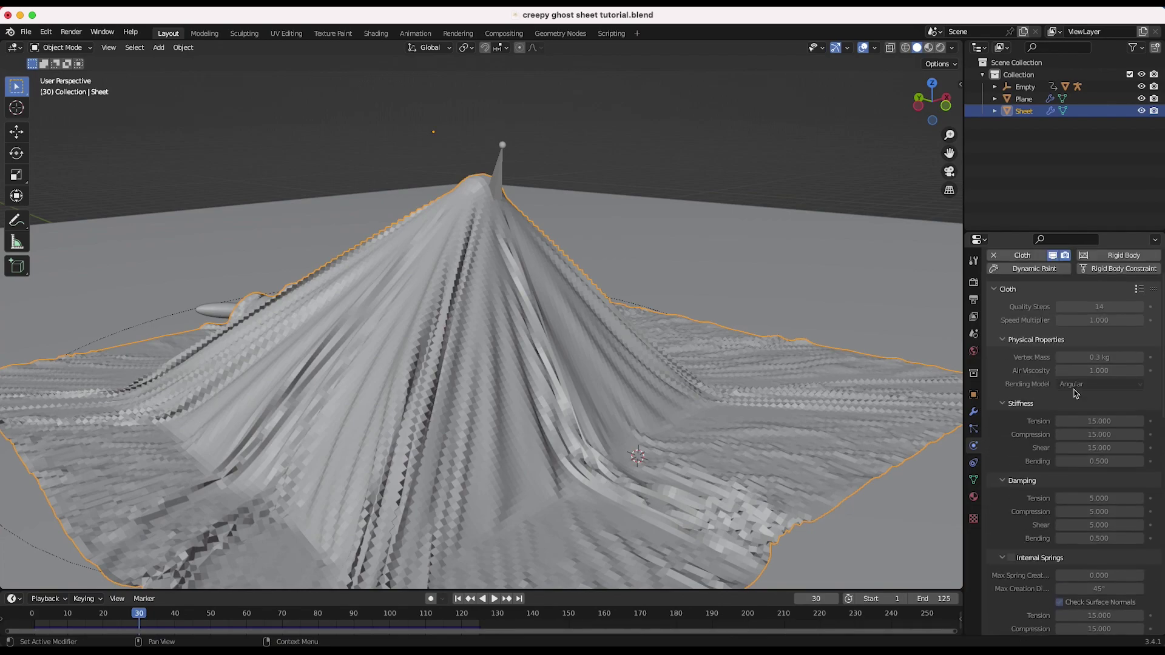
{"action": "scroll", "coordinate": [1081, 340], "scroll_direction": "down", "scroll_amount": 2}
{"action": "scroll", "coordinate": [1068, 394], "scroll_direction": "up", "scroll_amount": 2}
{"action": "scroll", "coordinate": [1050, 479], "scroll_direction": "down", "scroll_amount": 15}
{"action": "scroll", "coordinate": [1050, 479], "scroll_direction": "down", "scroll_amount": 3}
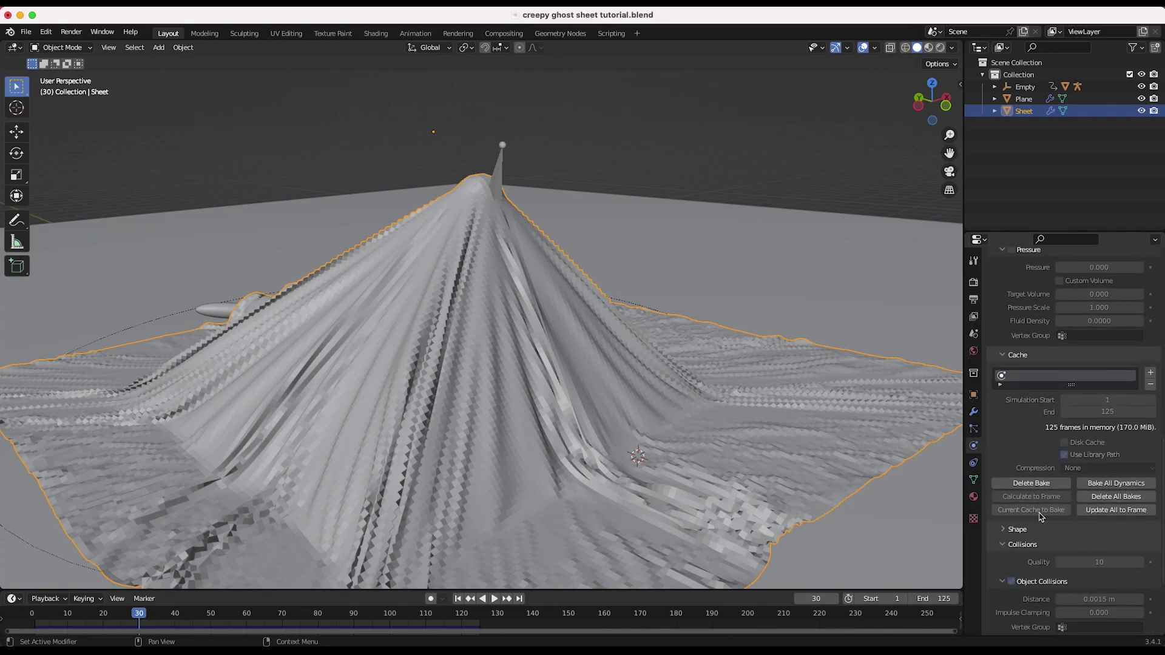
{"action": "scroll", "coordinate": [1041, 504], "scroll_direction": "down", "scroll_amount": 3}
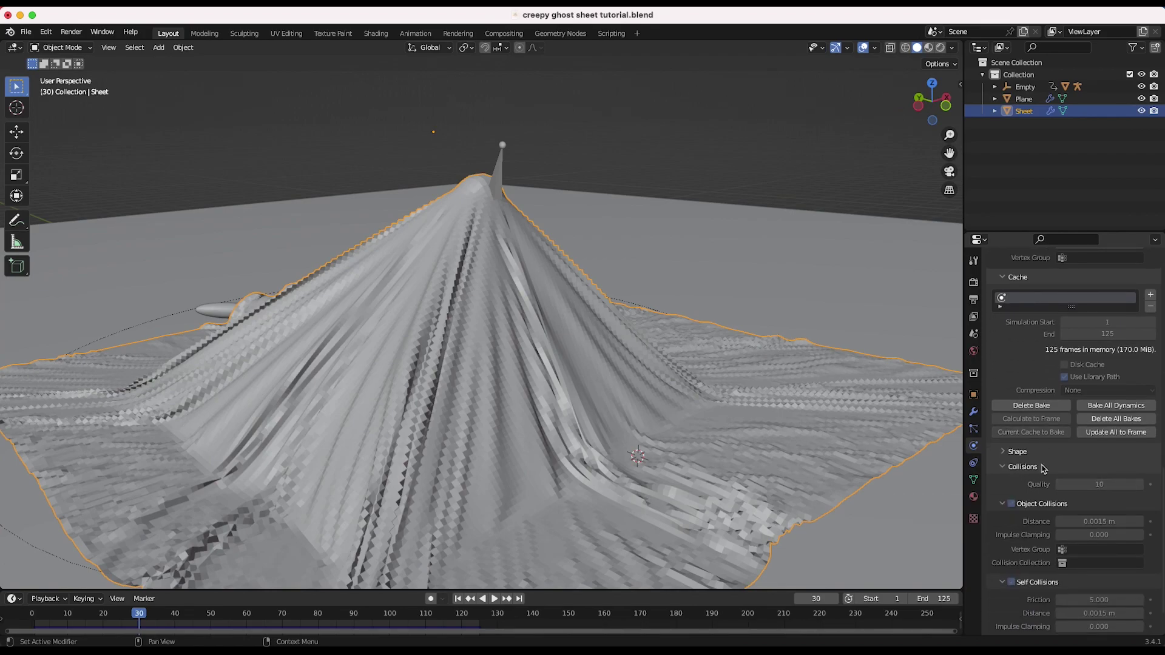
{"action": "scroll", "coordinate": [1081, 481], "scroll_direction": "down", "scroll_amount": 2}
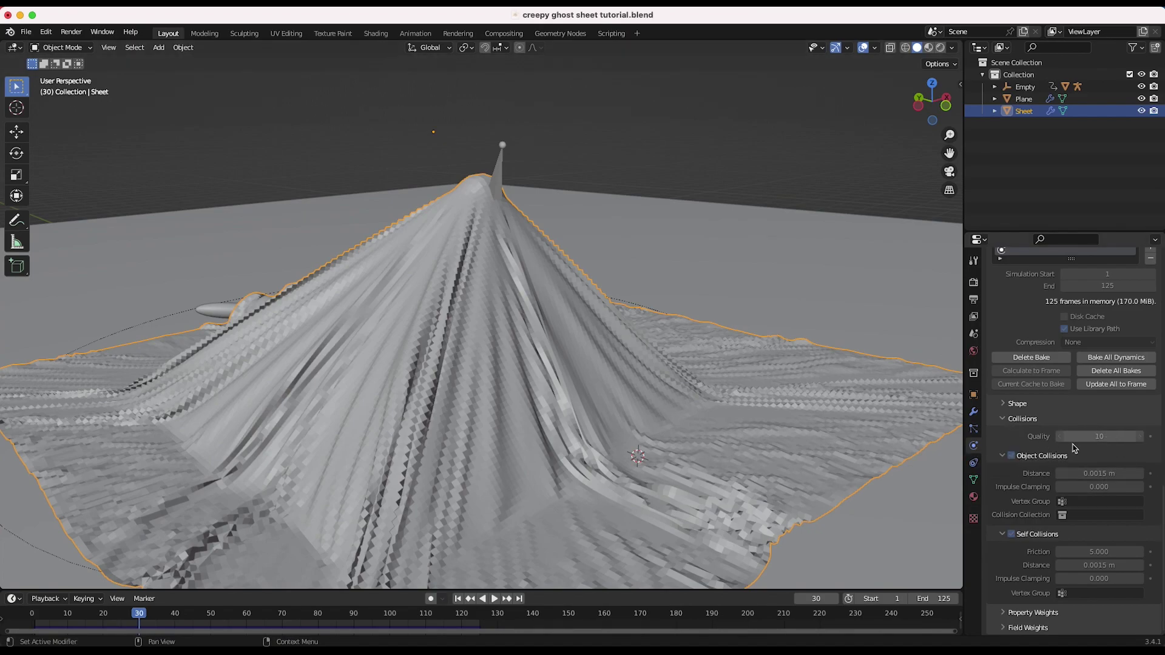
Return to frame 1, select the character mesh, and check the outer thickness in its Collision settings
{"action": "left_click", "coordinate": [457, 599]}
{"action": "scroll", "coordinate": [369, 325], "scroll_direction": "down", "scroll_amount": 4}
{"action": "middle_click_drag", "start_coordinate": [200, 332], "coordinate": [546, 345]}
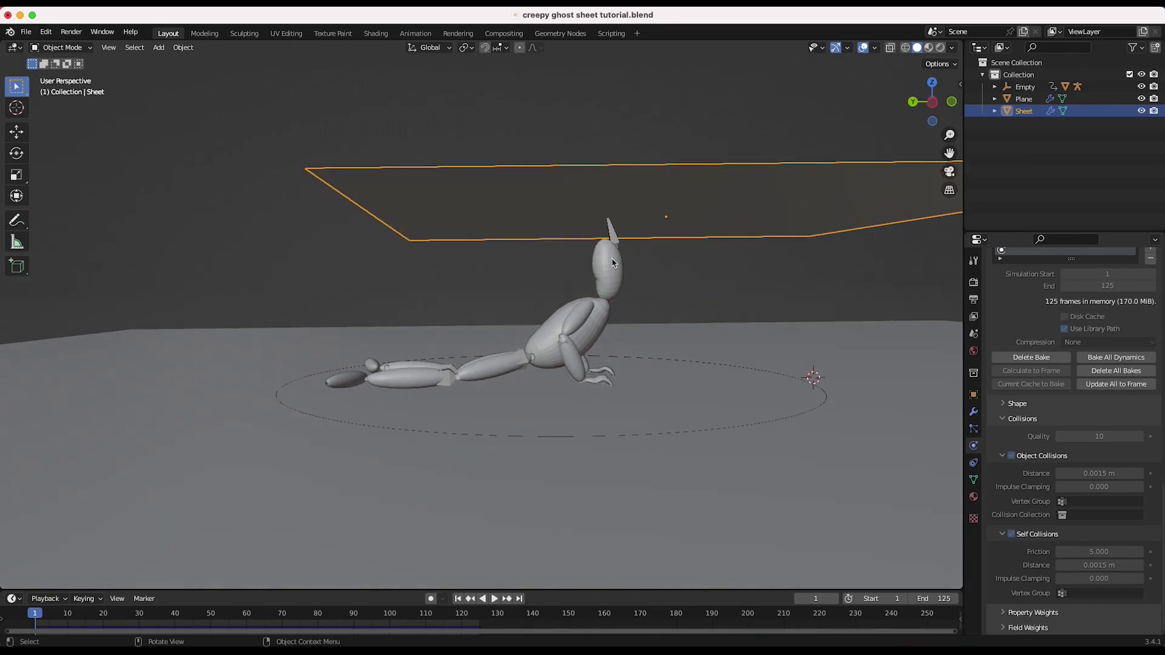
{"action": "left_click", "coordinate": [559, 348]}
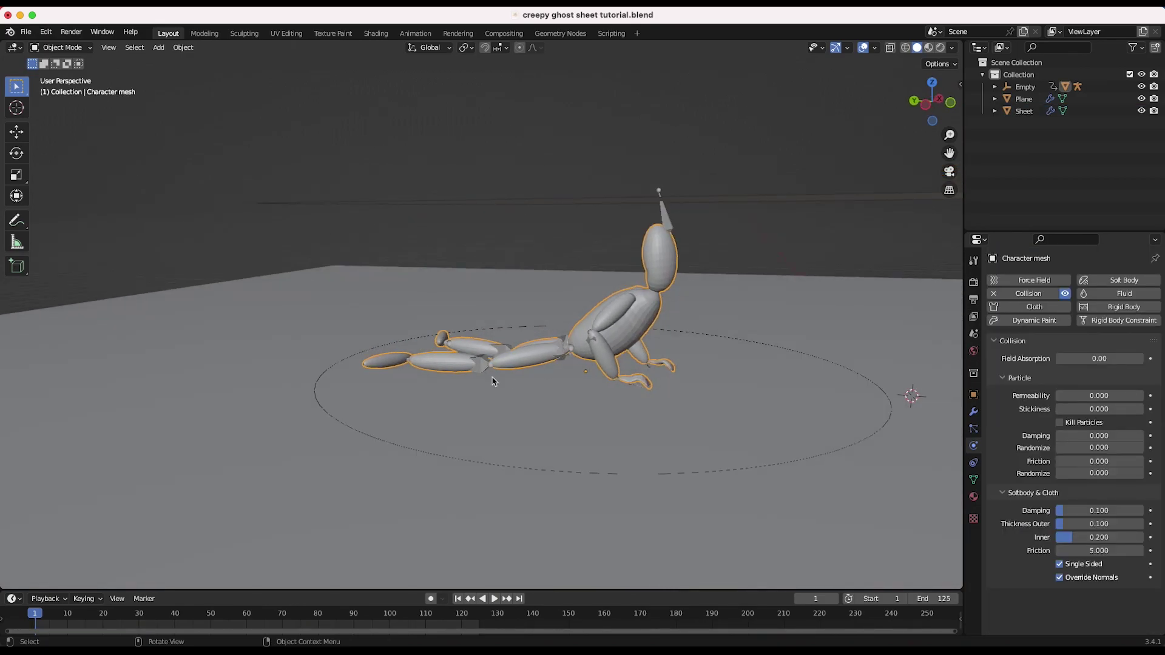
{"action": "middle_click_drag", "start_coordinate": [492, 381], "coordinate": [656, 170]}
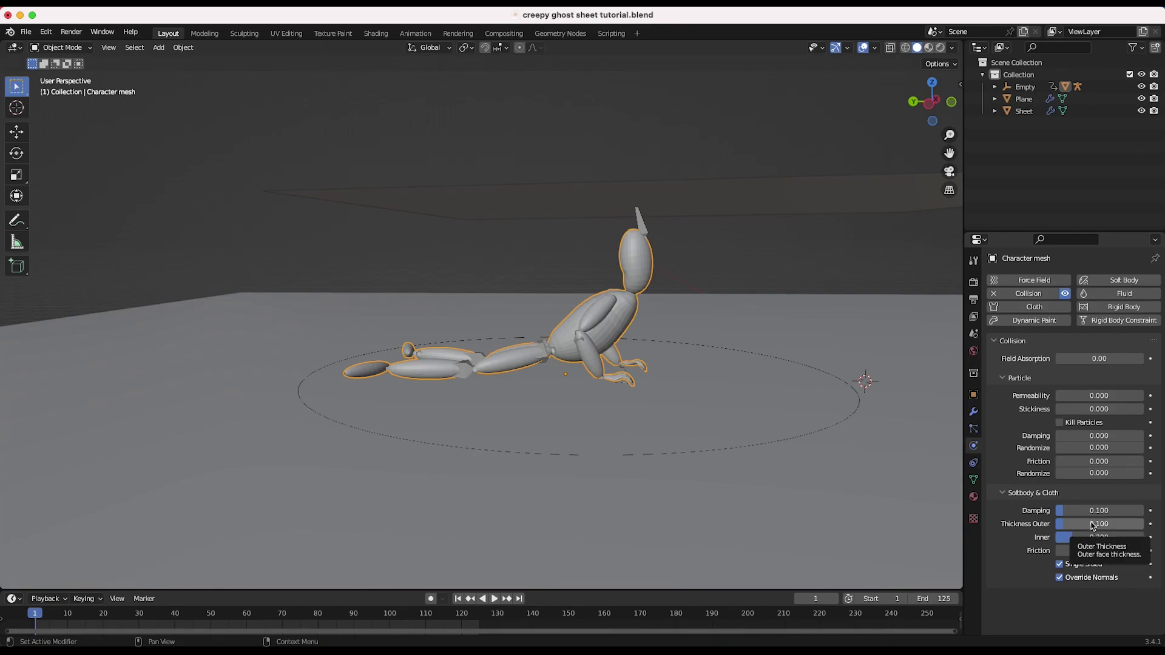
{"action": "middle_click_drag", "start_coordinate": [682, 271], "coordinate": [718, 314]}
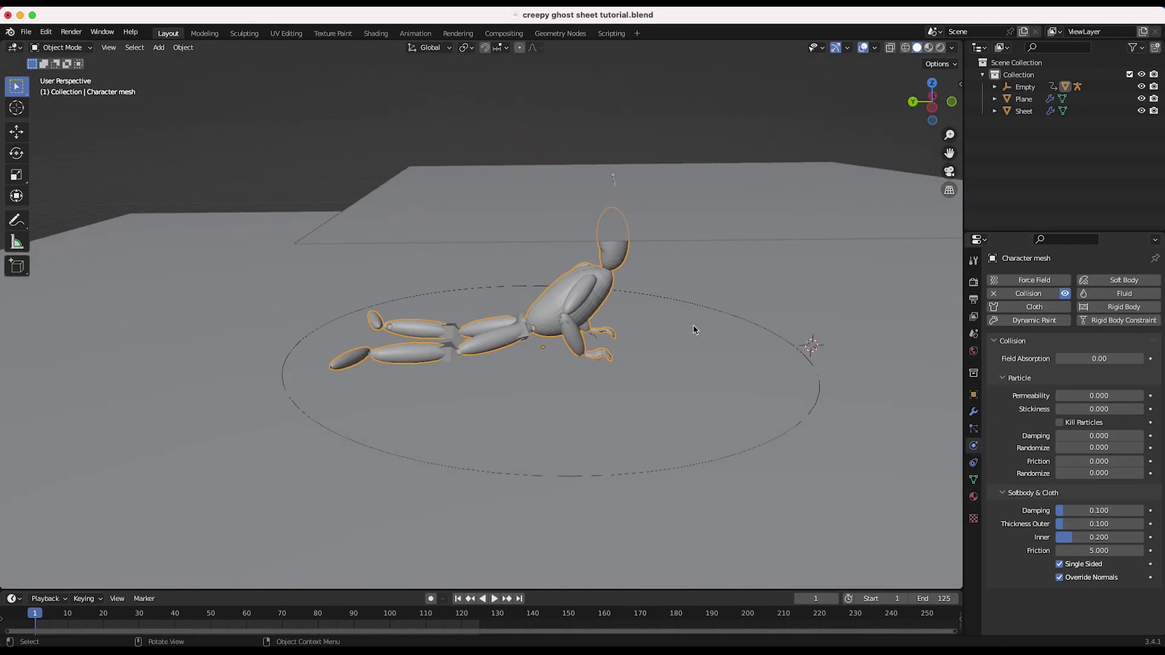
Examine the character, the flat Sheet above it and the ground plane from several sides at frame 1
{"action": "scroll", "coordinate": [695, 333], "scroll_direction": "down", "scroll_amount": 5}
{"action": "scroll", "coordinate": [695, 335], "scroll_direction": "right", "scroll_amount": 3, "text": "shift"}
{"action": "scroll", "coordinate": [695, 334], "scroll_direction": "right", "scroll_amount": 1, "text": "shift"}
{"action": "scroll", "coordinate": [695, 334], "scroll_direction": "up", "scroll_amount": 2}
{"action": "scroll", "coordinate": [696, 335], "scroll_direction": "left", "scroll_amount": 4, "text": "shift"}
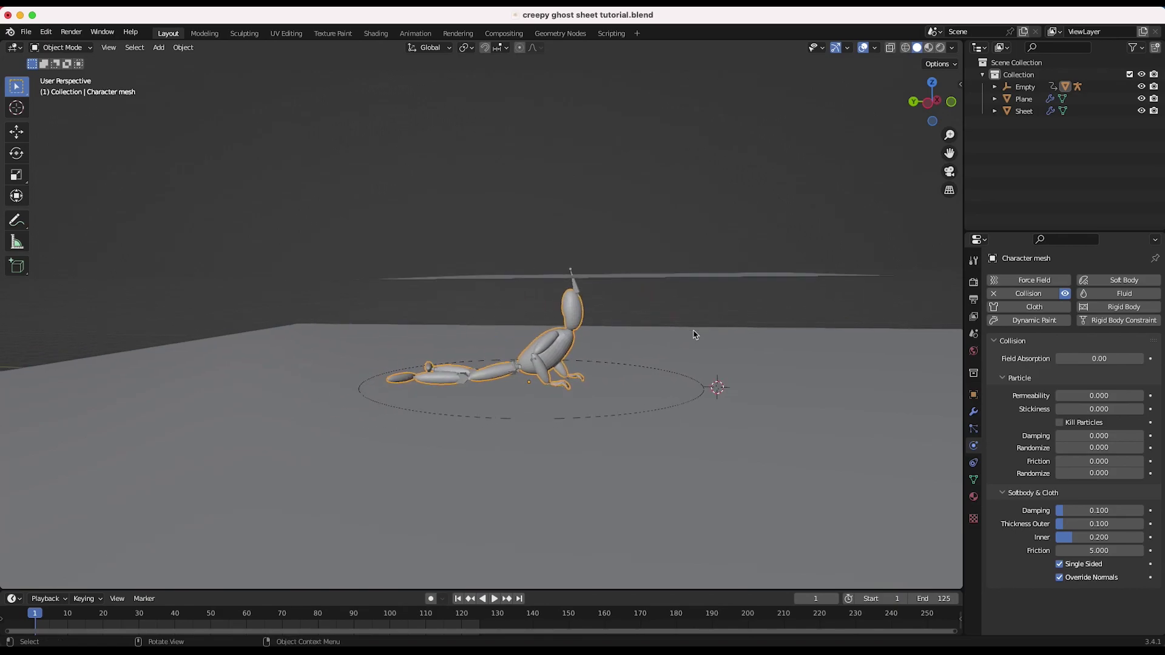
{"action": "scroll", "coordinate": [696, 334], "scroll_direction": "down", "scroll_amount": 2}
{"action": "scroll", "coordinate": [696, 334], "scroll_direction": "up", "scroll_amount": 2}
{"action": "key", "text": "z"}
{"action": "left_click", "coordinate": [554, 331]}
{"action": "scroll", "coordinate": [723, 335], "scroll_direction": "right", "scroll_amount": 10}
{"action": "scroll", "coordinate": [723, 339], "scroll_direction": "left", "scroll_amount": 3, "text": "shift"}
{"action": "scroll", "coordinate": [723, 339], "scroll_direction": "down", "scroll_amount": 3}
{"action": "scroll", "coordinate": [723, 338], "scroll_direction": "left", "scroll_amount": 10}
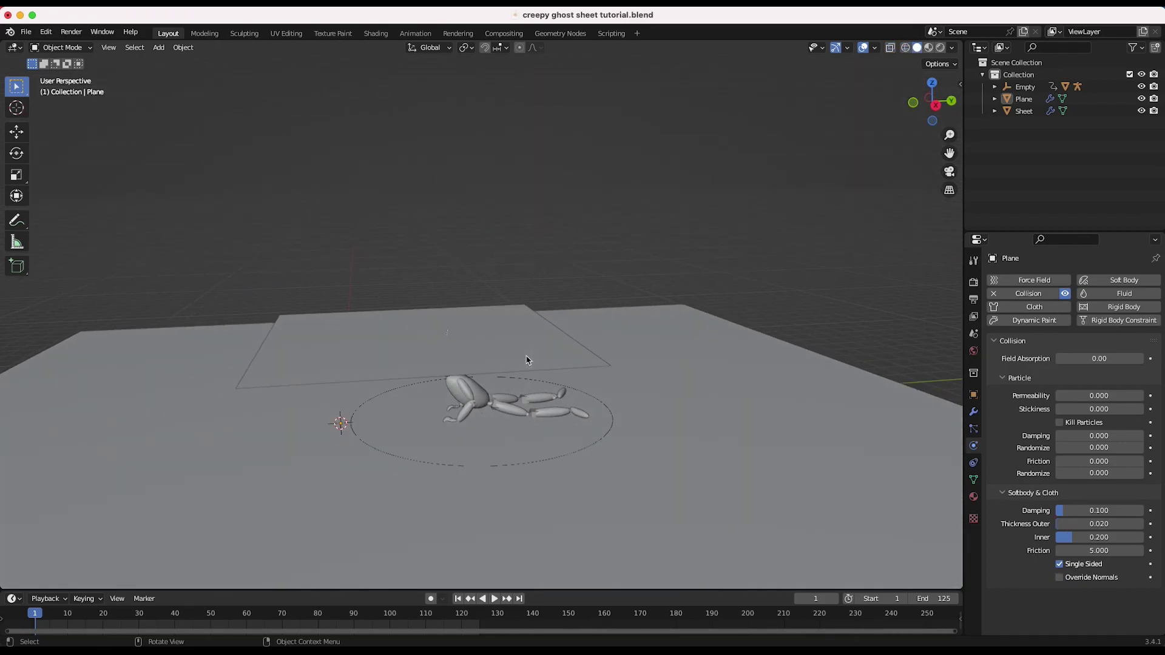
View the whole scene in wireframe with all objects selected to compare mesh densities, then deselect everything and return to solid shading
{"action": "key", "text": "shift+z"}
{"action": "left_click", "coordinate": [440, 357]}
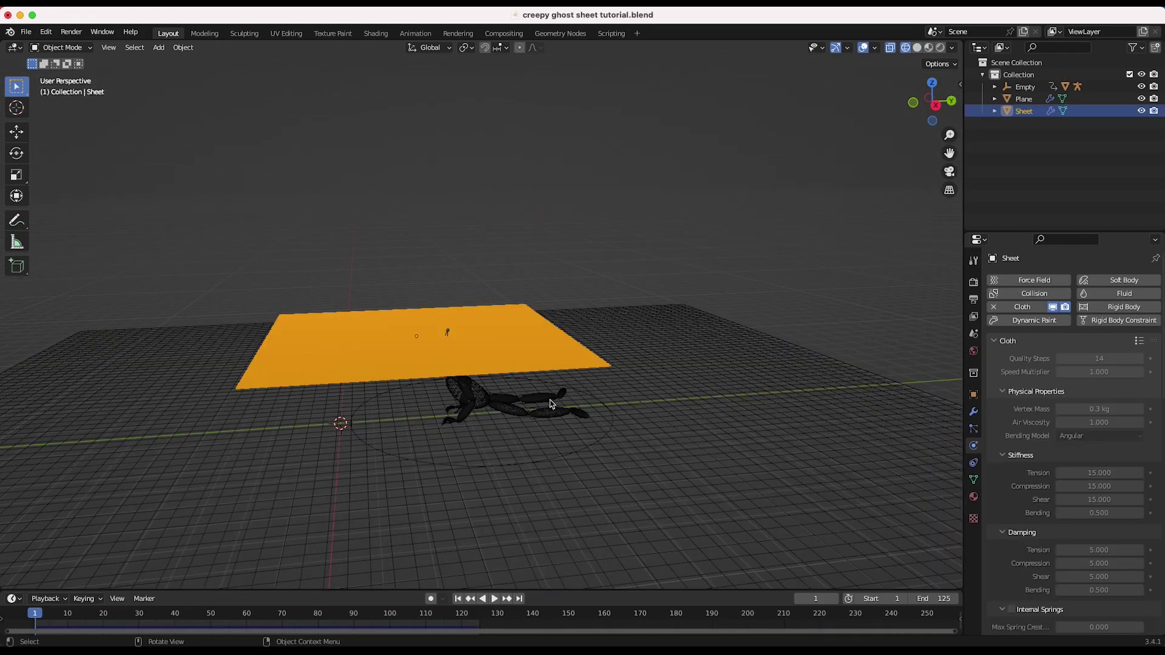
{"action": "scroll", "coordinate": [568, 406], "scroll_direction": "down", "scroll_amount": 3}
{"action": "scroll", "coordinate": [568, 405], "scroll_direction": "down", "scroll_amount": 2}
{"action": "key", "text": "a"}
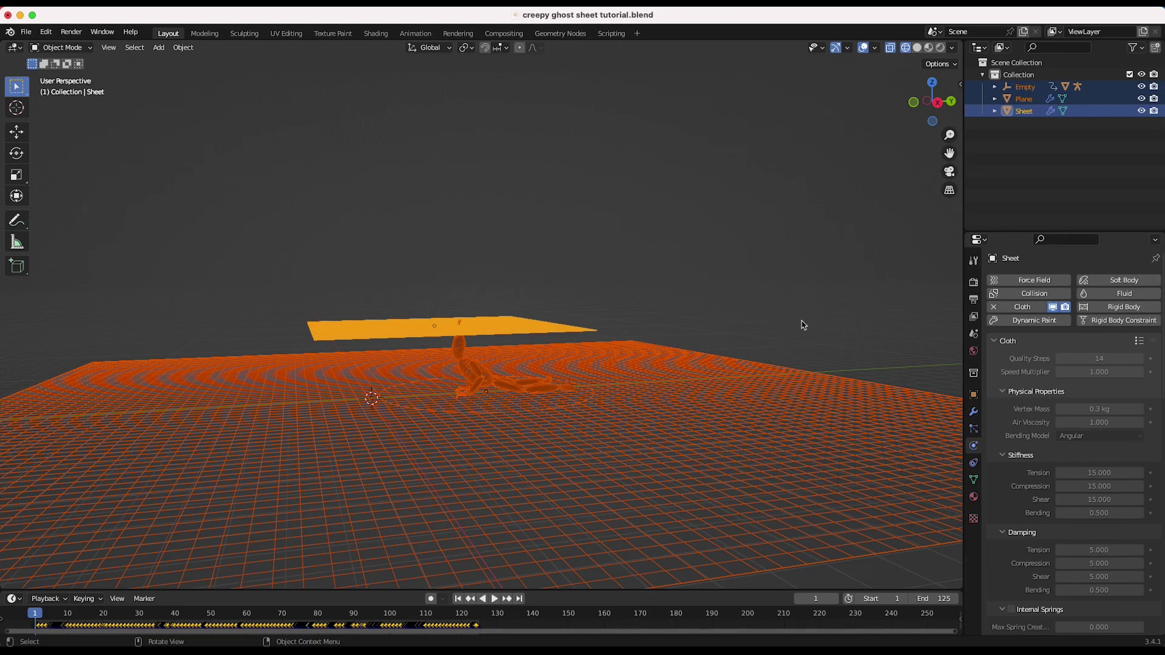
{"action": "middle_click_drag", "start_coordinate": [755, 313], "coordinate": [754, 312]}
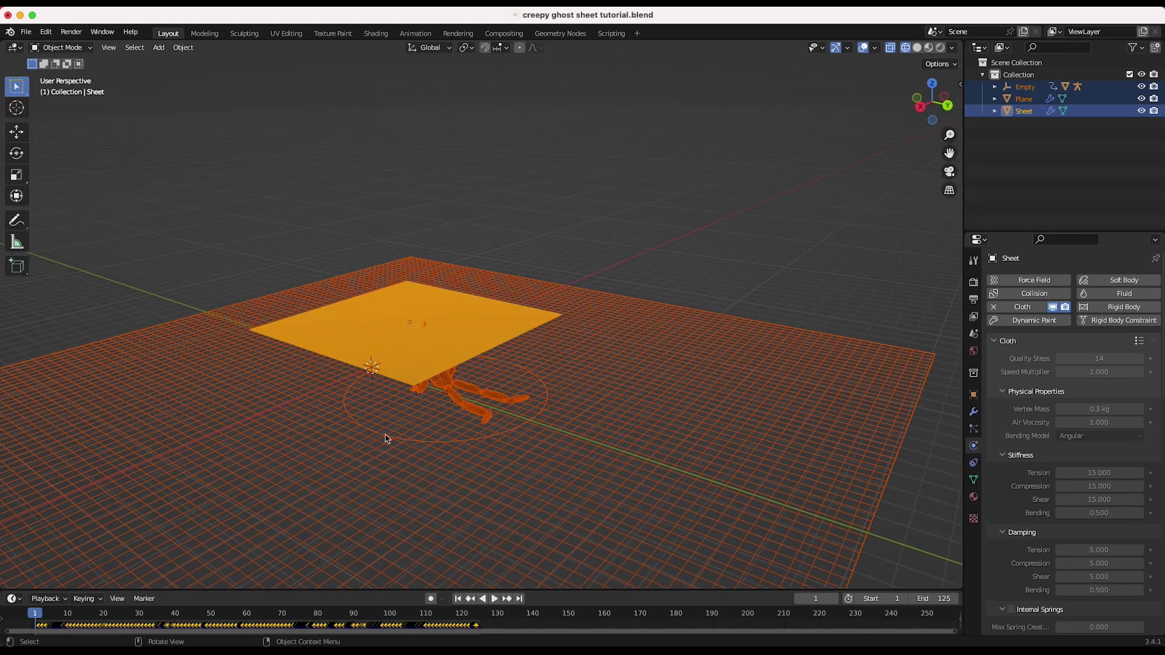
{"action": "key", "text": "alt+a"}
{"action": "mouse_move", "coordinate": [450, 356]}
{"action": "middle_mouse_down"}
{"action": "mouse_move", "coordinate": [433, 363]}
{"action": "mouse_move", "coordinate": [473, 387]}
{"action": "middle_mouse_up"}
{"action": "key", "text": "z"}
{"action": "left_click", "coordinate": [472, 387]}
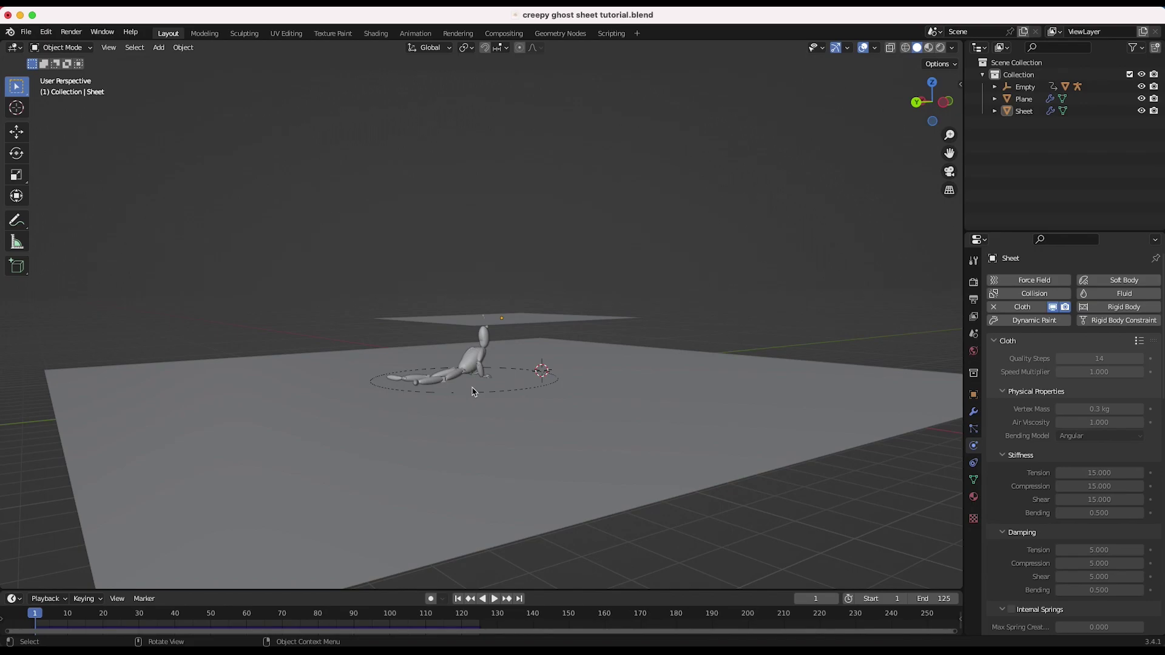
{"action": "middle_click_drag", "start_coordinate": [460, 358], "coordinate": [447, 383]}
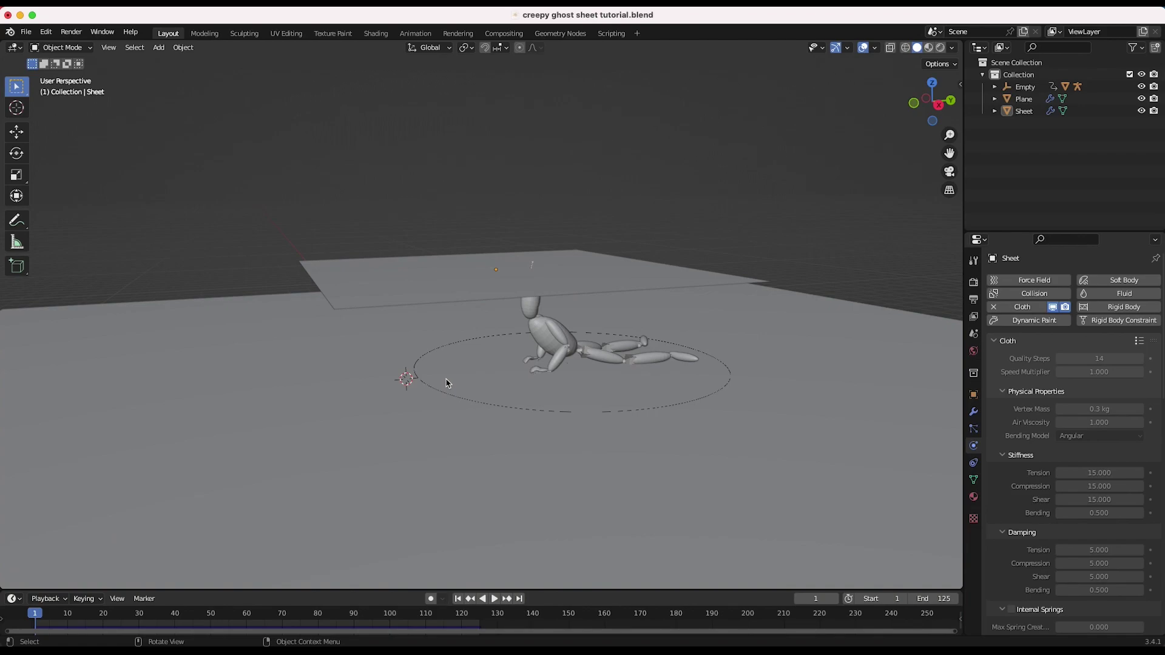
Play the baked simulation, stop at frame 80, and inspect the faceted Sheet over the crawling character from different angles
{"action": "key", "text": "space"}
{"action": "scroll", "coordinate": [445, 284], "scroll_direction": "left", "scroll_amount": 8}
{"action": "scroll", "coordinate": [443, 284], "scroll_direction": "up", "scroll_amount": 5}
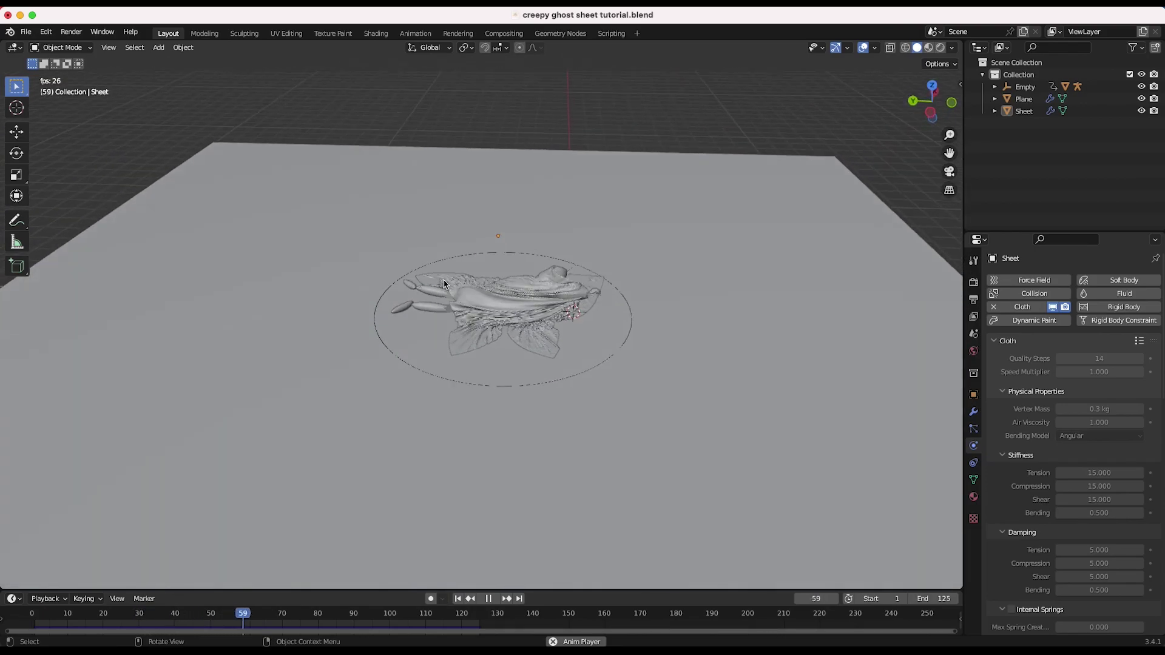
{"action": "scroll", "coordinate": [444, 284], "scroll_direction": "down", "scroll_amount": 6}
{"action": "key", "text": "space"}
{"action": "scroll", "coordinate": [602, 338], "scroll_direction": "left", "scroll_amount": 3}
{"action": "scroll", "coordinate": [602, 337], "scroll_direction": "up", "scroll_amount": 2}
{"action": "scroll", "coordinate": [602, 337], "scroll_direction": "right", "scroll_amount": 4, "text": "shift"}
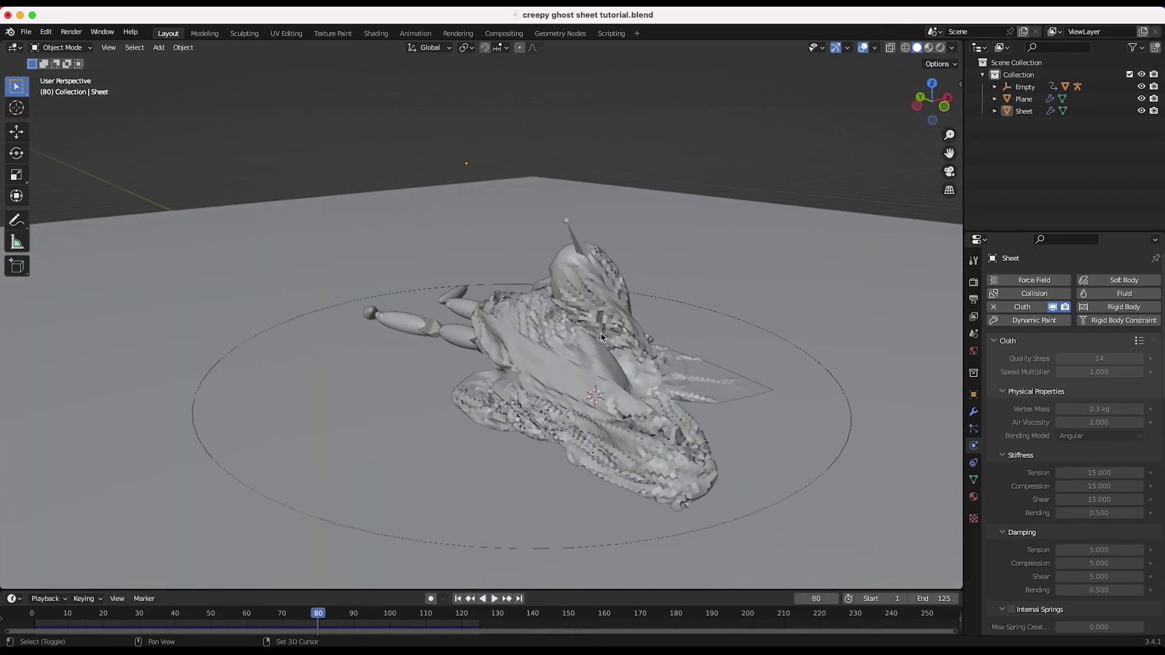
{"action": "scroll", "coordinate": [586, 359], "scroll_direction": "right", "scroll_amount": 8}
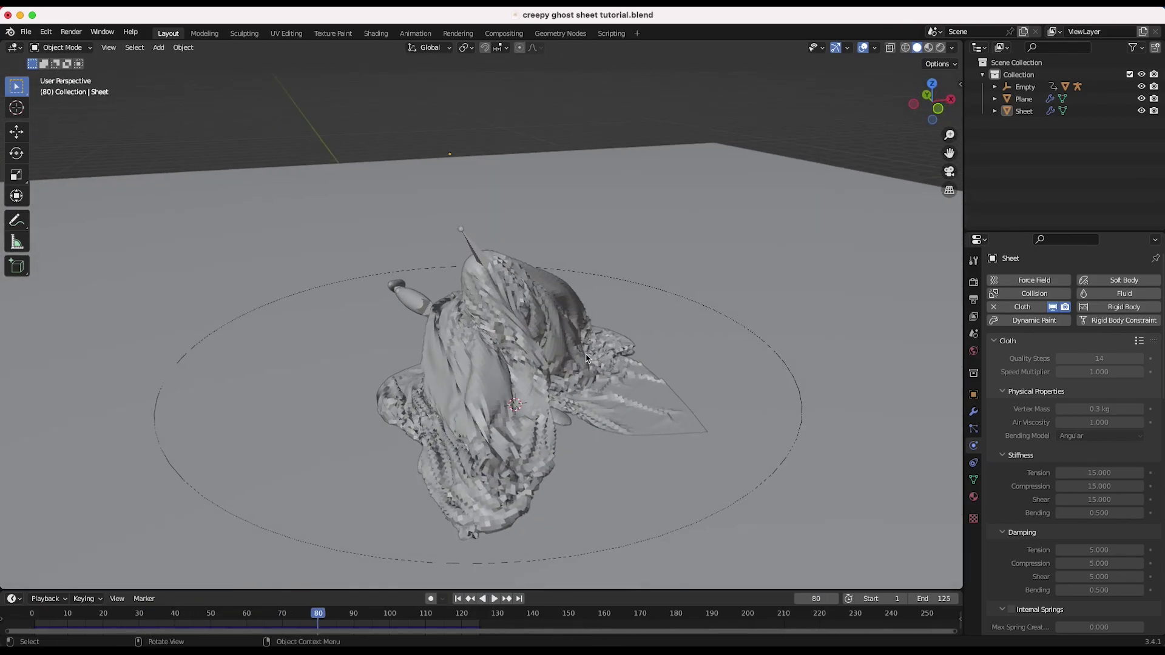
{"action": "scroll", "coordinate": [585, 360], "scroll_direction": "left", "scroll_amount": 8}
{"action": "scroll", "coordinate": [586, 358], "scroll_direction": "down", "scroll_amount": 1}
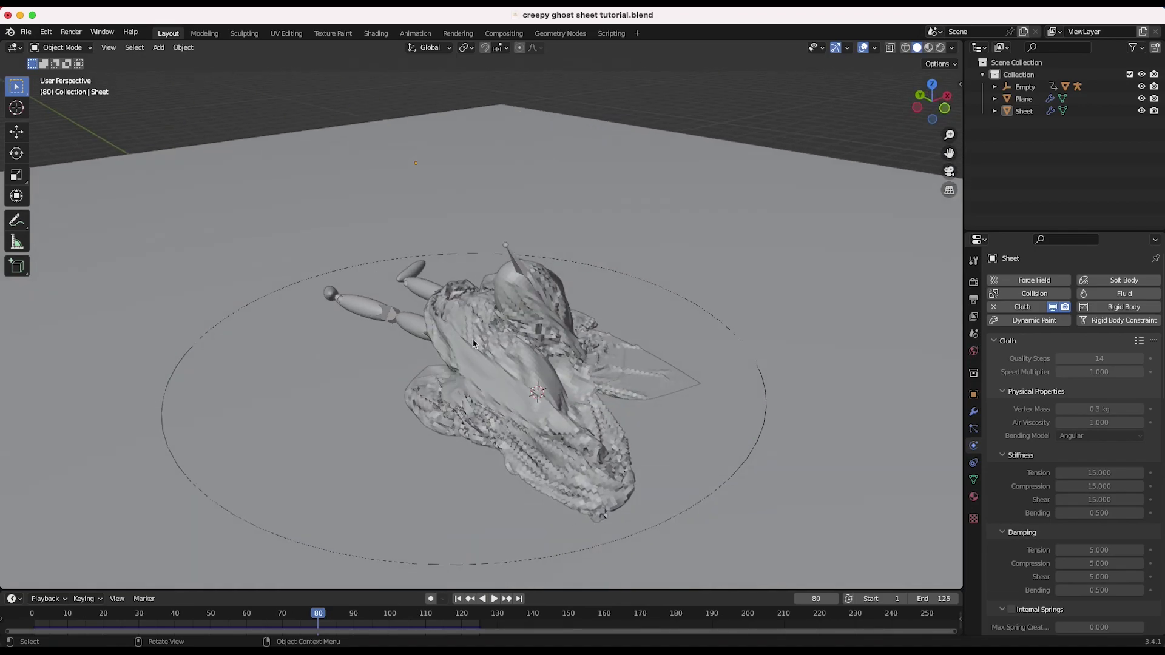
Add a Subdivision Surface modifier to the Sheet and set its viewport level to 2
{"action": "left_click", "coordinate": [476, 344]}
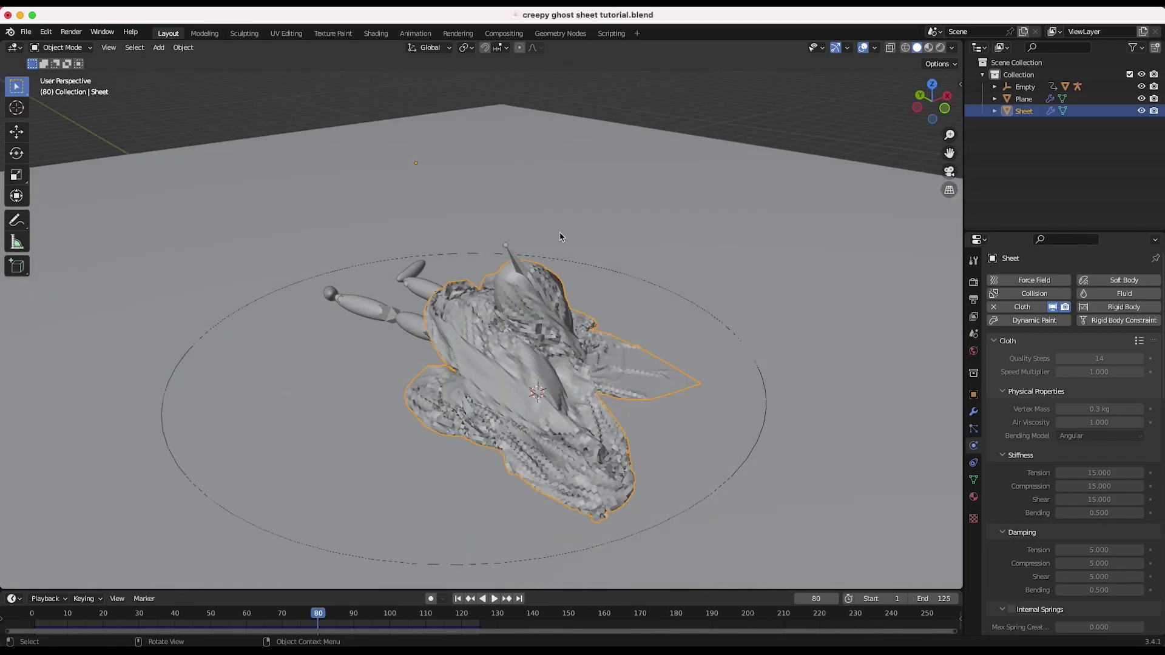
{"action": "left_click", "coordinate": [974, 413]}
{"action": "scroll", "coordinate": [543, 338], "scroll_direction": "right", "scroll_amount": 6}
{"action": "scroll", "coordinate": [543, 338], "scroll_direction": "up", "scroll_amount": 4}
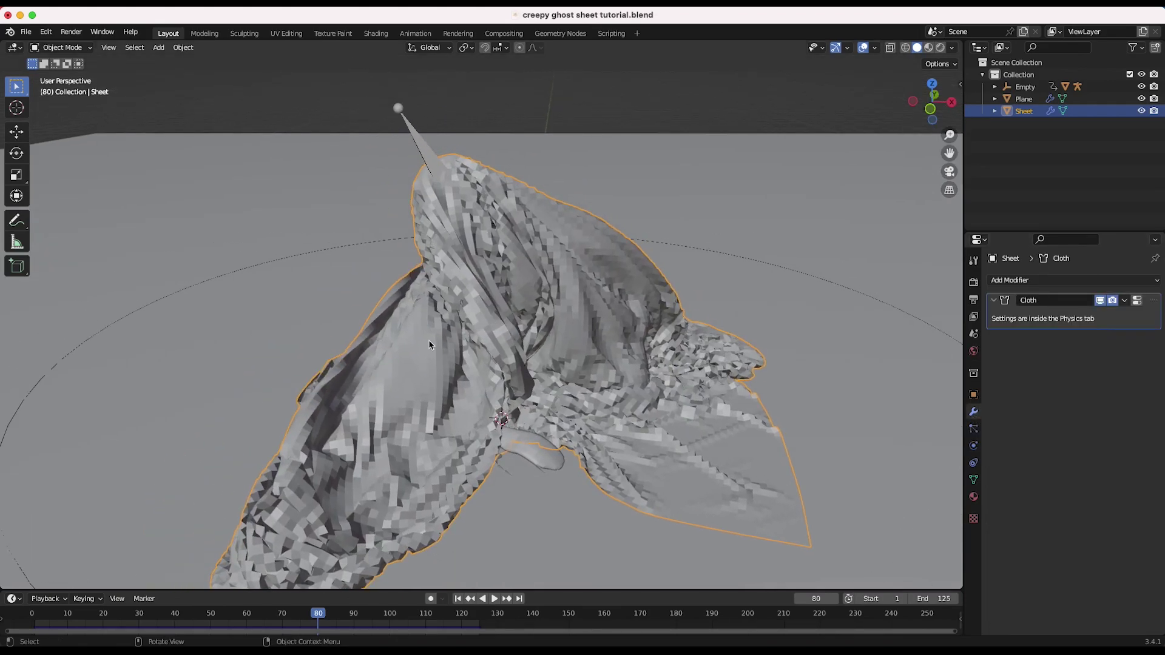
{"action": "scroll", "coordinate": [518, 305], "scroll_direction": "left", "scroll_amount": 8}
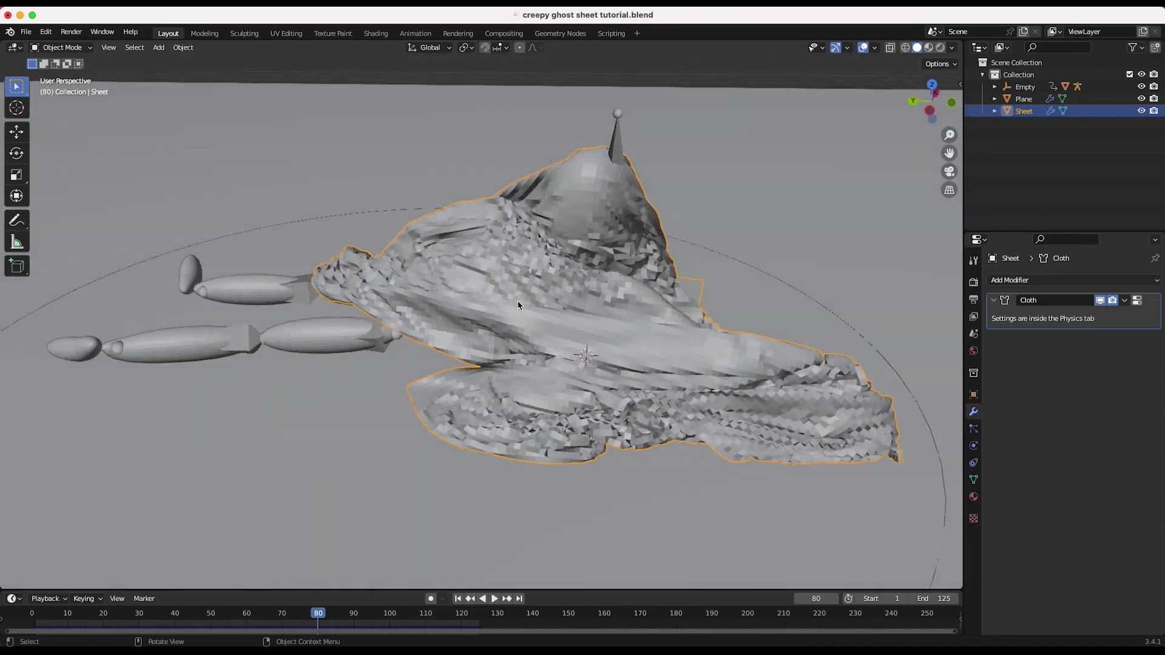
{"action": "scroll", "coordinate": [518, 305], "scroll_direction": "right", "scroll_amount": 6}
{"action": "middle_click_drag", "start_coordinate": [637, 311], "coordinate": [651, 319]}
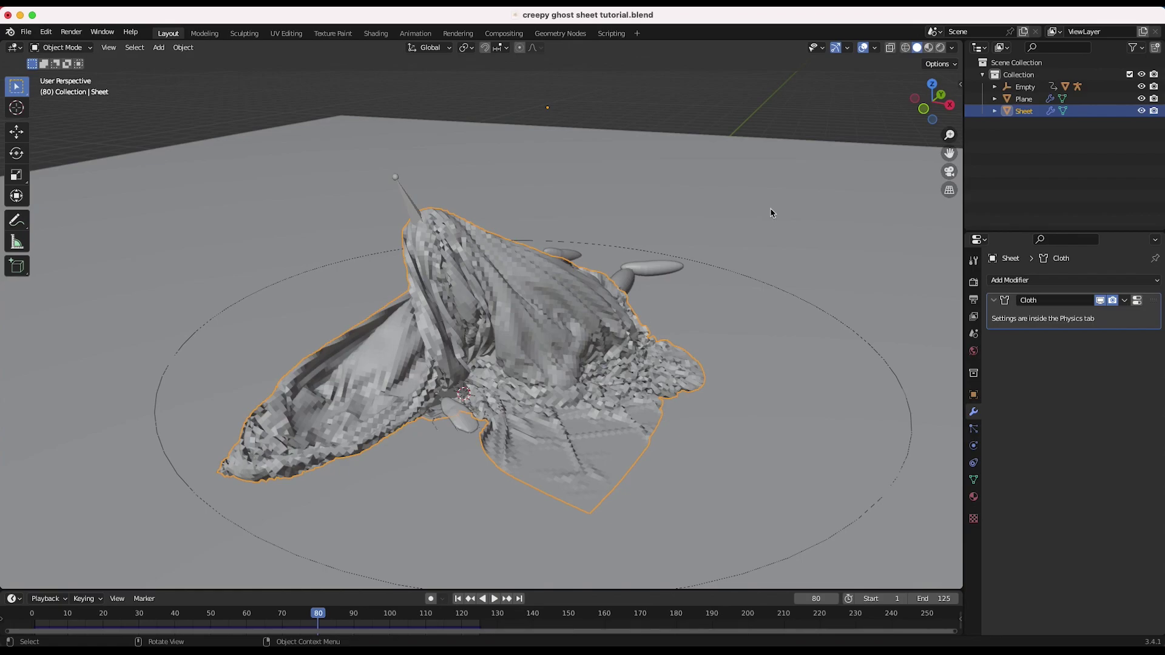
{"action": "left_click", "coordinate": [1024, 282]}
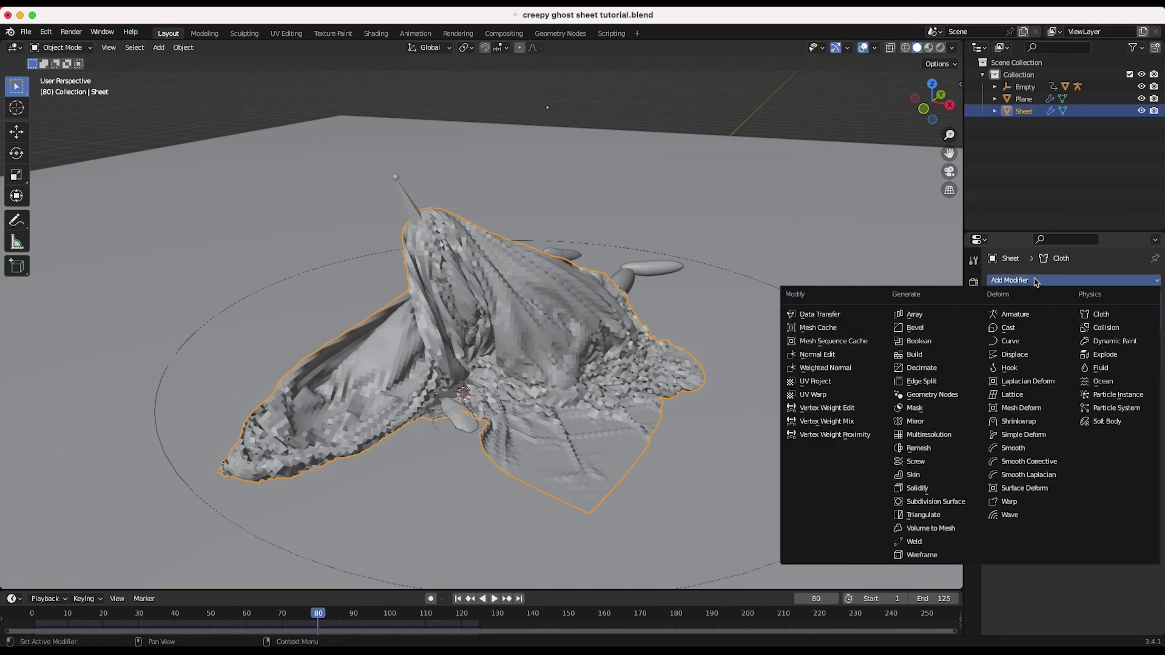
{"action": "left_click", "coordinate": [927, 502]}
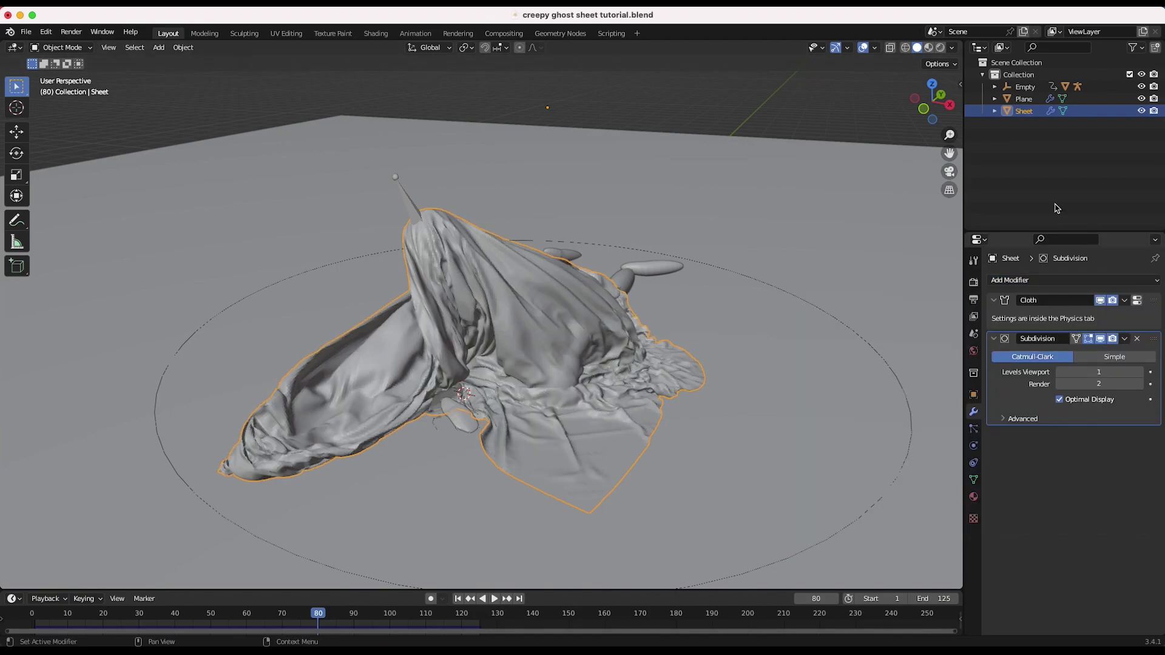
{"action": "left_click", "coordinate": [1141, 373]}
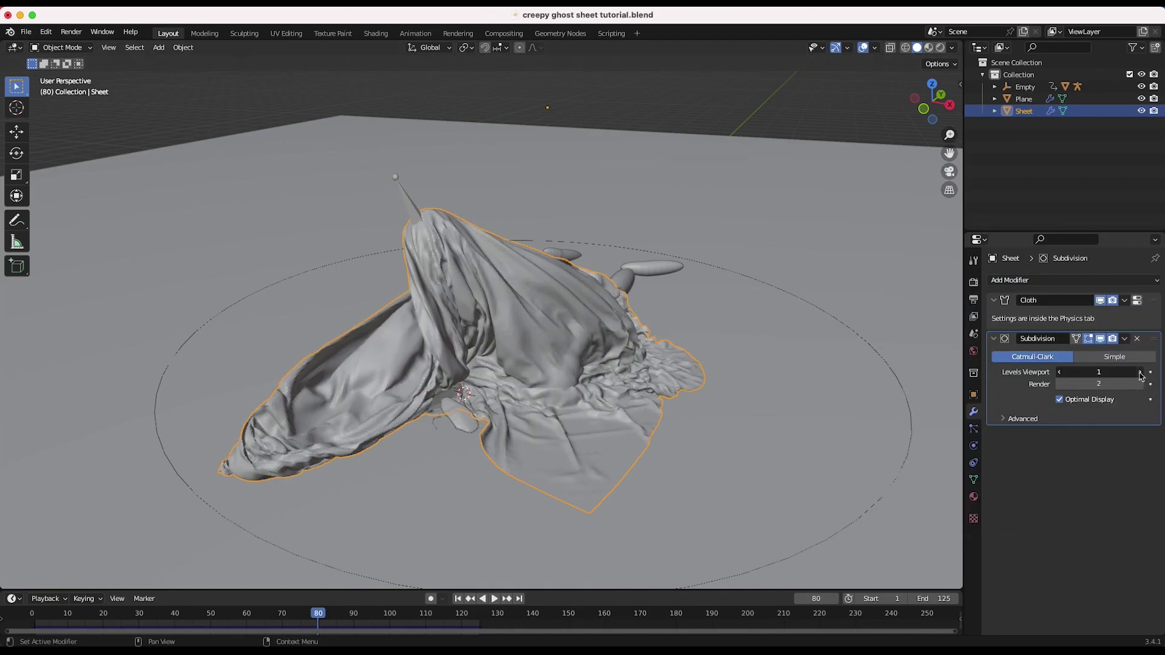
Inspect the subdivided Sheet's folds up close around the character's head and back
{"action": "middle_click_drag", "start_coordinate": [577, 268], "coordinate": [552, 262]}
{"action": "scroll", "coordinate": [552, 260], "scroll_direction": "left", "scroll_amount": 5}
{"action": "scroll", "coordinate": [551, 261], "scroll_direction": "up", "scroll_amount": 5}
{"action": "scroll", "coordinate": [552, 261], "scroll_direction": "right", "scroll_amount": 5}
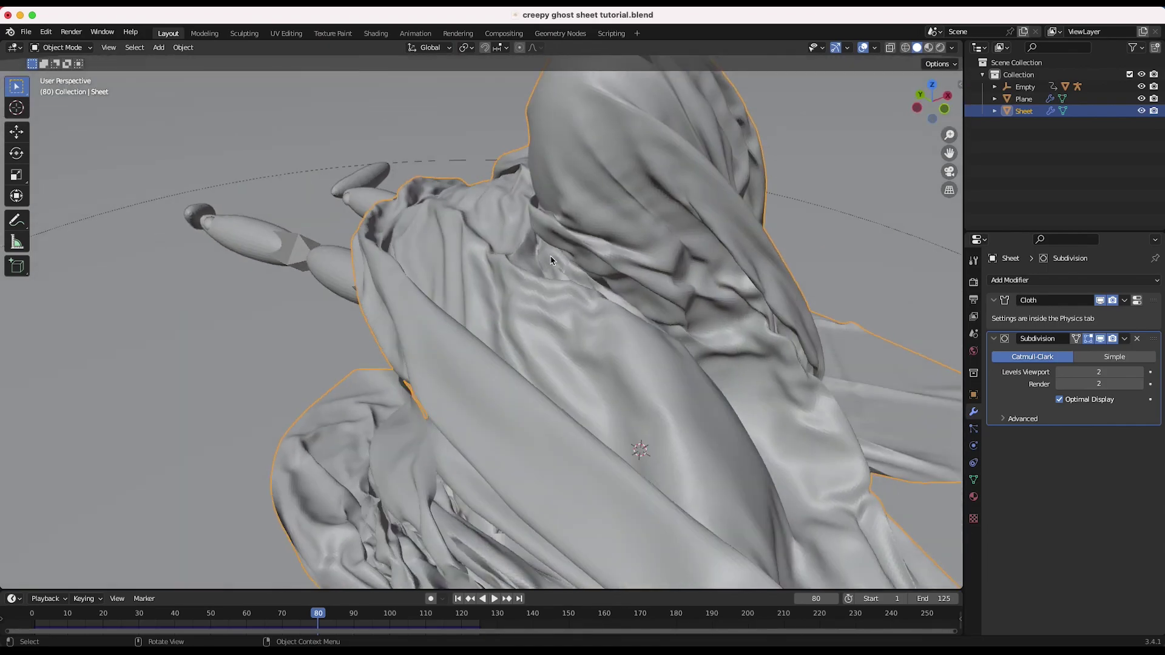
{"action": "scroll", "coordinate": [551, 261], "scroll_direction": "down", "scroll_amount": 4}
{"action": "scroll", "coordinate": [551, 261], "scroll_direction": "up", "scroll_amount": 5}
{"action": "scroll", "coordinate": [516, 349], "scroll_direction": "right", "scroll_amount": 2}
{"action": "scroll", "coordinate": [516, 348], "scroll_direction": "down", "scroll_amount": 1}
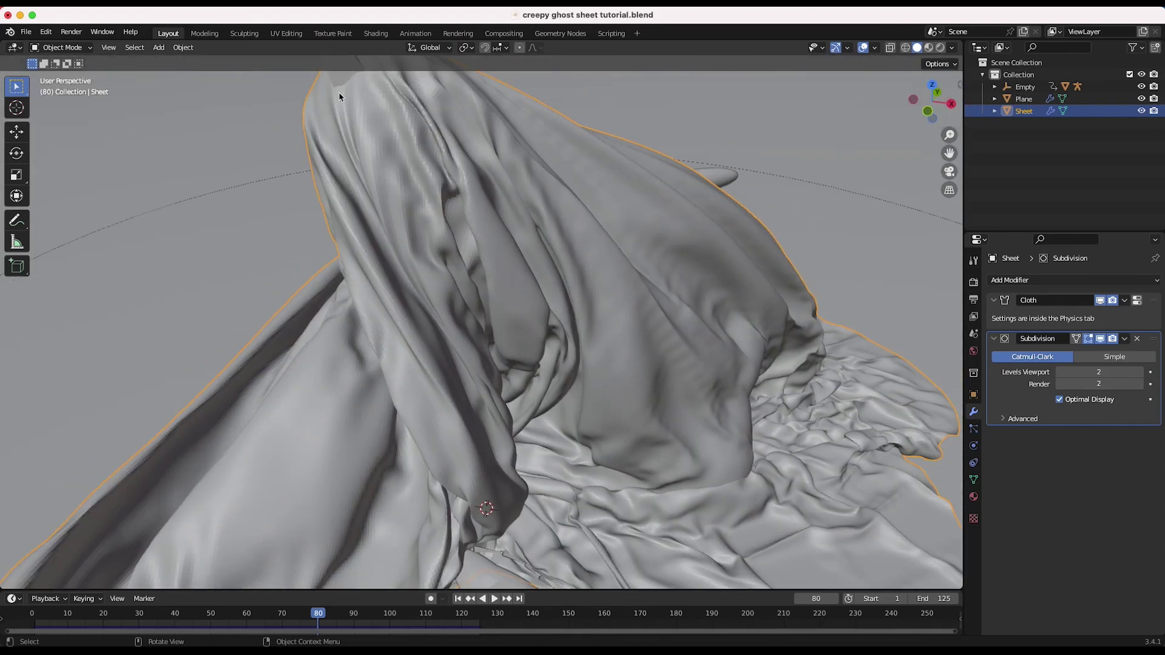
Apply Shade Smooth to the Sheet and check its draped folds at frame 36
{"action": "left_click", "coordinate": [183, 47]}
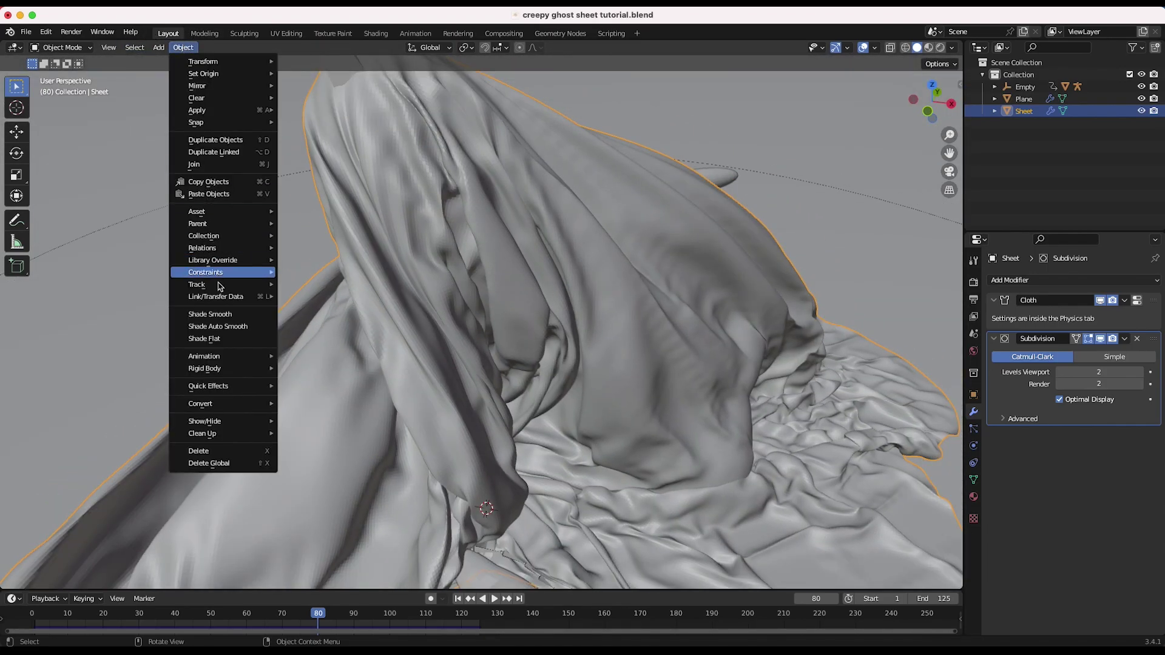
{"action": "left_click", "coordinate": [212, 314]}
{"action": "middle_click_drag", "start_coordinate": [476, 250], "coordinate": [475, 251]}
{"action": "scroll", "coordinate": [475, 251], "scroll_direction": "down", "scroll_amount": 4}
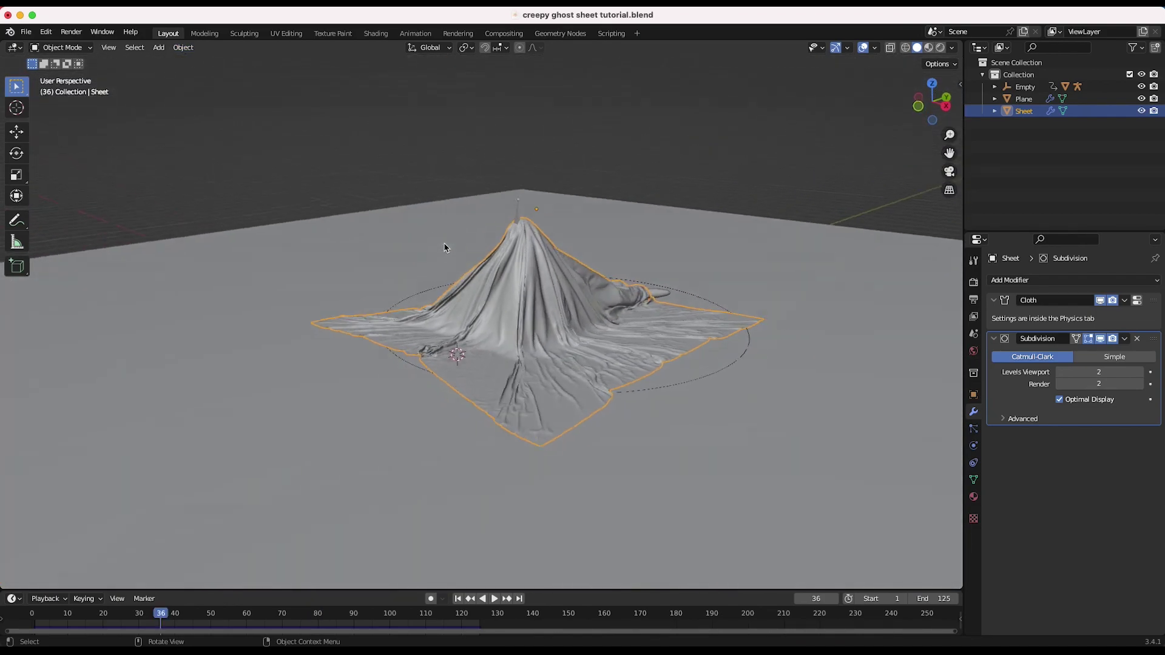
{"action": "middle_click_drag", "start_coordinate": [445, 246], "coordinate": [448, 246]}
{"action": "scroll", "coordinate": [444, 247], "scroll_direction": "up", "scroll_amount": 4}
{"action": "scroll", "coordinate": [517, 205], "scroll_direction": "down", "scroll_amount": 6}
{"action": "middle_click_drag", "start_coordinate": [518, 206], "coordinate": [423, 251]}
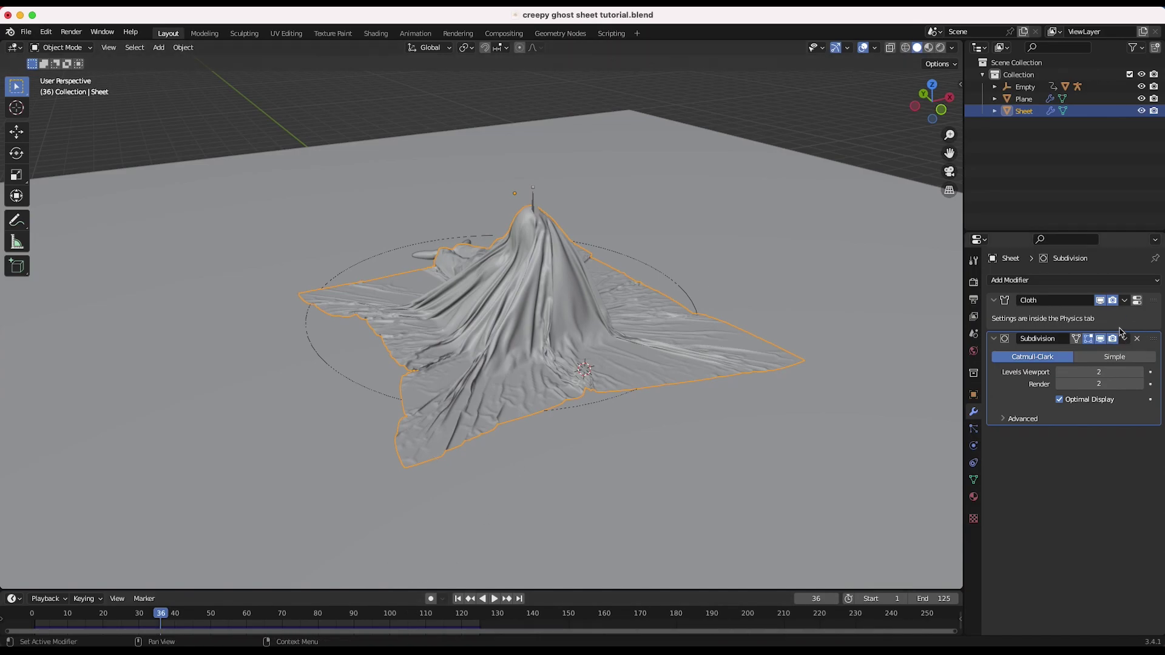
Disable the Subdivision modifier's viewport display on the Sheet and return to frame 1
{"action": "left_click", "coordinate": [1101, 339]}
{"action": "middle_click_drag", "start_coordinate": [634, 359], "coordinate": [595, 363]}
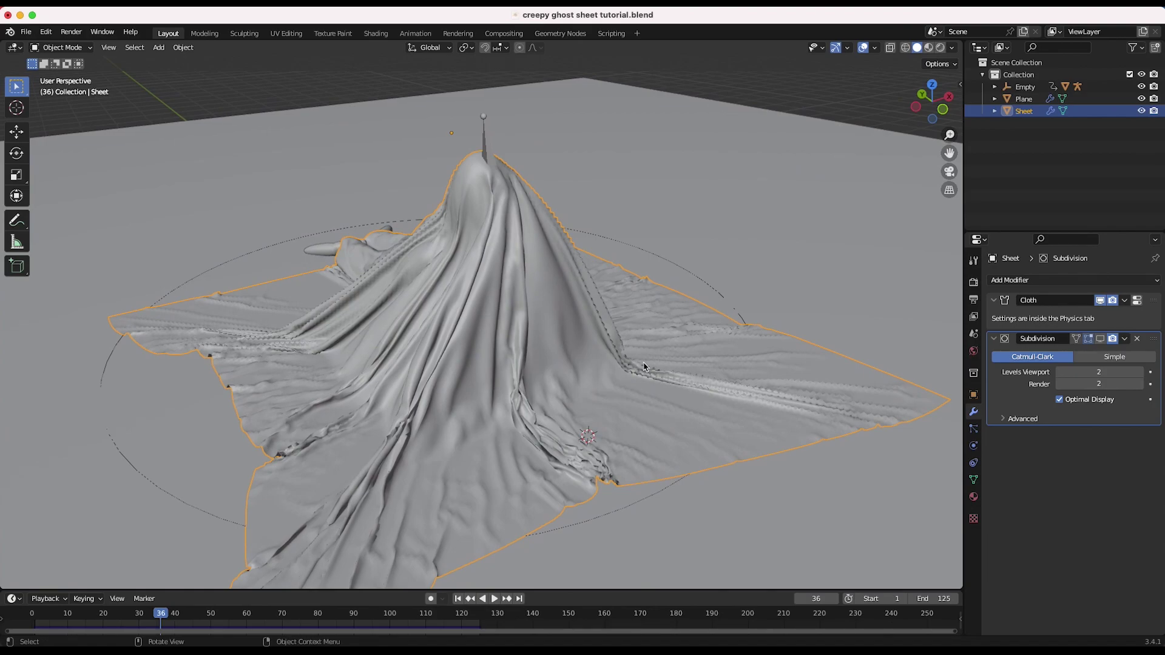
{"action": "key", "text": "shift+Left"}
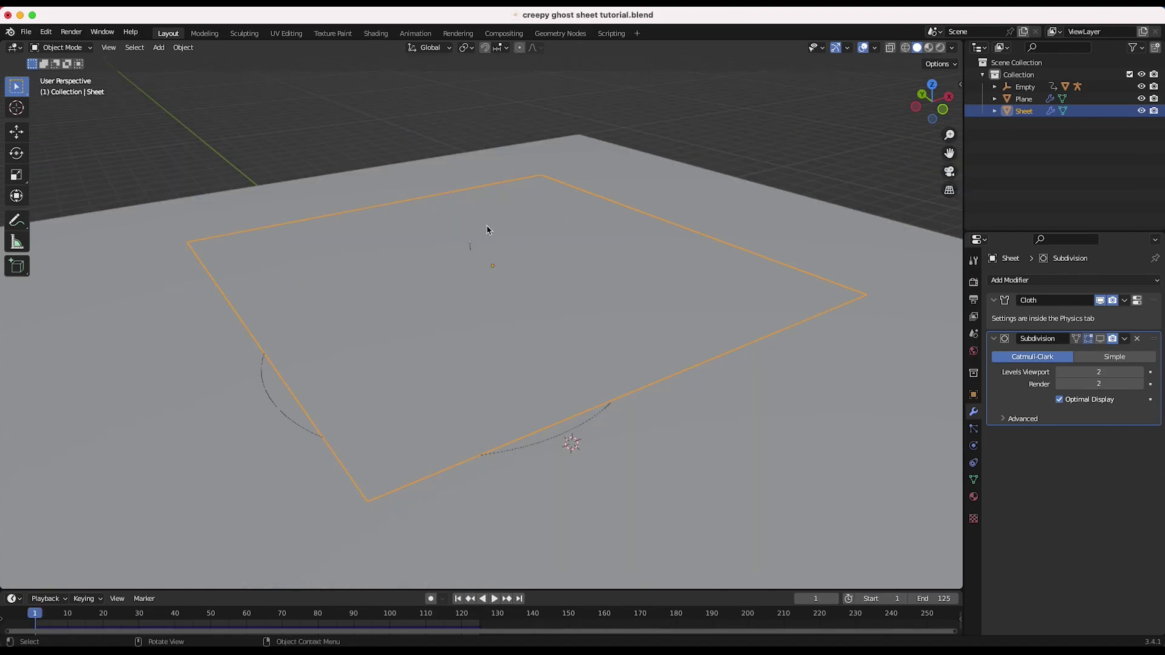
Create a new material for the Sheet and set the scene's render engine to Cycles
{"action": "left_click", "coordinate": [974, 497]}
{"action": "left_click", "coordinate": [1038, 332]}
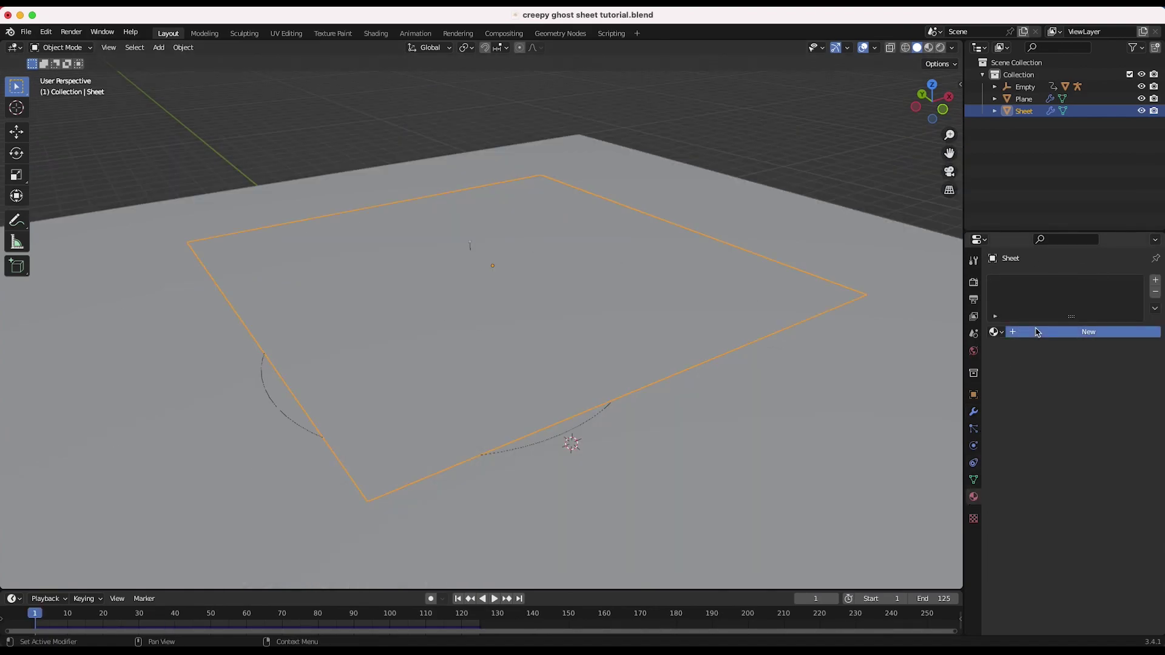
{"action": "left_click", "coordinate": [974, 283]}
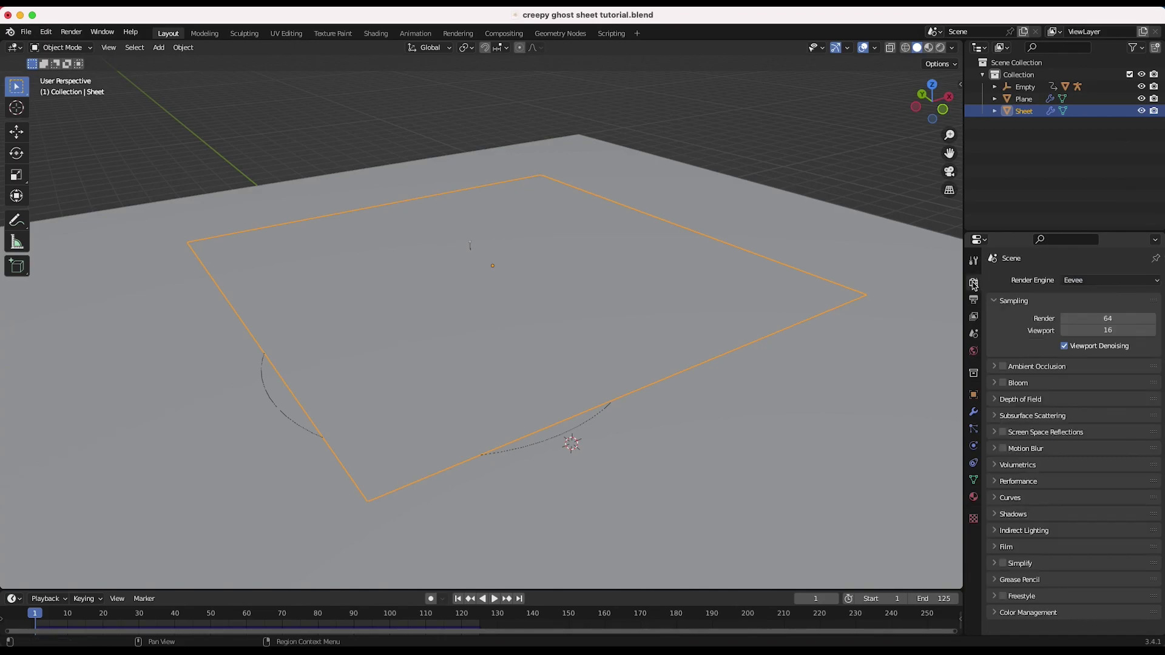
{"action": "left_click", "coordinate": [1094, 280]}
{"action": "left_click", "coordinate": [1076, 321]}
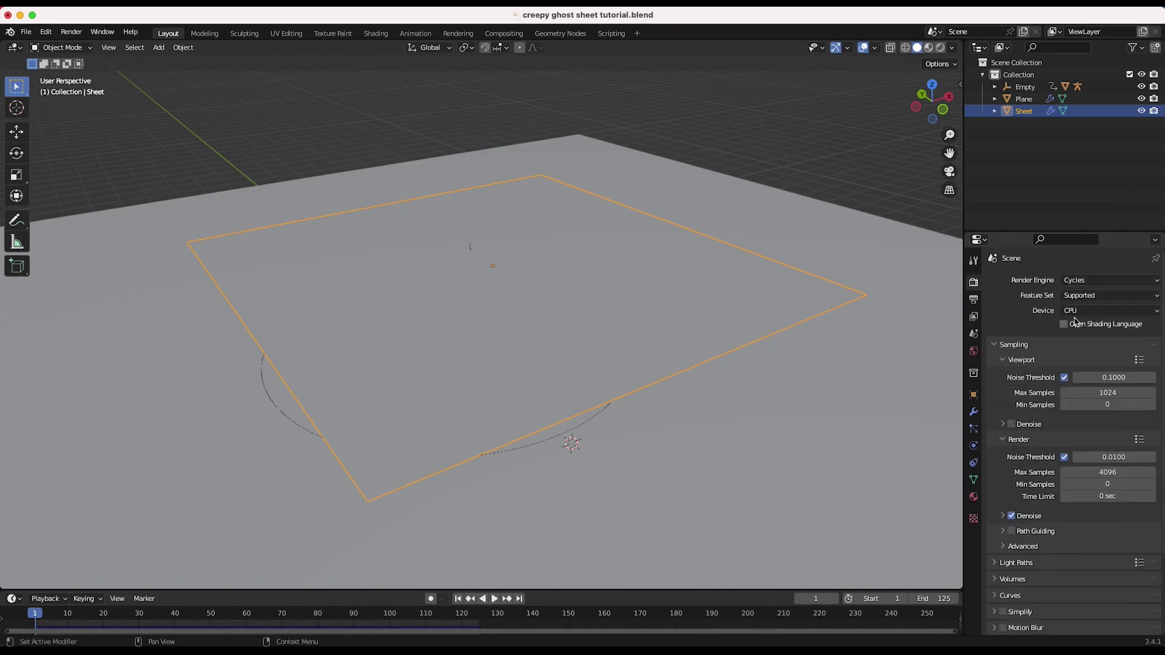
Assign an Image Texture to the Base Color of the Sheet's material
{"action": "left_click", "coordinate": [973, 497]}
{"action": "left_click", "coordinate": [1059, 390]}
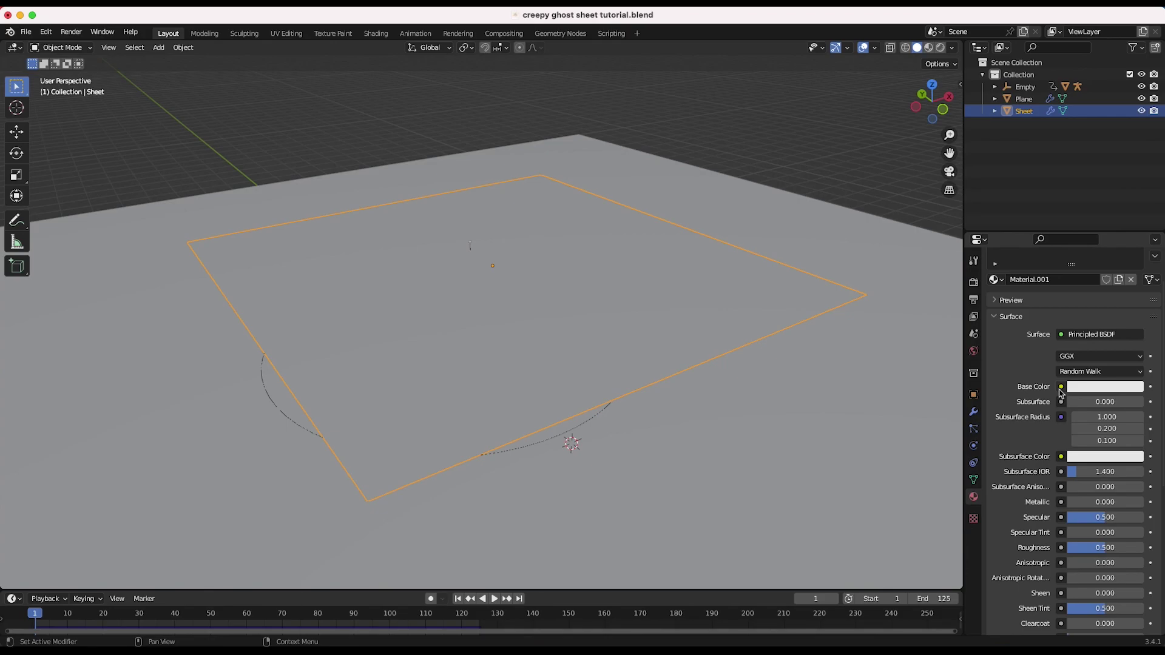
{"action": "left_click", "coordinate": [1061, 394]}
{"action": "left_click", "coordinate": [797, 471]}
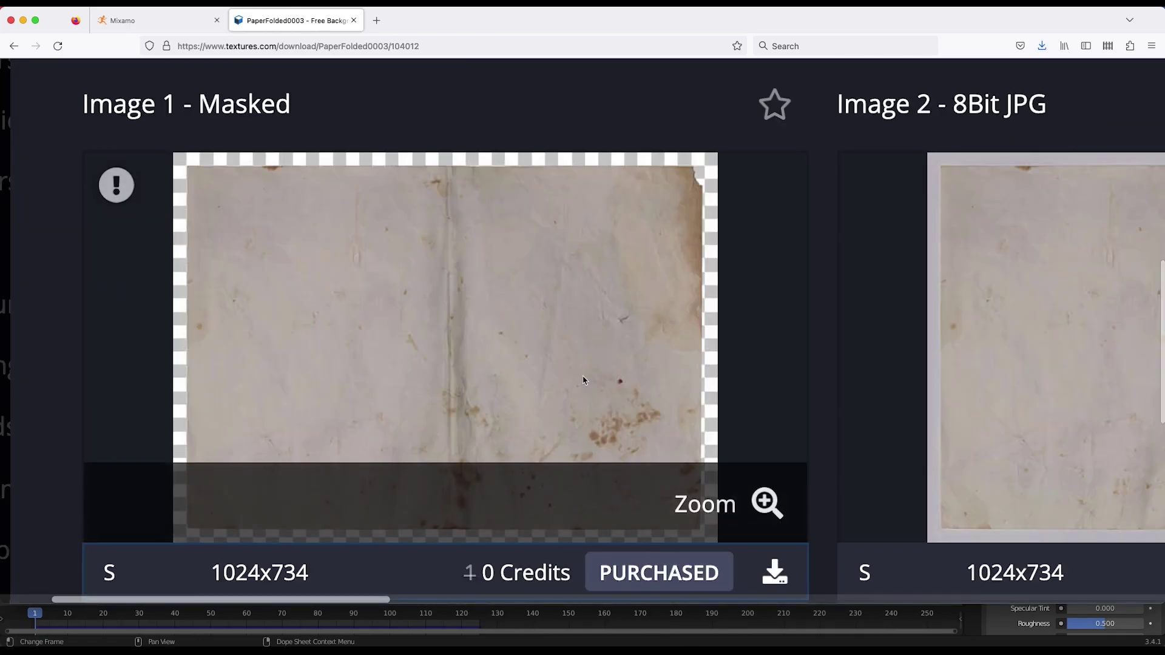
Check the PaperFolded0003 texture in the browser, then return to Blender and load TexturesCom_PaperFolded0003_2_masked_S.png as the Base Color image
{"action": "scroll", "coordinate": [485, 377], "scroll_direction": "down", "scroll_amount": 5, "text": "ctrl"}
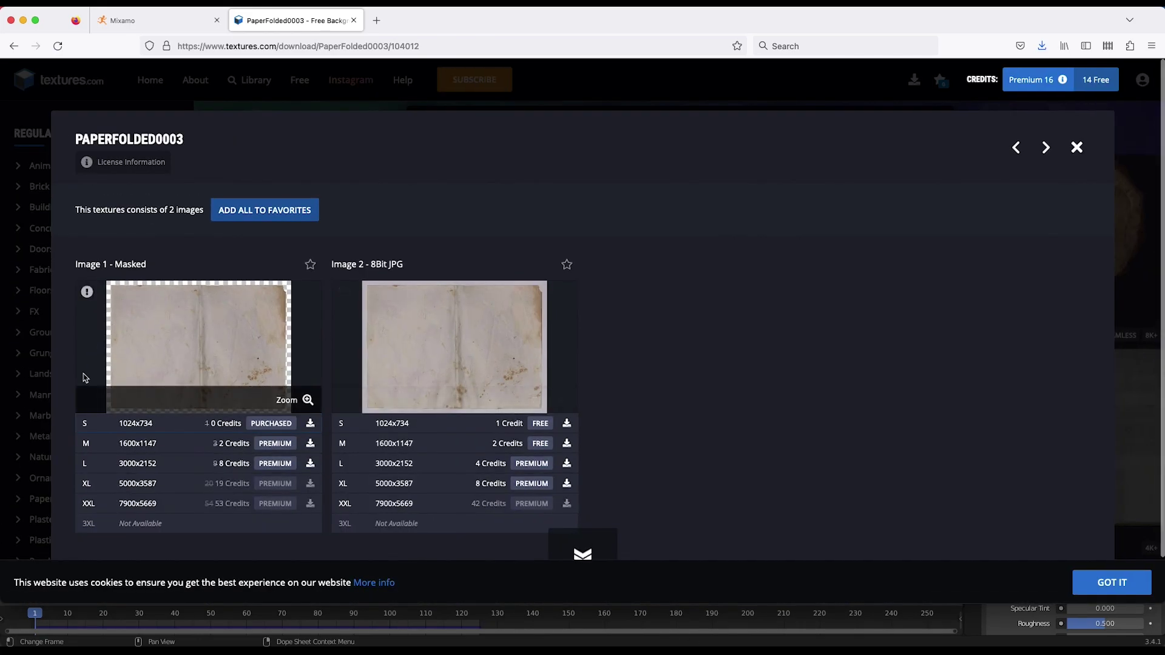
{"action": "key", "text": "super+Tab"}
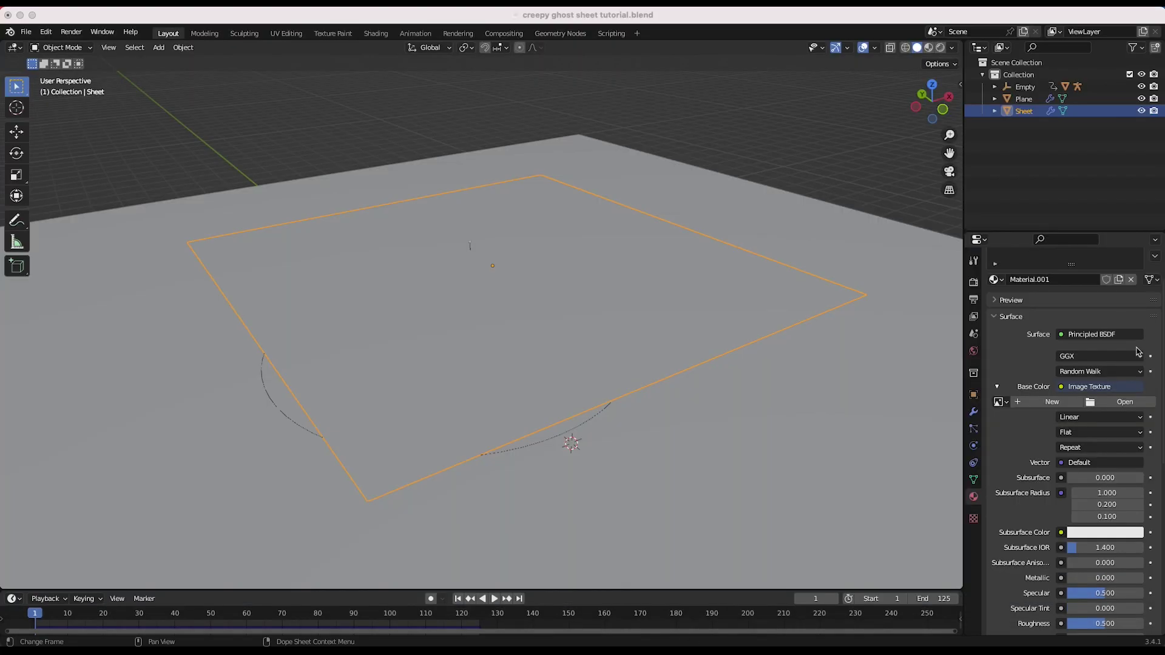
{"action": "left_click", "coordinate": [1112, 402]}
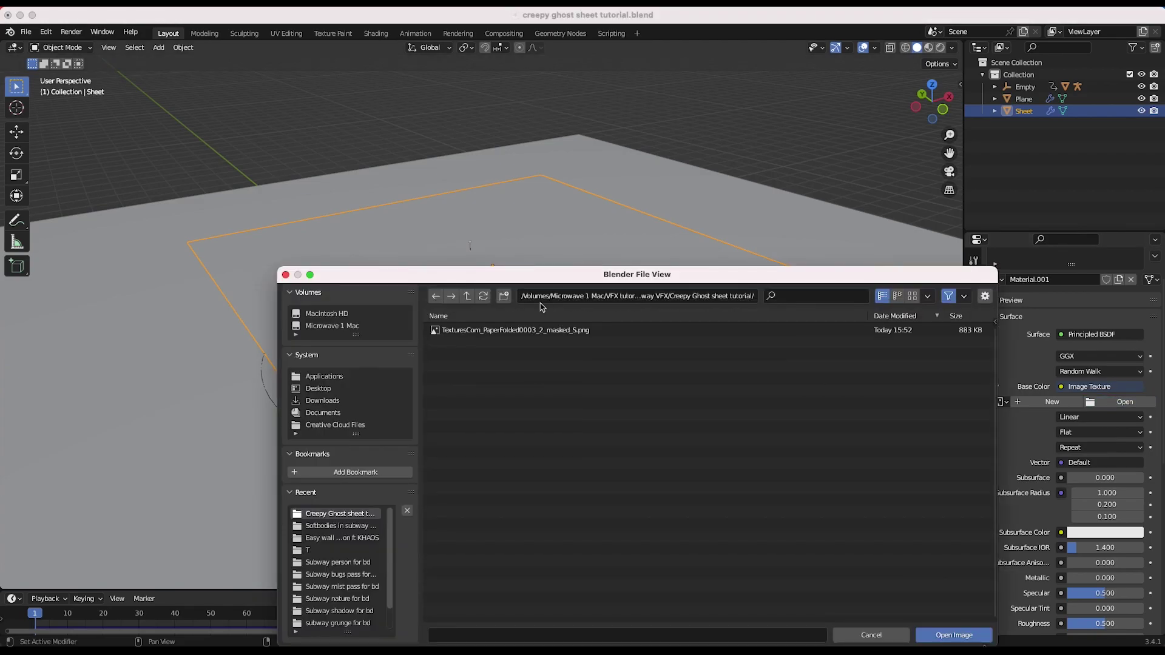
{"action": "left_click", "coordinate": [386, 225]}
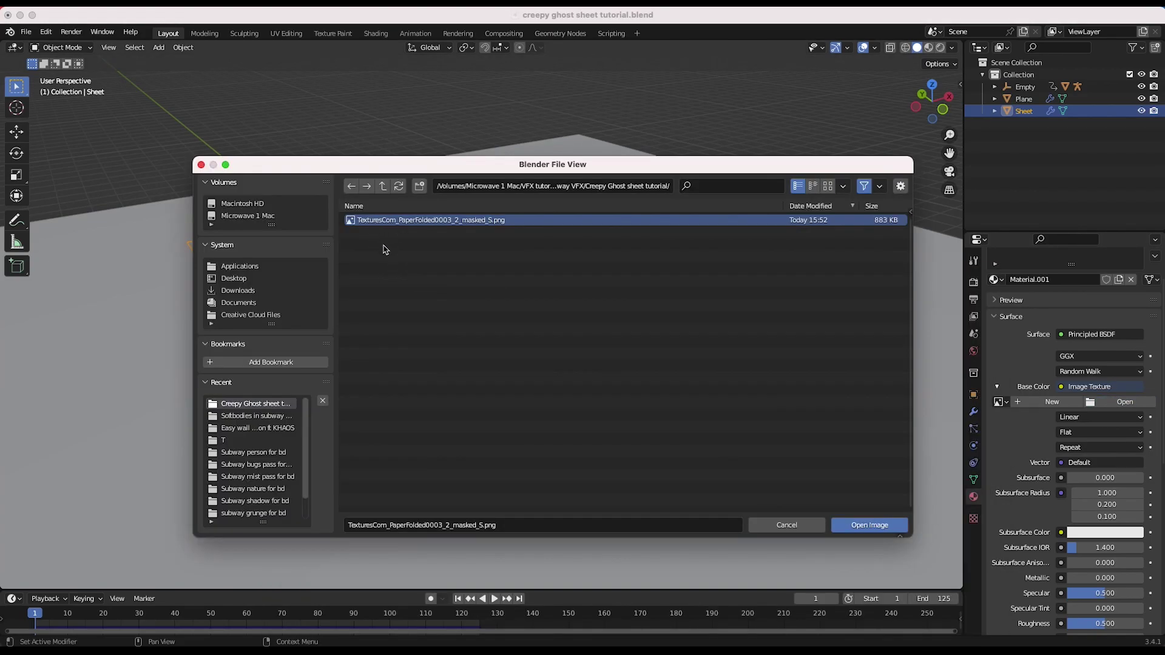
{"action": "left_click", "coordinate": [878, 526]}
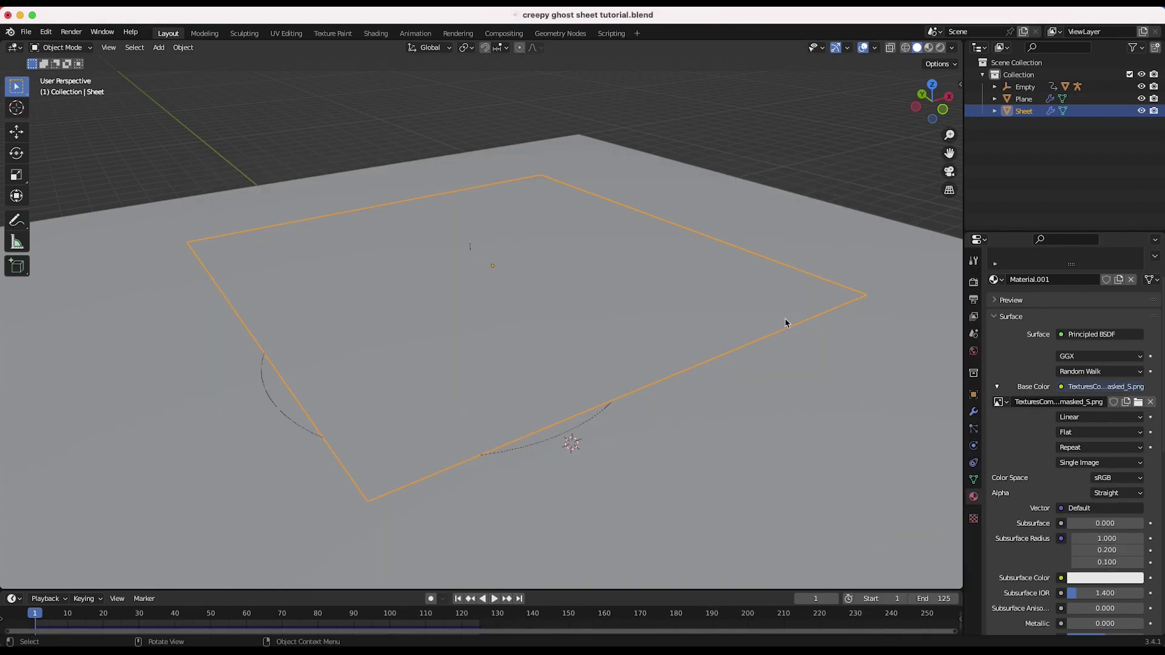
Set the Base Color texture's Vector to Texture Coordinate UV and rename the material as sheet material
{"action": "left_click", "coordinate": [1076, 509]}
{"action": "left_click", "coordinate": [818, 428]}
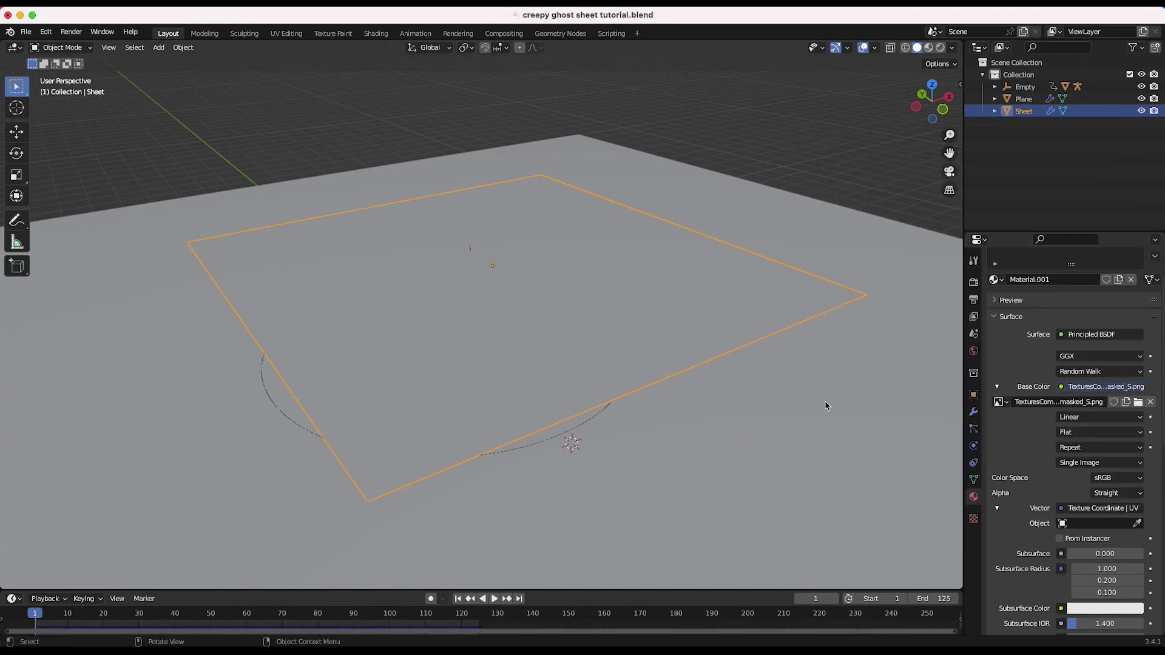
{"action": "left_click", "coordinate": [1036, 335]}
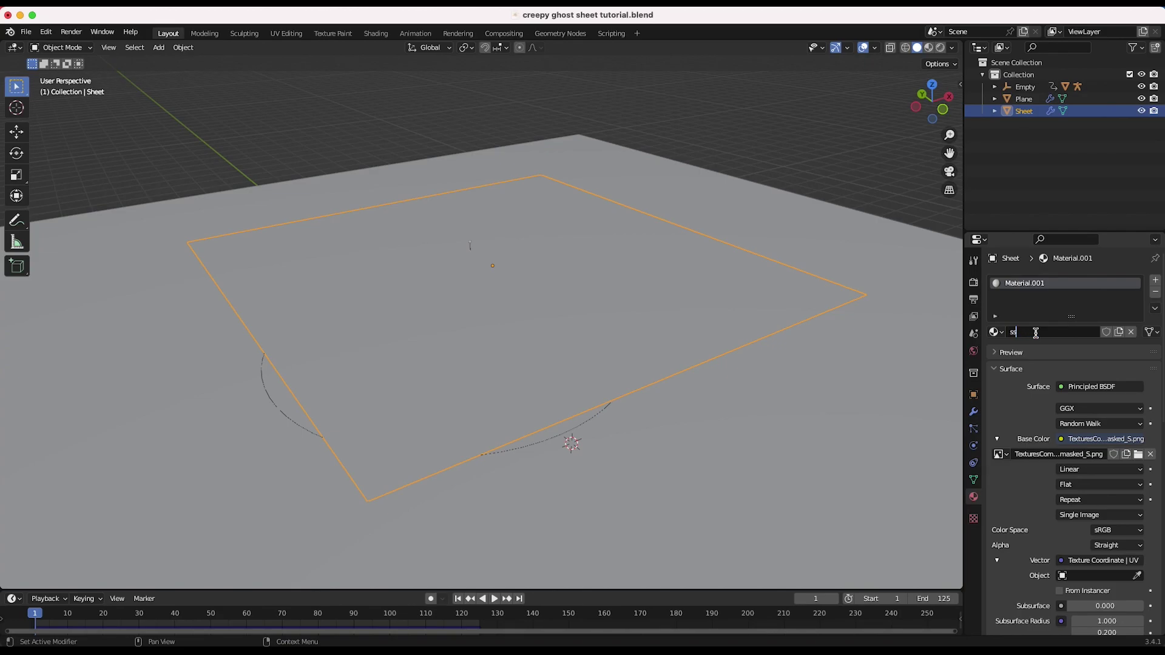
{"action": "key", "text": "Return"}
Unwrap the entire Sheet mesh with Smart UV Project and return to Object Mode
{"action": "left_click", "coordinate": [60, 47]}
{"action": "left_click", "coordinate": [51, 60]}
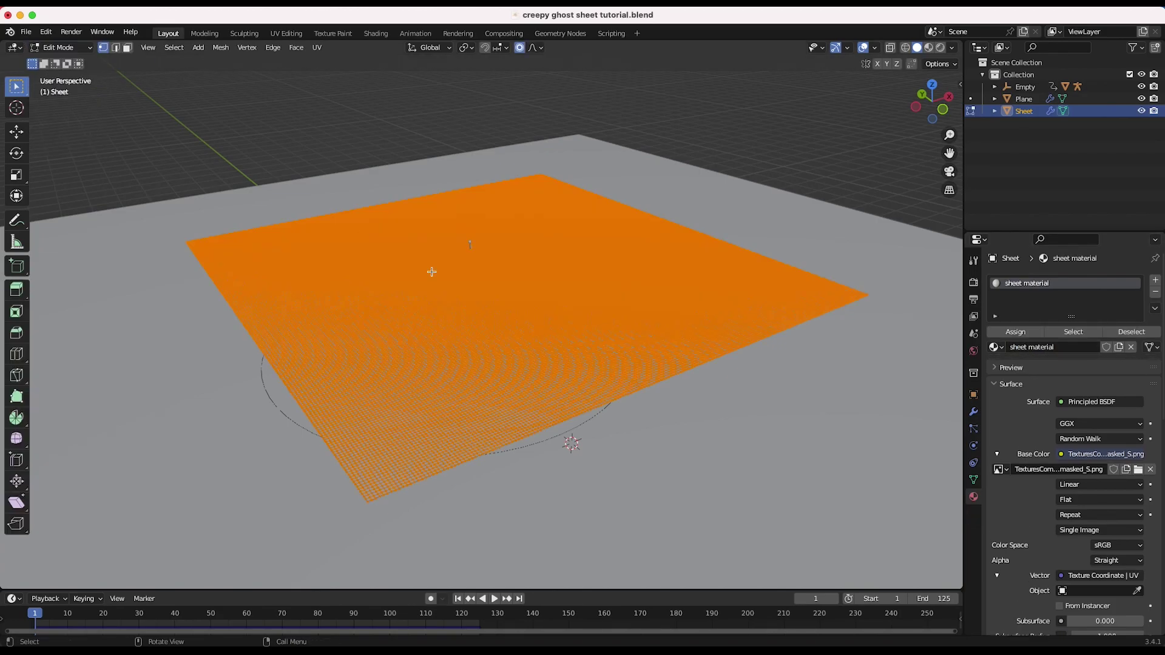
{"action": "key", "text": "alt+z"}
{"action": "key", "text": "b"}
{"action": "left_click_drag", "start_coordinate": [838, 125], "coordinate": [133, 567]}
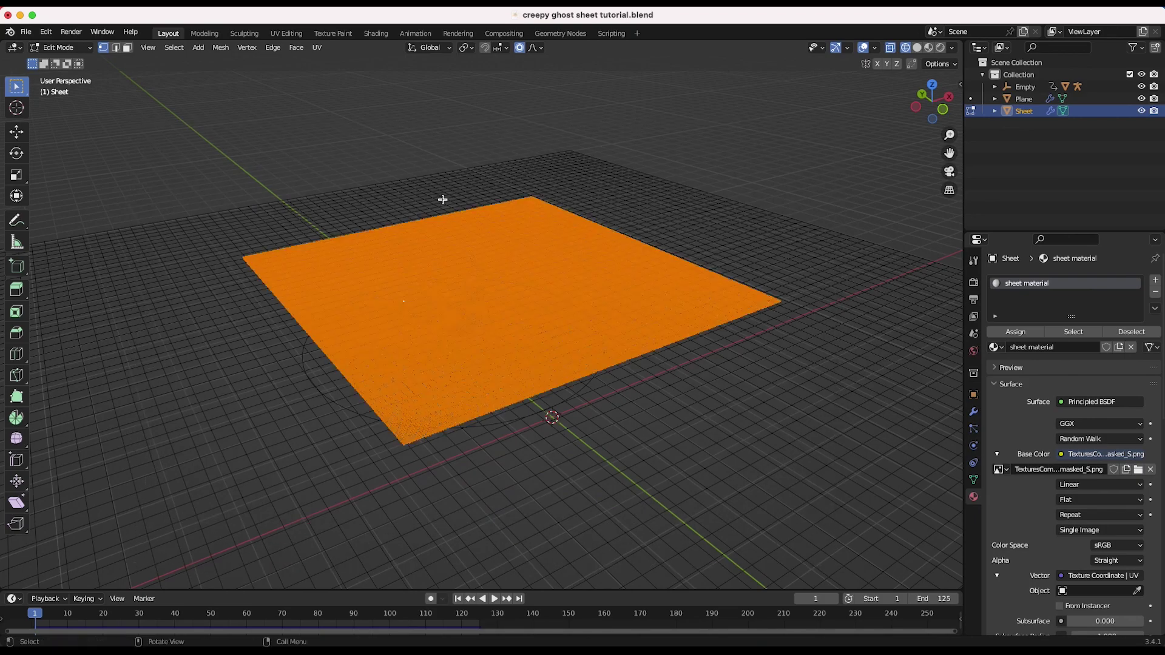
{"action": "key", "text": "u"}
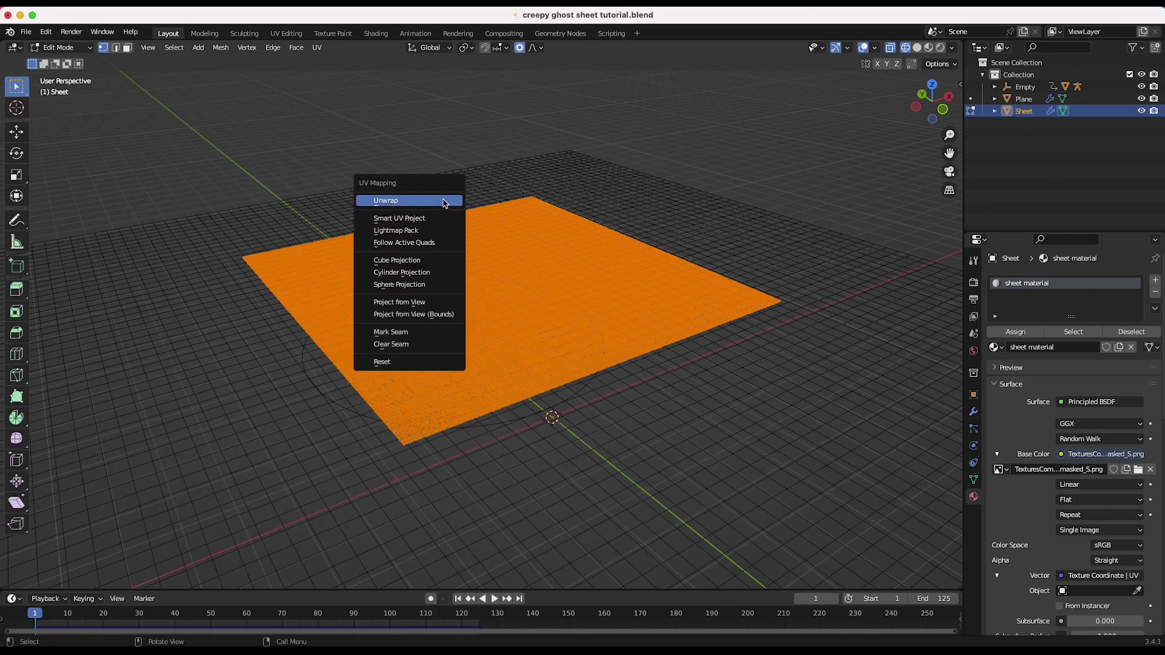
{"action": "left_click", "coordinate": [405, 220]}
{"action": "left_click", "coordinate": [403, 327]}
{"action": "key", "text": "Tab"}
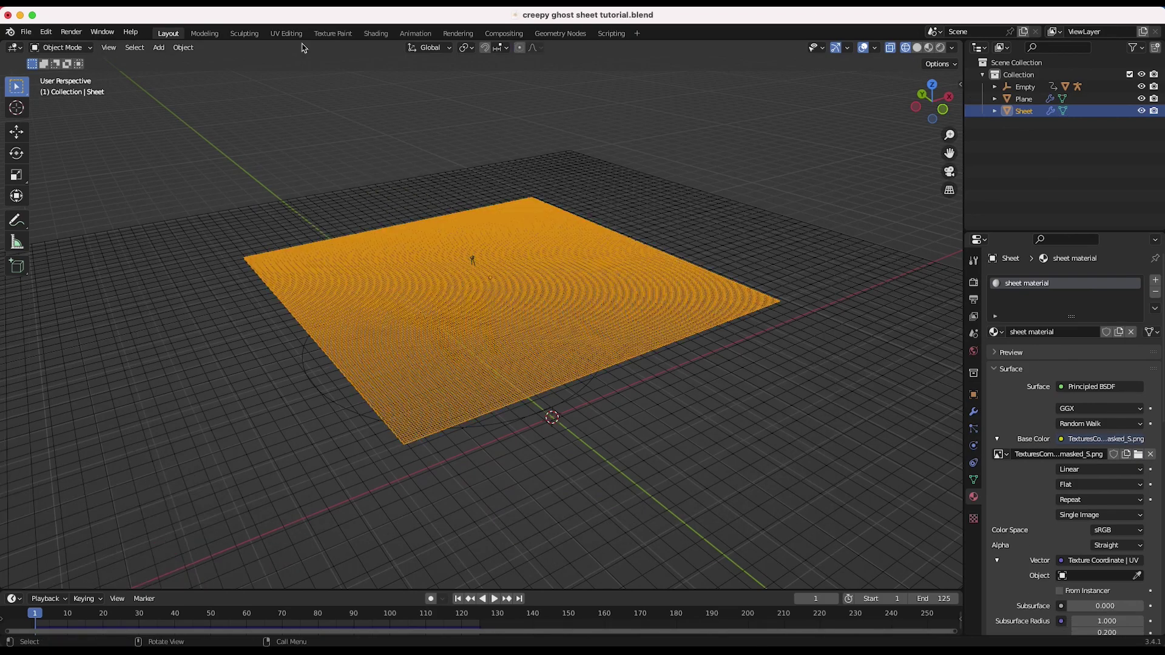
In the UV Editing workspace, scale, move and widen the Sheet's UV island to fit within the paper area of the image
{"action": "left_click", "coordinate": [285, 34]}
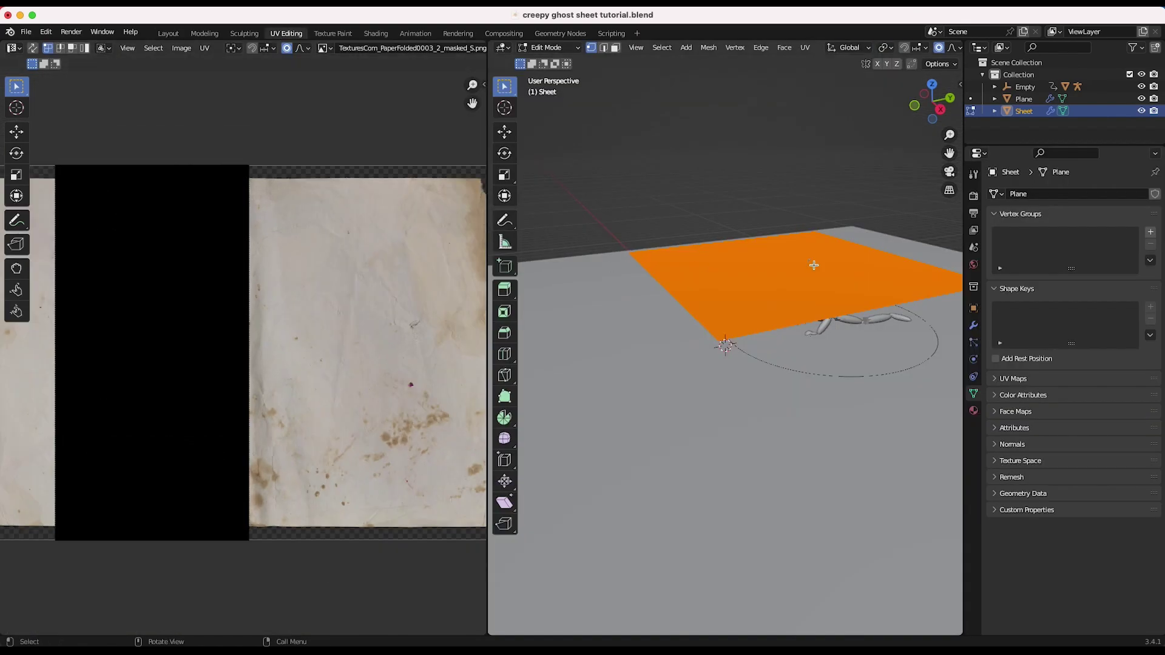
{"action": "scroll", "coordinate": [182, 331], "scroll_direction": "down", "scroll_amount": 2}
{"action": "key", "text": "b"}
{"action": "left_click_drag", "start_coordinate": [308, 146], "coordinate": [3, 636]}
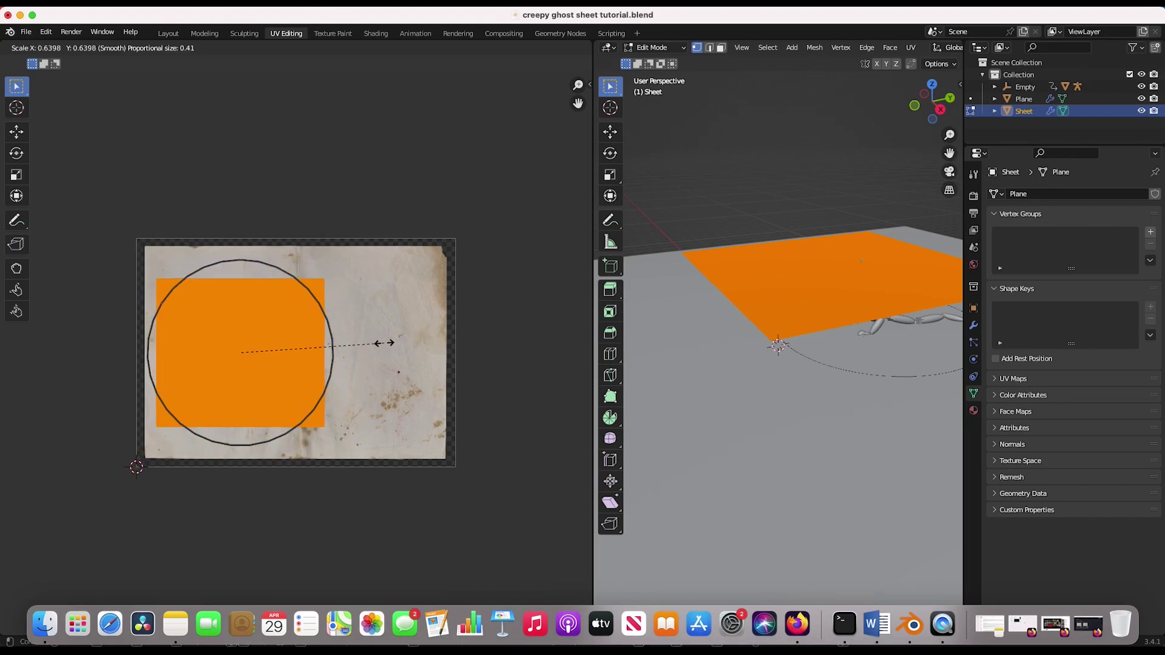
{"action": "left_click", "coordinate": [363, 365]}
{"action": "key", "text": "s"}
{"action": "left_click", "coordinate": [410, 365]}
{"action": "key", "text": "g"}
{"action": "left_click", "coordinate": [412, 370]}
{"action": "key", "text": "s"}
{"action": "key", "text": "x"}
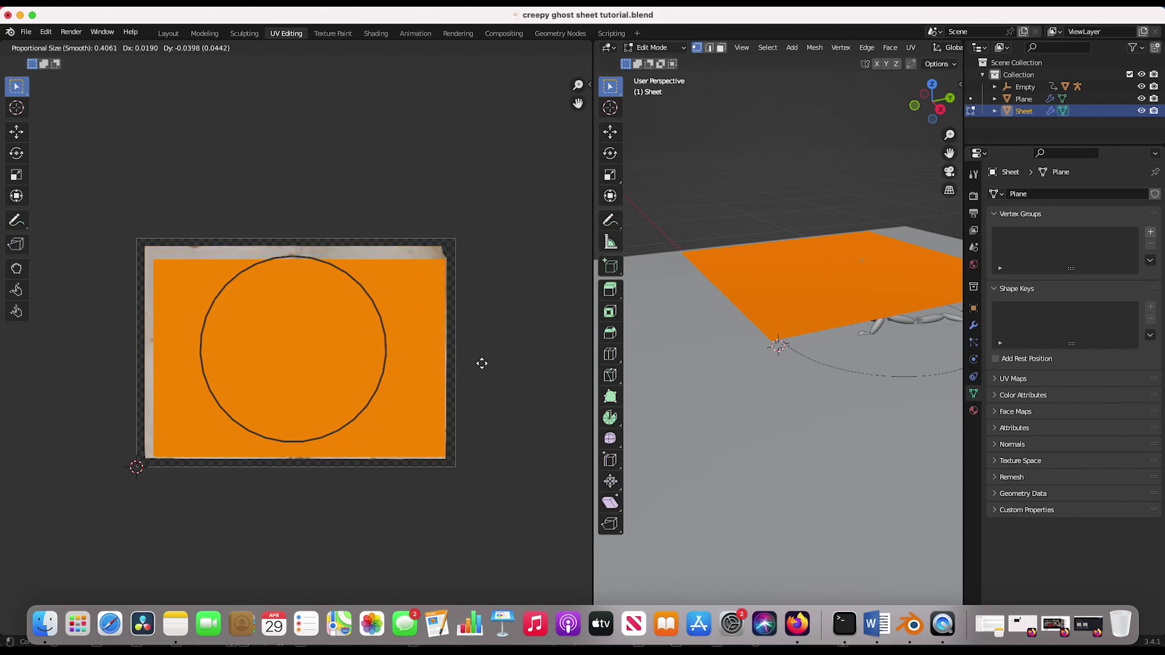
{"action": "left_click", "coordinate": [482, 364]}
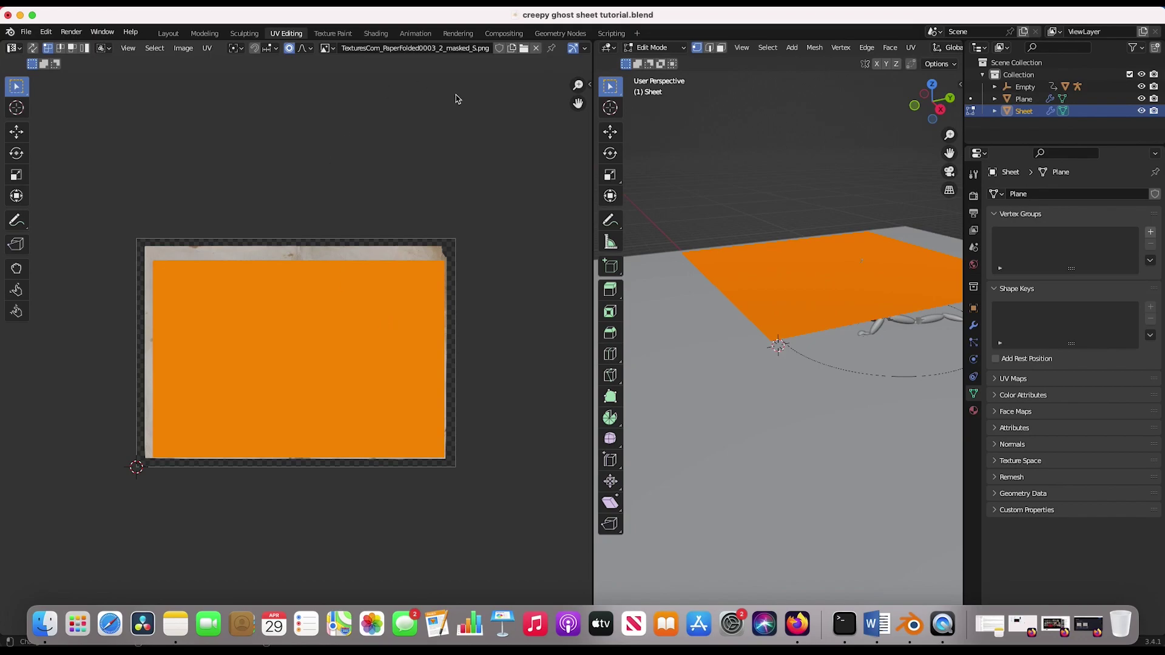
Preview the textured Sheet in Rendered shading in the Layout workspace and examine its draped folds at frame 42
{"action": "left_click", "coordinate": [166, 34]}
{"action": "key", "text": "z"}
{"action": "left_click", "coordinate": [468, 258]}
{"action": "left_click", "coordinate": [720, 114]}
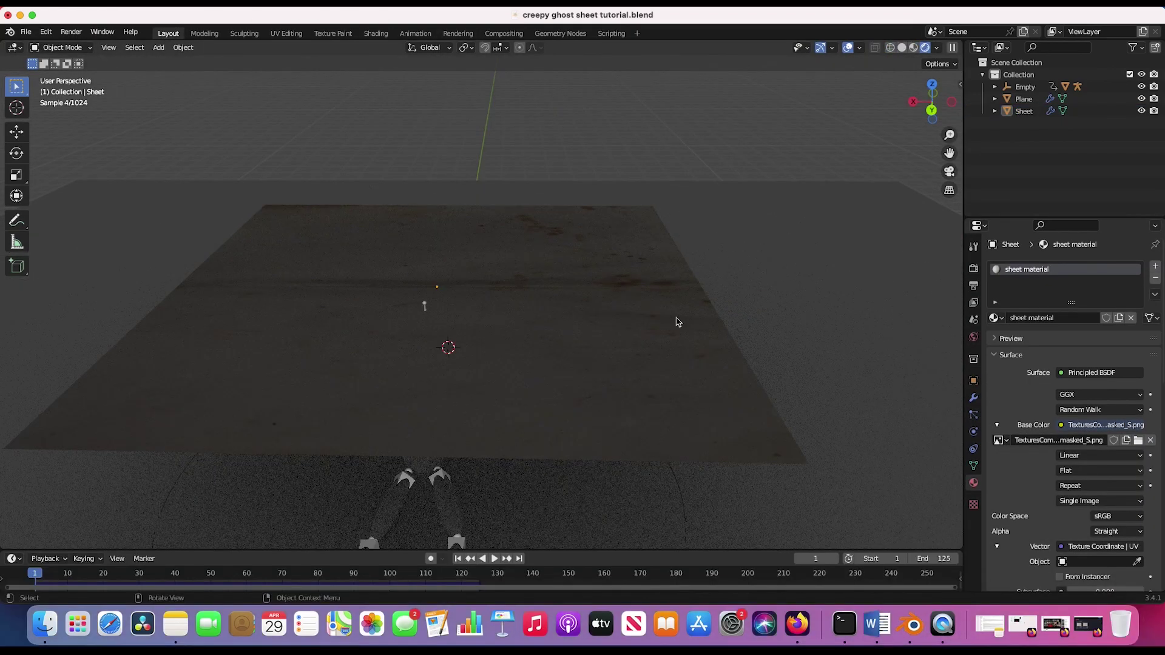
{"action": "scroll", "coordinate": [676, 322], "scroll_direction": "left", "scroll_amount": 5}
{"action": "left_click", "coordinate": [128, 574]}
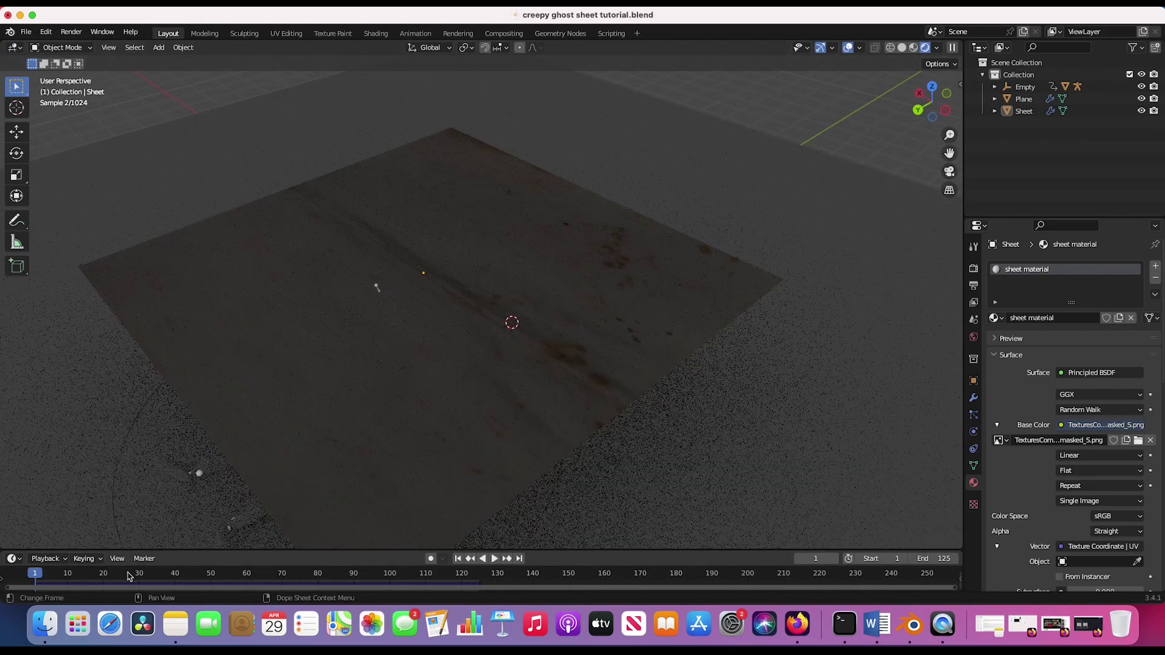
{"action": "left_click", "coordinate": [182, 574]}
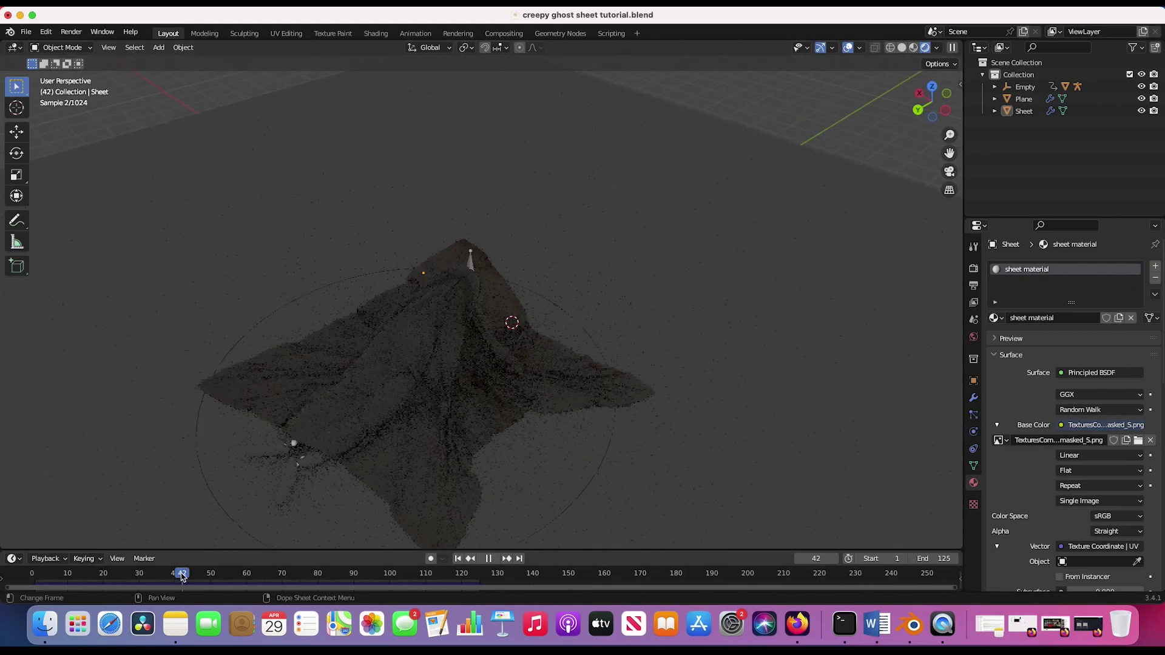
{"action": "scroll", "coordinate": [575, 348], "scroll_direction": "right", "scroll_amount": 5}
{"action": "middle_click_drag", "start_coordinate": [684, 446], "coordinate": [466, 282]}
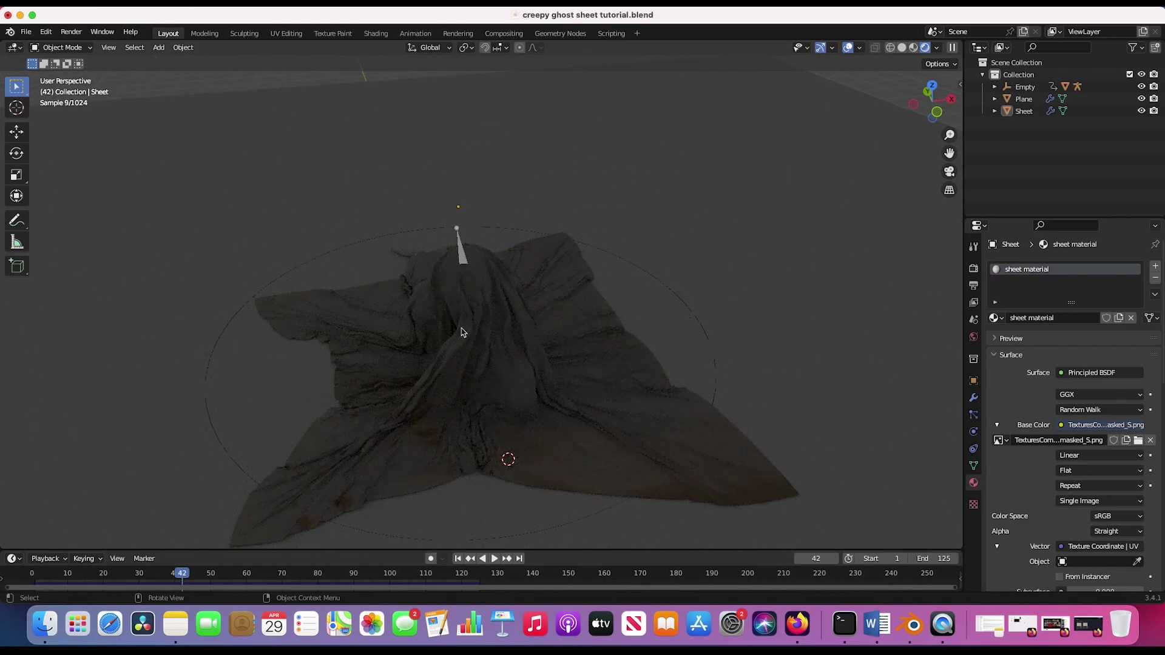
{"action": "middle_click_drag", "start_coordinate": [474, 295], "coordinate": [514, 360]}
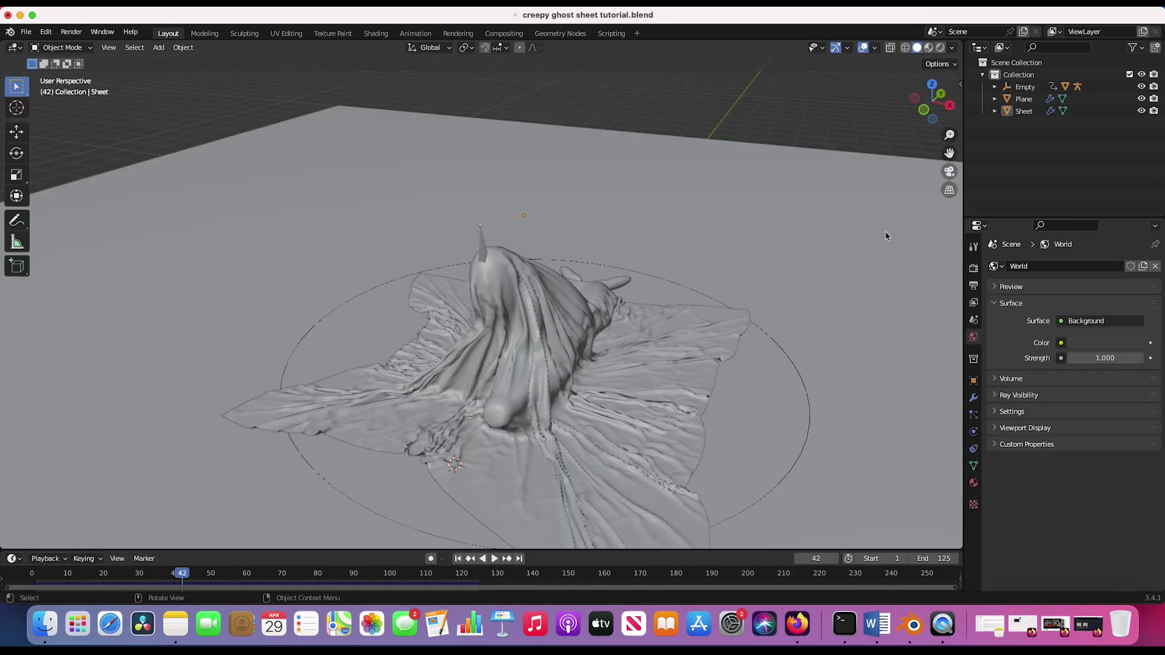
Assign an Environment Texture with canary_wharf_4k.hdr to the World color and preview the scene in Rendered shading
{"action": "left_click", "coordinate": [1061, 343]}
{"action": "left_click", "coordinate": [794, 400]}
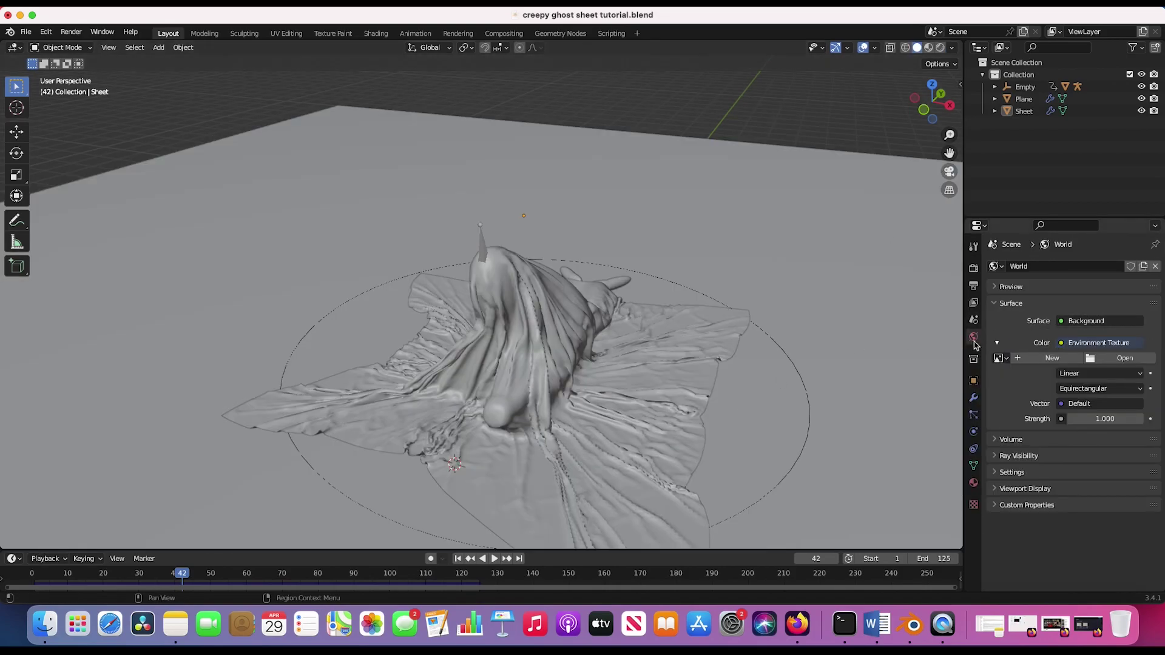
{"action": "left_click", "coordinate": [1125, 358]}
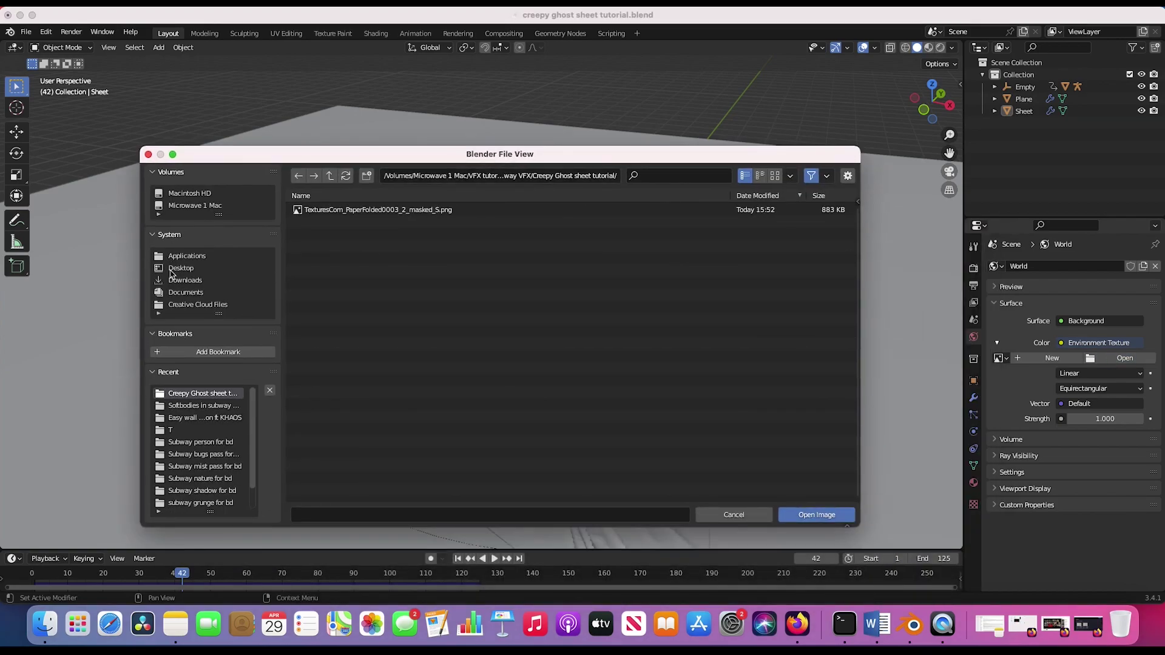
{"action": "left_click", "coordinate": [184, 279]}
{"action": "scroll", "coordinate": [316, 364], "scroll_direction": "down", "scroll_amount": 15}
{"action": "double_click", "coordinate": [311, 482]}
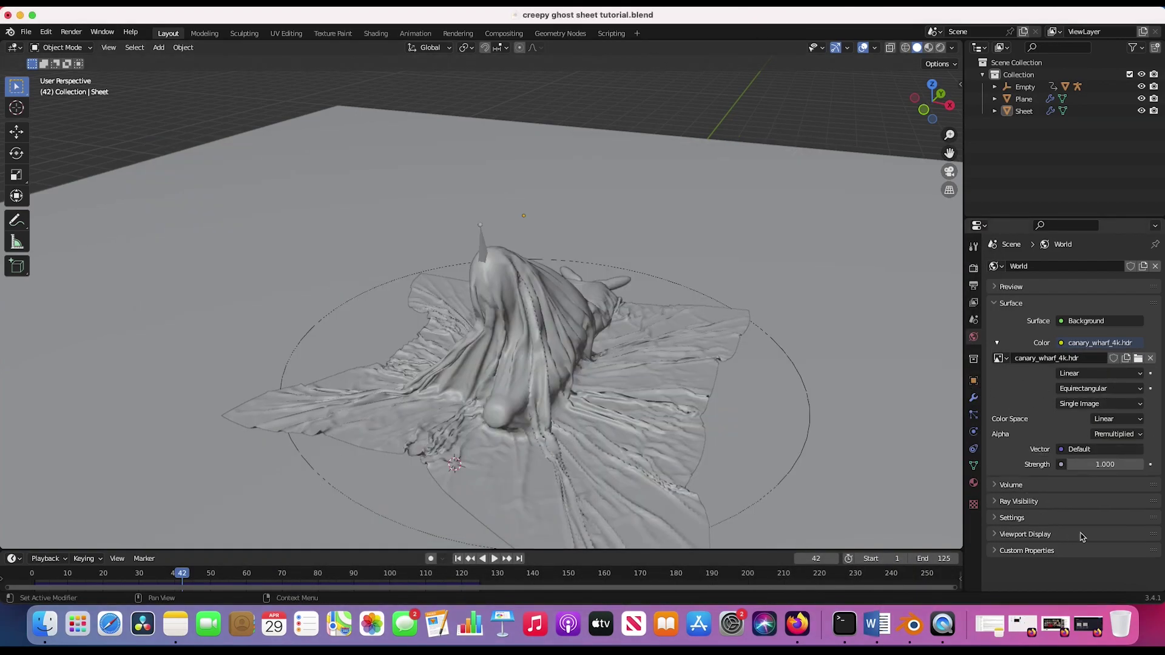
{"action": "key", "text": "z"}
{"action": "left_click", "coordinate": [430, 233]}
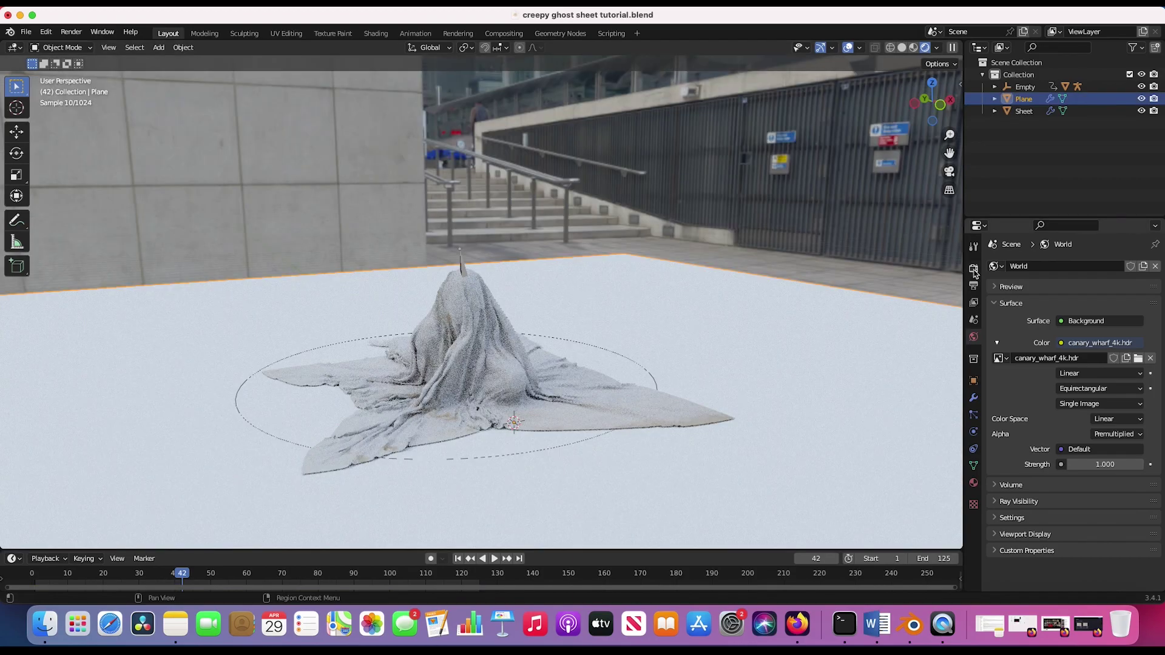
Enable Transparent film in the render settings
{"action": "left_click", "coordinate": [974, 268]}
{"action": "scroll", "coordinate": [1054, 525], "scroll_direction": "down", "scroll_amount": 8}
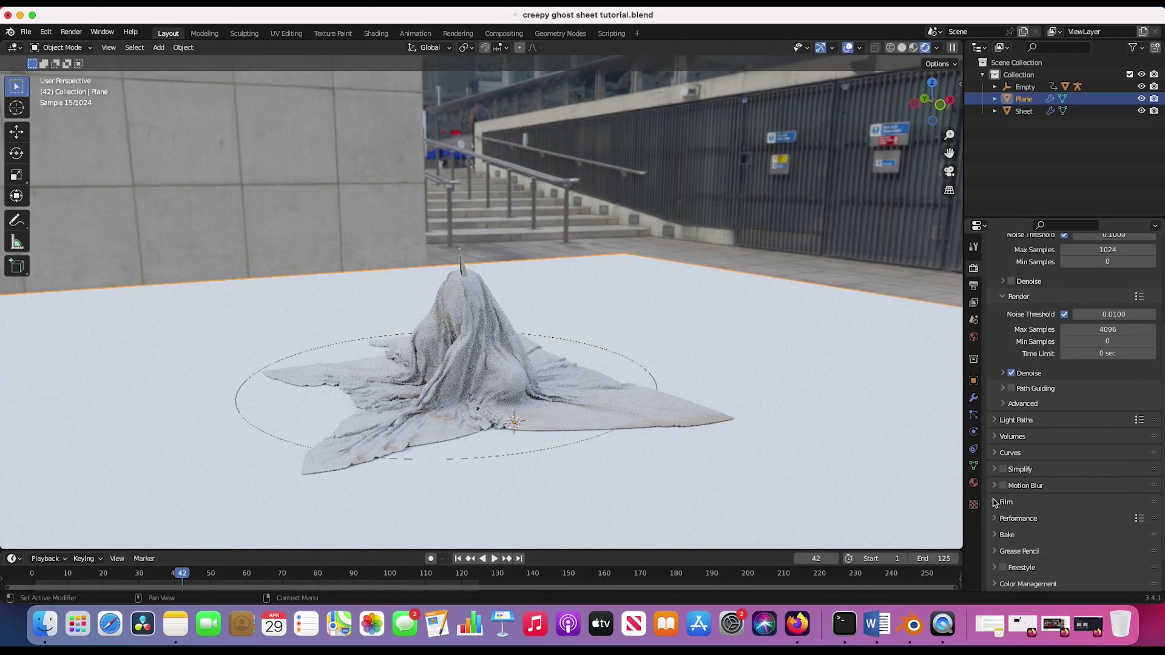
{"action": "left_click", "coordinate": [1012, 466]}
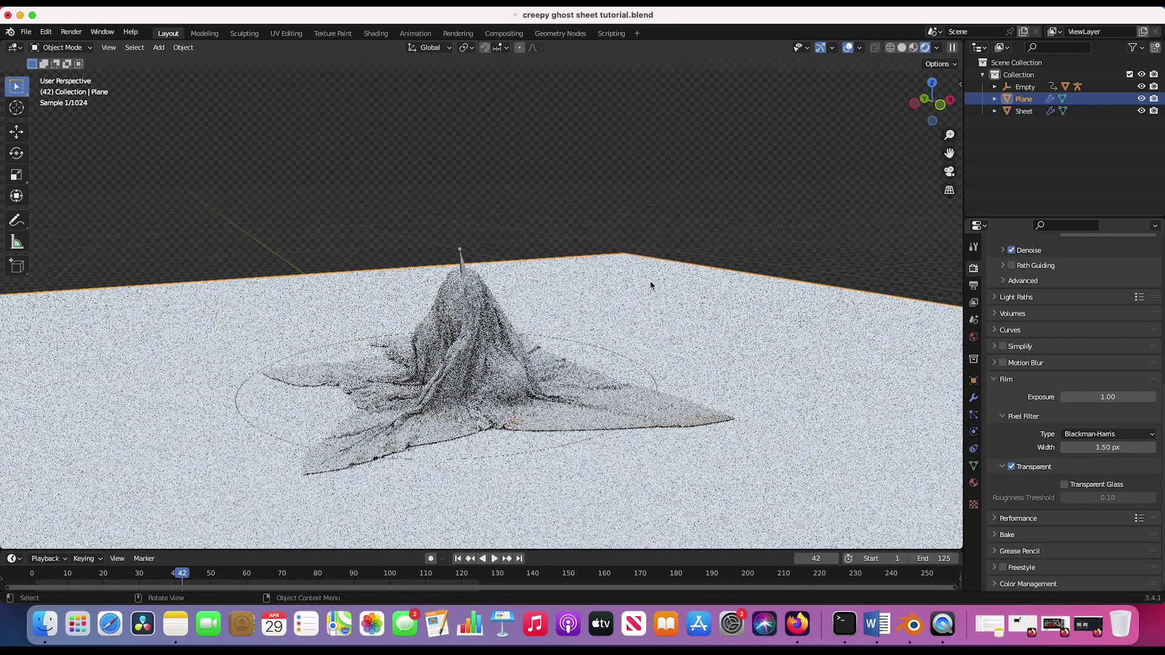
Create a new material for the Plane and darken its Base Color to a value of about 0.047
{"action": "left_click", "coordinate": [974, 484]}
{"action": "left_click", "coordinate": [1055, 321]}
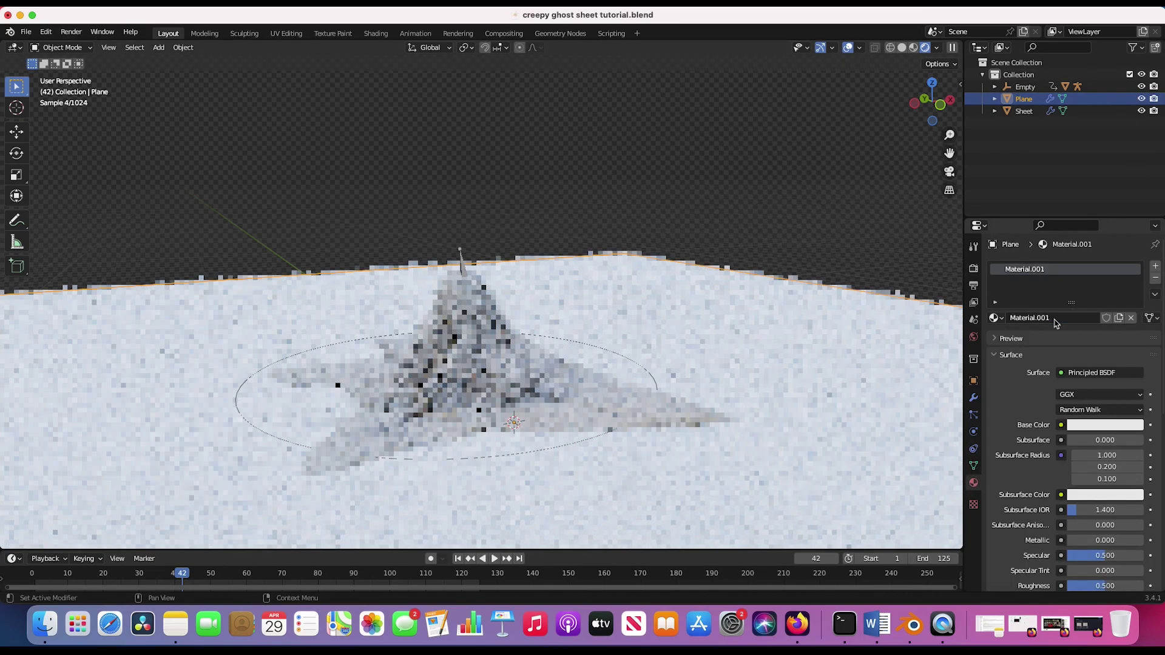
{"action": "left_click", "coordinate": [1084, 425]}
{"action": "left_click_drag", "start_coordinate": [1134, 261], "coordinate": [1134, 318]}
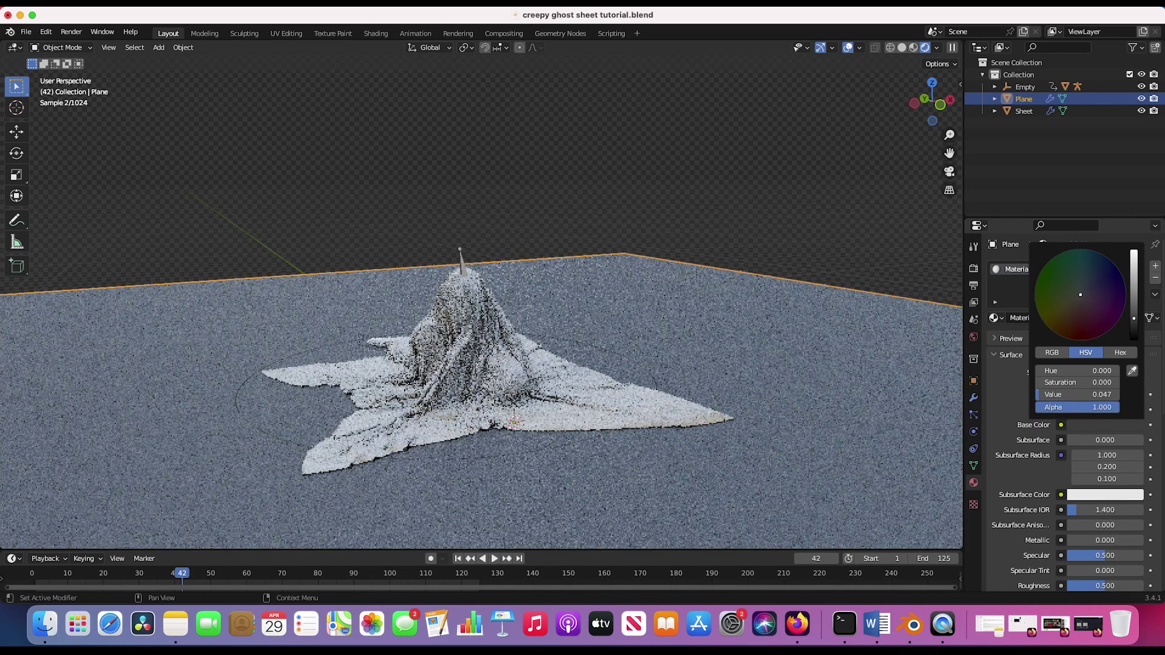
Make the Plane a Shadow Catcher in its object visibility settings
{"action": "left_click", "coordinate": [973, 302]}
{"action": "left_click", "coordinate": [974, 381]}
{"action": "scroll", "coordinate": [994, 539], "scroll_direction": "down", "scroll_amount": 10}
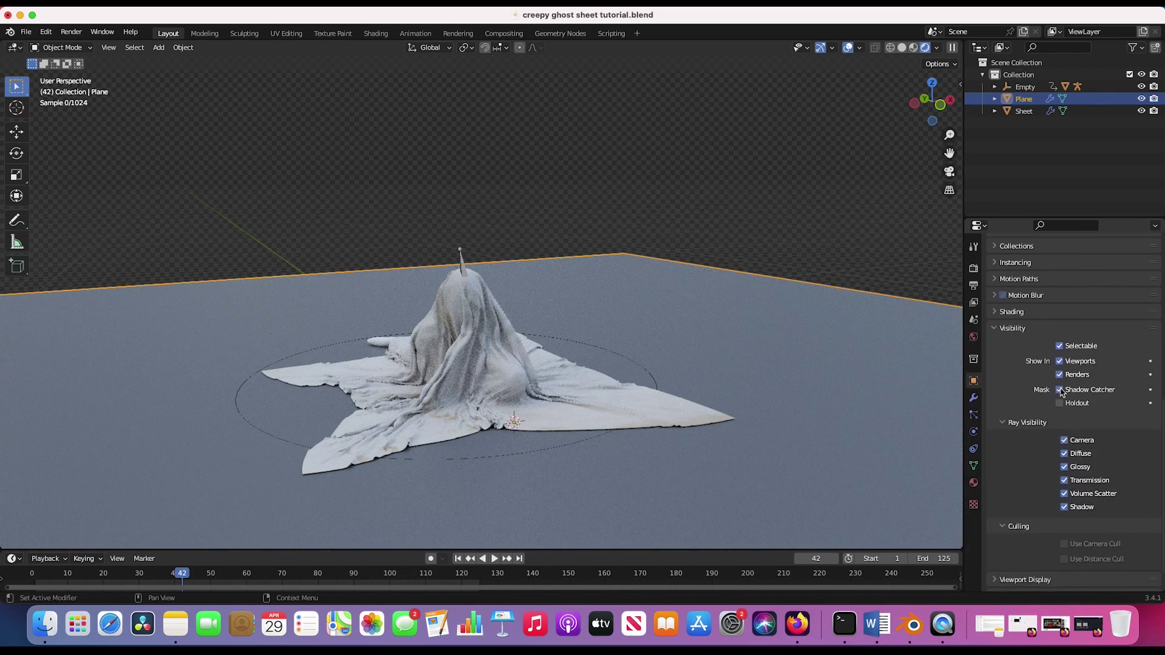
{"action": "left_click", "coordinate": [886, 357]}
{"action": "middle_click_drag", "start_coordinate": [886, 356], "coordinate": [828, 357]}
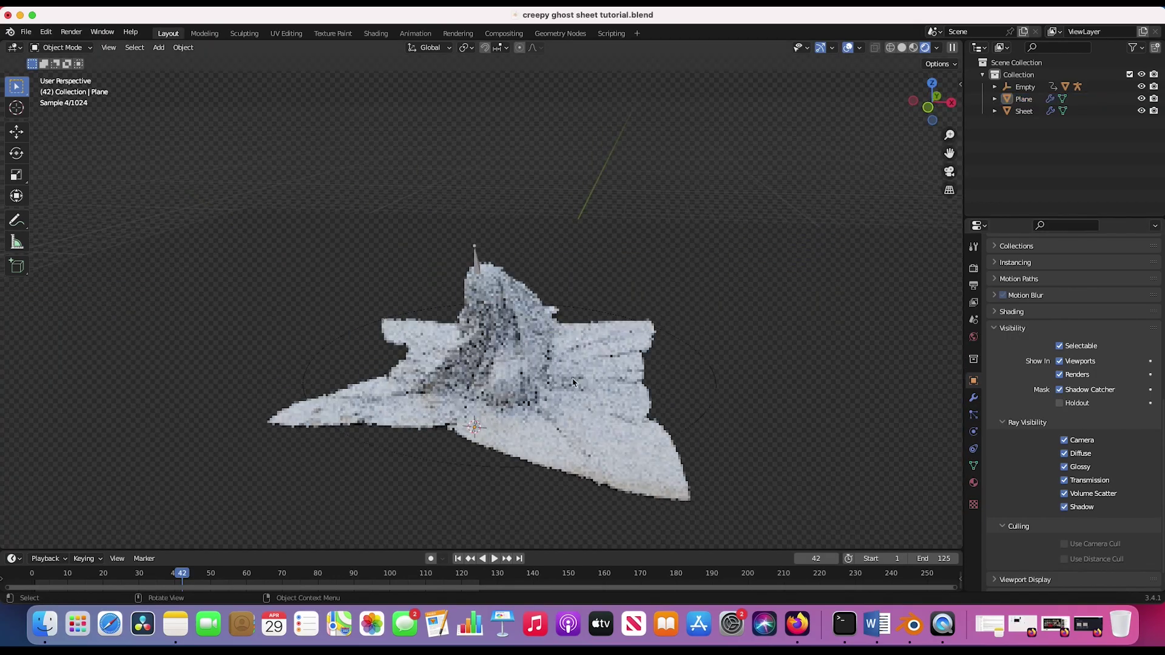
Hide the Character mesh and its Armature in both the viewport and renders, and check the sheet from several angles
{"action": "left_click", "coordinate": [432, 340]}
{"action": "middle_click_drag", "start_coordinate": [432, 340], "coordinate": [619, 242]}
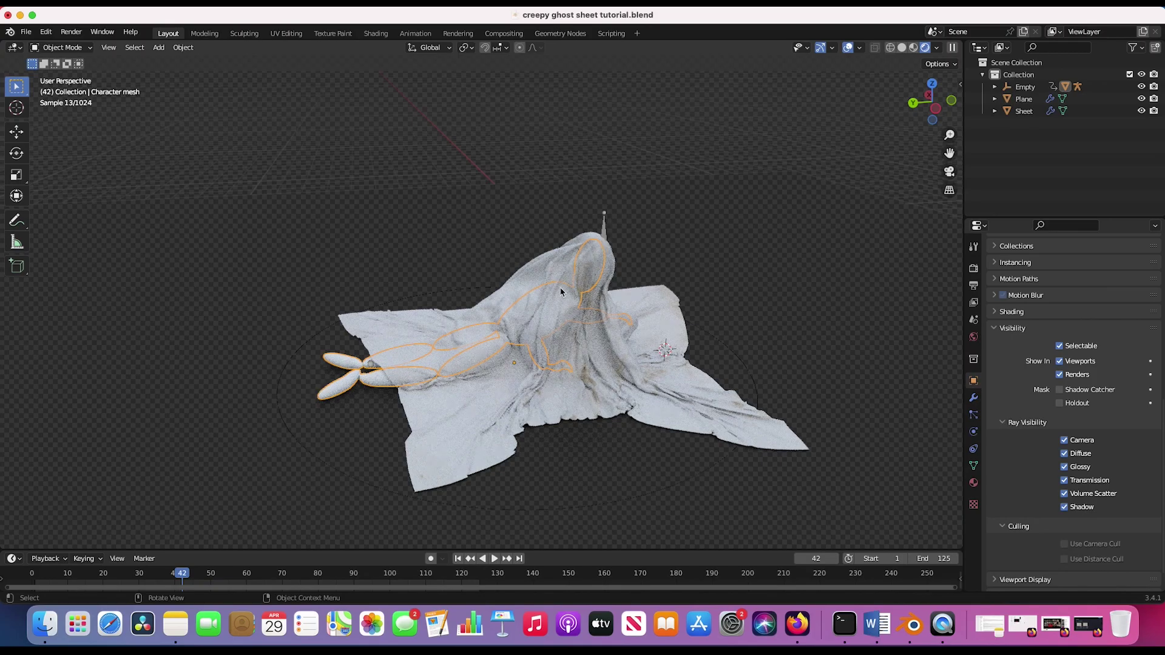
{"action": "left_click", "coordinate": [994, 88]}
{"action": "left_click", "coordinate": [1007, 111]}
{"action": "left_click", "coordinate": [1155, 159]}
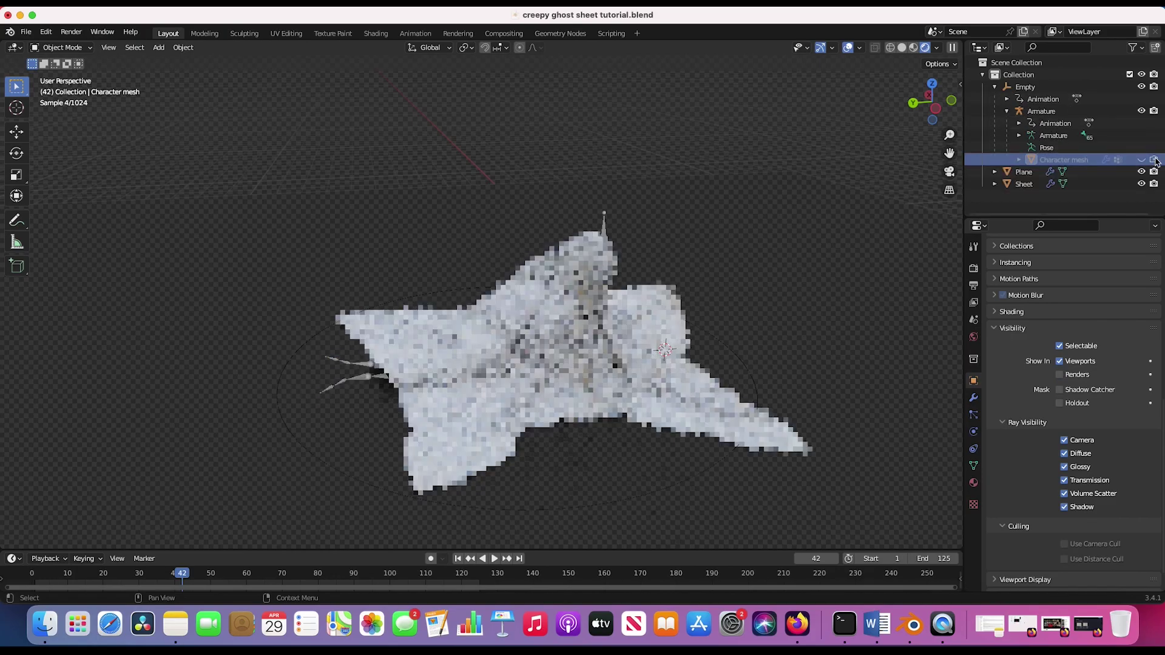
{"action": "left_click", "coordinate": [1141, 111]}
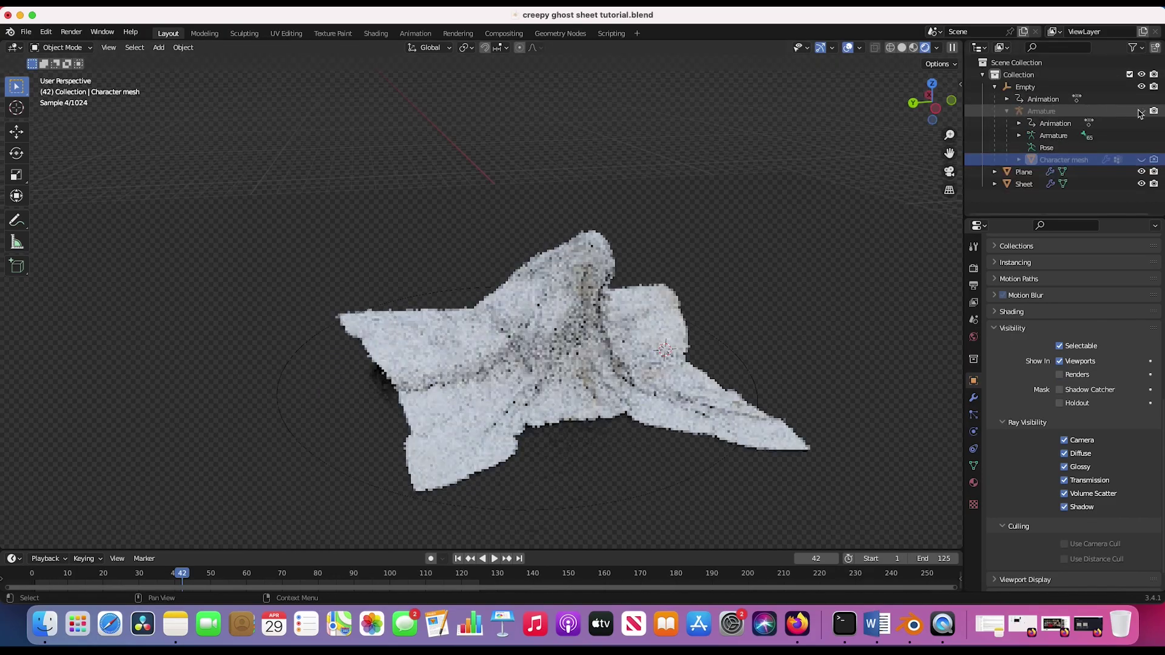
{"action": "left_click", "coordinate": [1153, 112]}
{"action": "middle_click_drag", "start_coordinate": [698, 297], "coordinate": [604, 299]}
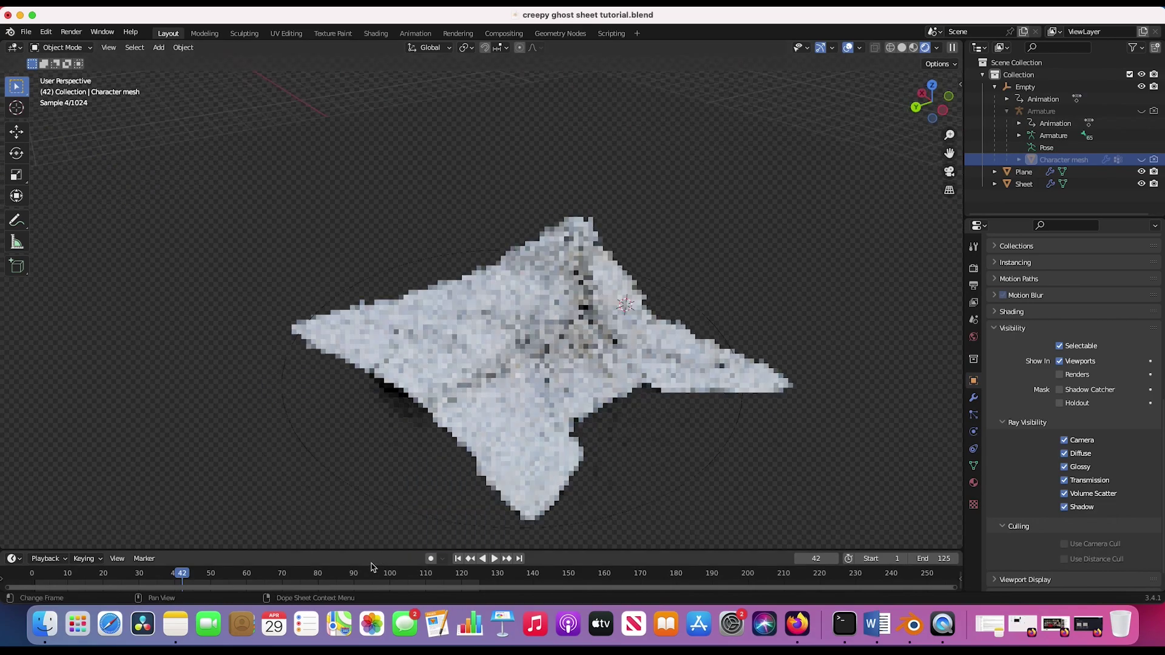
{"action": "middle_click_drag", "start_coordinate": [641, 349], "coordinate": [569, 305]}
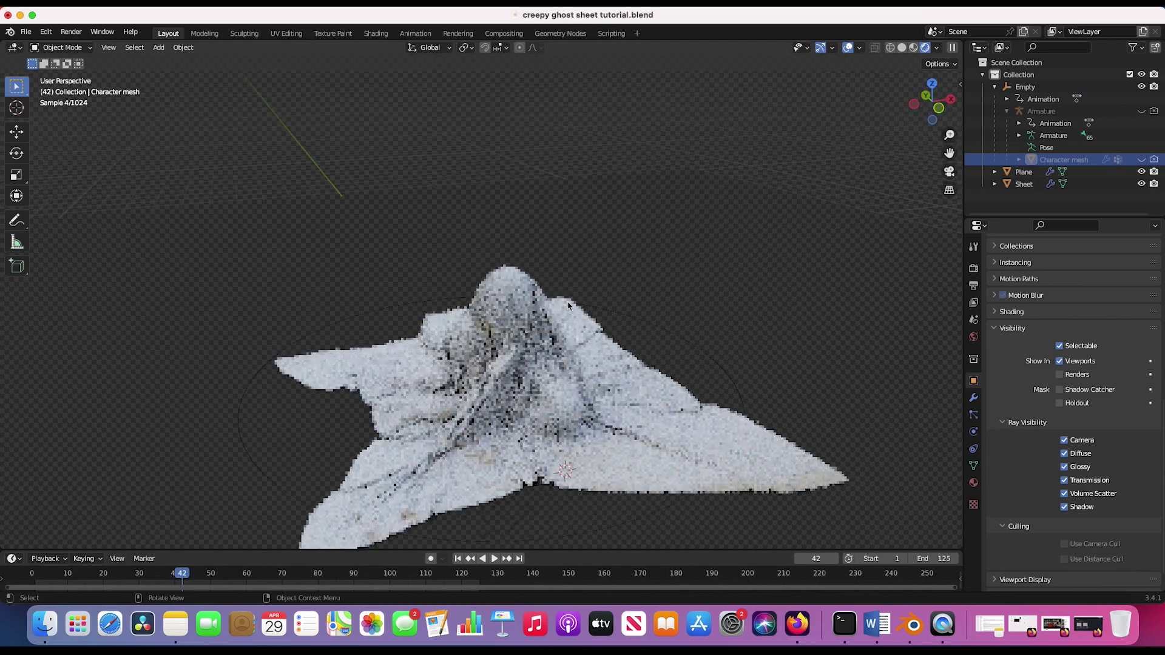
{"action": "middle_click_drag", "start_coordinate": [559, 390], "coordinate": [492, 290]}
Switch to Solid shading, add a Sun light, and position it above and away from the Sheet, angled toward it
{"action": "key", "text": "z"}
{"action": "left_click", "coordinate": [533, 419]}
{"action": "key", "text": "shift+a"}
{"action": "mouse_move", "coordinate": [480, 481]}
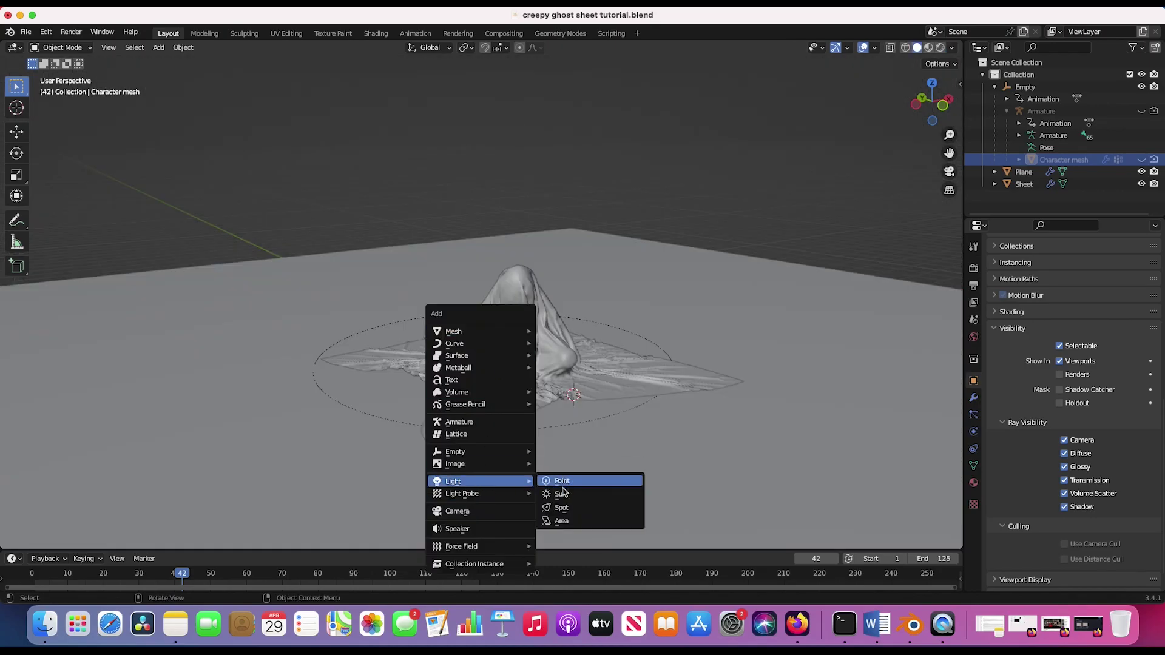
{"action": "left_click", "coordinate": [560, 496]}
{"action": "scroll", "coordinate": [567, 257], "scroll_direction": "down", "scroll_amount": 3}
{"action": "key", "text": "g"}
{"action": "left_click", "coordinate": [403, 378]}
{"action": "key", "text": "r"}
{"action": "left_click", "coordinate": [599, 255]}
{"action": "key", "text": "g"}
{"action": "left_click", "coordinate": [380, 278]}
Set the Sun's strength to 10 and its color to a pale warm yellow
{"action": "left_click", "coordinate": [973, 432]}
{"action": "left_click", "coordinate": [1098, 349]}
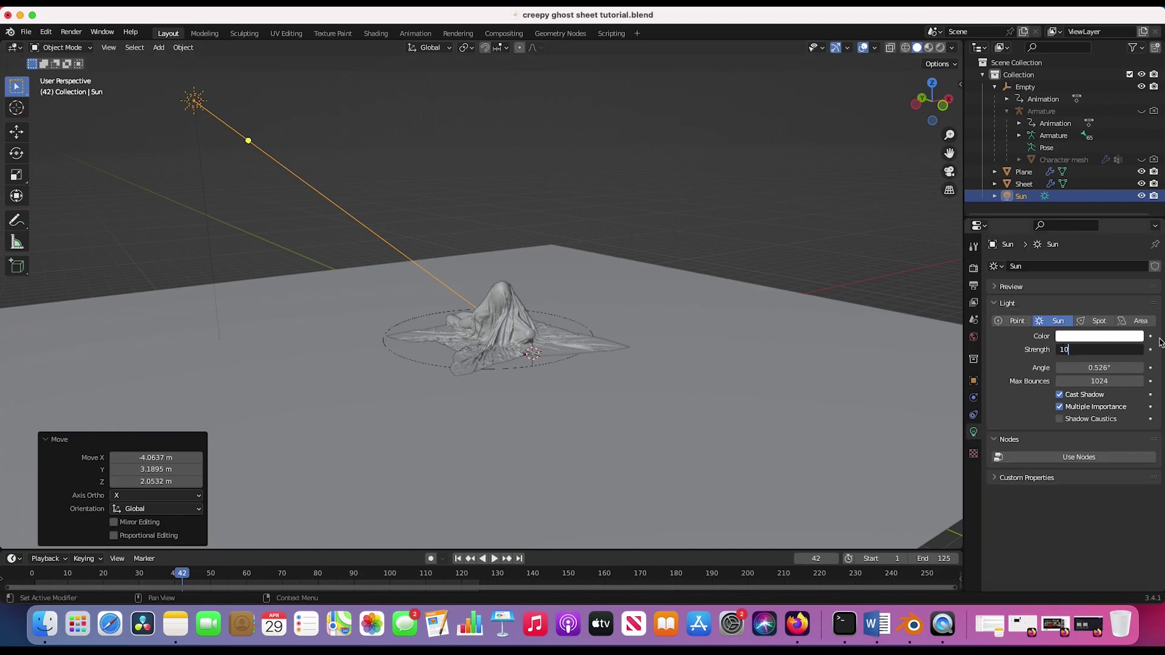
{"action": "type", "text": "10"}
{"action": "key", "text": "Return"}
{"action": "left_click", "coordinate": [1100, 336]}
{"action": "left_click", "coordinate": [1073, 225]}
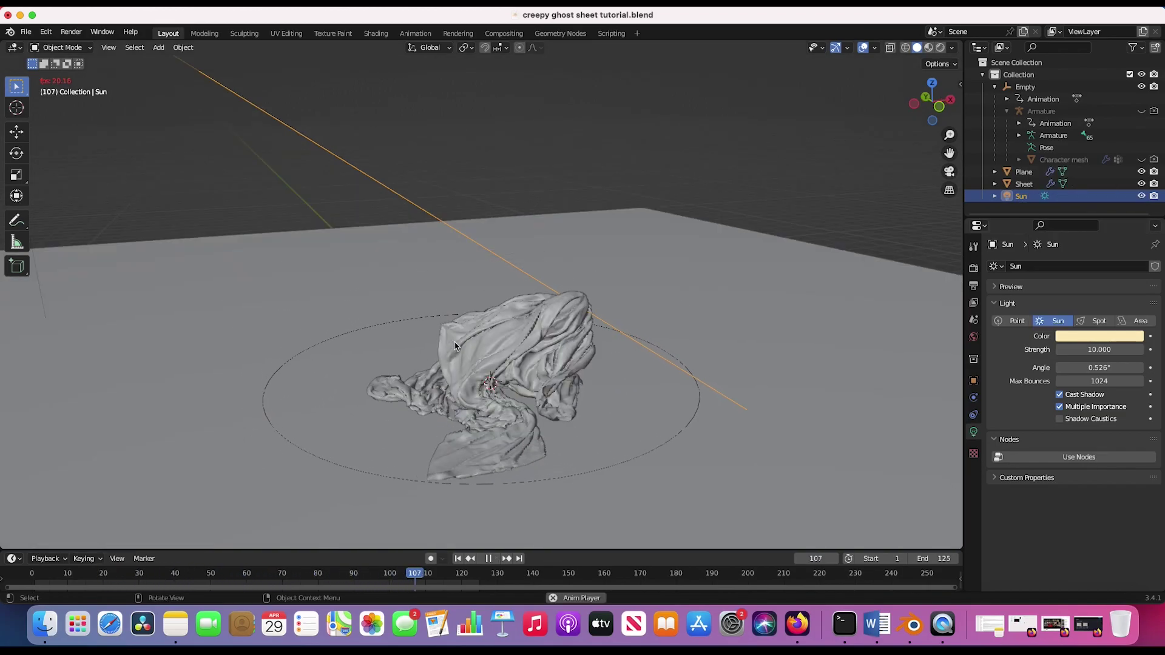
Select the Sheet, show its modifiers, and preview the sunlit cloth in Rendered shading
{"action": "left_click", "coordinate": [490, 334]}
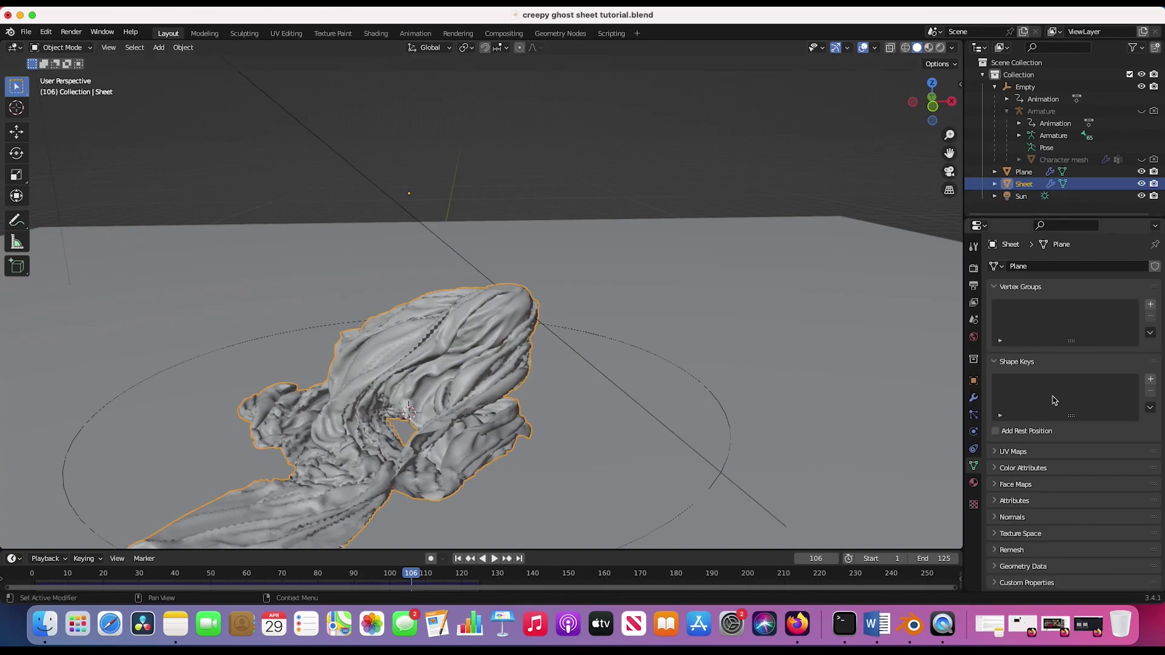
{"action": "left_click", "coordinate": [974, 398]}
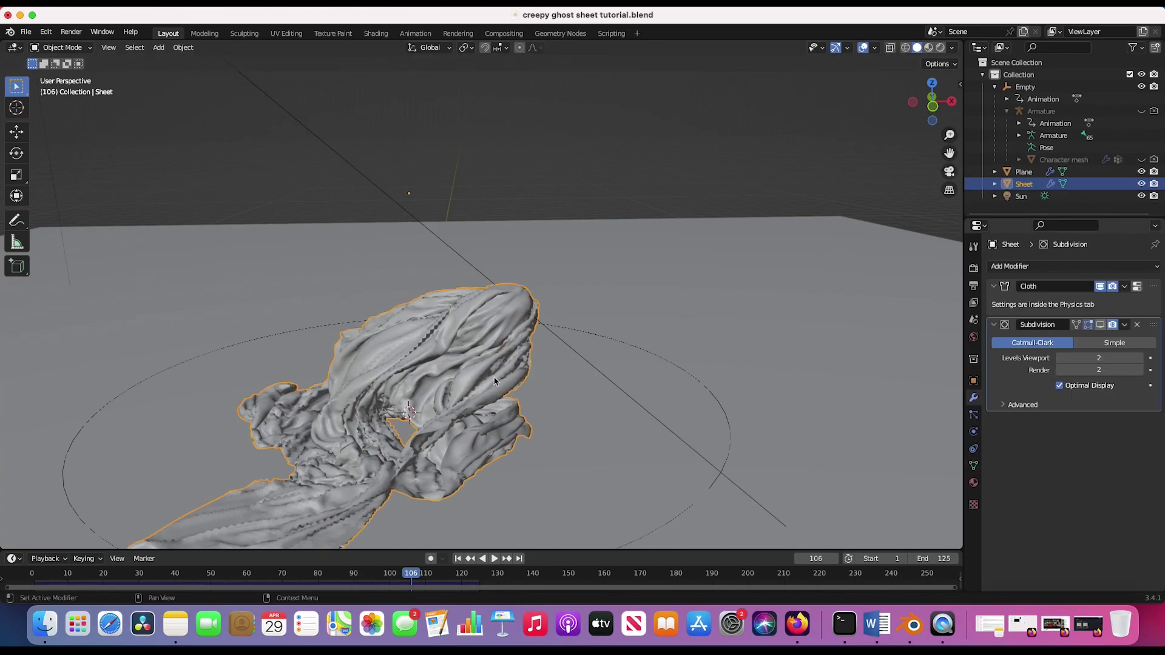
{"action": "key", "text": "z"}
{"action": "left_click", "coordinate": [534, 330]}
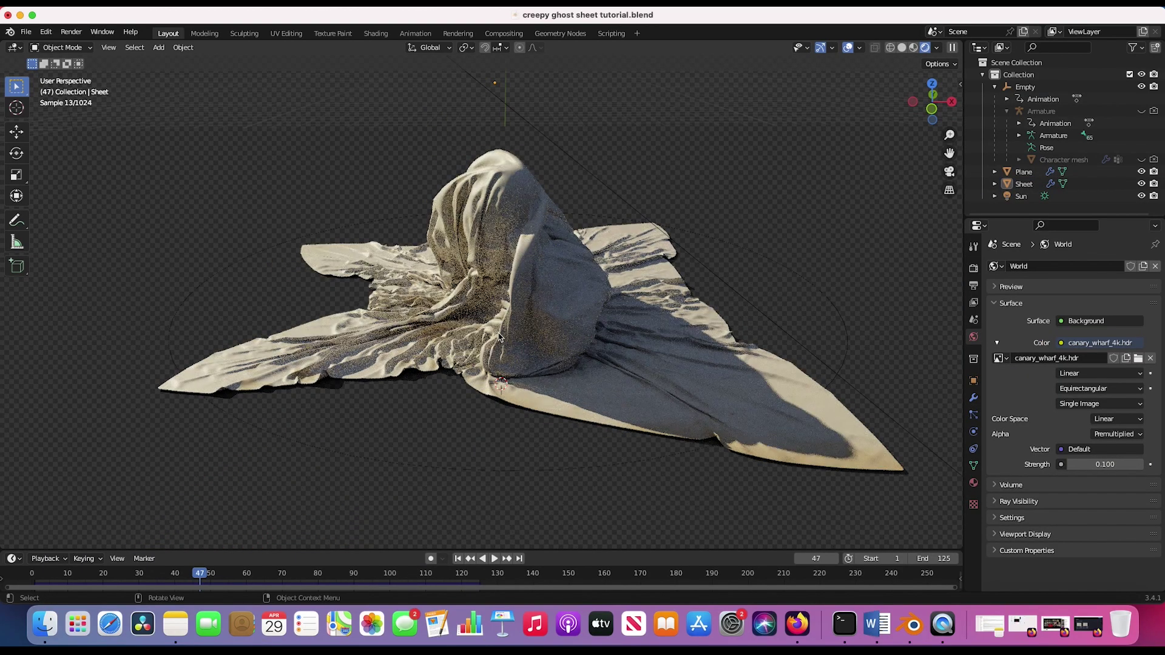
Switch the viewport to Solid shading and add a camera to the scene
{"action": "key", "text": "z"}
{"action": "left_click", "coordinate": [582, 333]}
{"action": "middle_click_drag", "start_coordinate": [581, 335], "coordinate": [551, 345]}
{"action": "key", "text": "shift+a"}
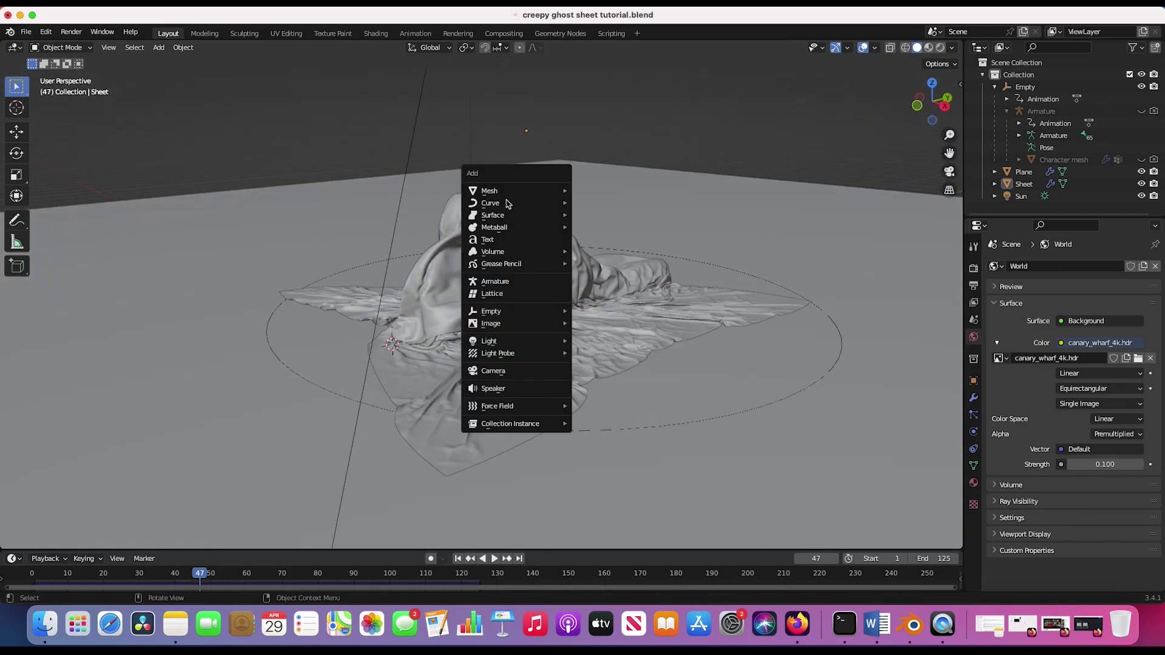
{"action": "left_click", "coordinate": [493, 371]}
Move and rotate the camera around Z until the draped ghost figure fills most of its frame
{"action": "middle_click_drag", "start_coordinate": [505, 361], "coordinate": [679, 362]}
{"action": "key", "text": "g"}
{"action": "left_click", "coordinate": [439, 286]}
{"action": "key", "text": "g"}
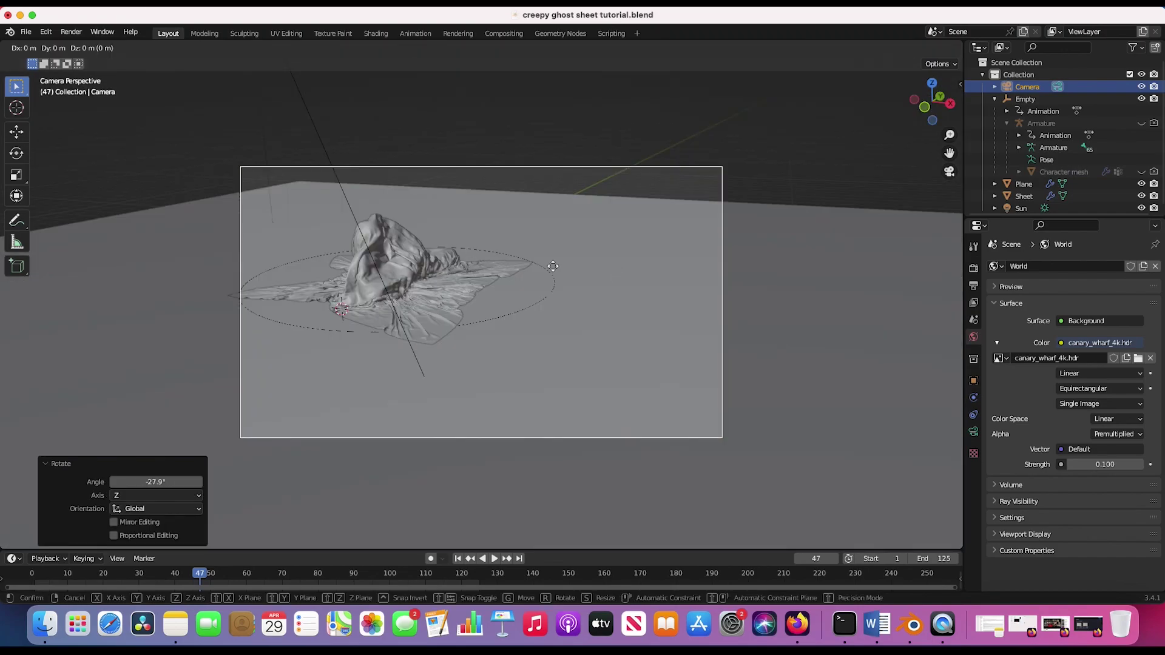
{"action": "left_click", "coordinate": [304, 449]}
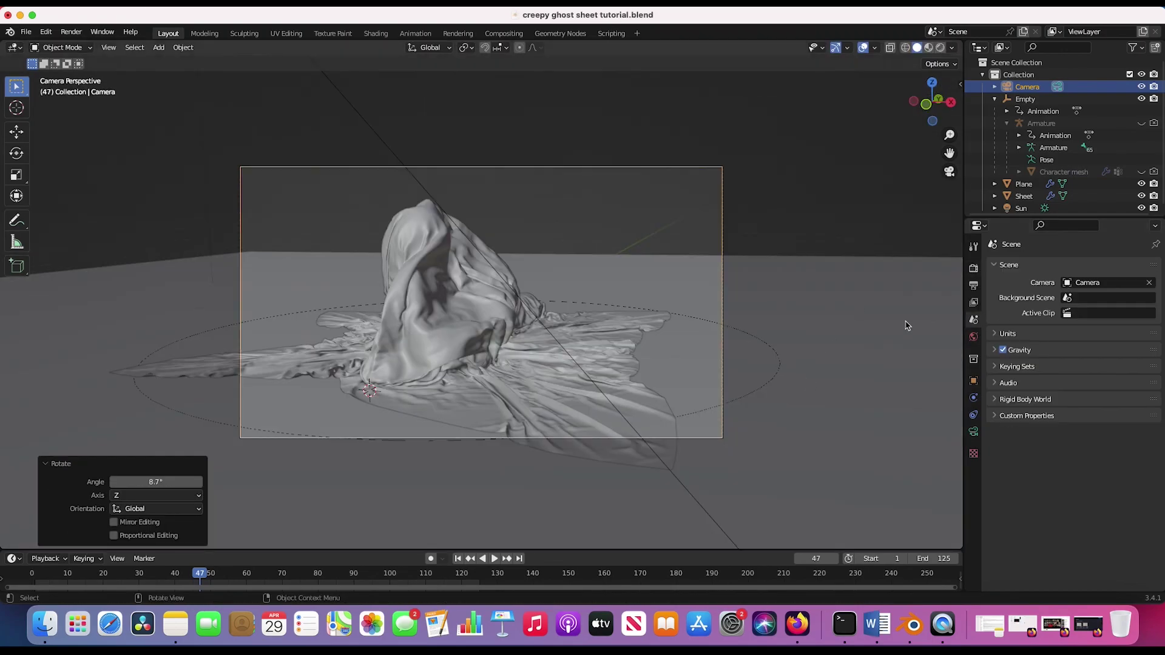
Set the final render's Max Samples to 32 and turn on the animated seed in the advanced sampling settings
{"action": "left_click", "coordinate": [974, 268]}
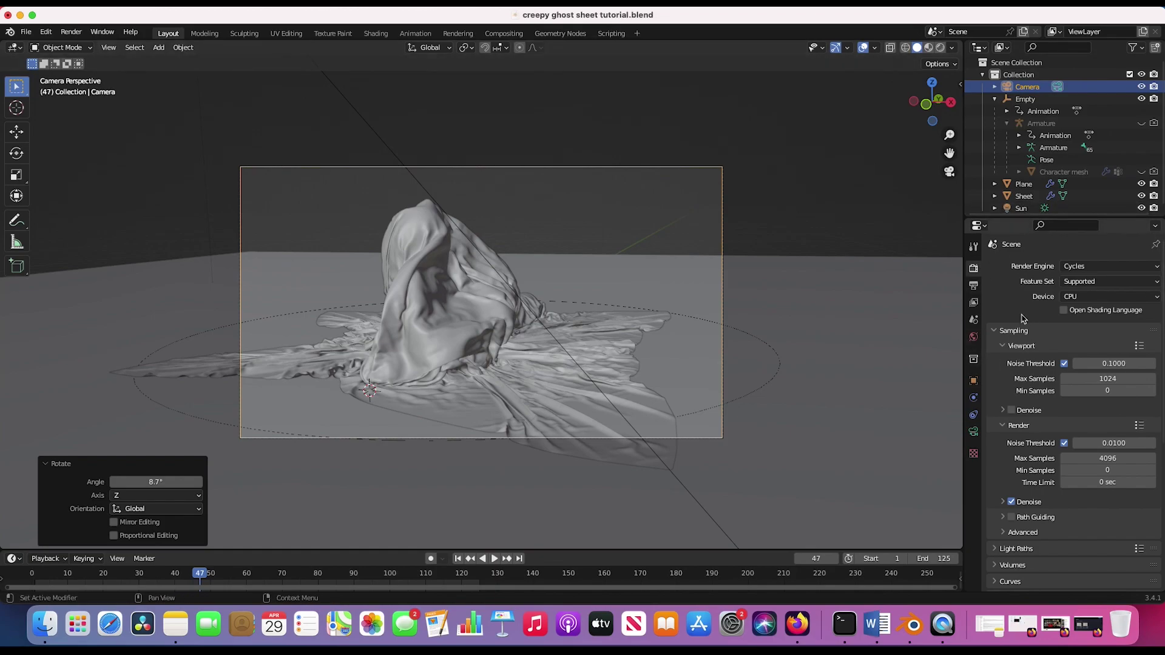
{"action": "left_click", "coordinate": [1106, 456]}
{"action": "type", "text": "32"}
{"action": "key", "text": "Return"}
{"action": "scroll", "coordinate": [1013, 501], "scroll_direction": "down", "scroll_amount": 3}
{"action": "left_click", "coordinate": [1019, 454]}
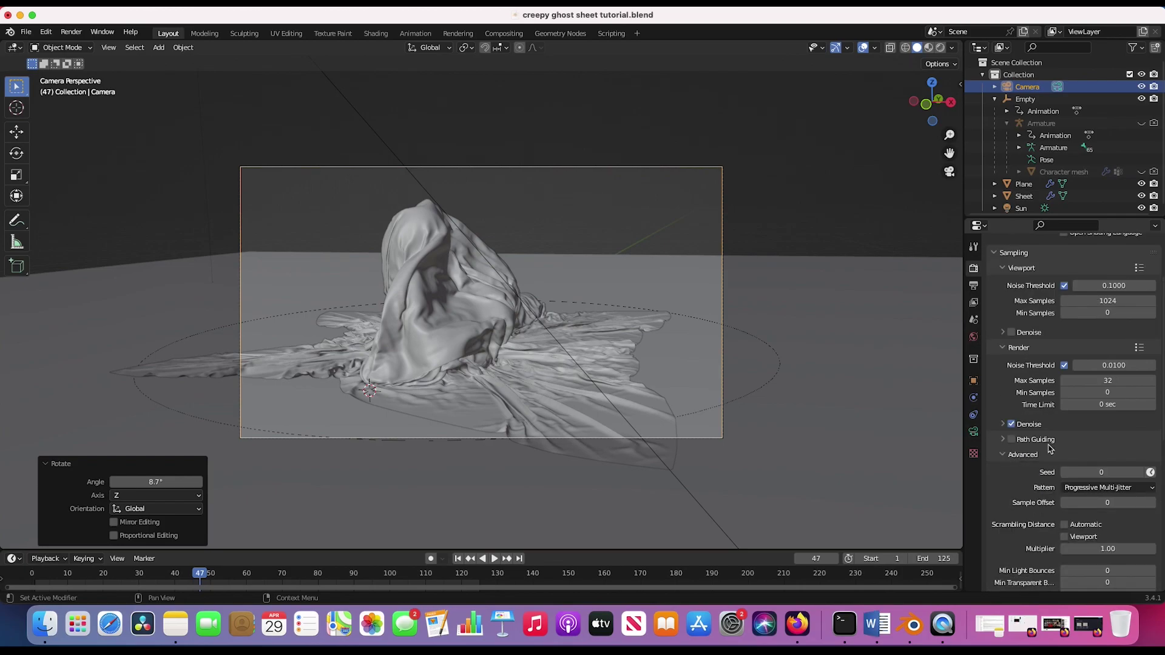
{"action": "scroll", "coordinate": [1042, 445], "scroll_direction": "down", "scroll_amount": 9}
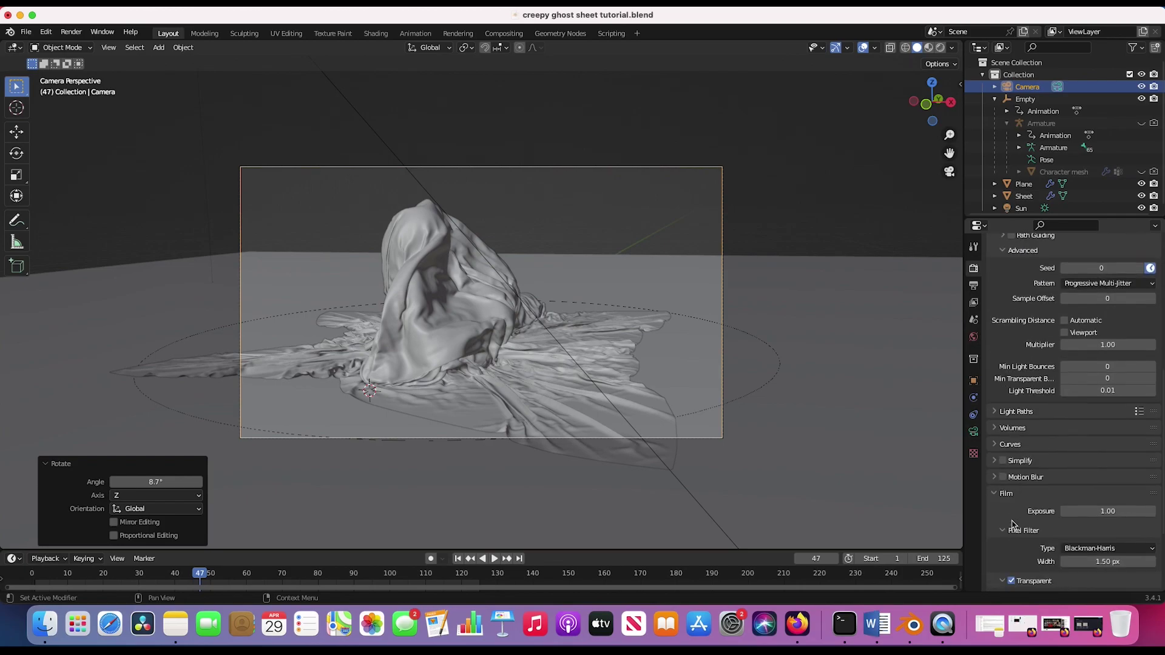
Enable Motion Blur for the render and set its shutter to 0.1
{"action": "left_click", "coordinate": [995, 450]}
{"action": "left_click", "coordinate": [1003, 451]}
{"action": "left_click", "coordinate": [1097, 481]}
{"action": "type", "text": ".1"}
{"action": "key", "text": "Return"}
{"action": "scroll", "coordinate": [1039, 475], "scroll_direction": "up", "scroll_amount": 12}
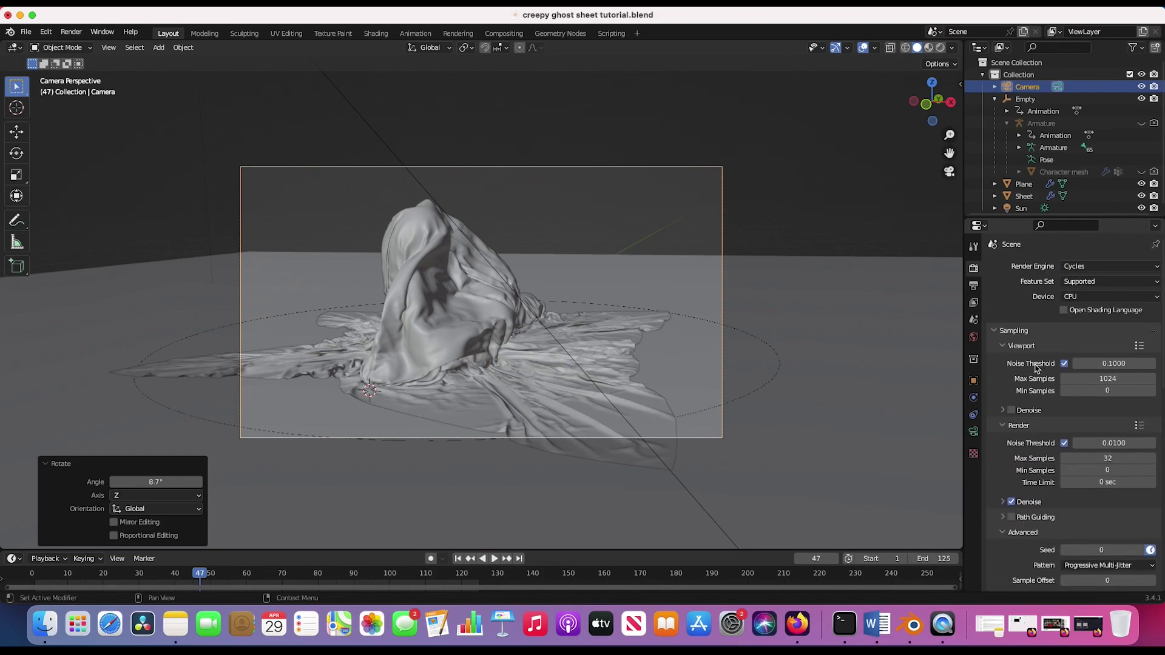
Browse the render output path to the Creepy Ghost sheet tutorial folder and create a subfolder named "Ghost cloth sim render"
{"action": "left_click", "coordinate": [973, 288]}
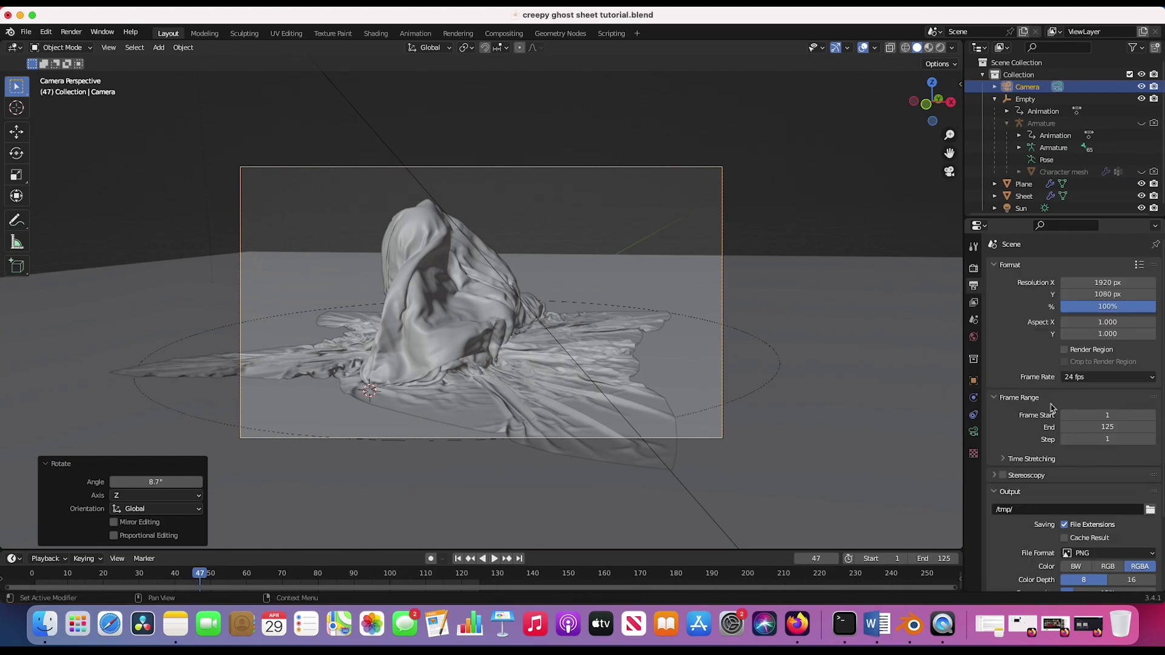
{"action": "scroll", "coordinate": [1042, 423], "scroll_direction": "down", "scroll_amount": 5}
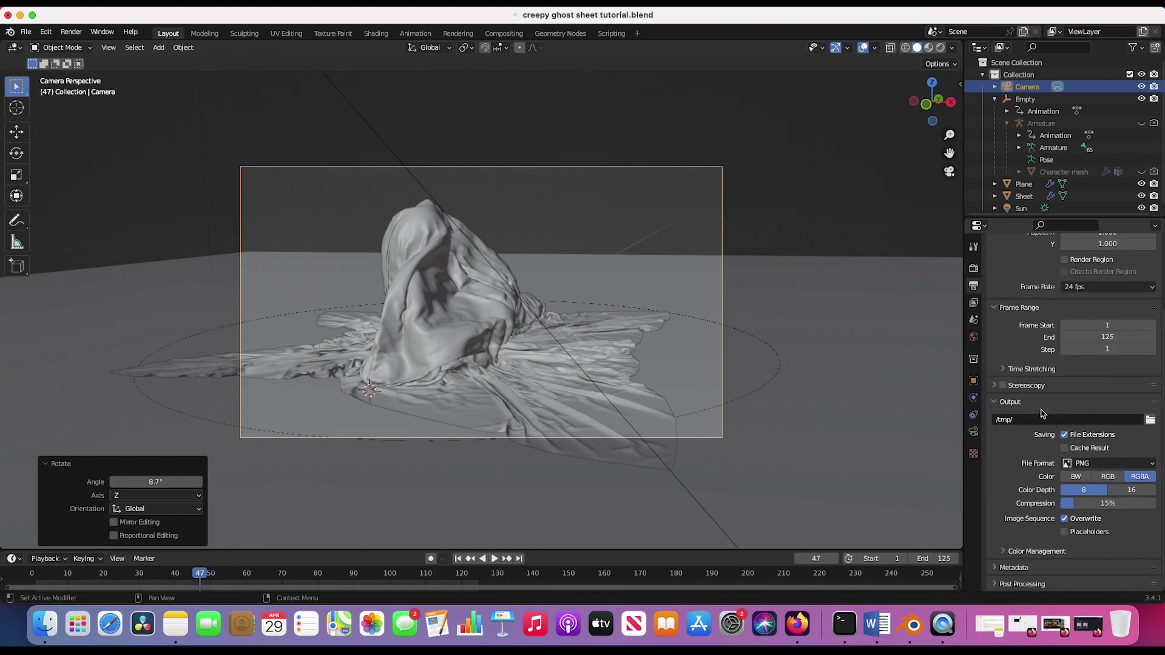
{"action": "left_click", "coordinate": [1150, 420]}
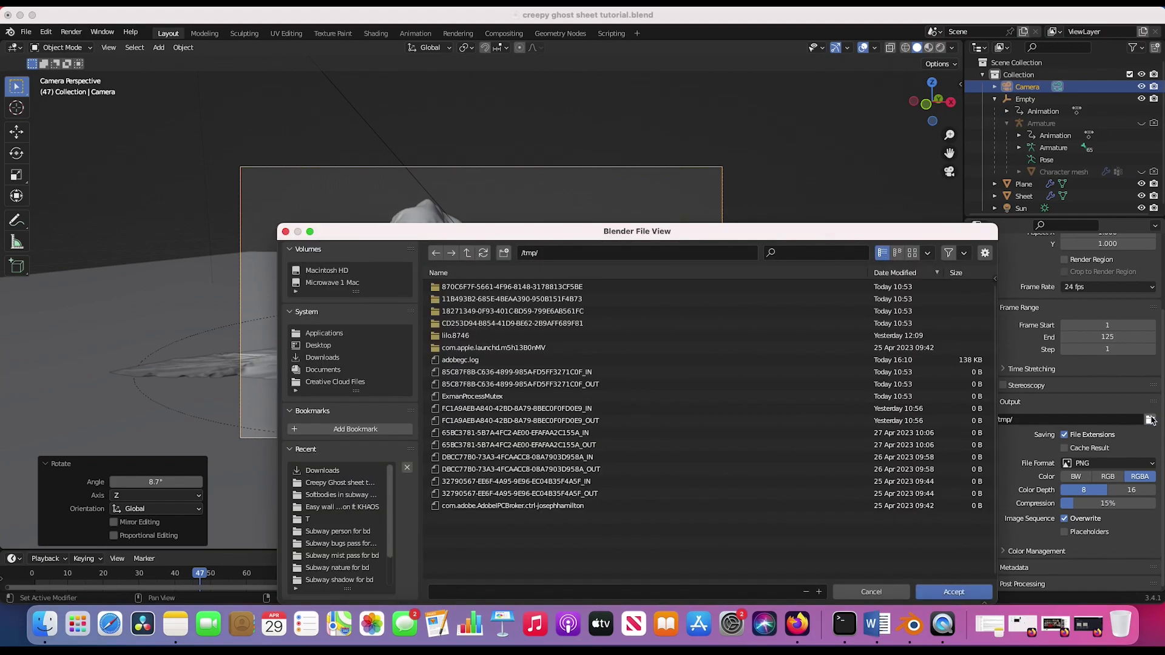
{"action": "left_click", "coordinate": [340, 483]}
{"action": "left_click", "coordinate": [504, 253]}
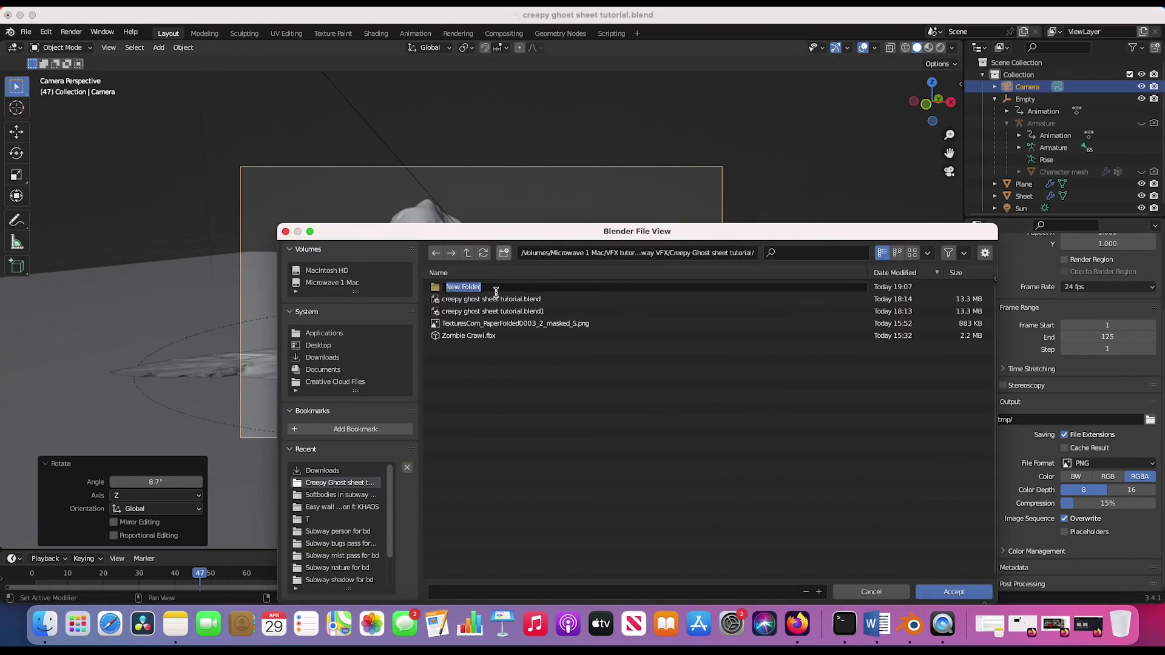
{"action": "key", "text": "BackSpace"}
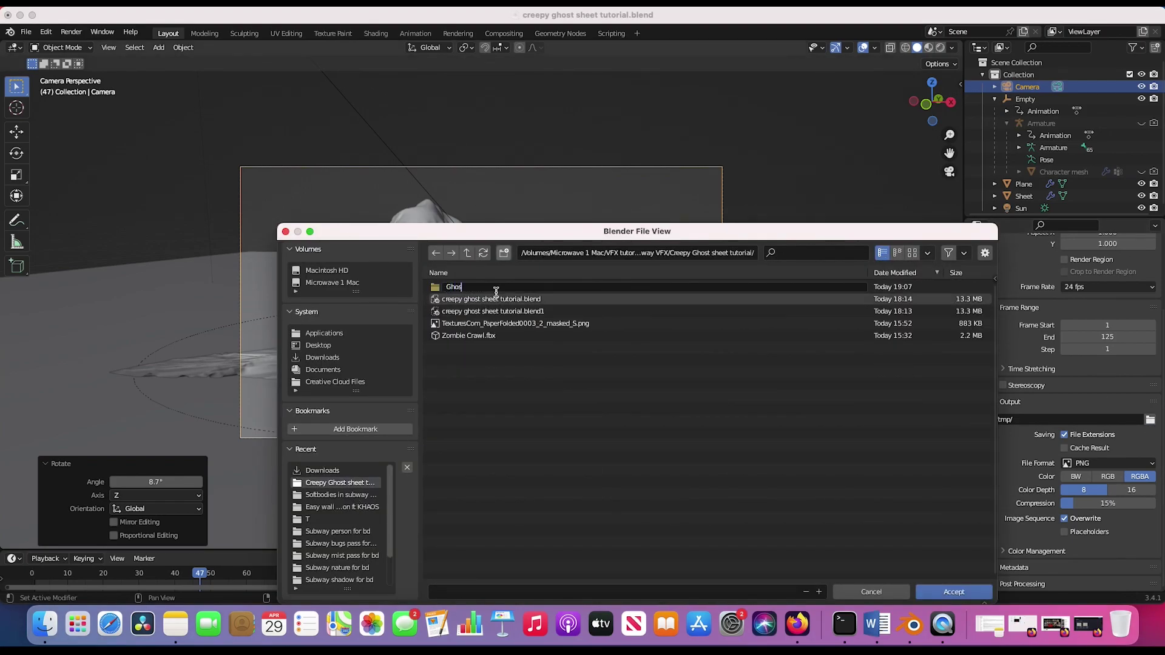
{"action": "type", "text": "Ghost cloth sim render"}
{"action": "key", "text": "Return"}
Set the output file name to "ghost cloth sim render", accept it, and render the animation
{"action": "left_click", "coordinate": [405, 505]}
{"action": "type", "text": "ghost cloth sim"}
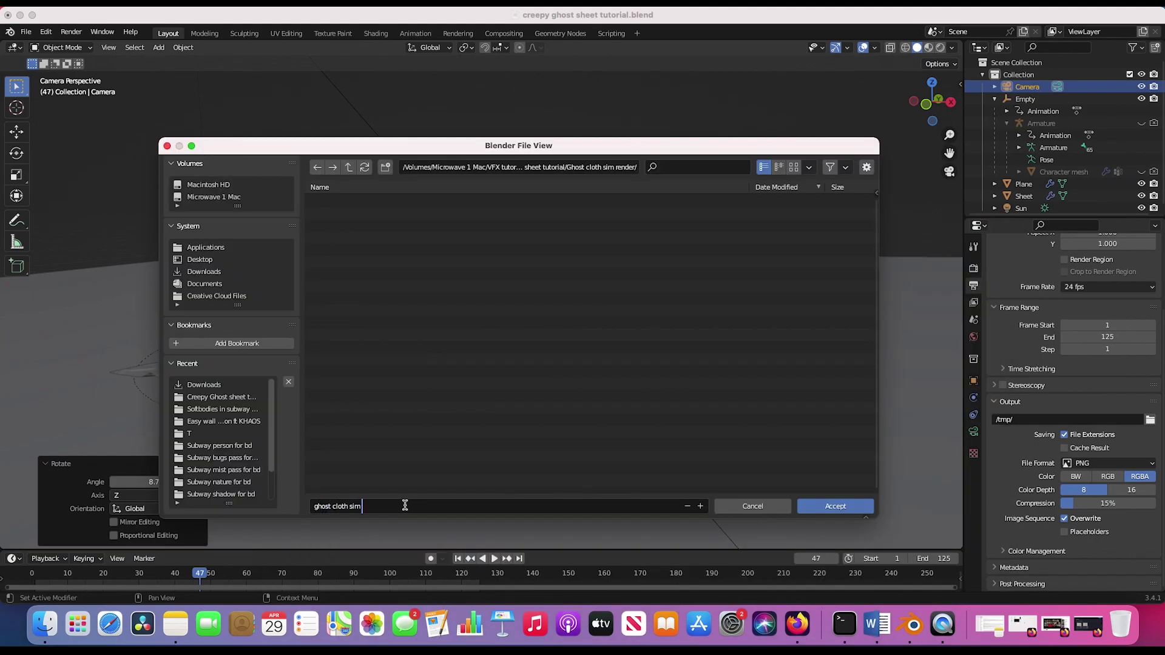
{"action": "left_click", "coordinate": [834, 507]}
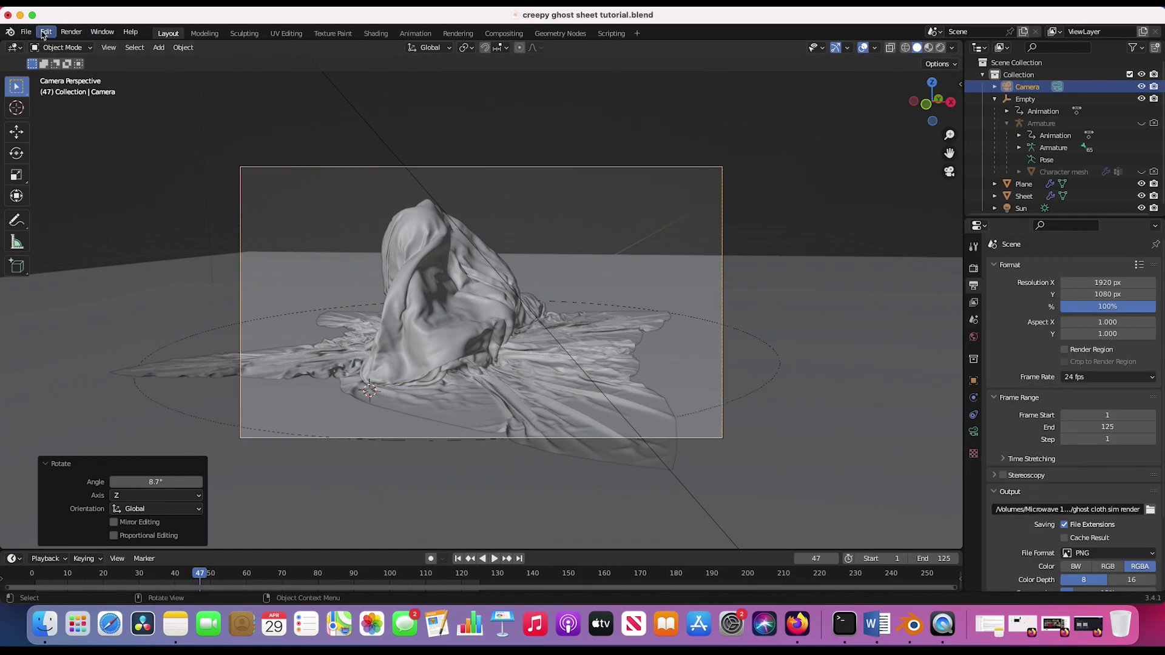
{"action": "left_click", "coordinate": [76, 33]}
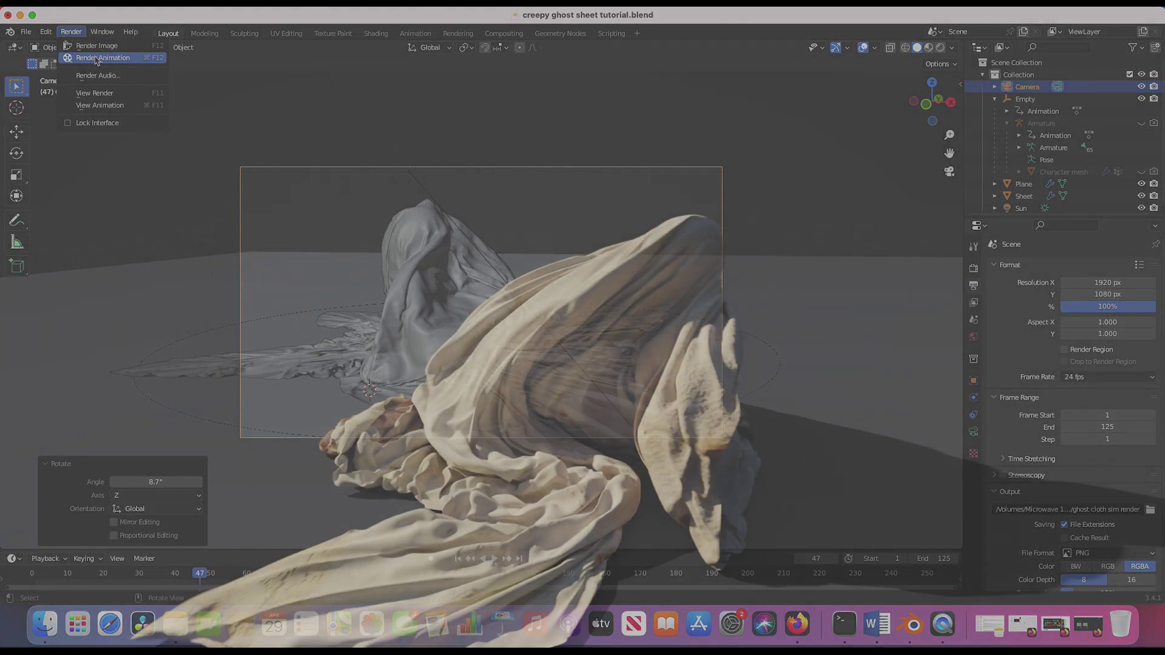